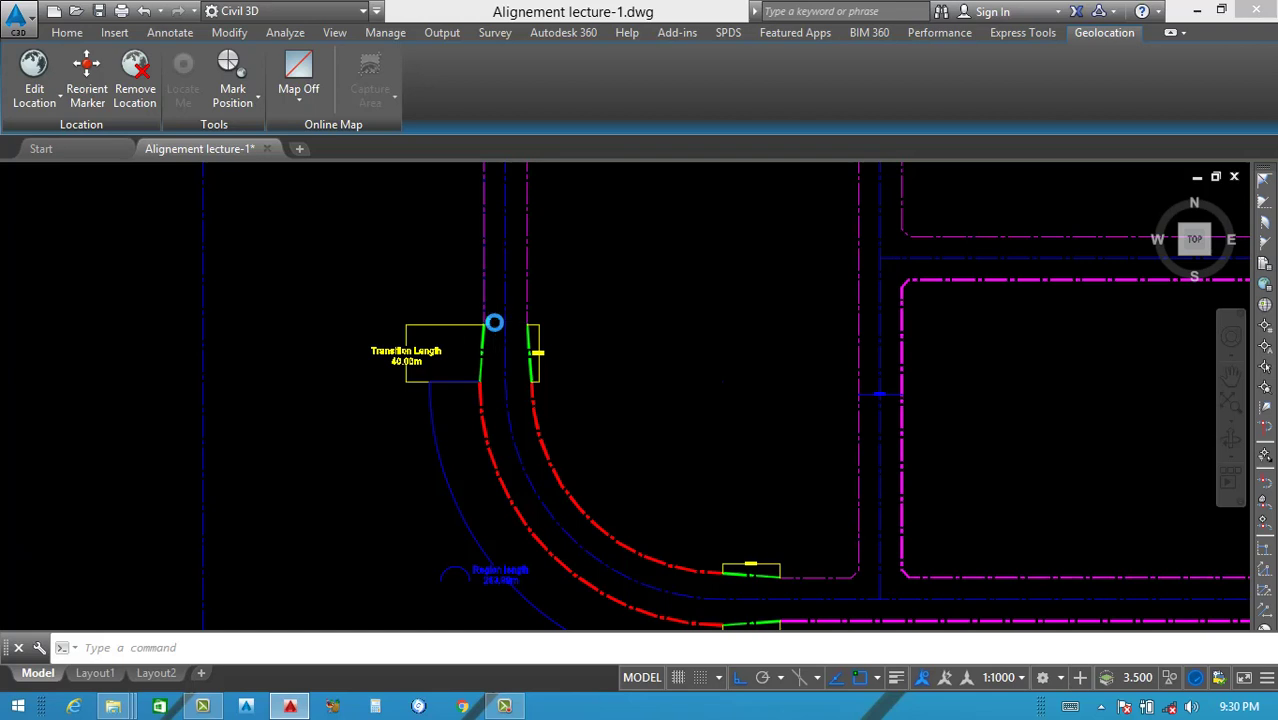
# Examine the transition lengths and widened curve regions at the corners of road RD-2 in the Alignement lecture-1 drawing.
pyautogui.scroll(2, 486, 318)
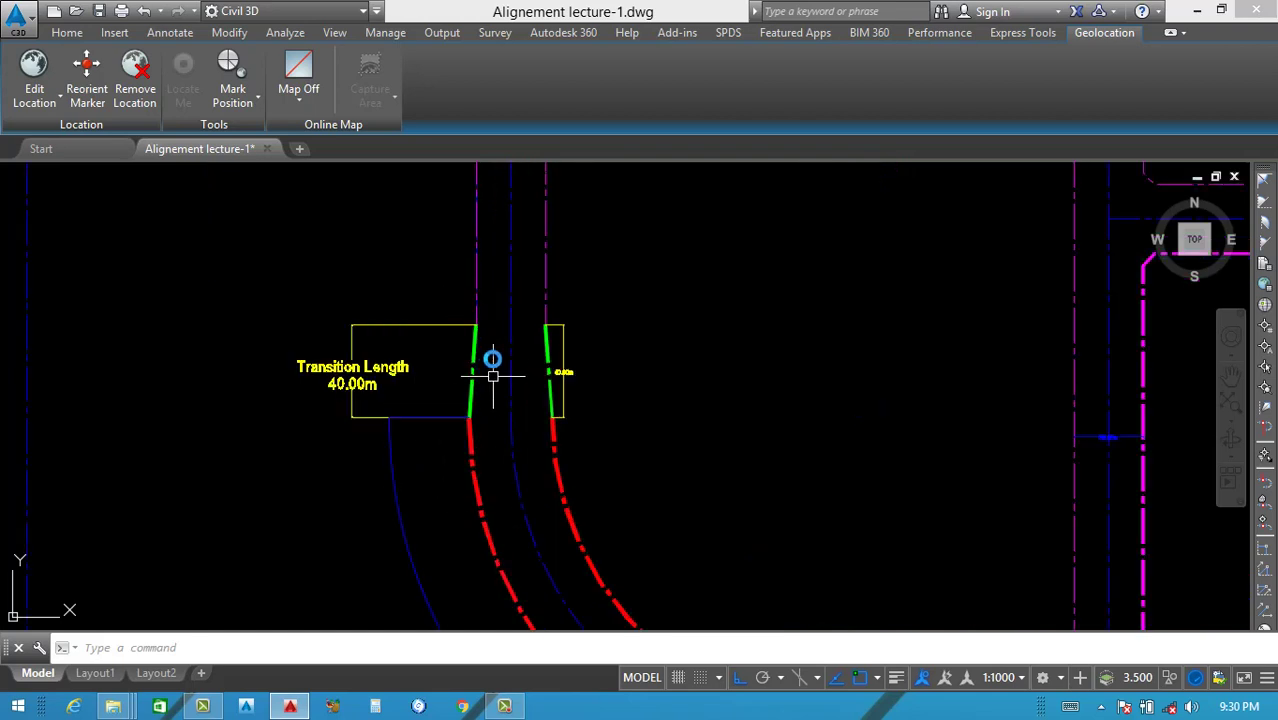
pyautogui.scroll(3, 471, 361)
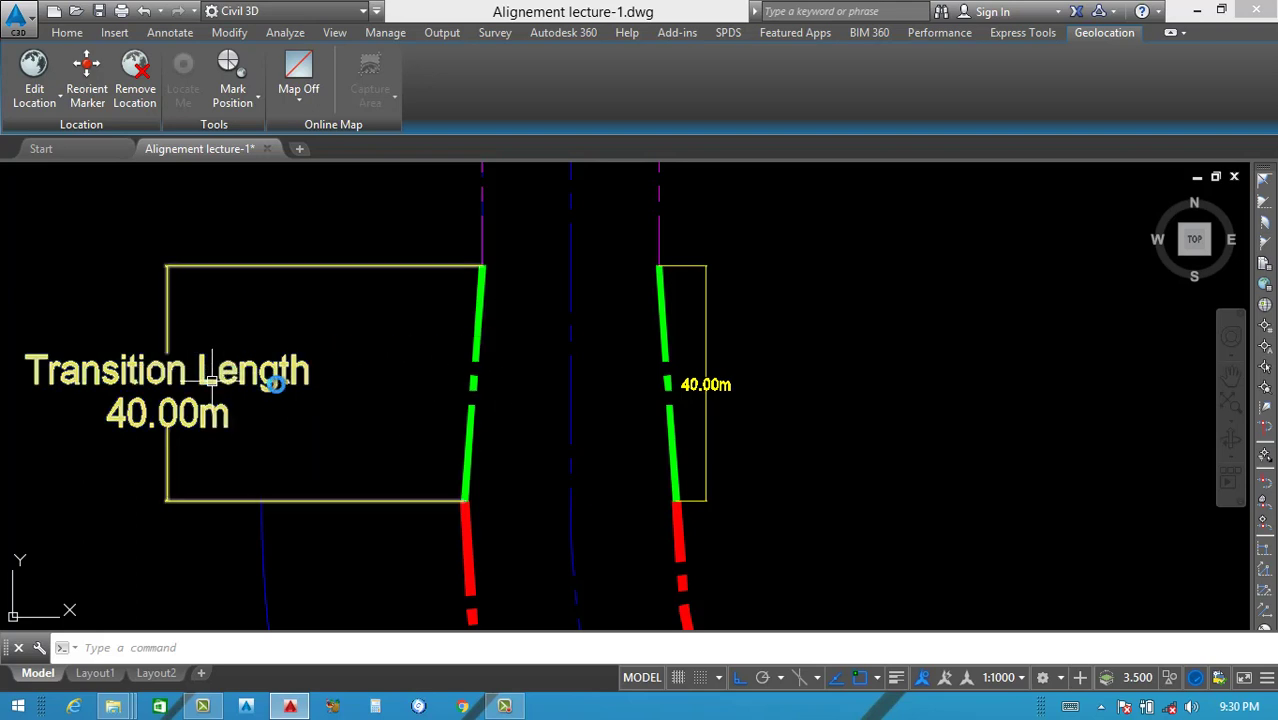
pyautogui.scroll(-2, 448, 350)
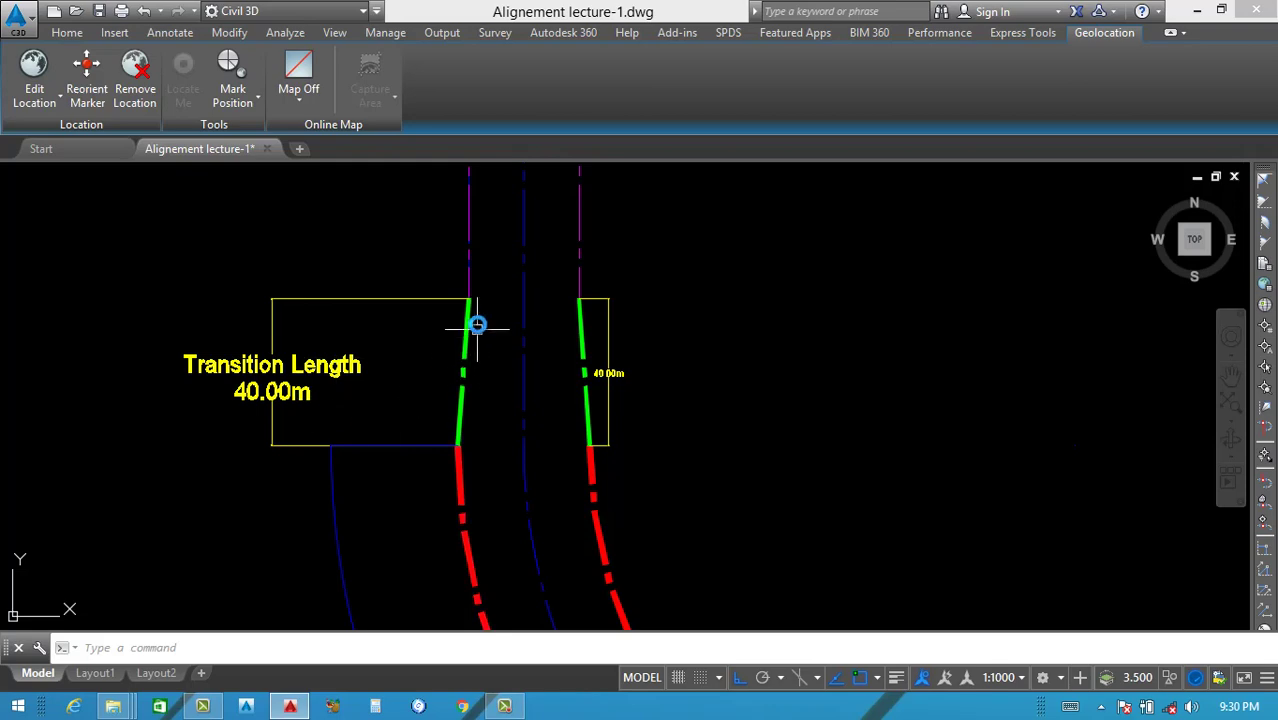
pyautogui.scroll(-5, 442, 356)
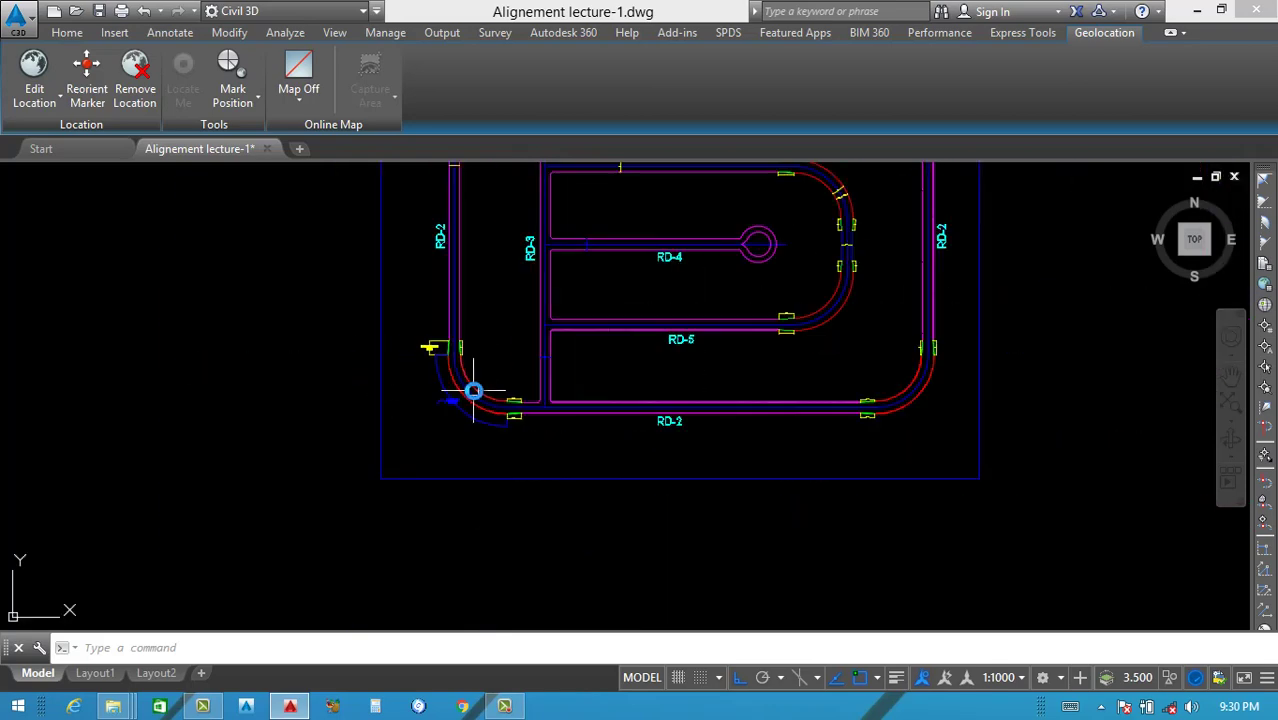
pyautogui.scroll(2, 469, 387)
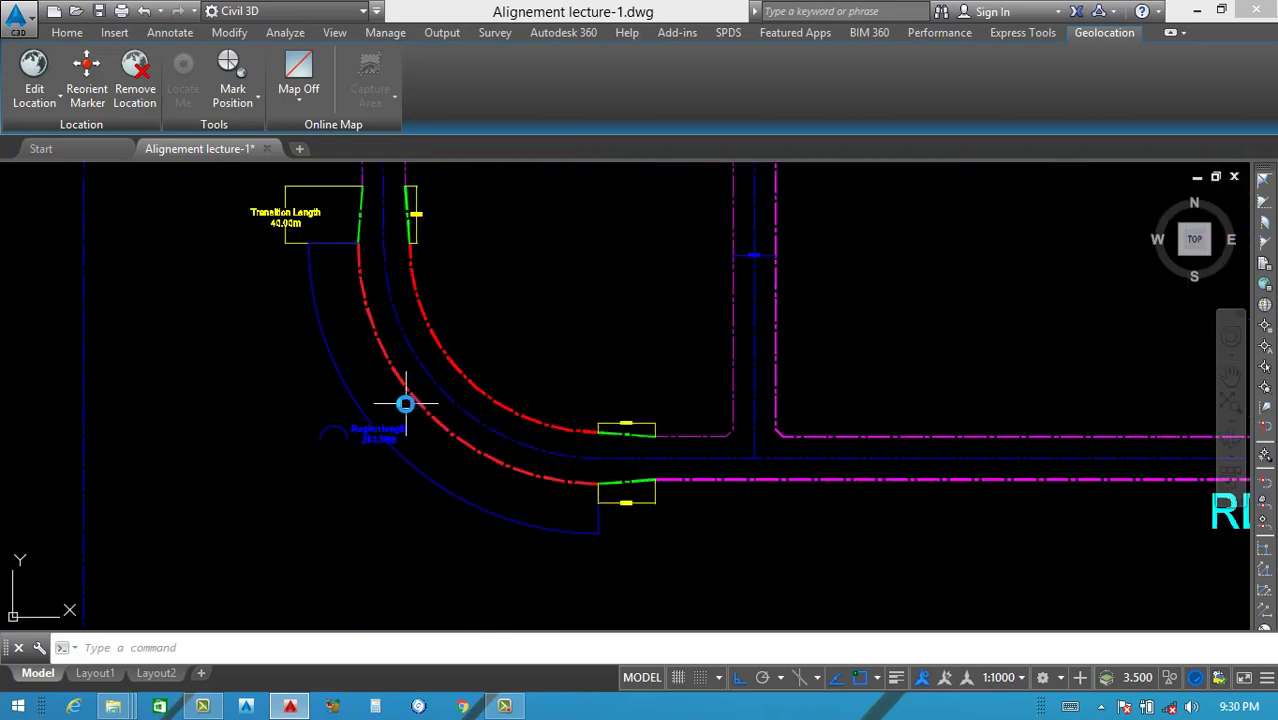
pyautogui.scroll(2, 405, 402)
pyautogui.scroll(-3, 462, 422)
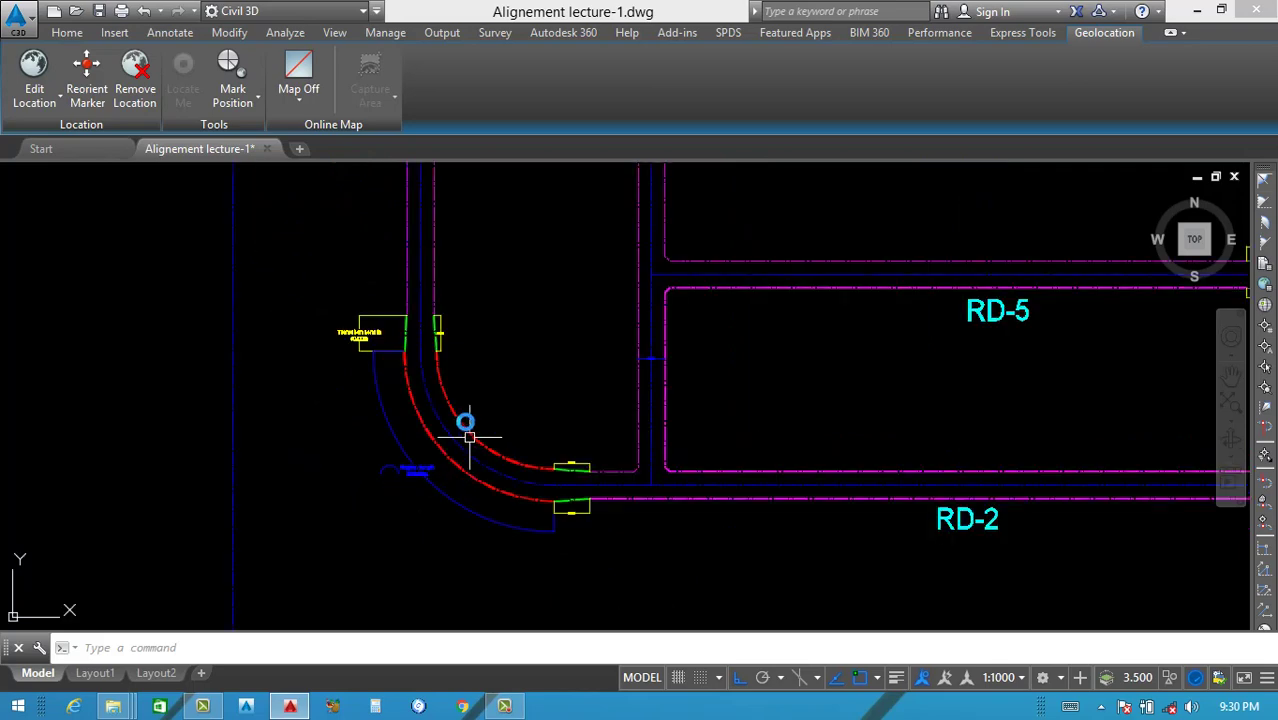
pyautogui.scroll(3, 460, 403)
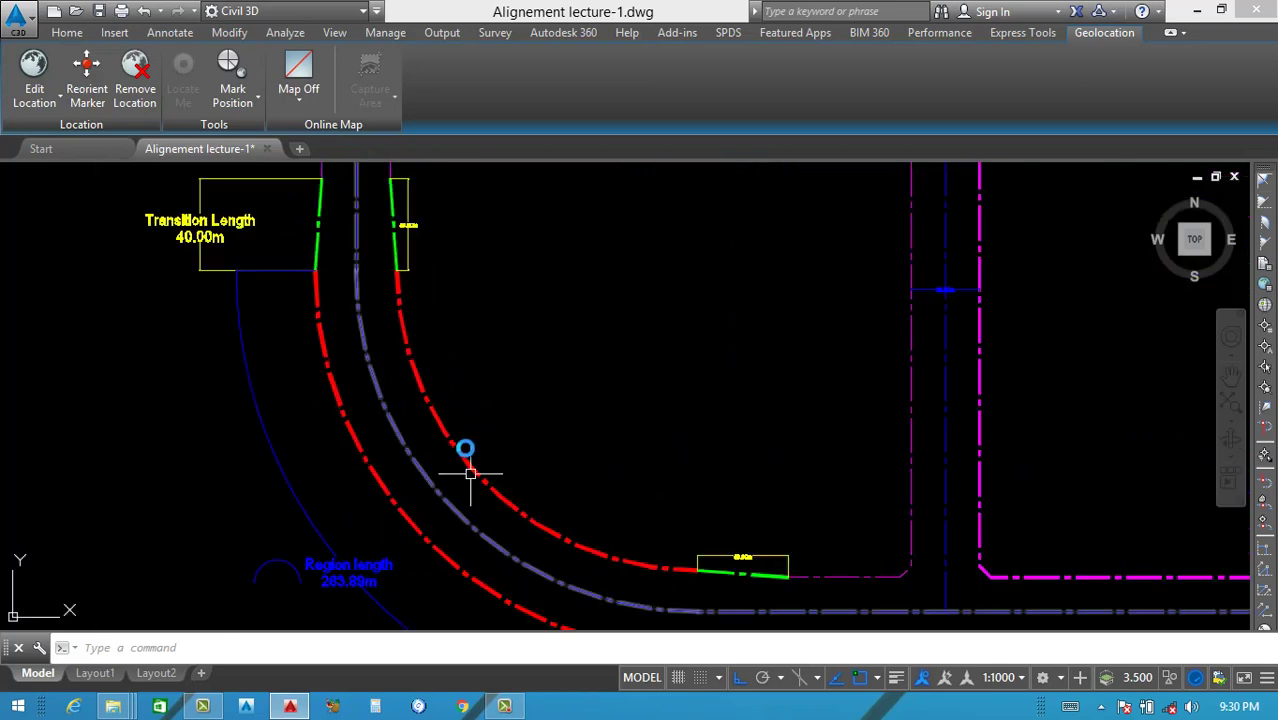
pyautogui.scroll(-5, 480, 455)
pyautogui.scroll(5, 765, 473)
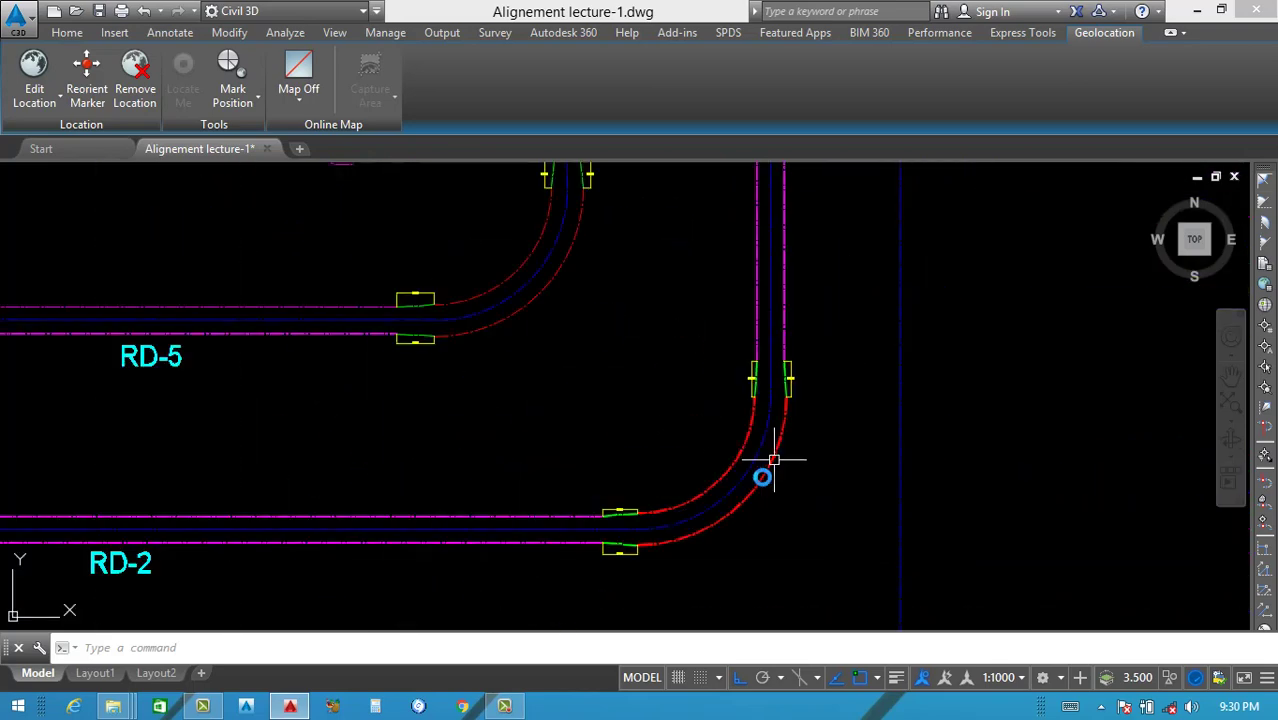
pyautogui.scroll(2, 684, 545)
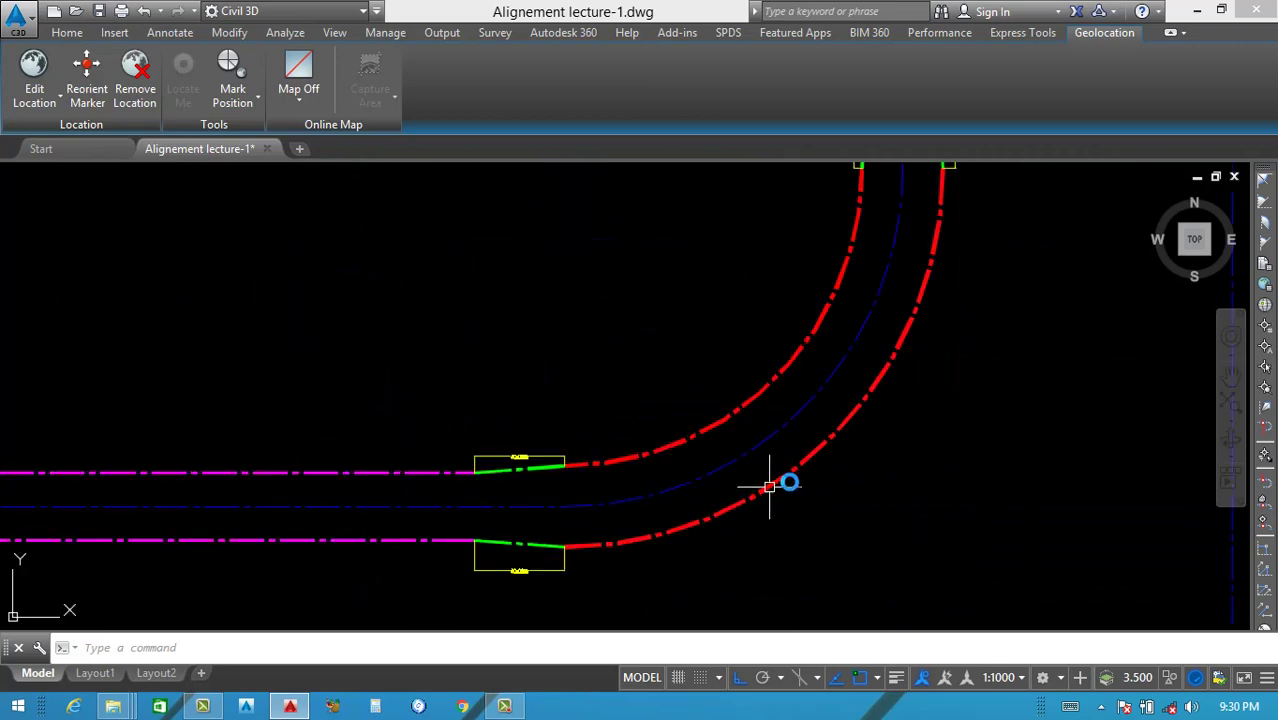
pyautogui.scroll(-2, 797, 480)
pyautogui.scroll(5, 645, 514)
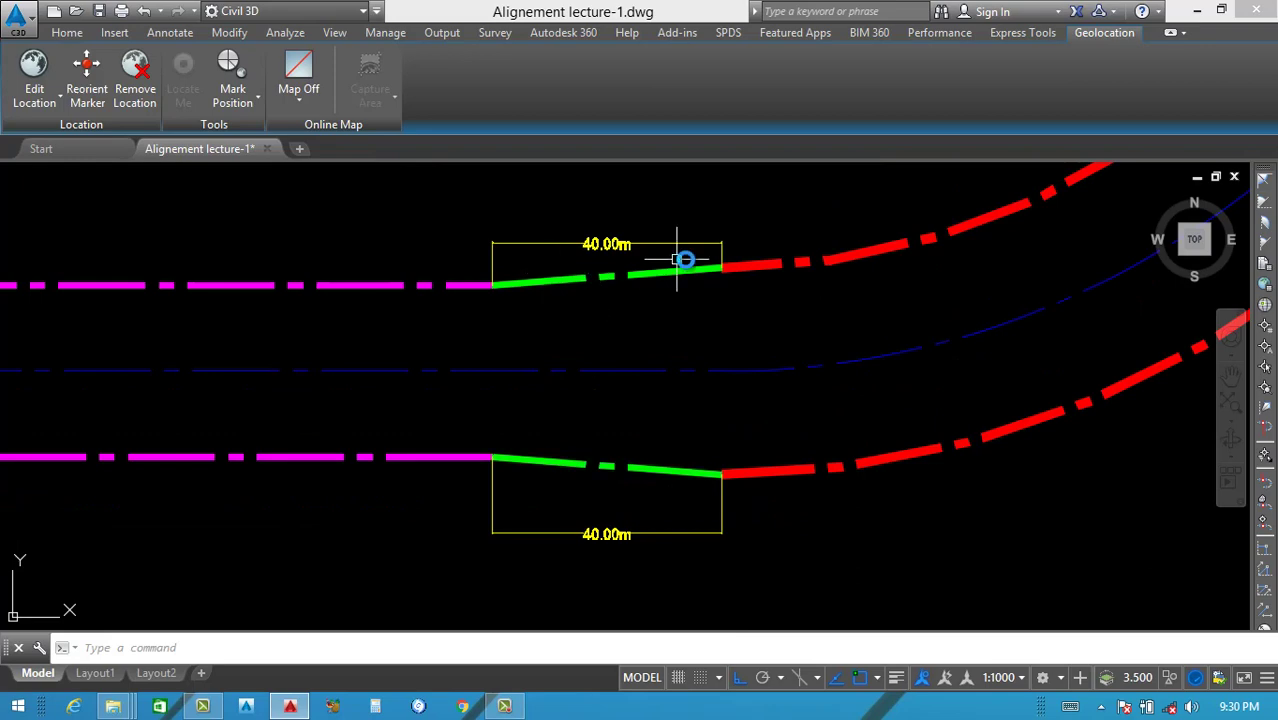
pyautogui.scroll(-5, 686, 463)
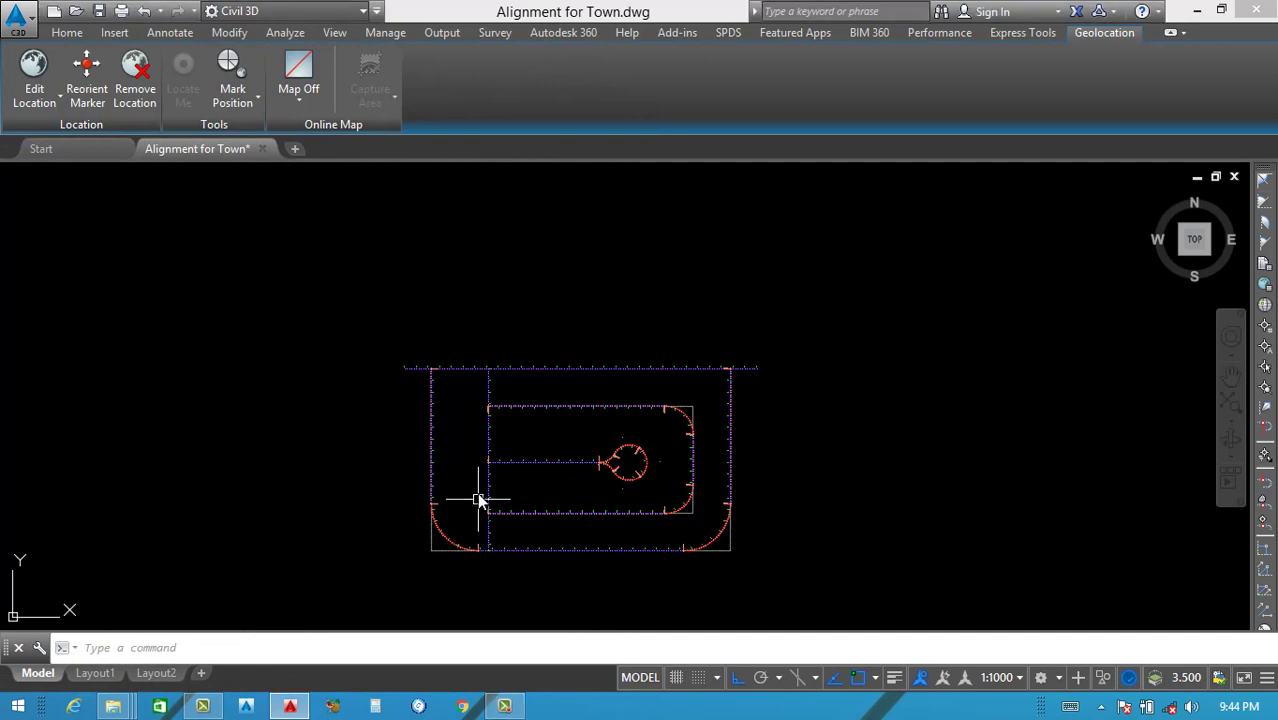
# Examine the town road alignments and their station labels, from the overall layout to the upper road junction.
pyautogui.scroll(2, 436, 470)
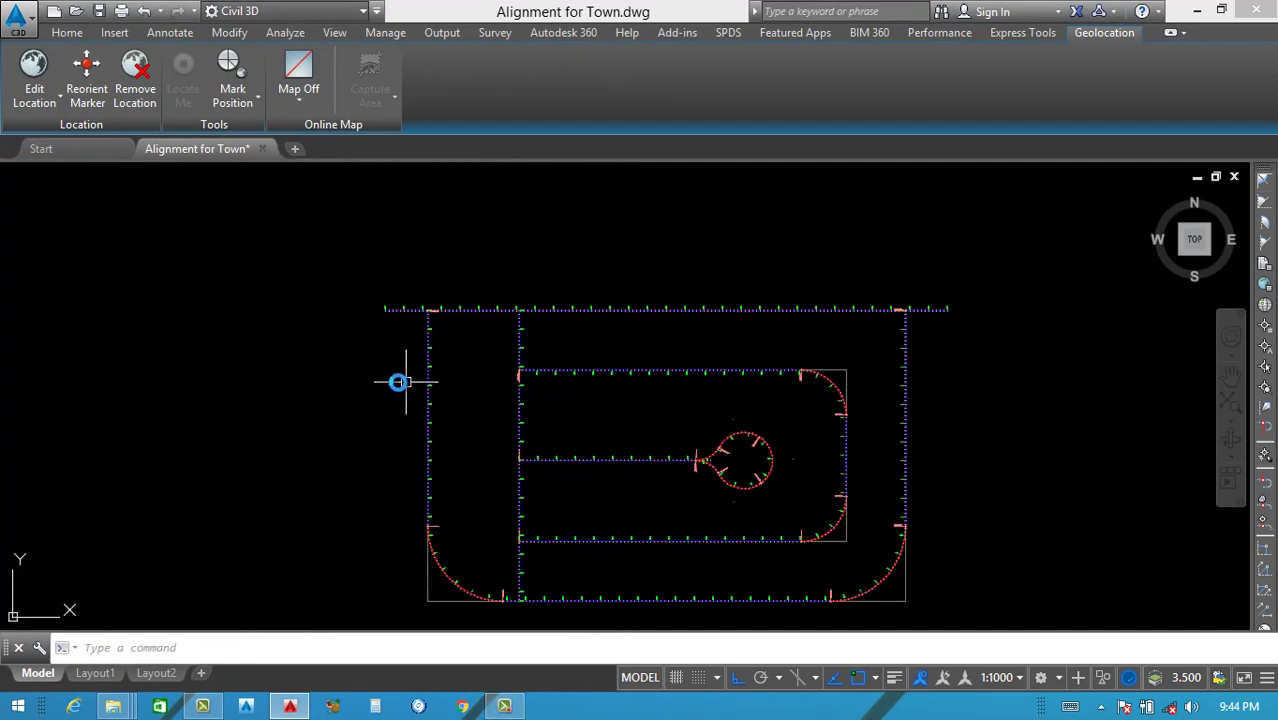
pyautogui.scroll(-2, 452, 378)
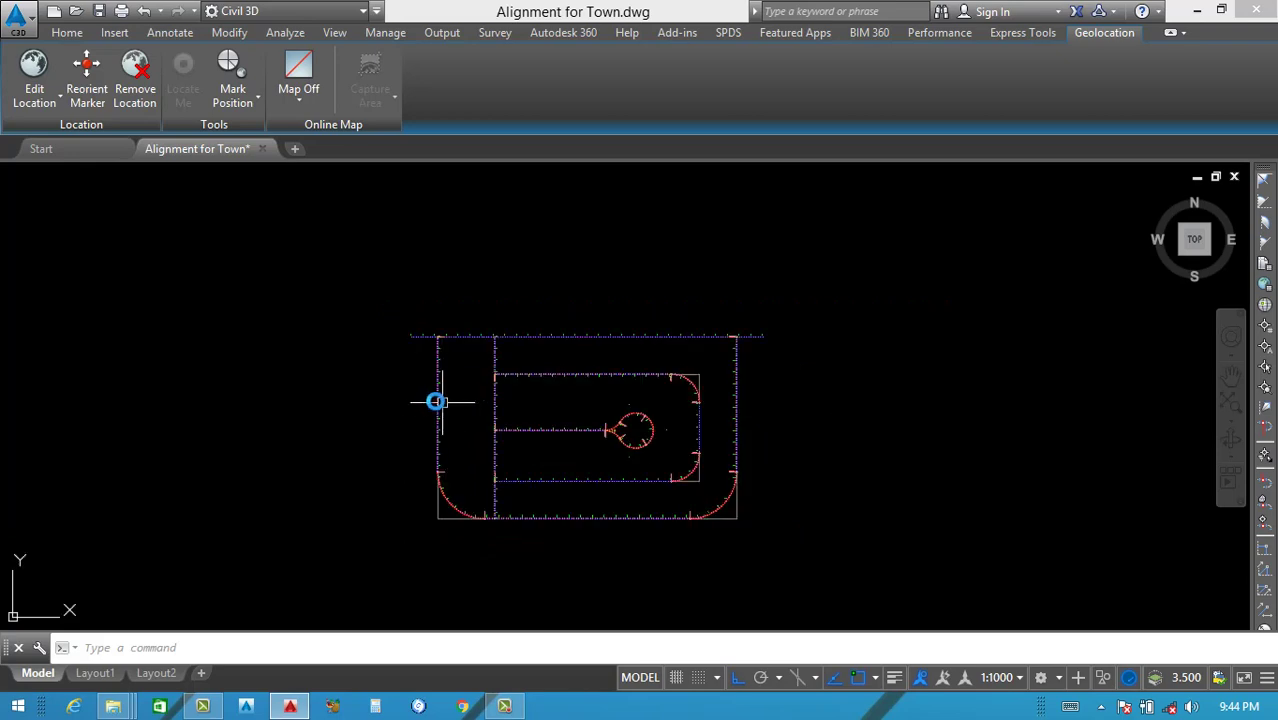
pyautogui.scroll(2, 436, 385)
pyautogui.scroll(-2, 450, 342)
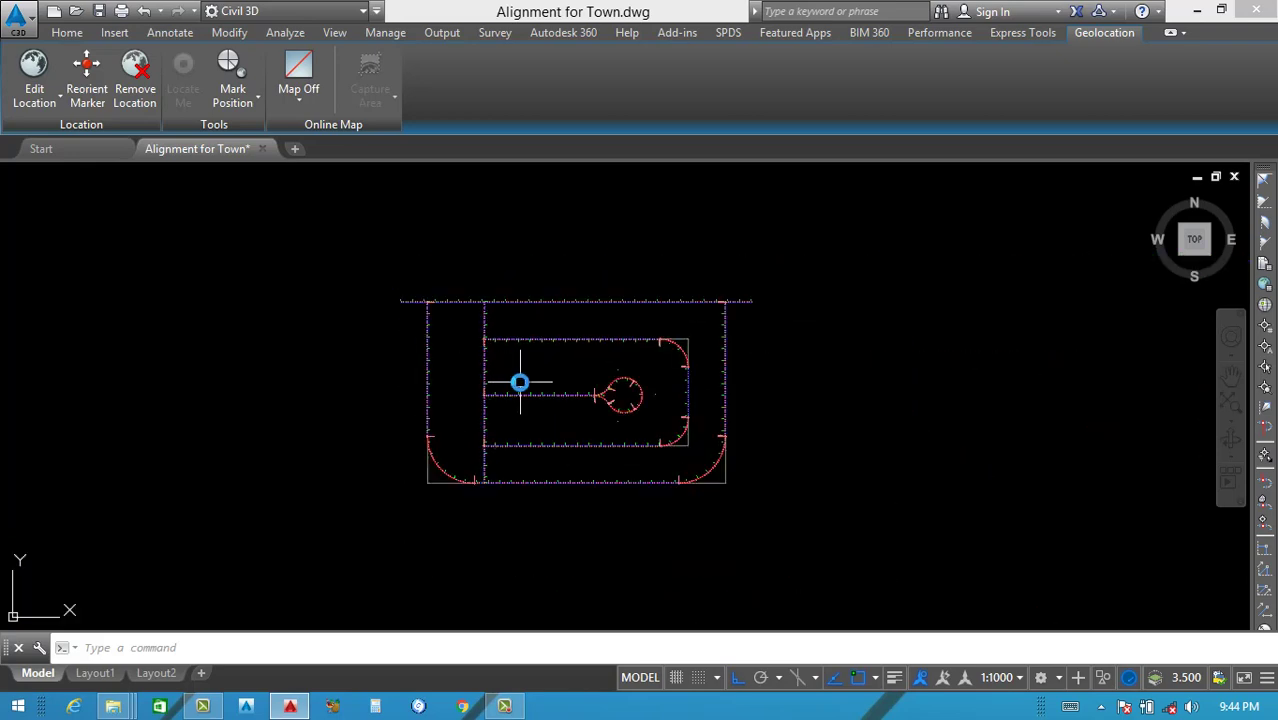
pyautogui.scroll(2, 519, 382)
pyautogui.scroll(3, 366, 280)
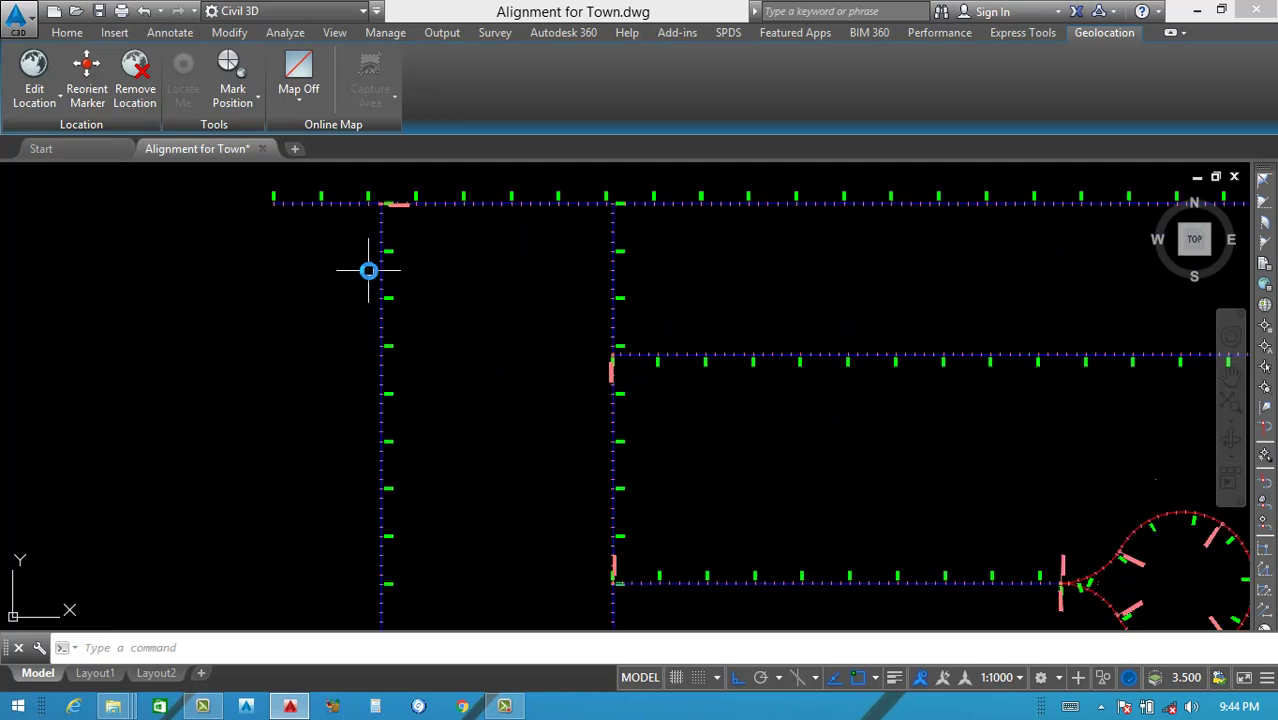
pyautogui.scroll(-2, 399, 300)
pyautogui.scroll(3, 399, 248)
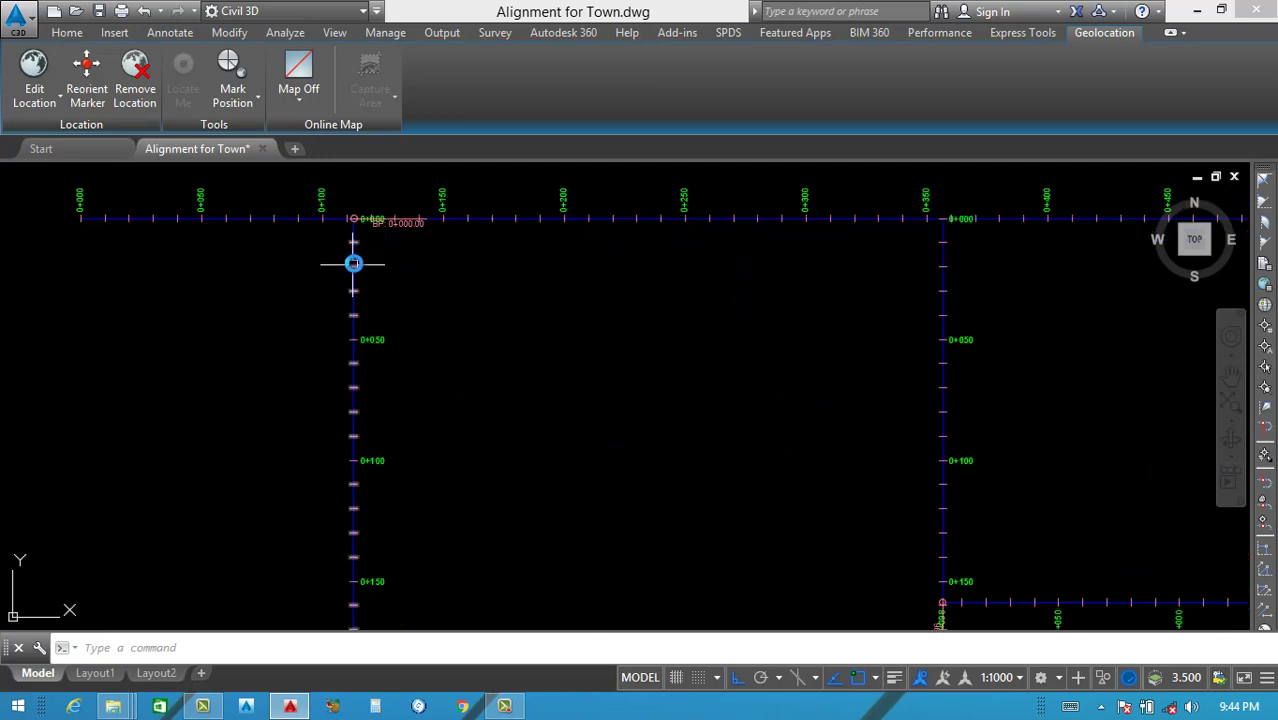
pyautogui.click(353, 263)
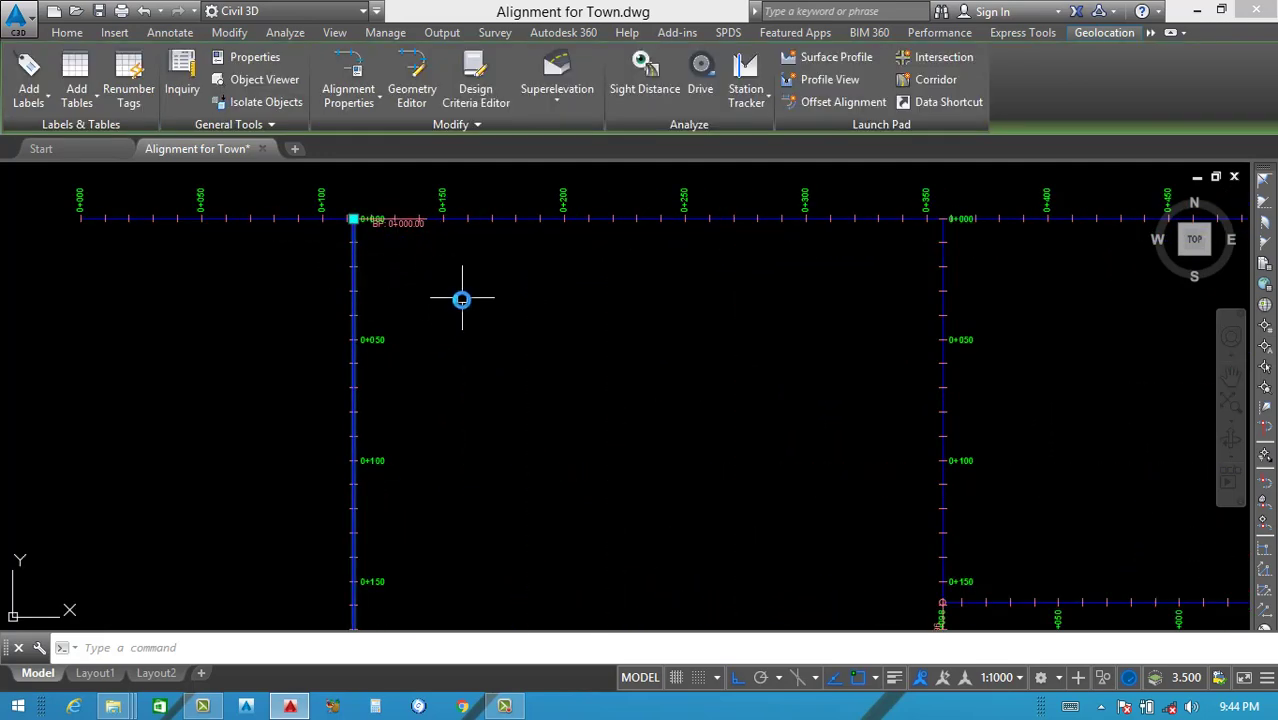
pyautogui.scroll(-2, 462, 299)
pyautogui.scroll(3, 350, 250)
pyautogui.scroll(1, 248, 317)
pyautogui.press('Escape')
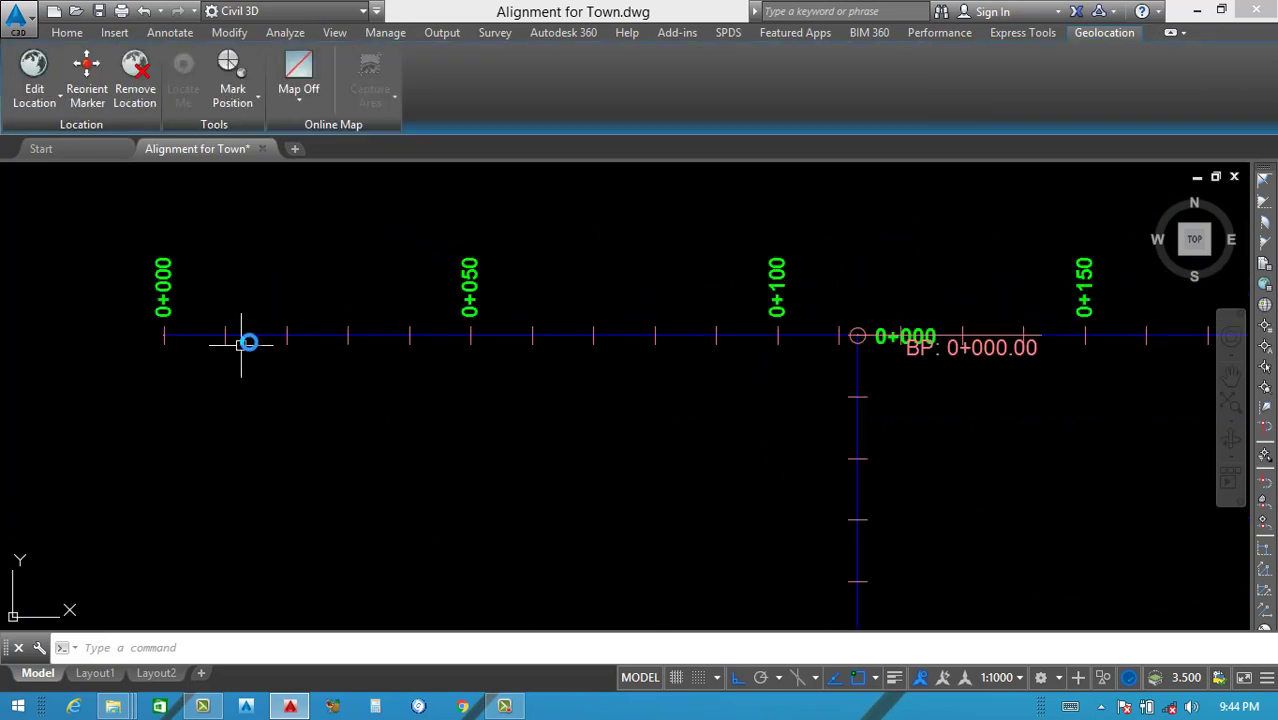
# Set up offset alignments for the horizontal road Road-21 over its full station range, with incremental offsets of 3.65 m on both sides.
pyautogui.click(258, 337)
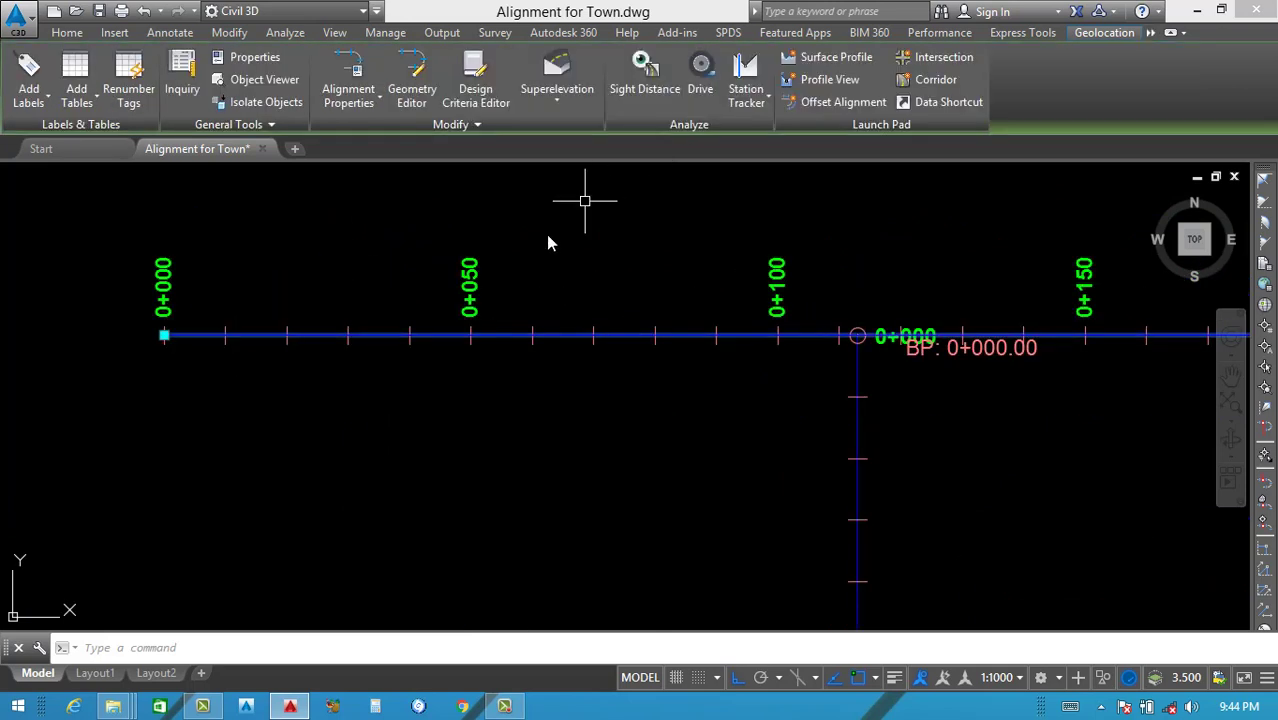
pyautogui.click(835, 104)
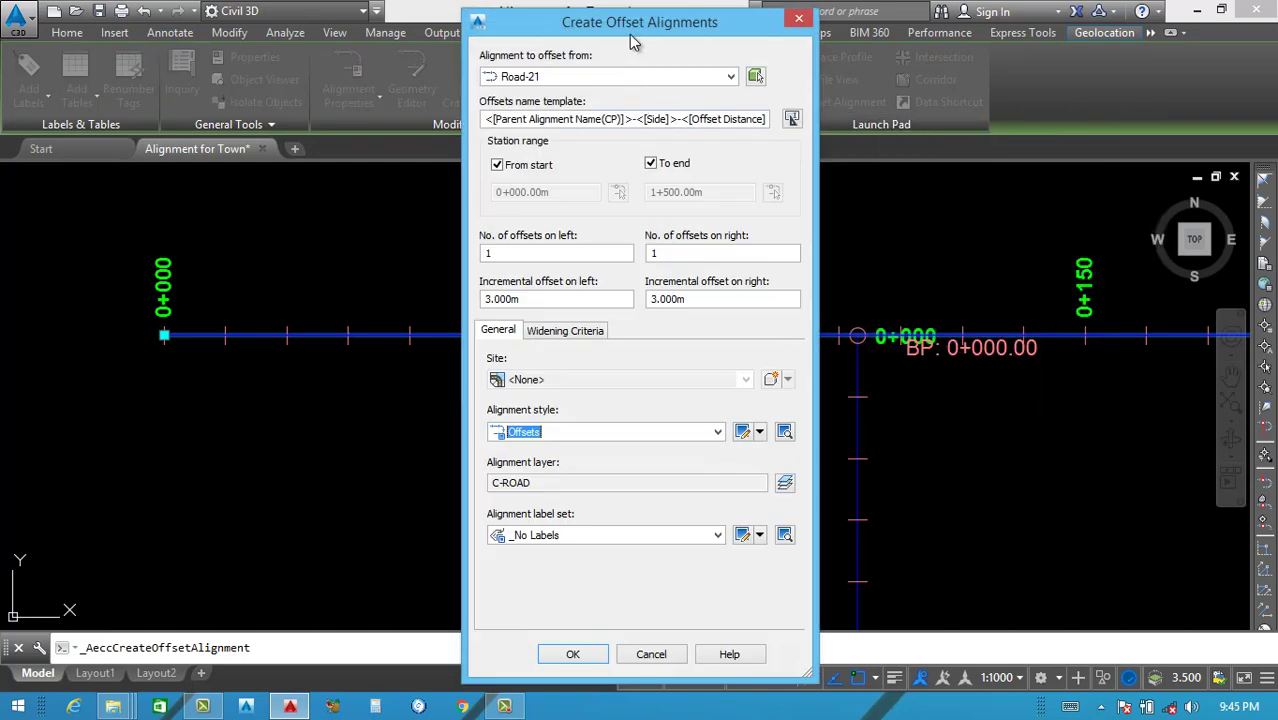
pyautogui.moveTo(636, 27); pyautogui.dragTo(595, 28)
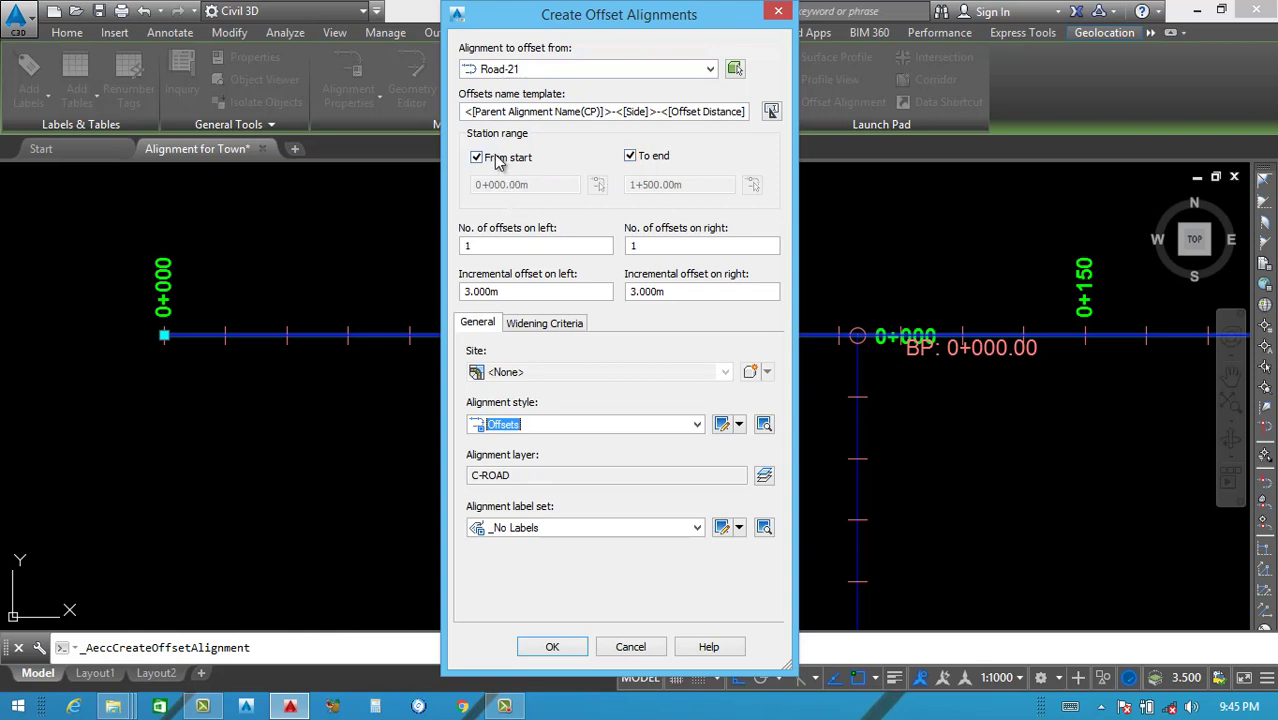
pyautogui.click(476, 157)
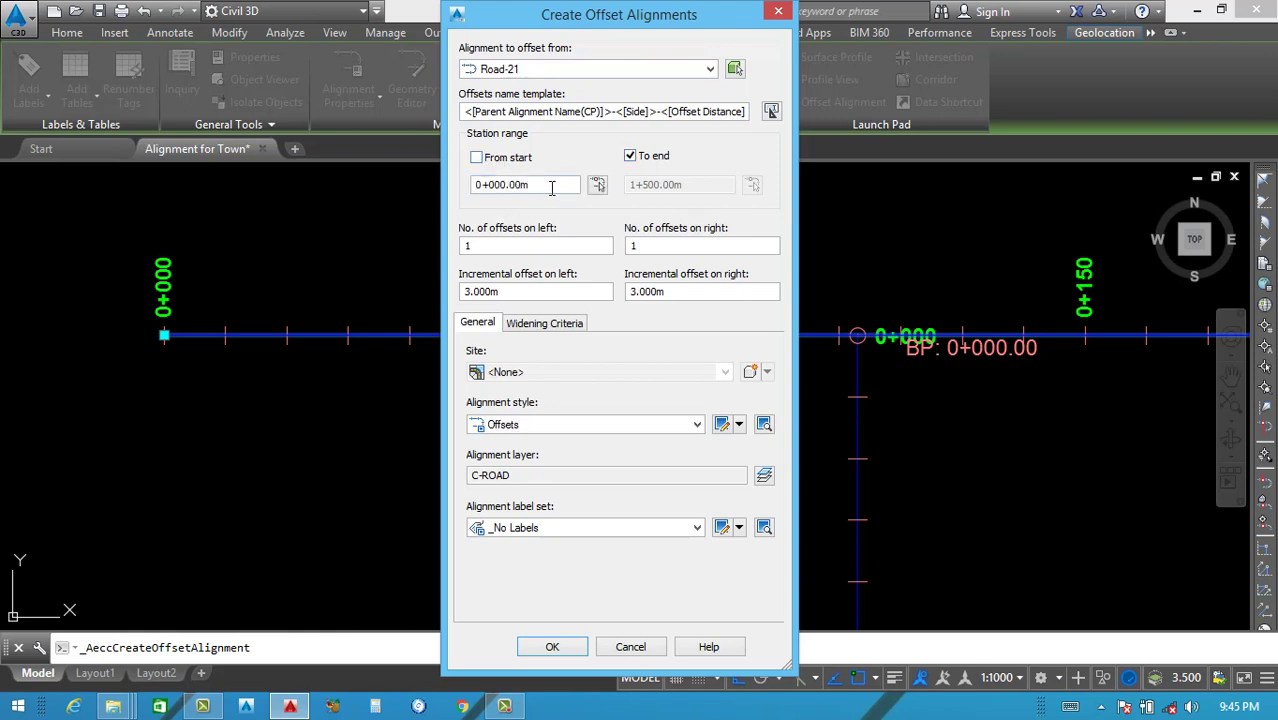
pyautogui.click(477, 158)
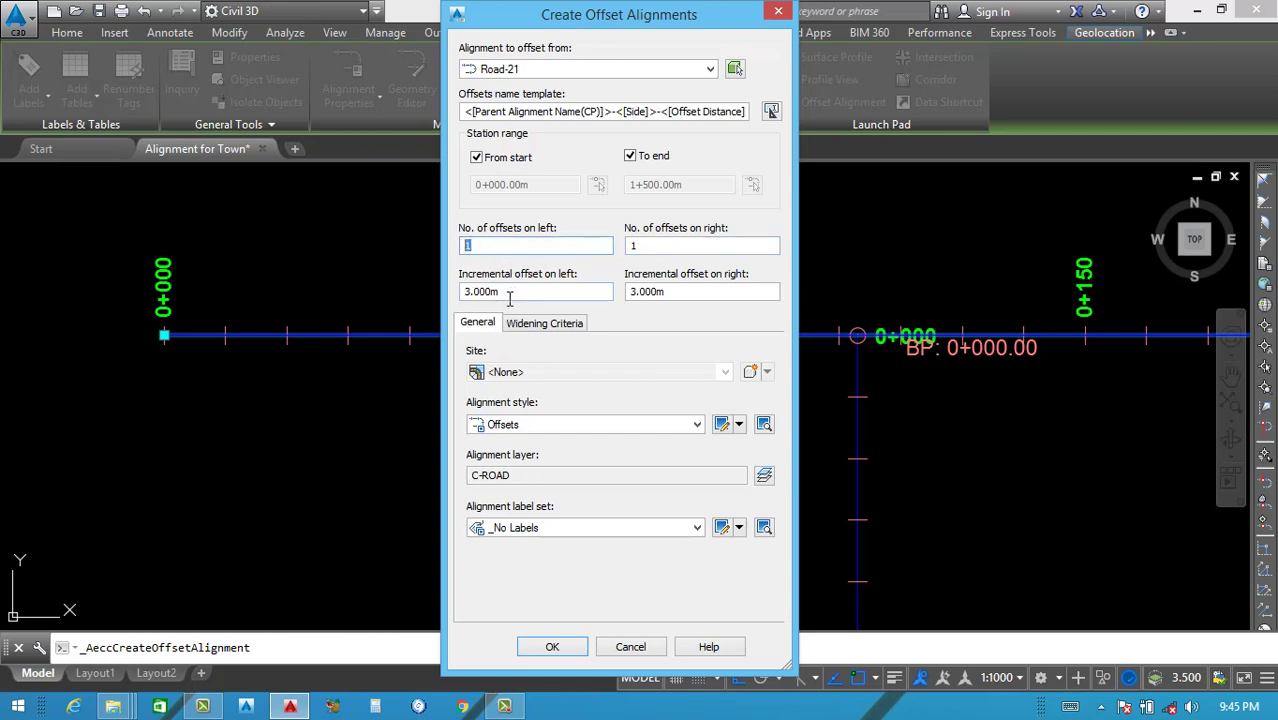
pyautogui.press('Tab')
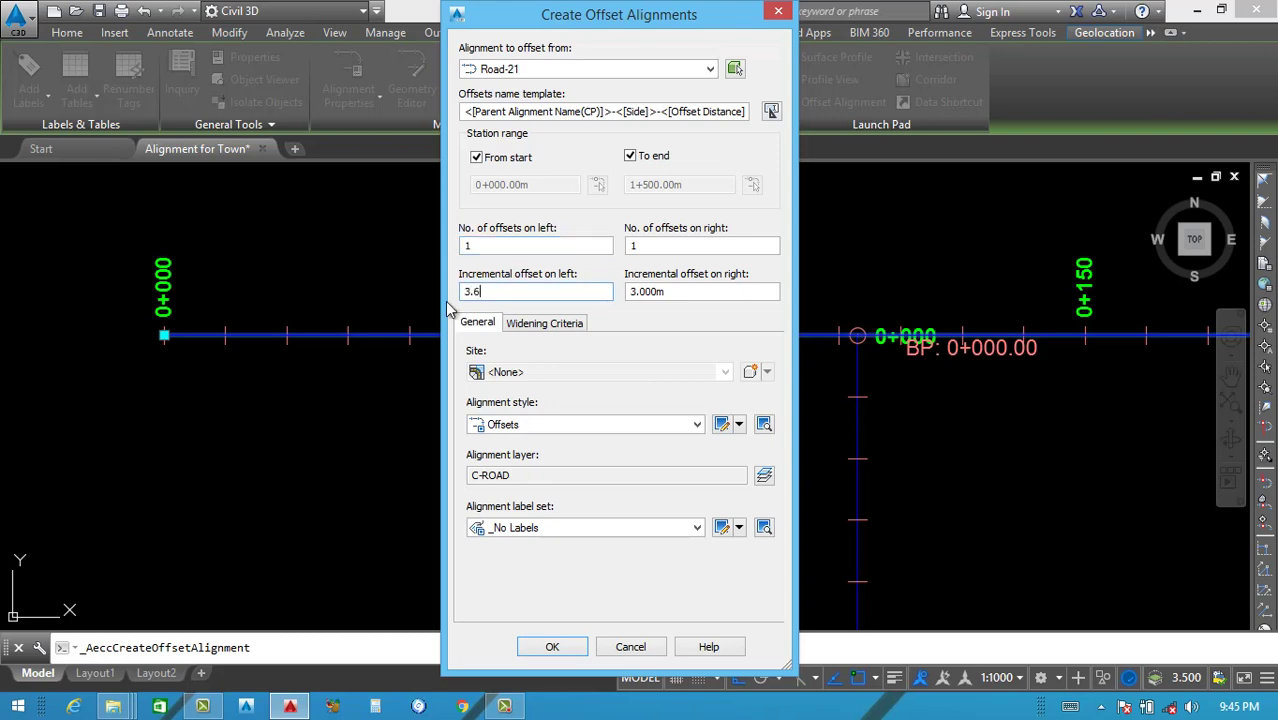
pyautogui.write('3.65')
pyautogui.press('Tab')
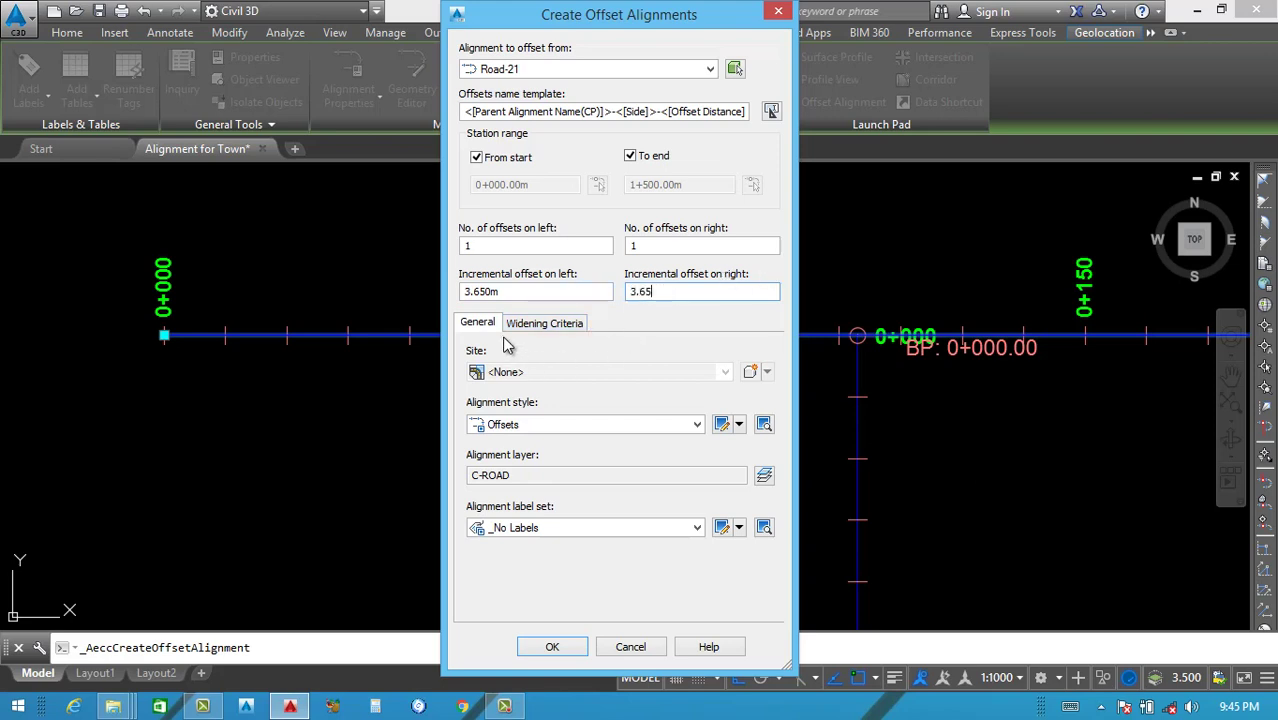
# Review the alignment style and label set choices for the offsets, trying the Proposed style with _No Labels.
pyautogui.click(545, 430)
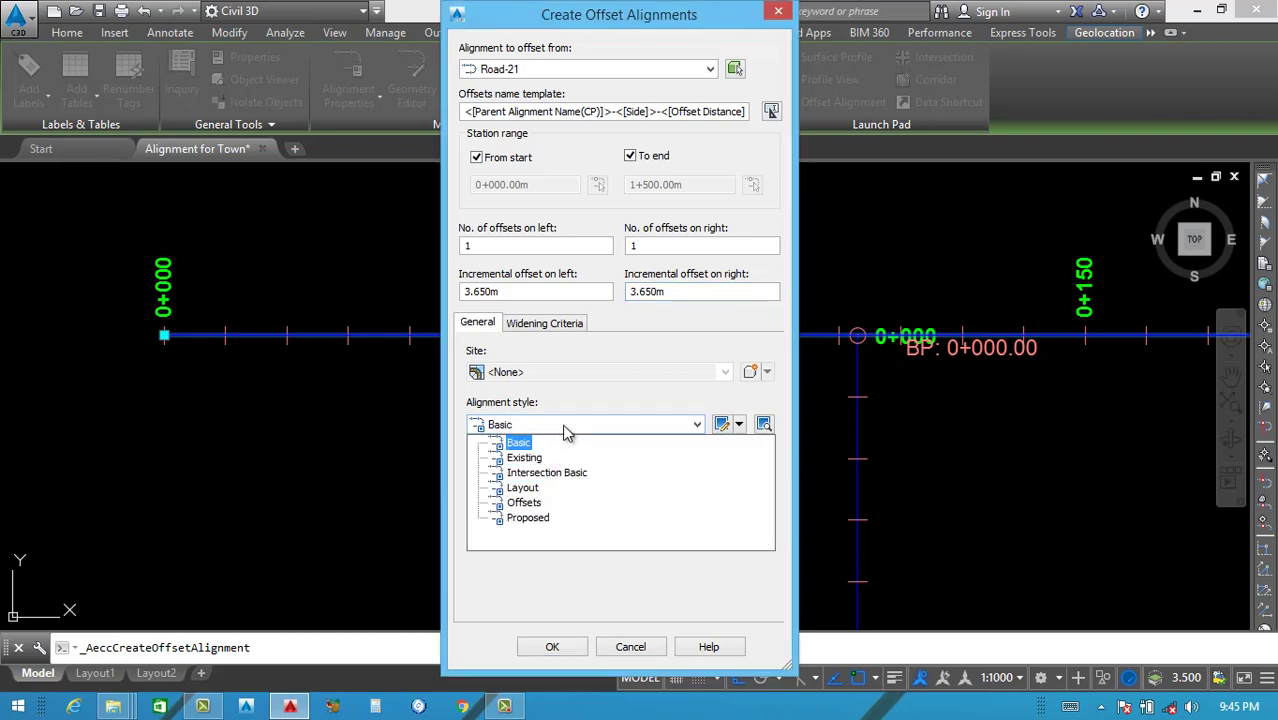
pyautogui.click(560, 430)
pyautogui.click(560, 430)
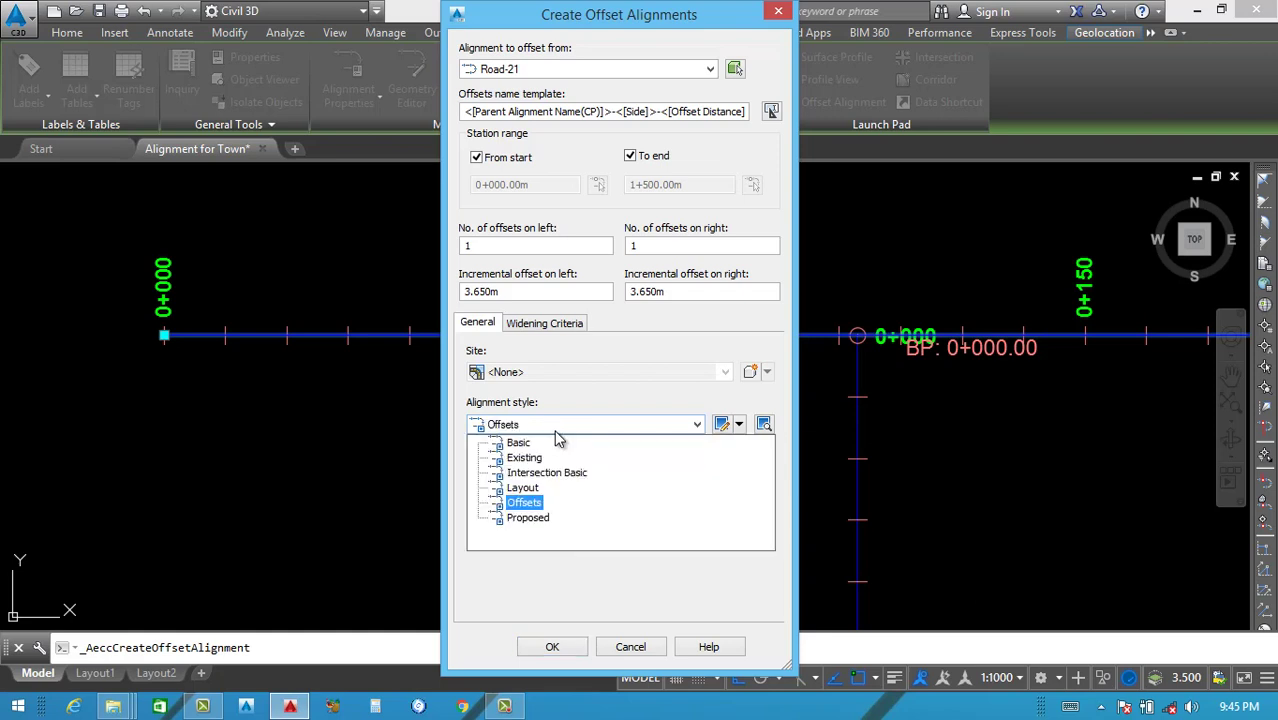
pyautogui.click(530, 503)
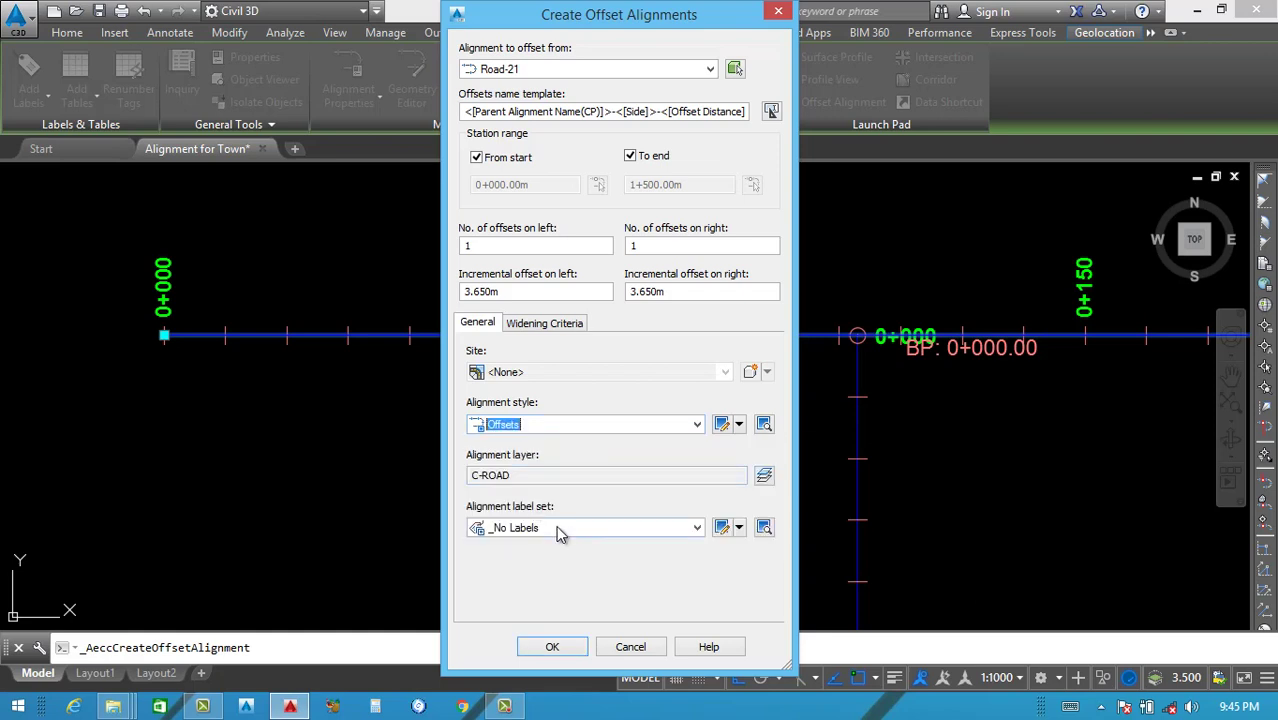
pyautogui.click(558, 533)
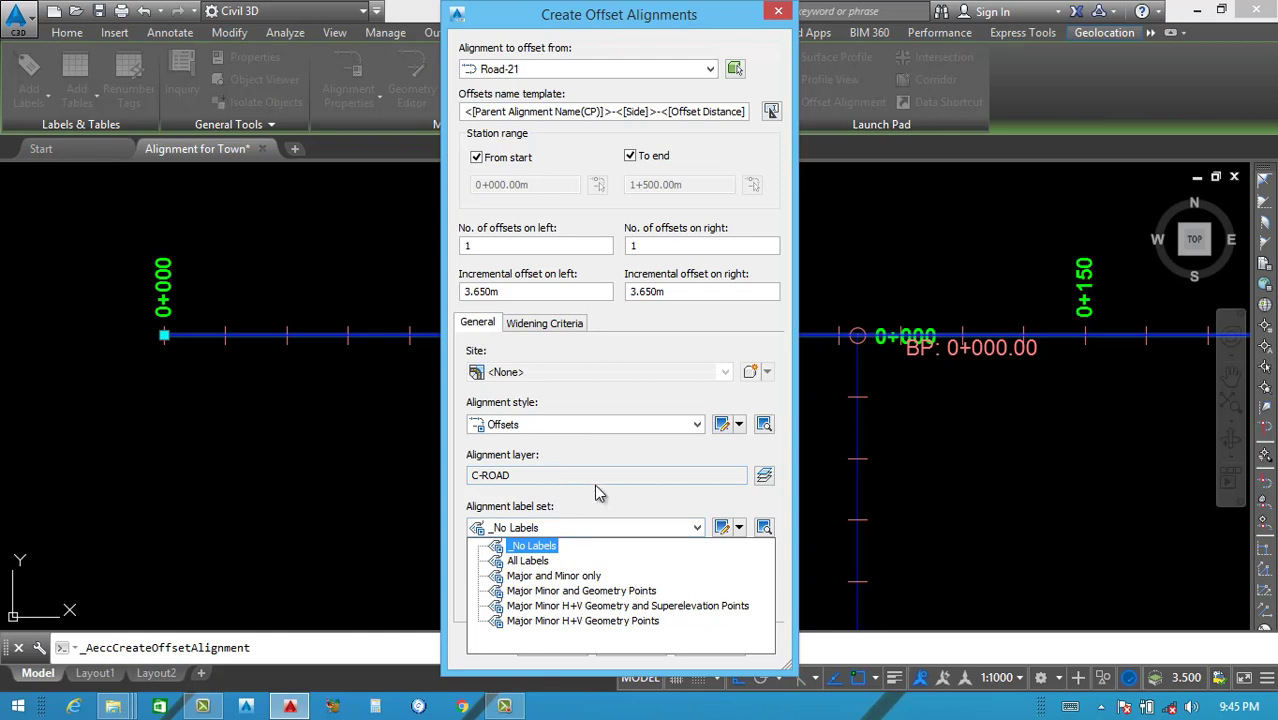
pyautogui.click(622, 450)
pyautogui.click(632, 425)
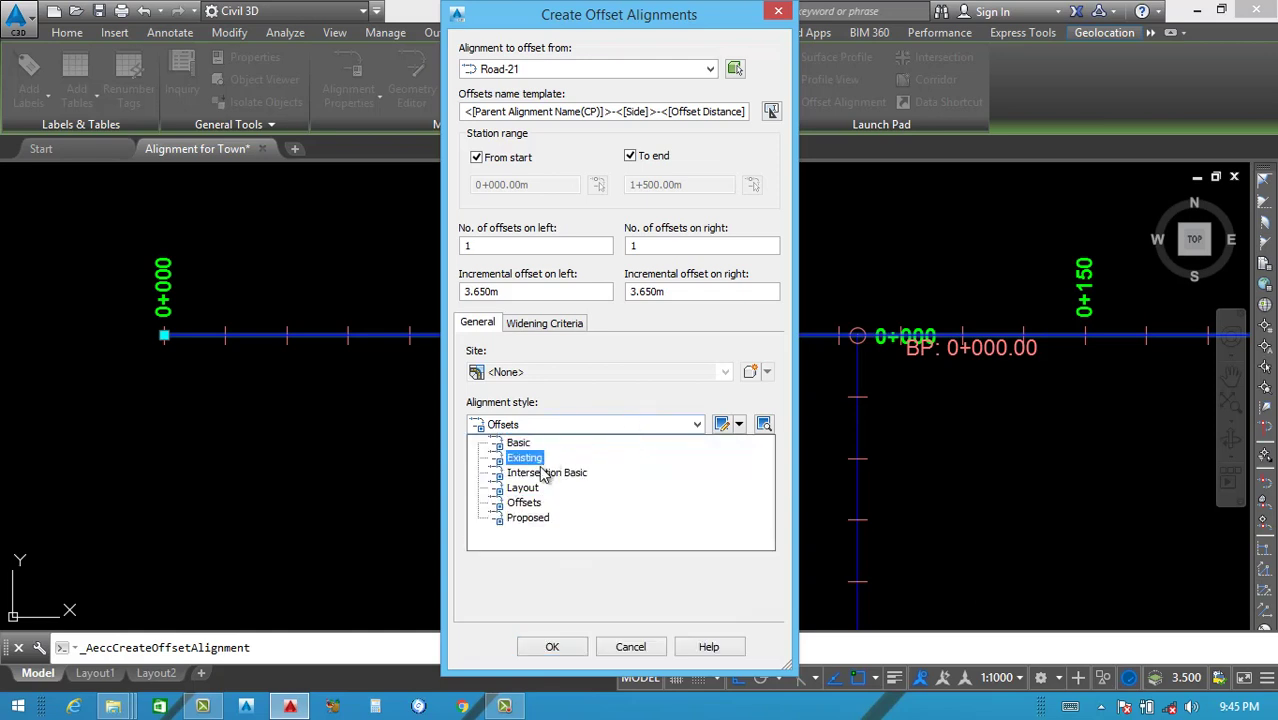
pyautogui.click(530, 518)
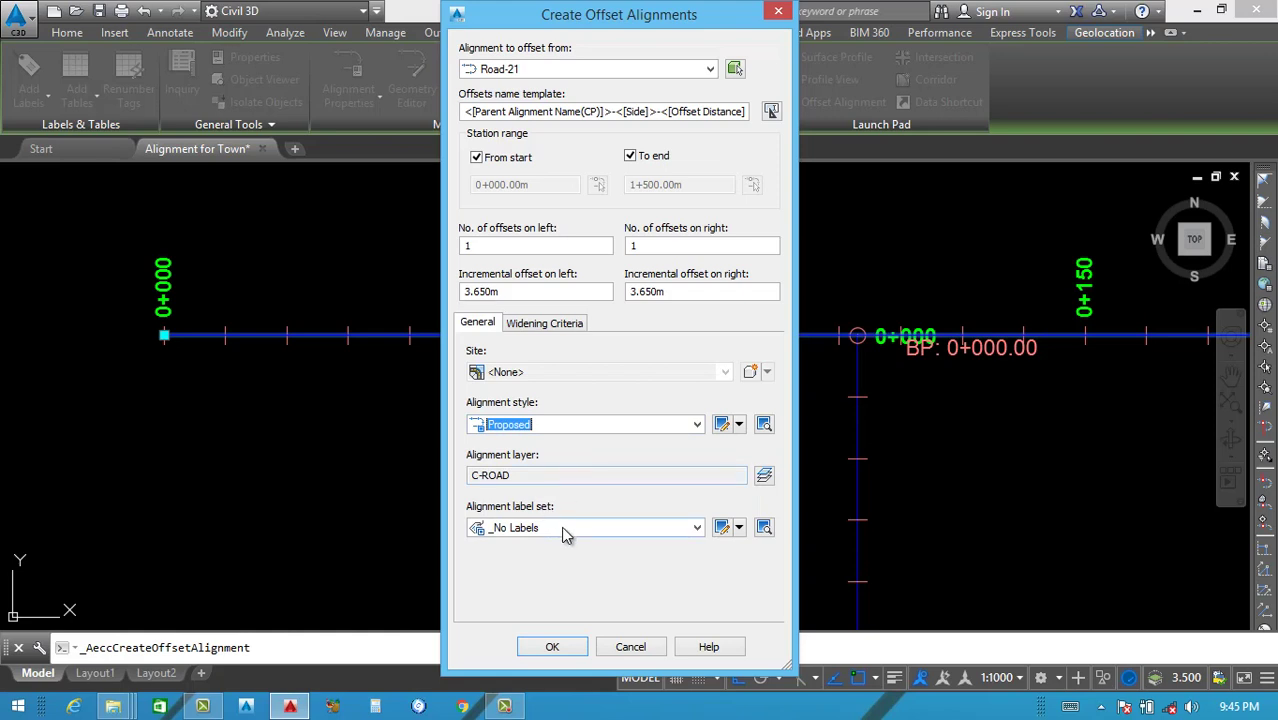
pyautogui.click(563, 535)
pyautogui.click(560, 452)
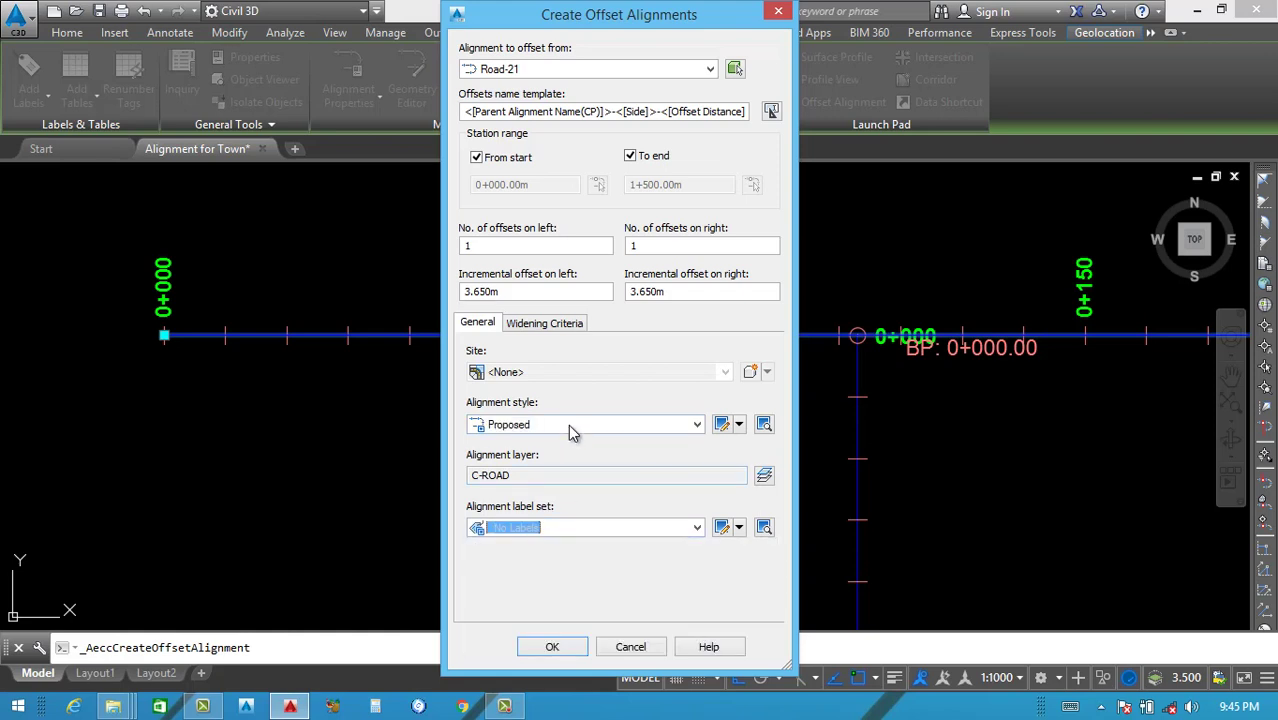
# Set the alignment style to Offsets and create the offset alignments on both sides of Road-21.
pyautogui.click(572, 432)
pyautogui.click(533, 505)
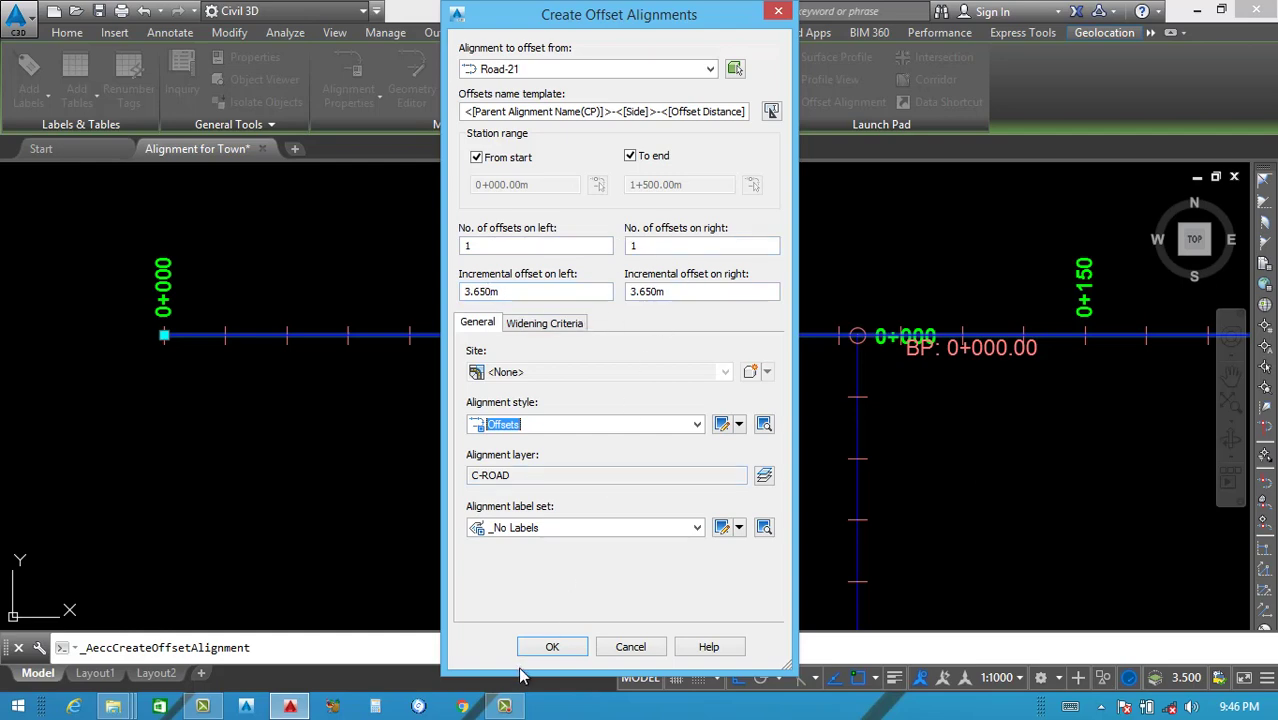
pyautogui.click(553, 648)
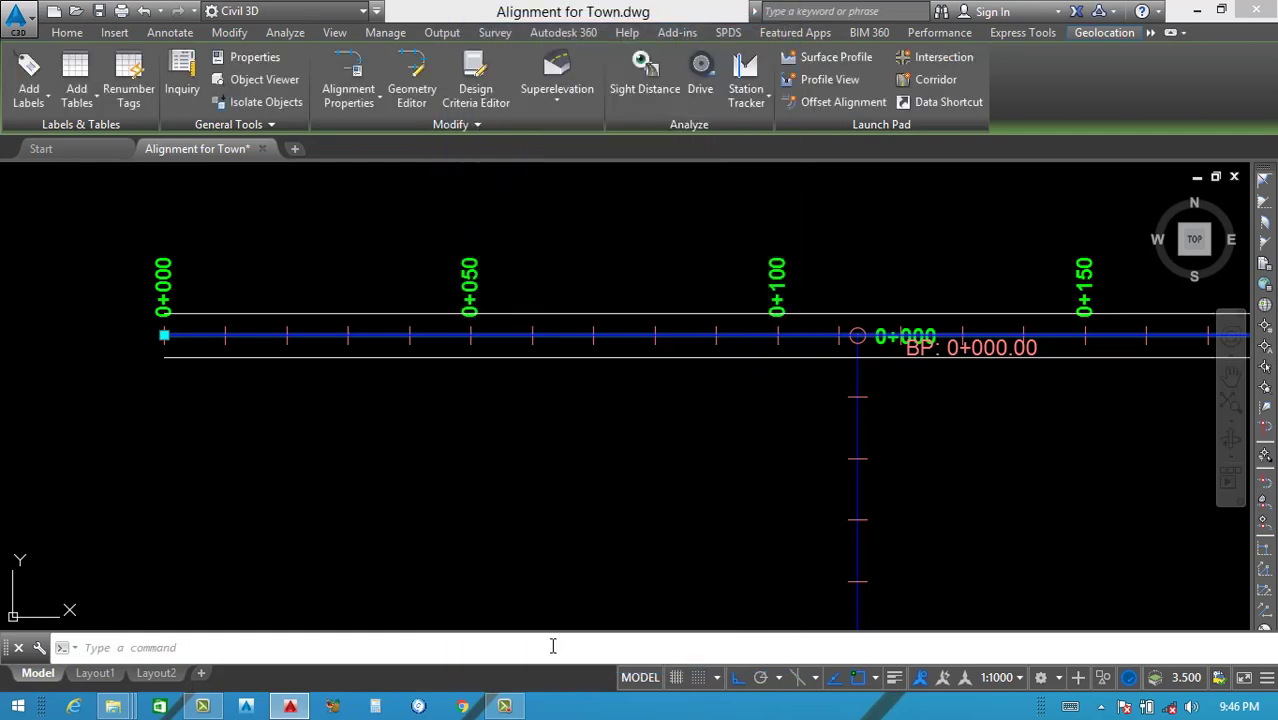
pyautogui.scroll(-5, 568, 334)
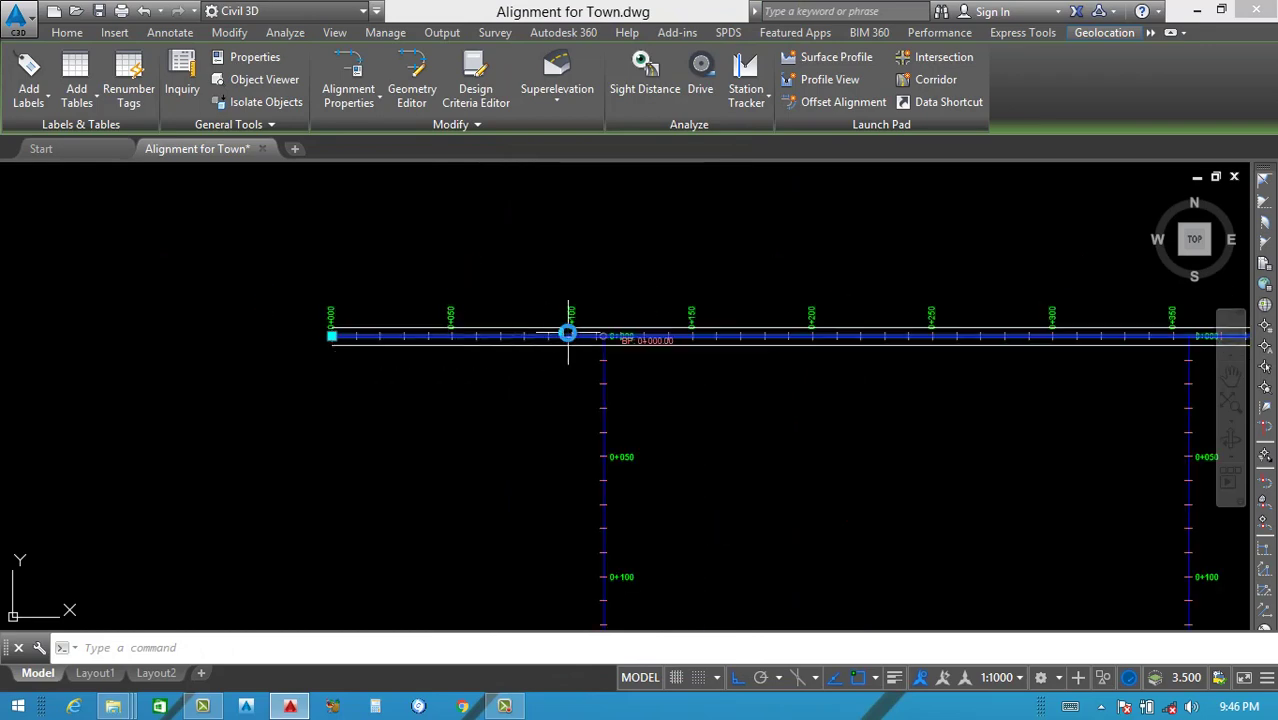
# Examine the new offset lines along both sides of Road-21, from the overall layout to its starting stations.
pyautogui.scroll(-4, 628, 348)
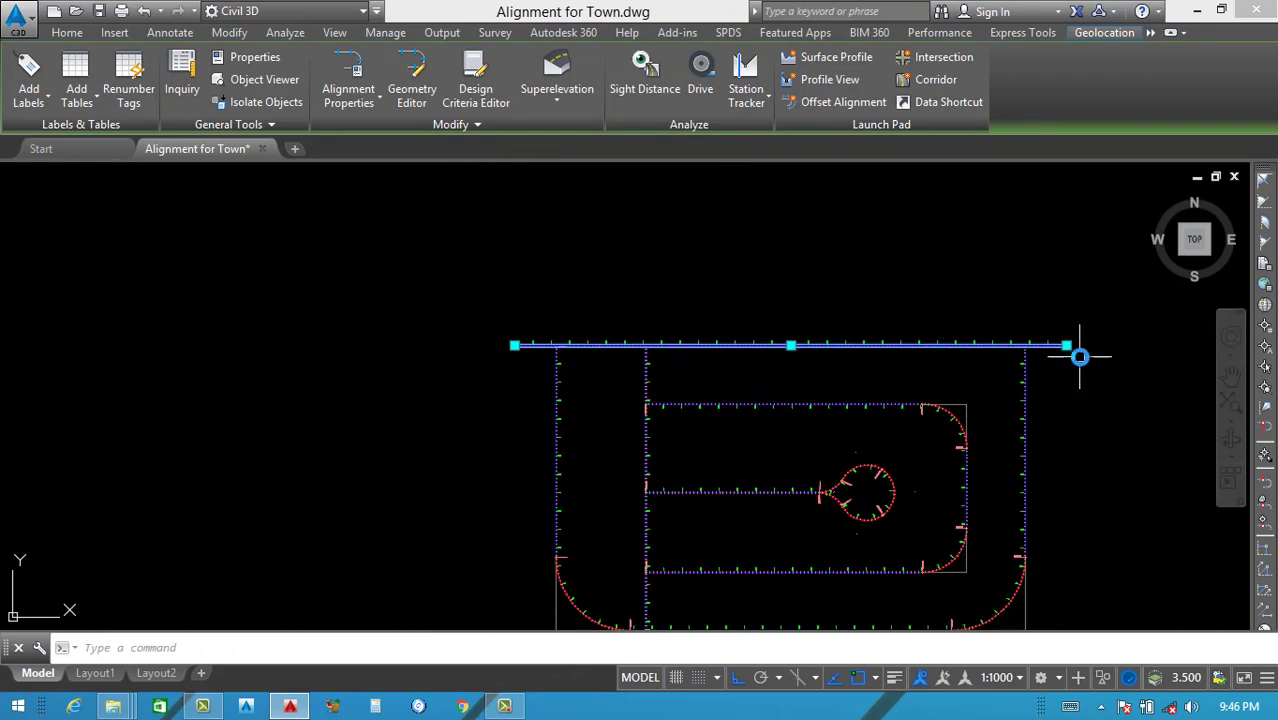
pyautogui.scroll(4, 1068, 350)
pyautogui.scroll(-4, 1000, 340)
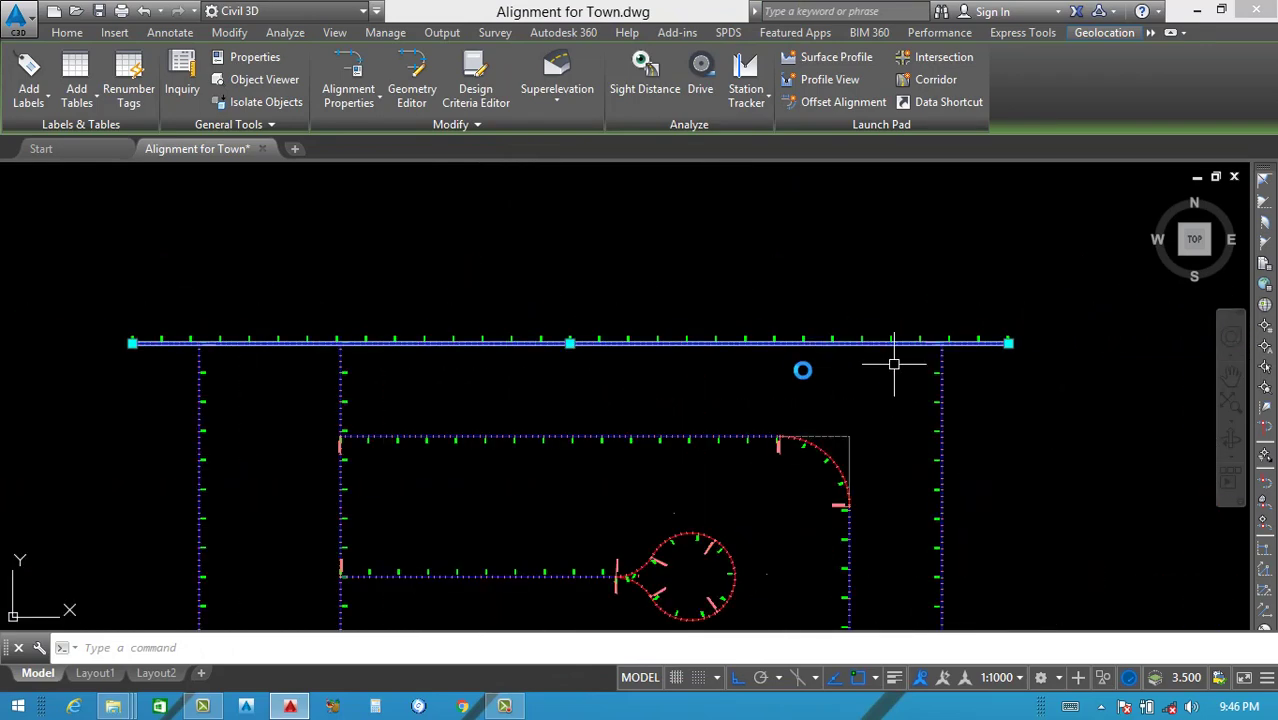
pyautogui.scroll(3, 174, 343)
pyautogui.press('Escape')
pyautogui.scroll(-2, 328, 348)
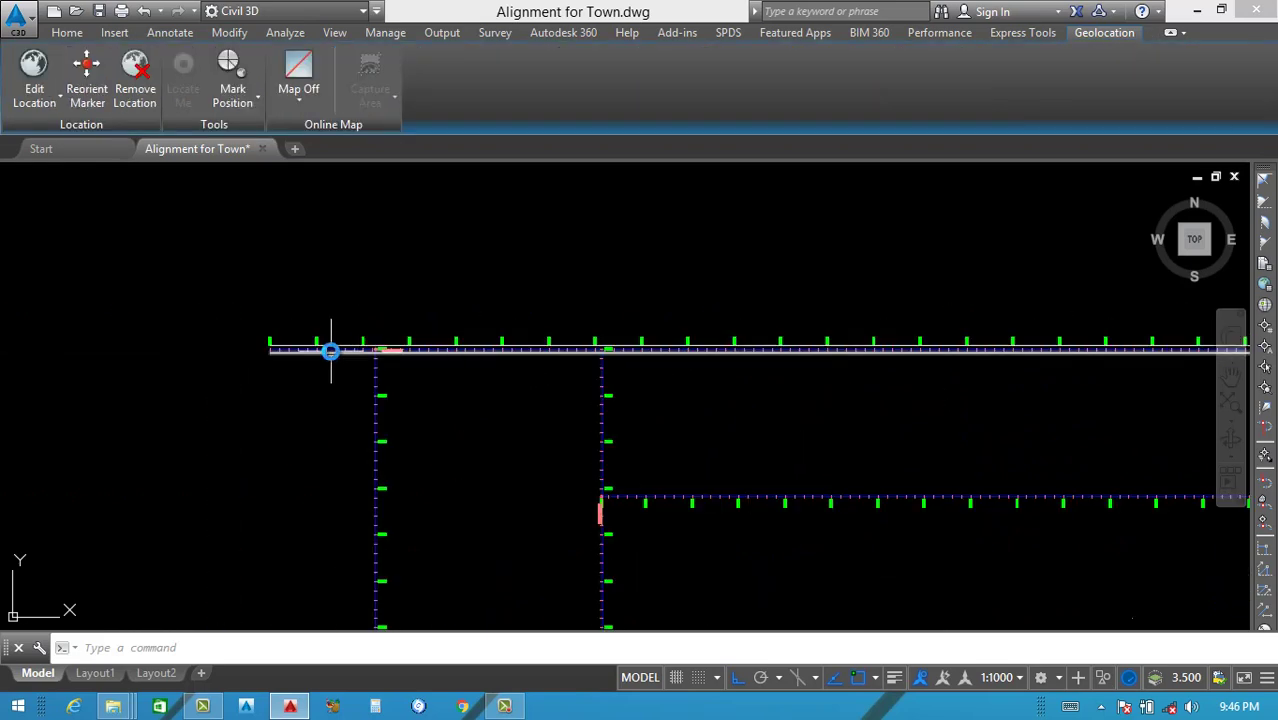
pyautogui.scroll(4, 380, 350)
pyautogui.scroll(-3, 400, 352)
pyautogui.scroll(3, 476, 357)
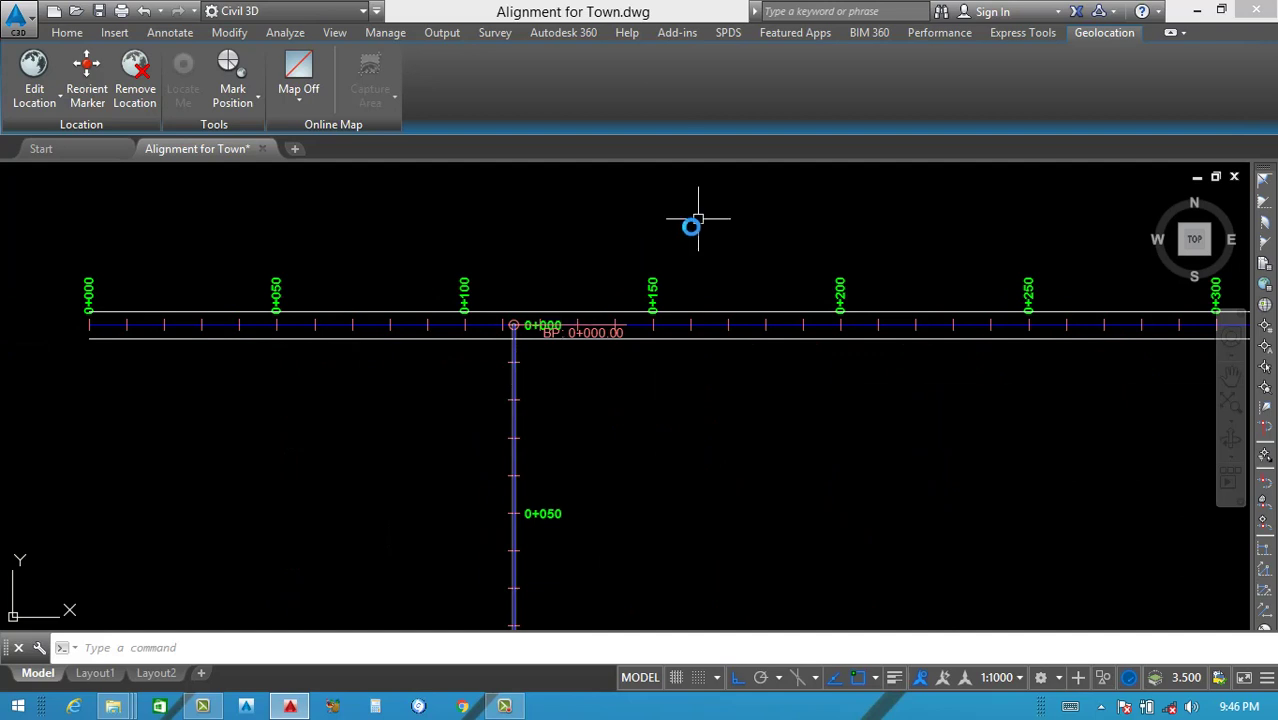
# Create offset alignments for the outer loop road Road-22 with incremental offsets of 7.3 m on both sides.
pyautogui.click(514, 366)
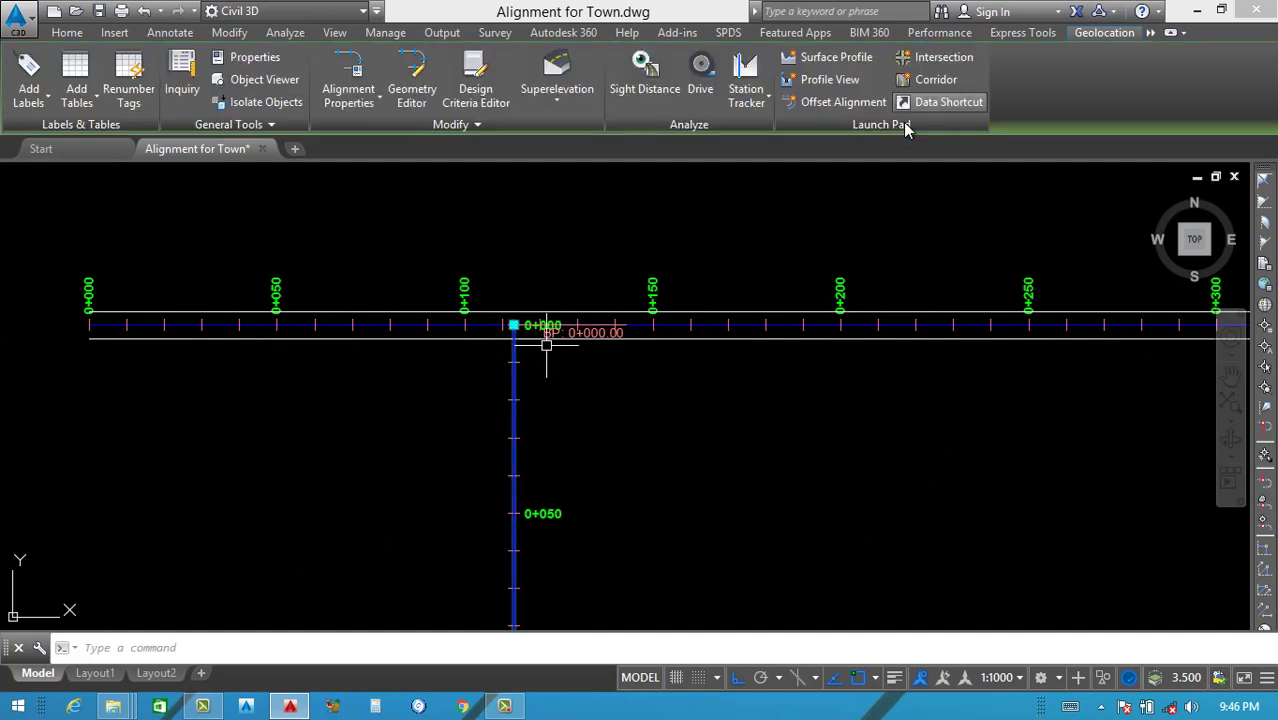
pyautogui.press('Escape')
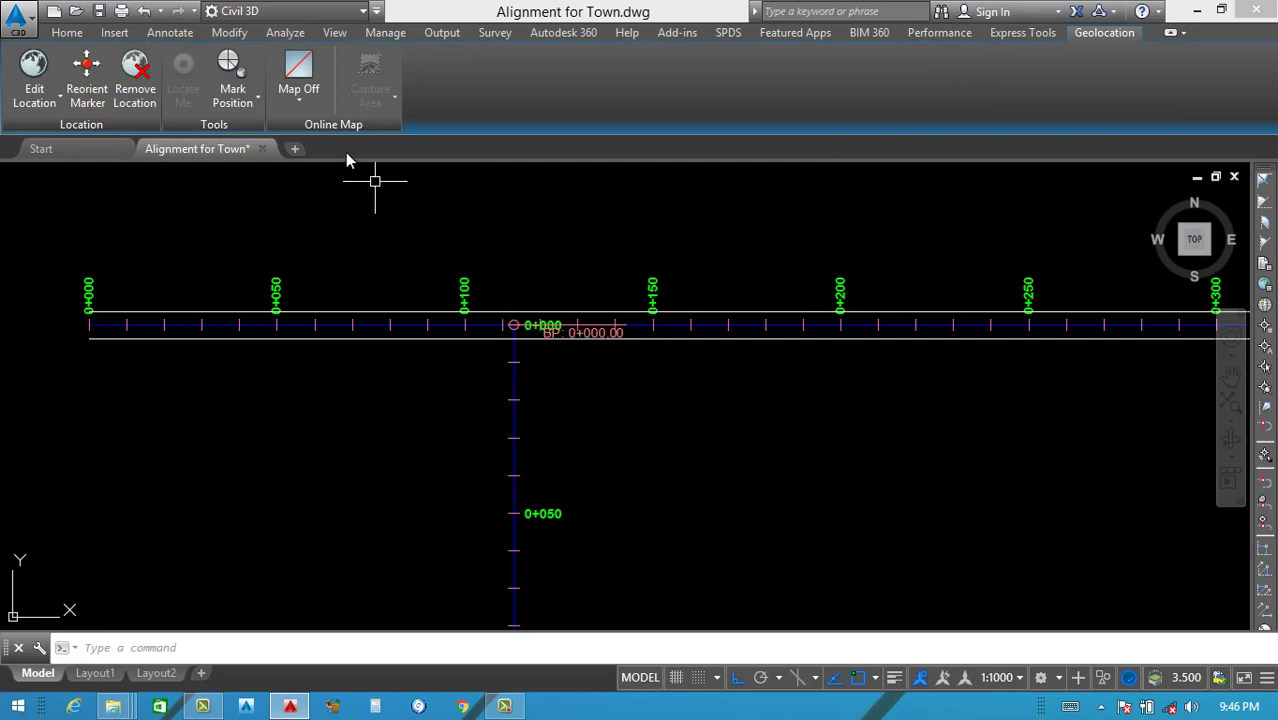
pyautogui.click(67, 32)
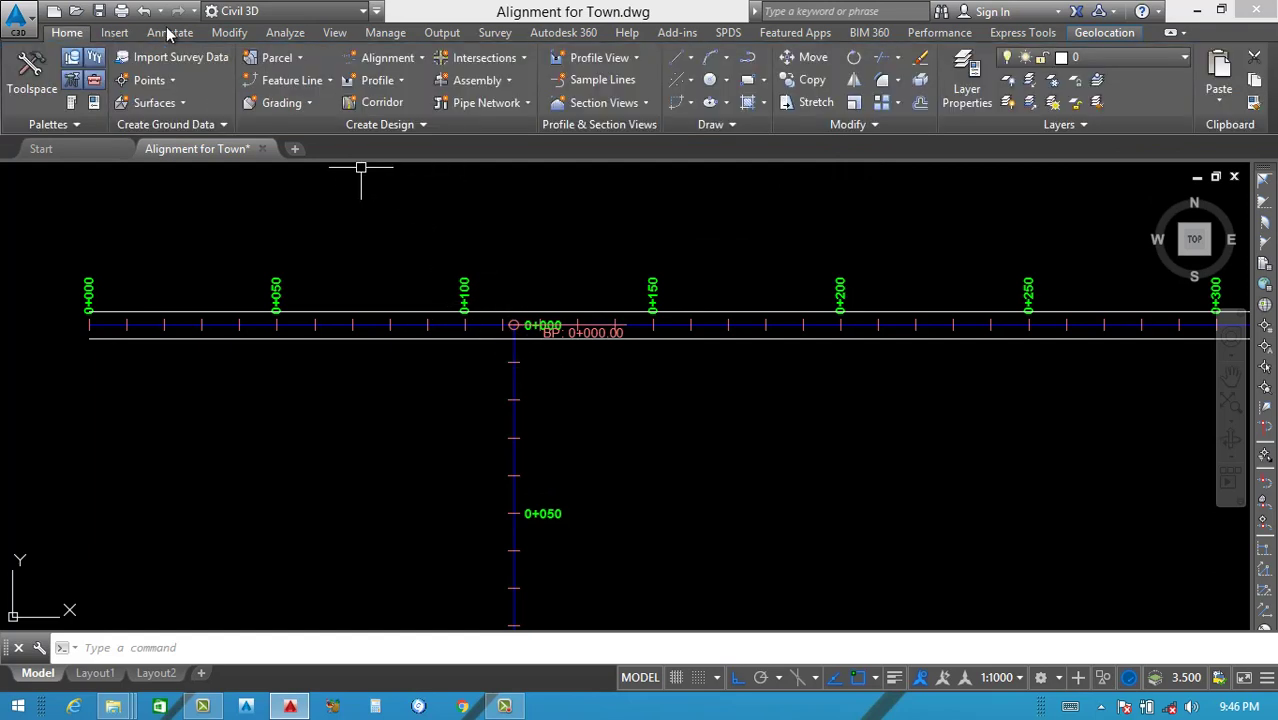
pyautogui.click(389, 58)
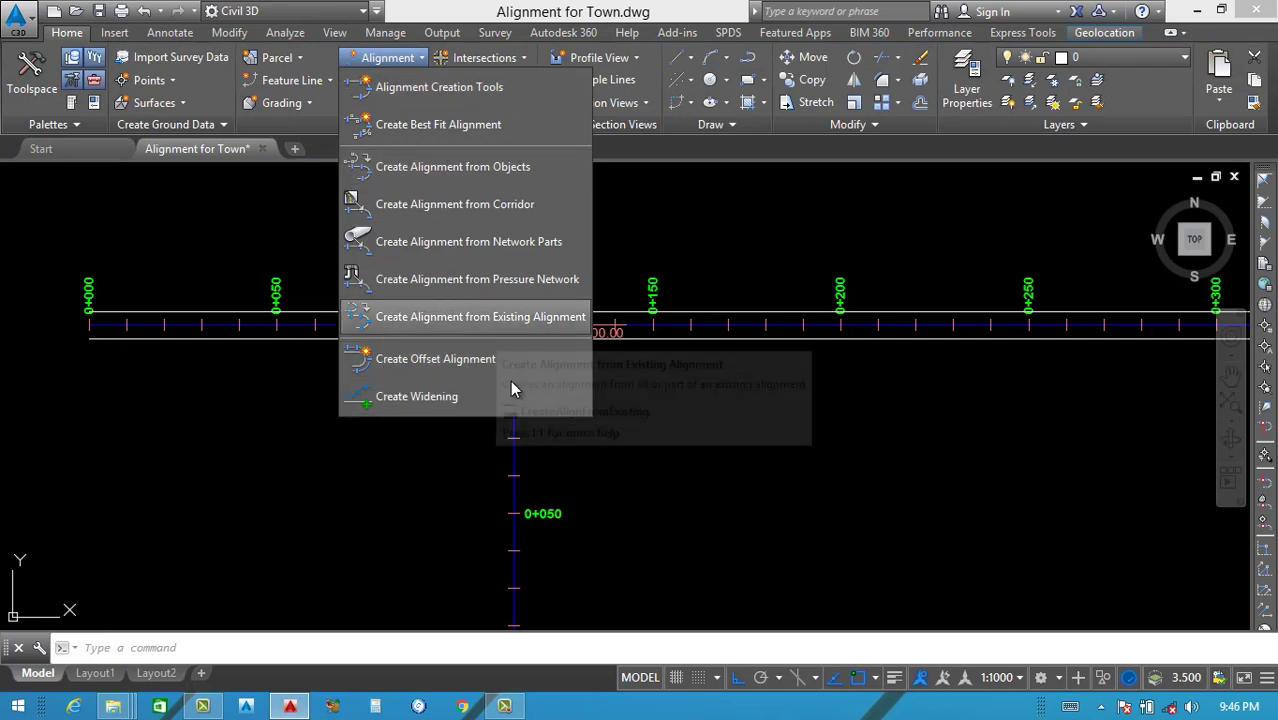
pyautogui.click(412, 362)
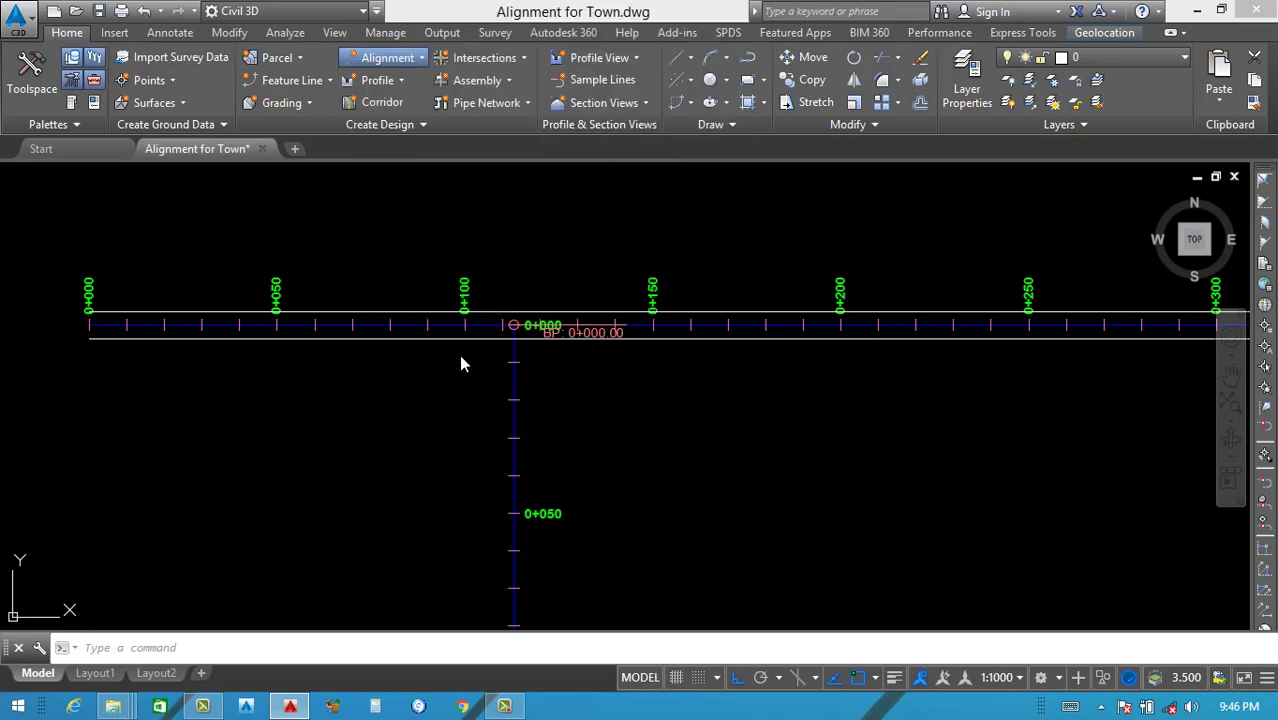
pyautogui.click(513, 390)
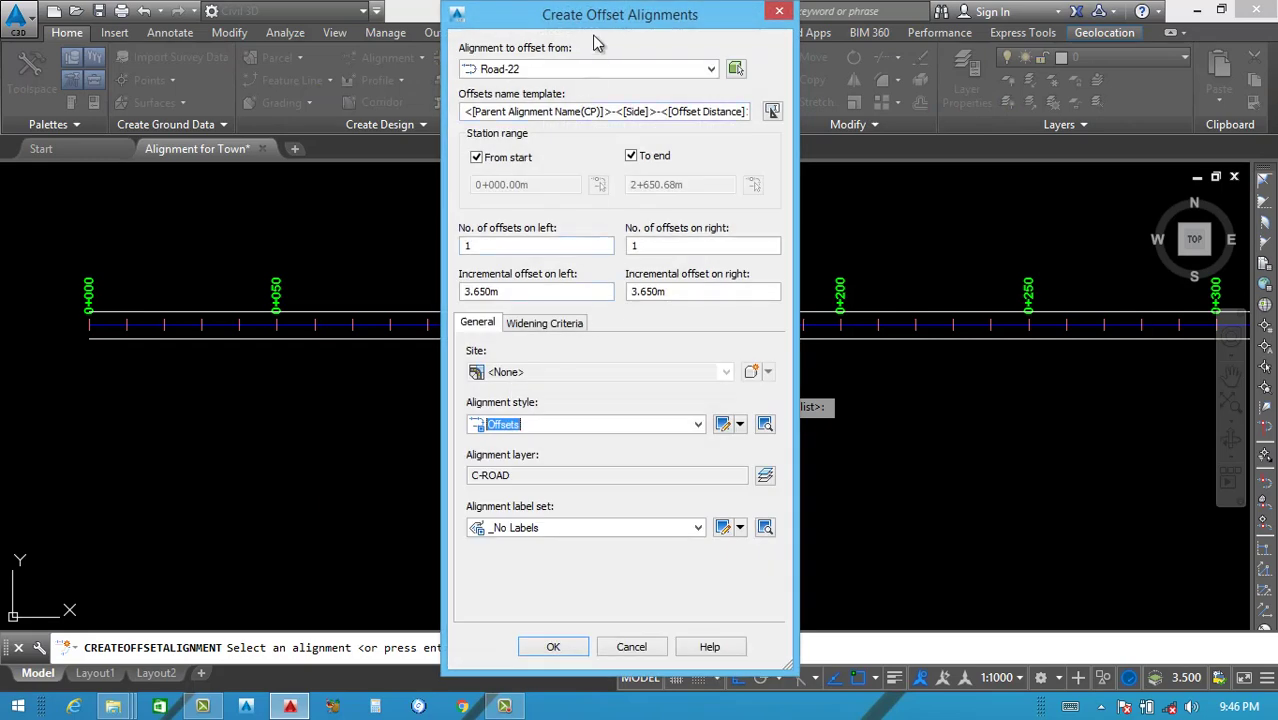
pyautogui.moveTo(607, 20); pyautogui.dragTo(582, 27)
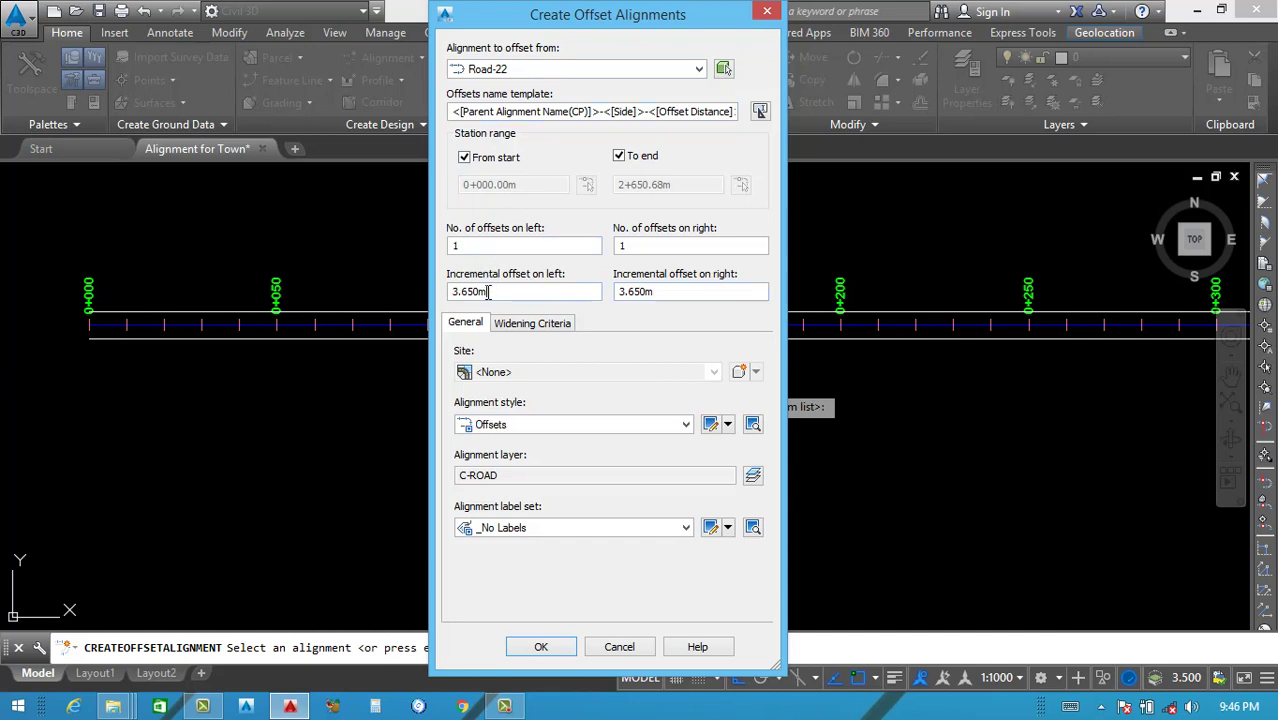
pyautogui.moveTo(488, 291); pyautogui.dragTo(437, 307)
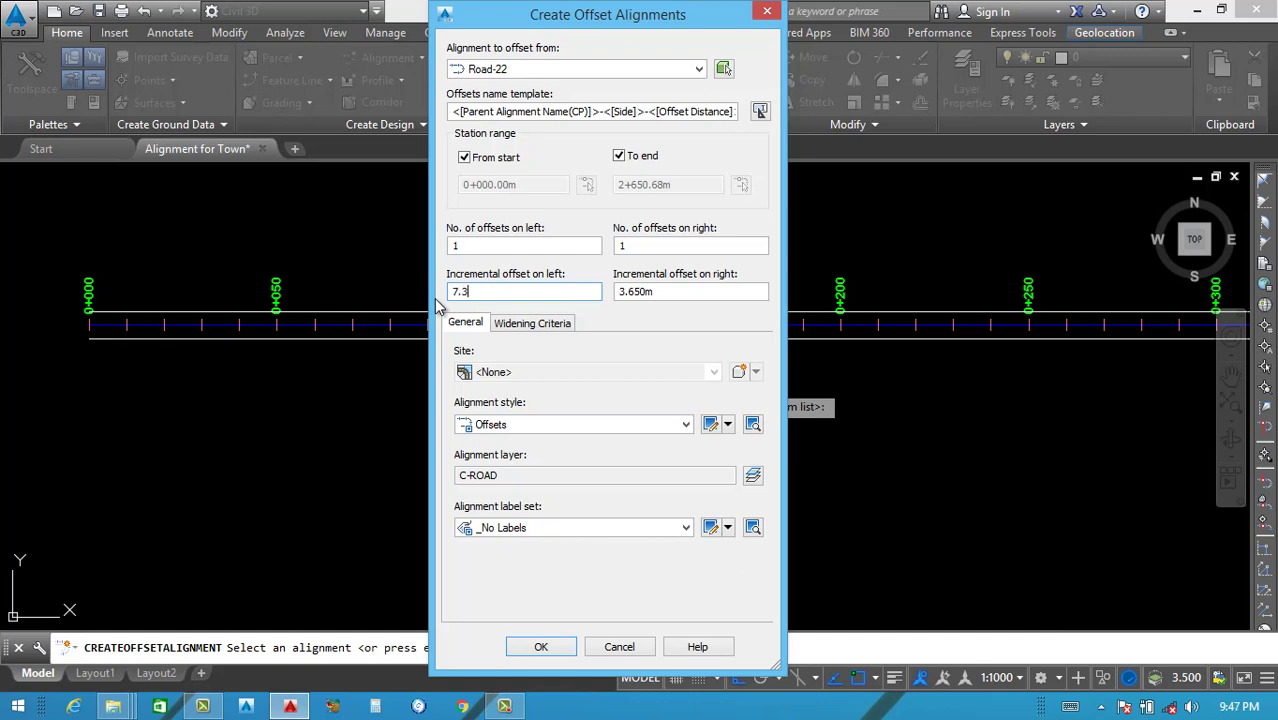
pyautogui.write('7.3')
pyautogui.press('Tab')
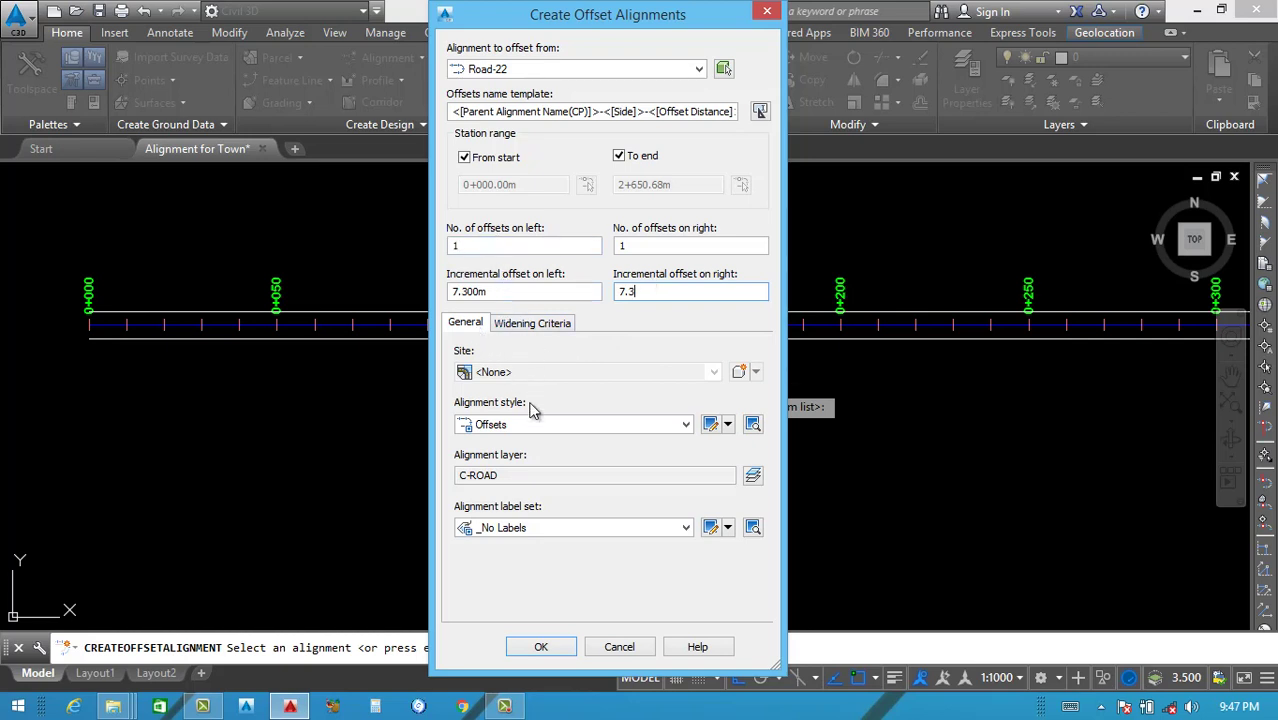
pyautogui.write('7.3')
pyautogui.click(540, 647)
# Examine the Road-22 offsets around the loop and its lower curves, and select an offset line at the lower-left curve.
pyautogui.scroll(-3, 520, 405)
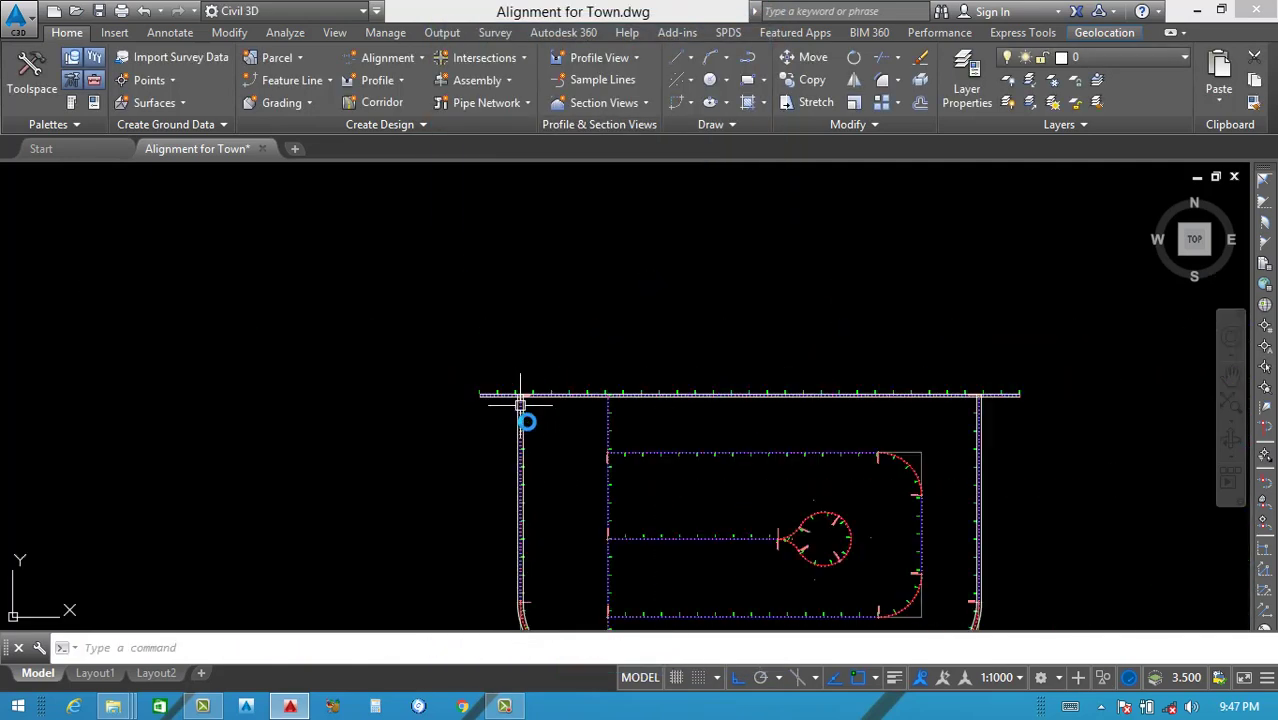
pyautogui.scroll(-2, 536, 500)
pyautogui.scroll(6, 513, 530)
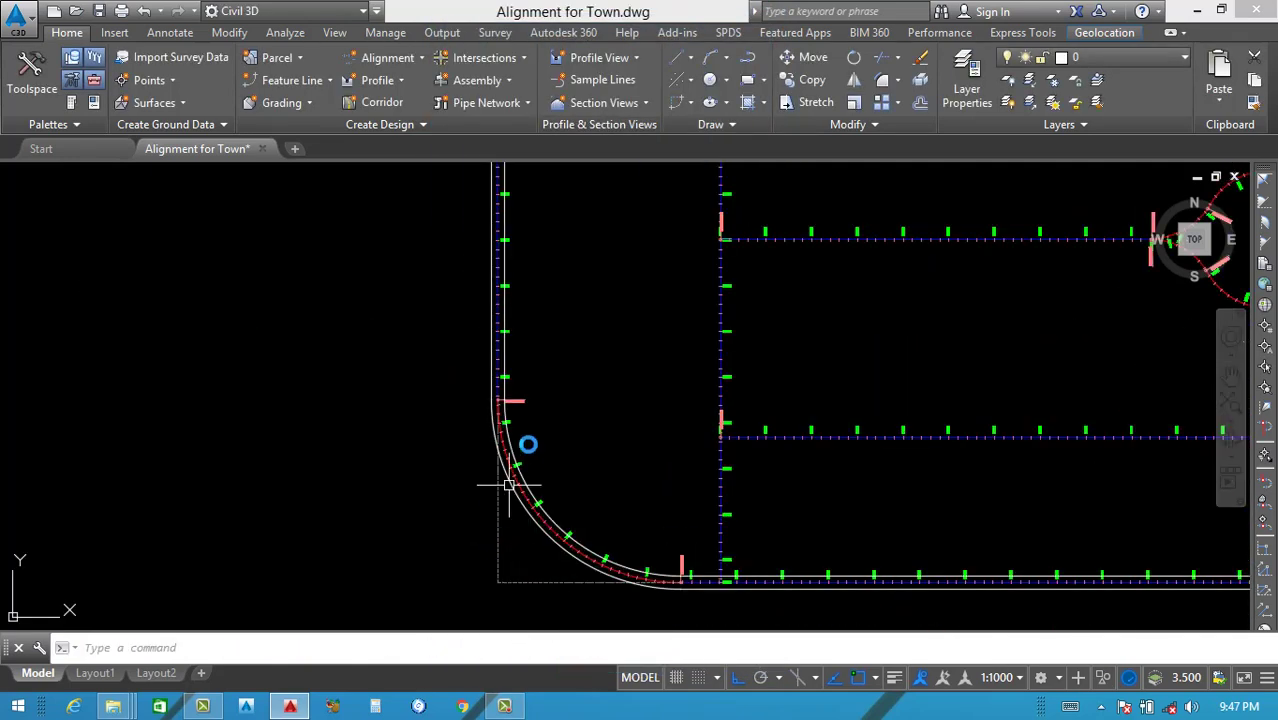
pyautogui.scroll(2, 508, 485)
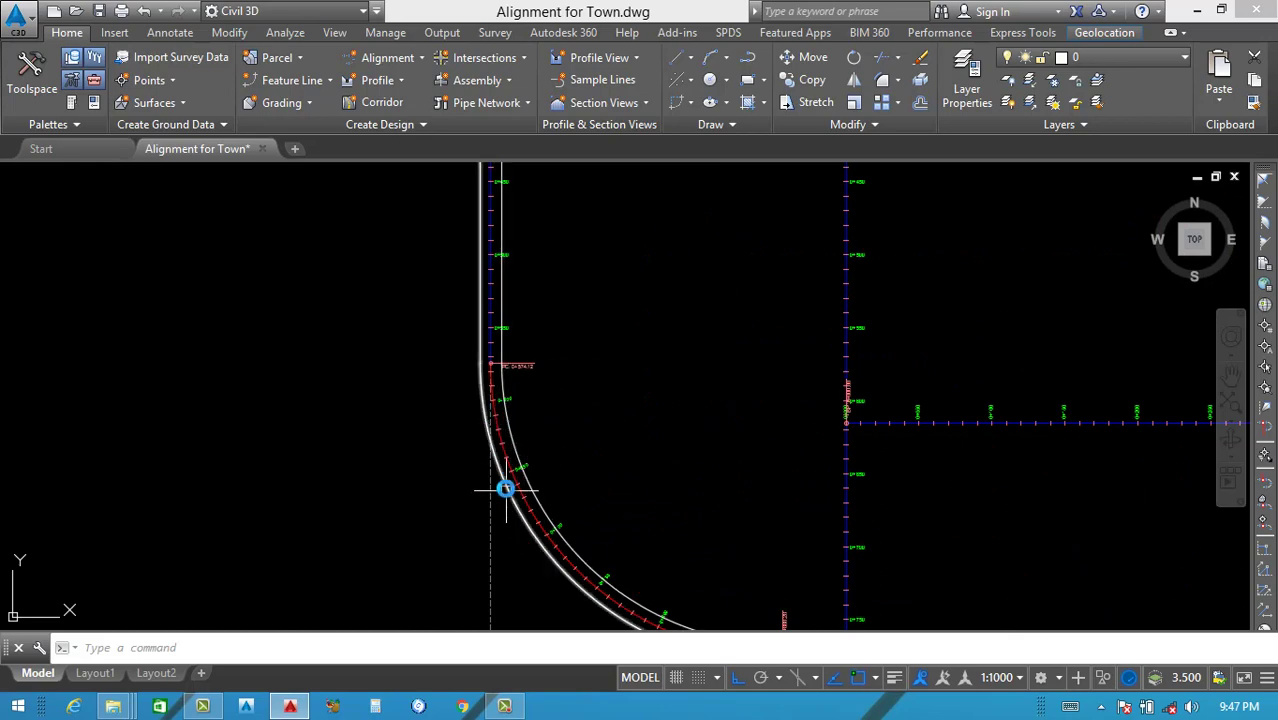
pyautogui.scroll(2, 505, 489)
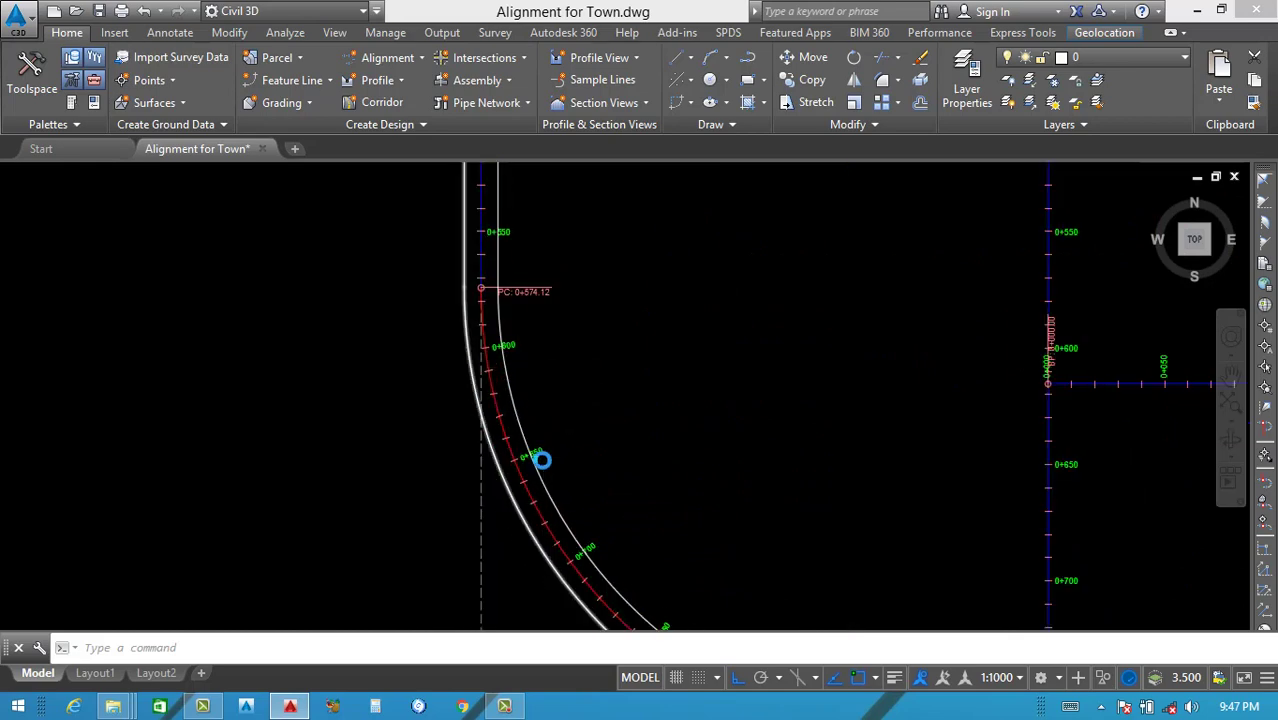
pyautogui.scroll(-10, 540, 456)
pyautogui.scroll(2, 991, 461)
pyautogui.scroll(3, 991, 461)
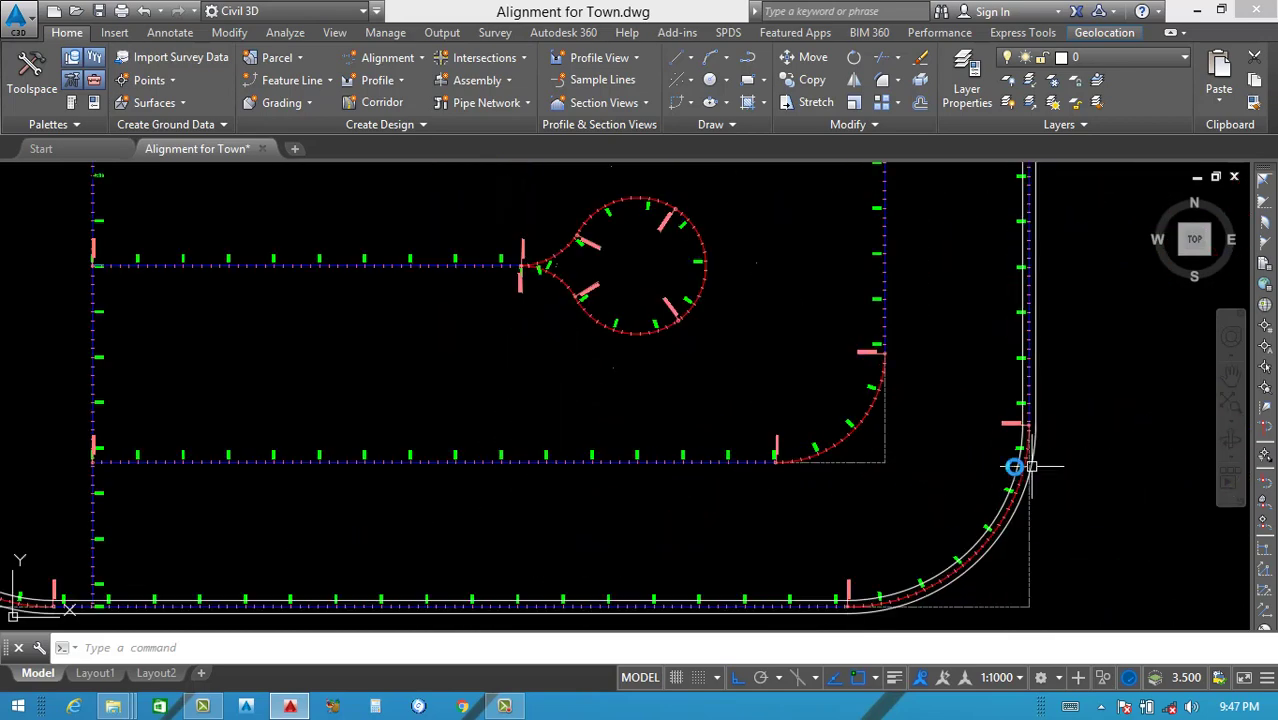
pyautogui.scroll(-5, 1015, 470)
pyautogui.scroll(4, 618, 478)
pyautogui.scroll(-2, 640, 470)
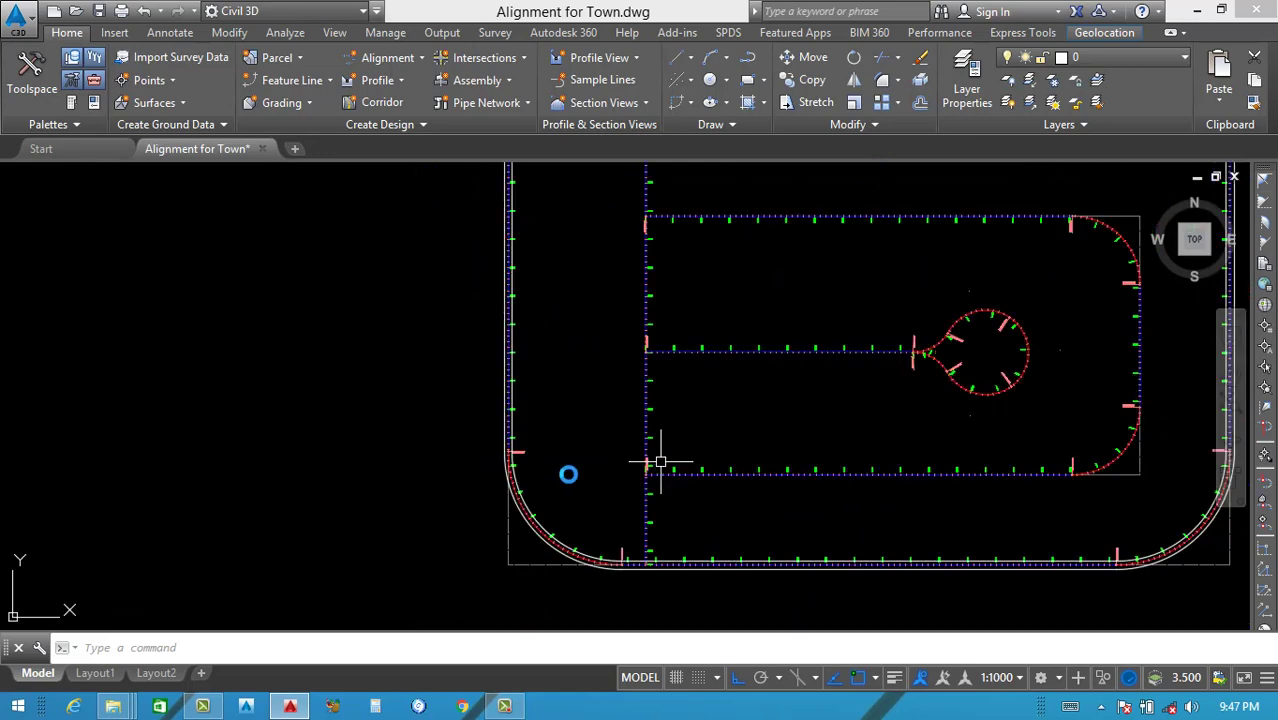
pyautogui.scroll(-4, 661, 436)
pyautogui.scroll(4, 695, 355)
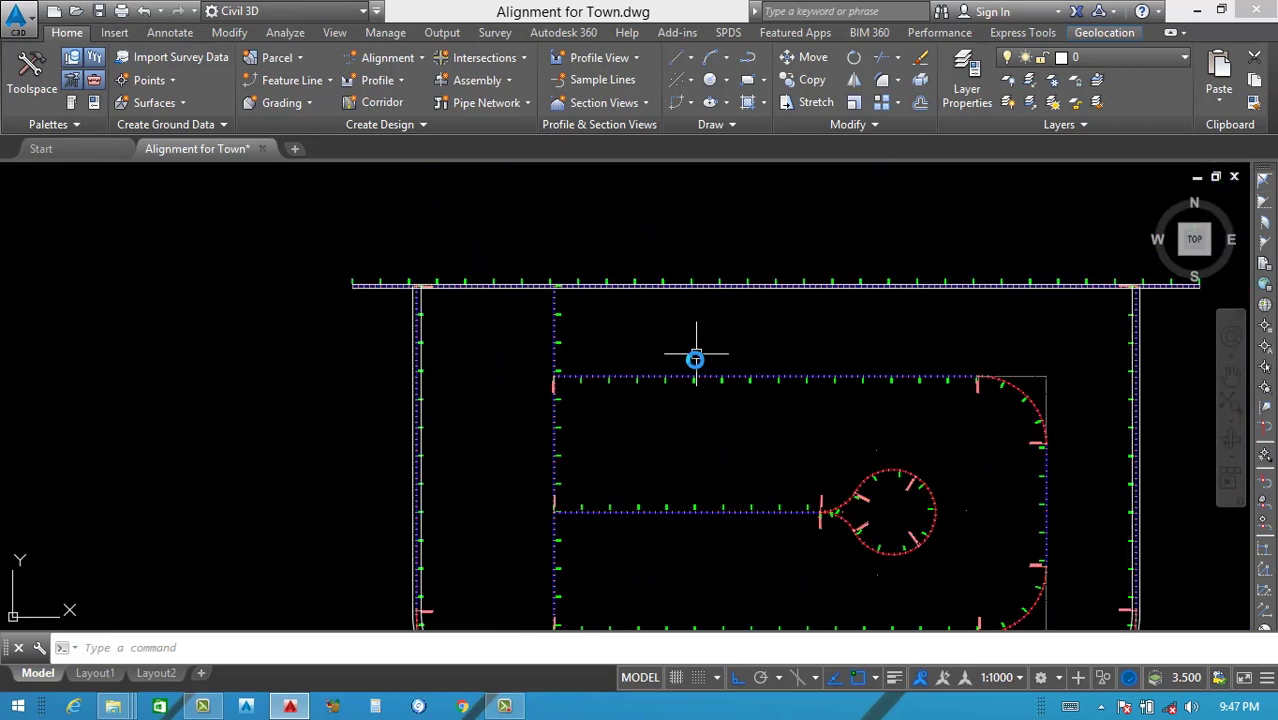
pyautogui.scroll(-6, 516, 459)
pyautogui.scroll(15, 536, 428)
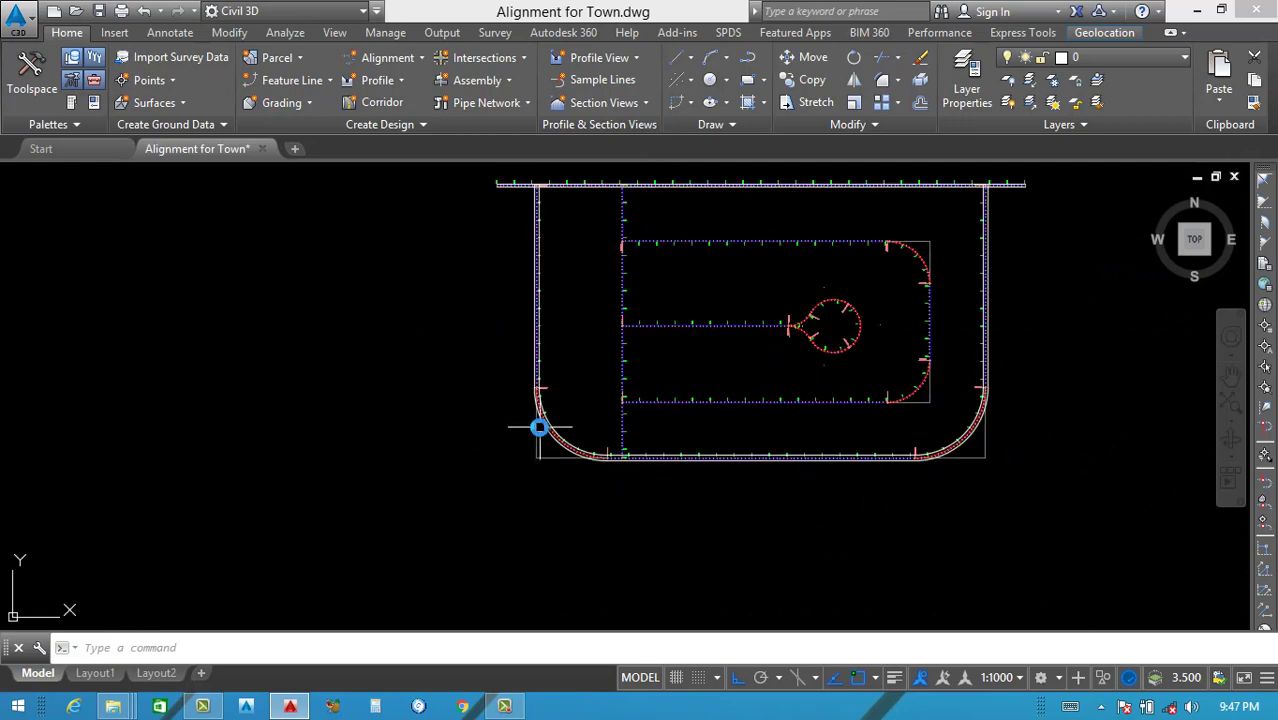
pyautogui.click(611, 382)
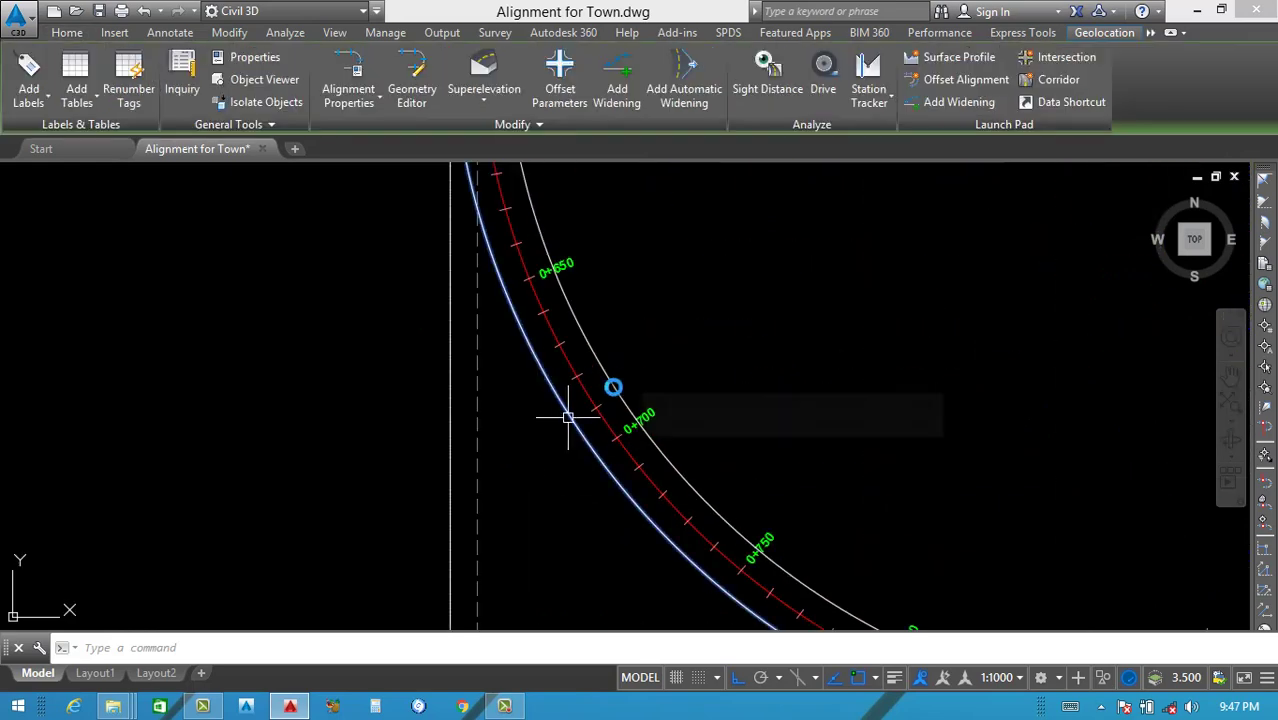
# Set up offset alignments for Road-22 with manual widening around curves, 3.5 m increase in width and 30 m transition length.
pyautogui.click(388, 57)
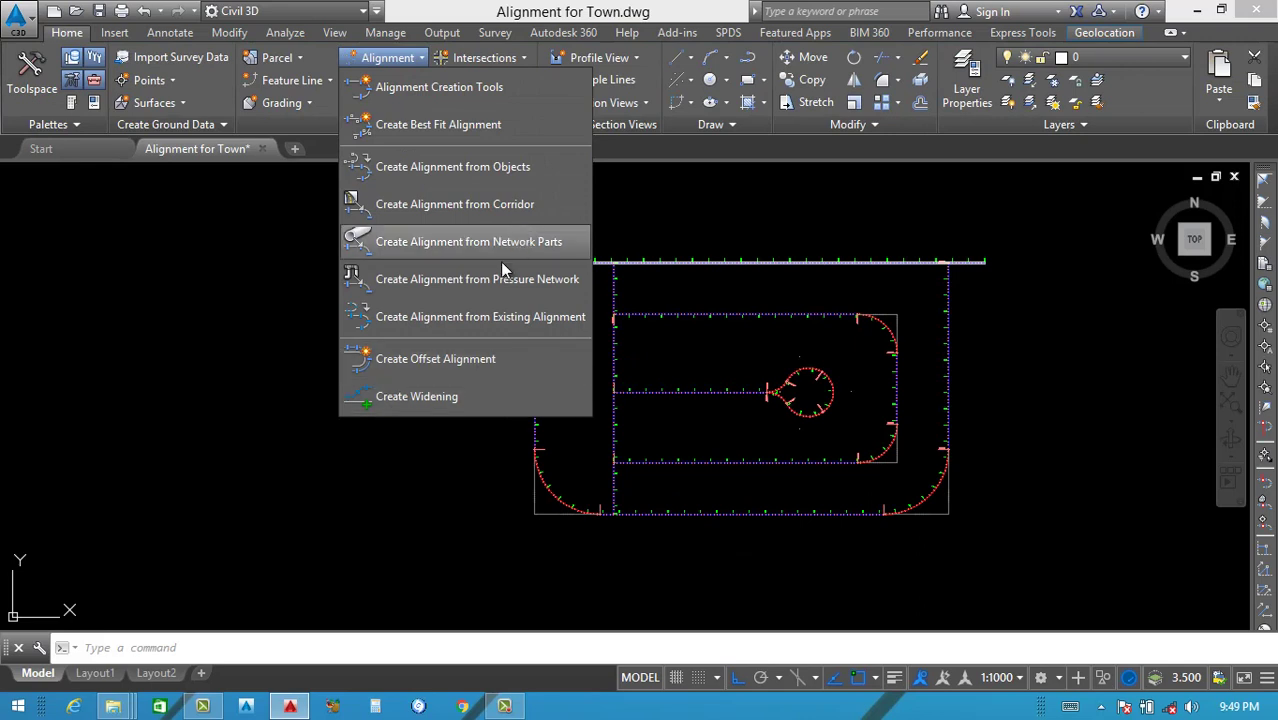
pyautogui.click(430, 360)
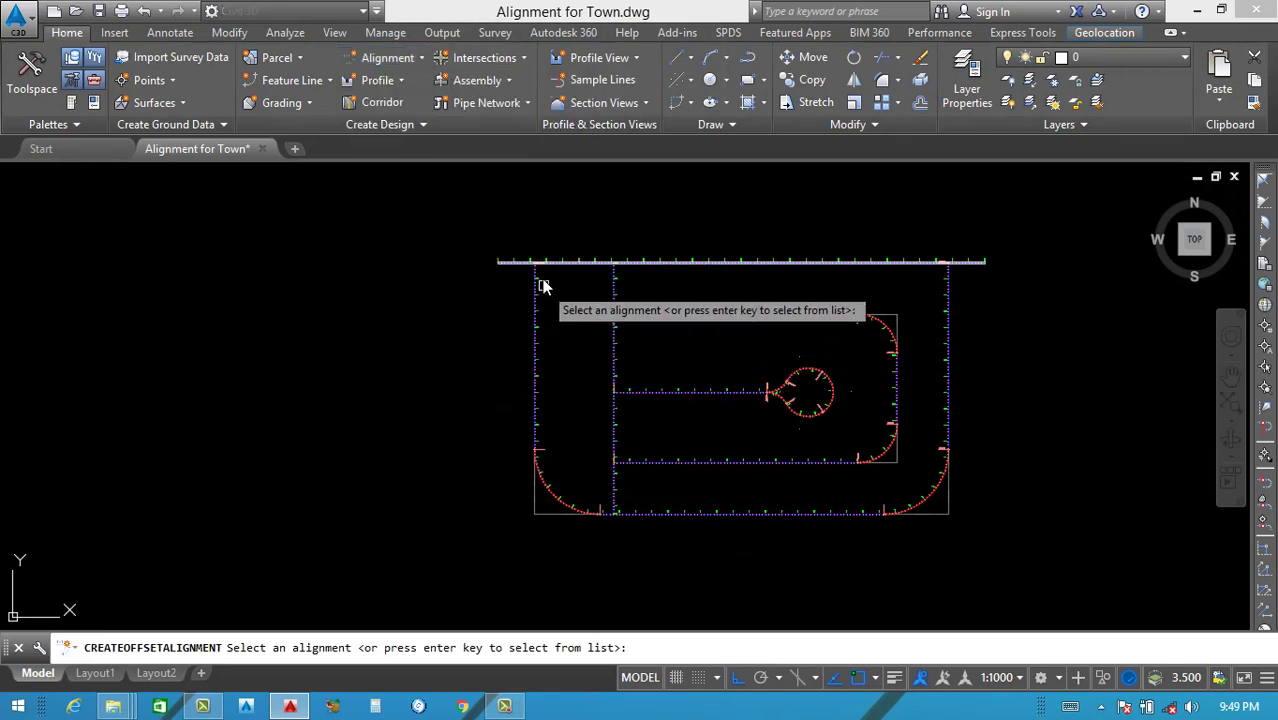
pyautogui.scroll(6, 540, 277)
pyautogui.click(438, 208)
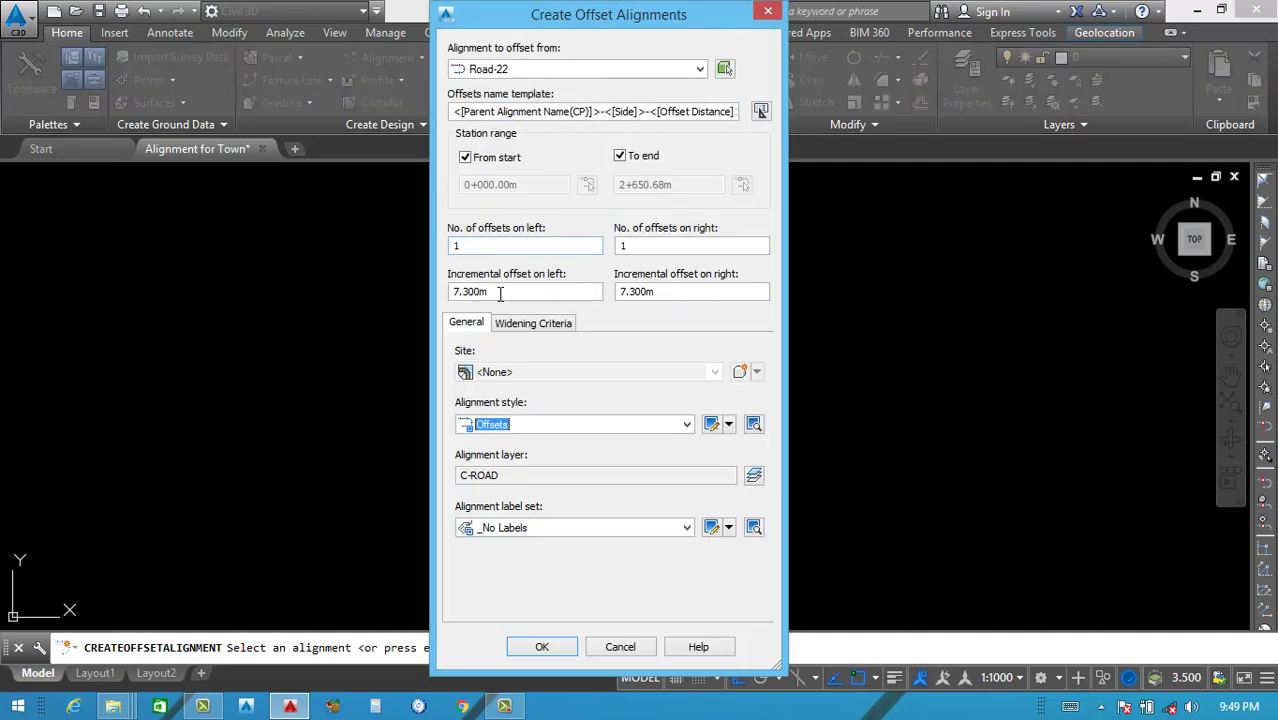
pyautogui.click(546, 327)
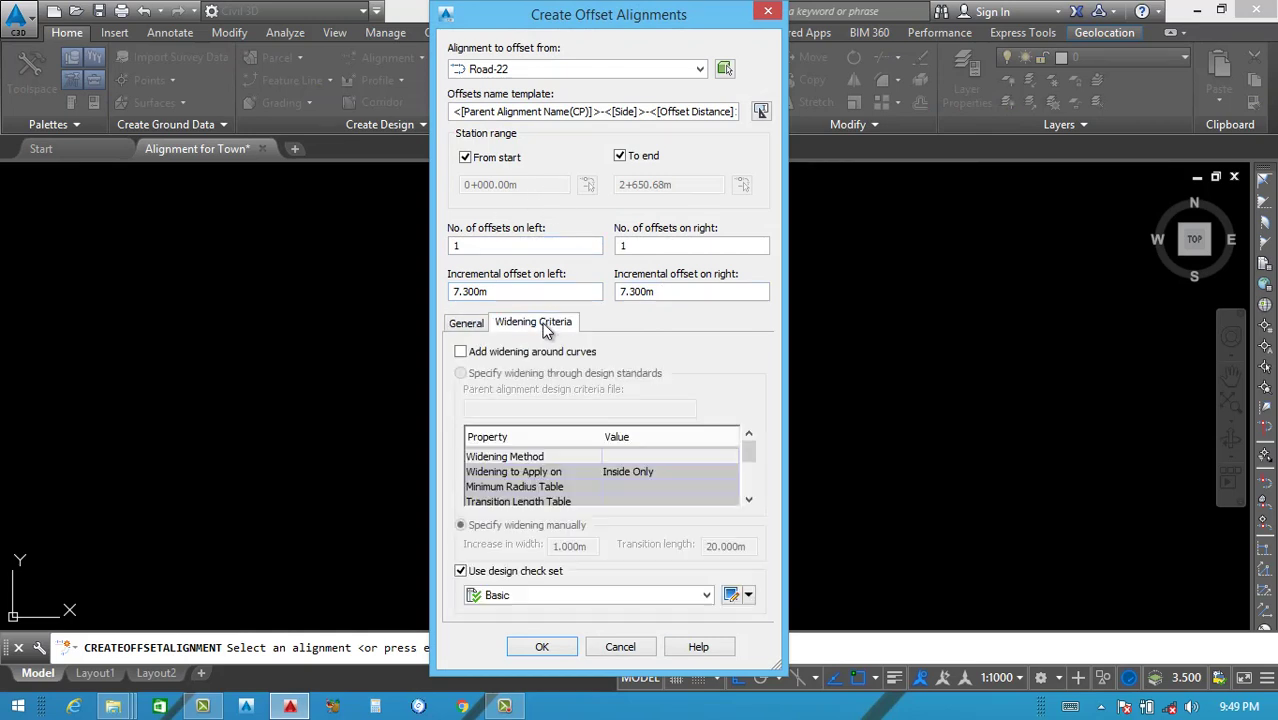
pyautogui.click(461, 351)
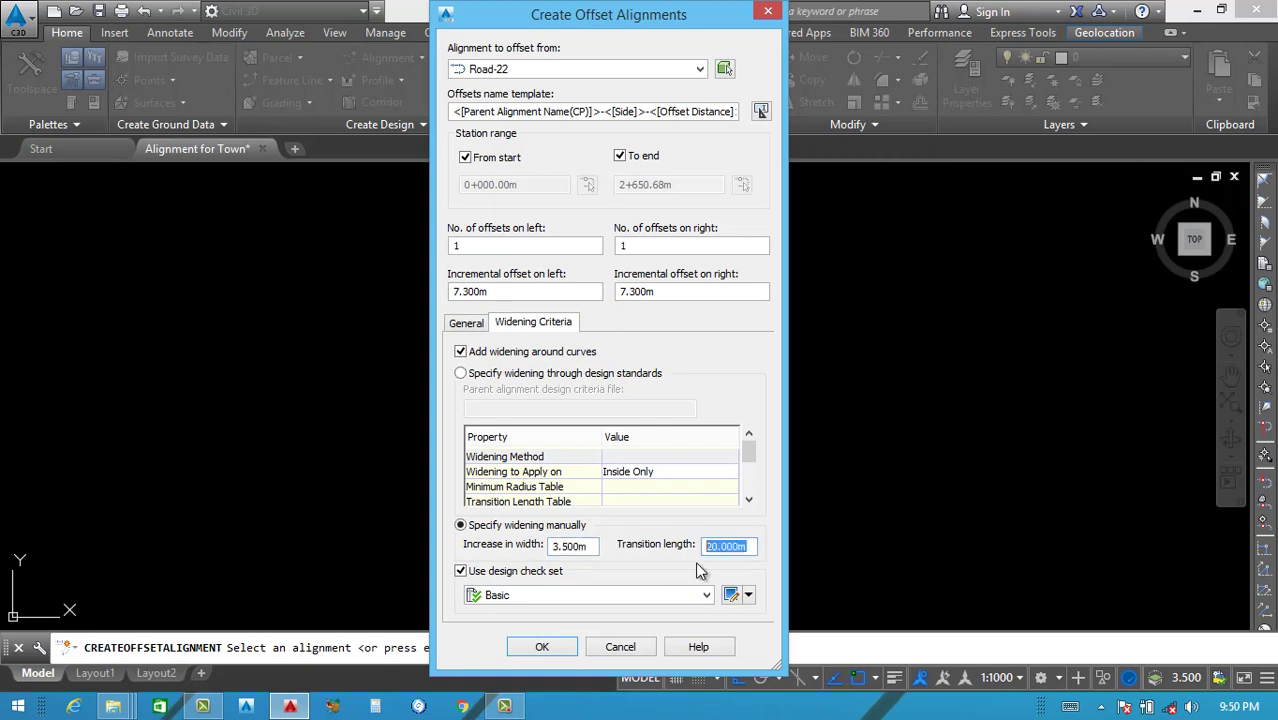
pyautogui.write('30')
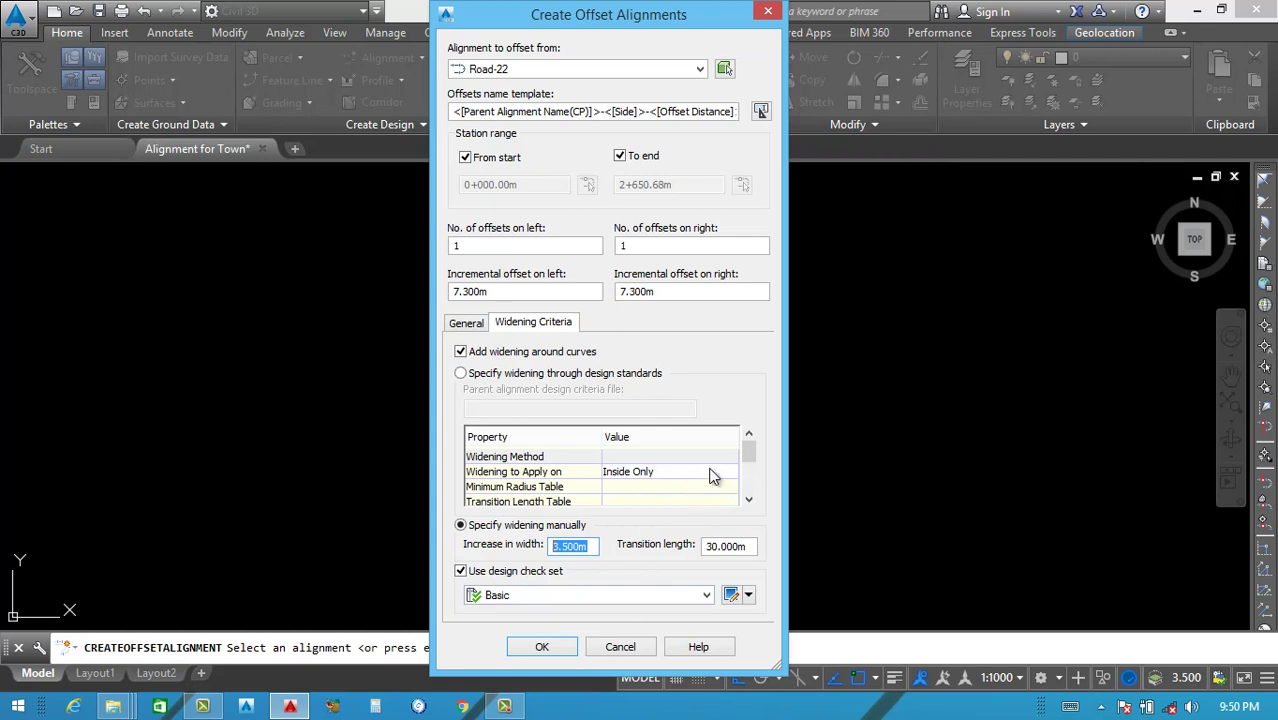
# Set the widening to apply on Both Sides and create the Road-22 offset alignments, inspecting the lower-left curve.
pyautogui.scroll(-1, 750, 460)
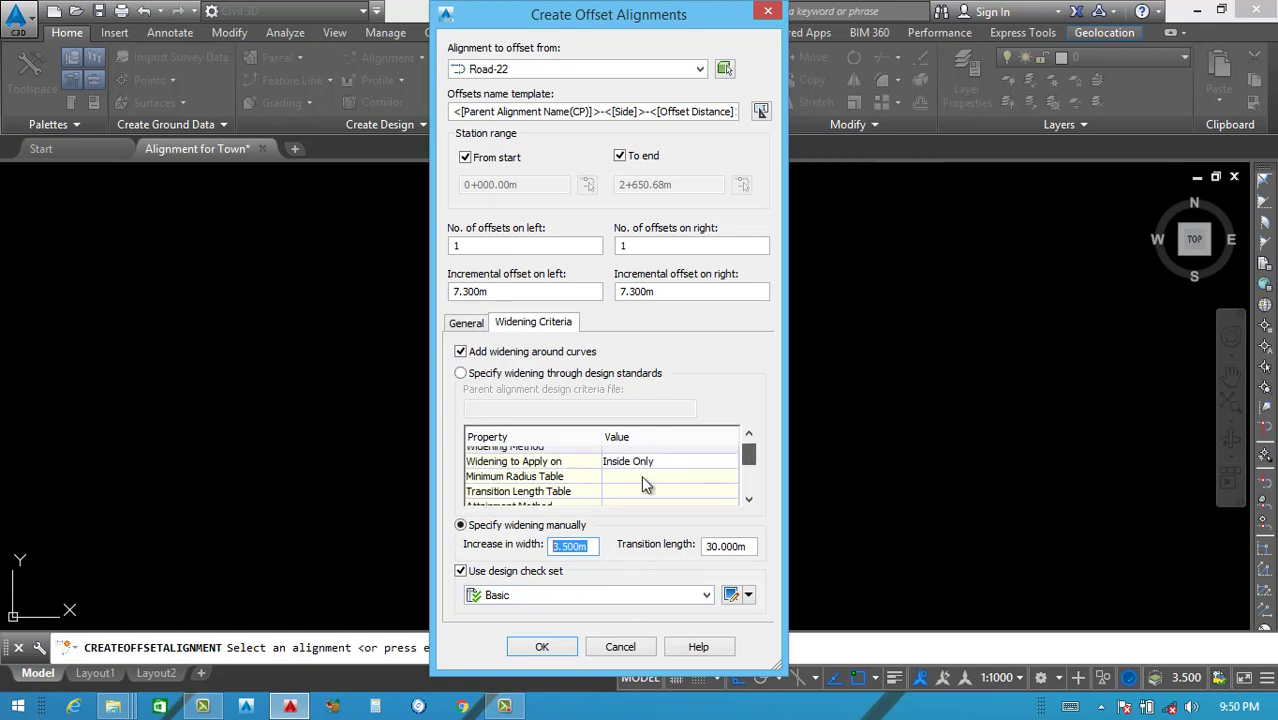
pyautogui.click(698, 462)
pyautogui.click(720, 462)
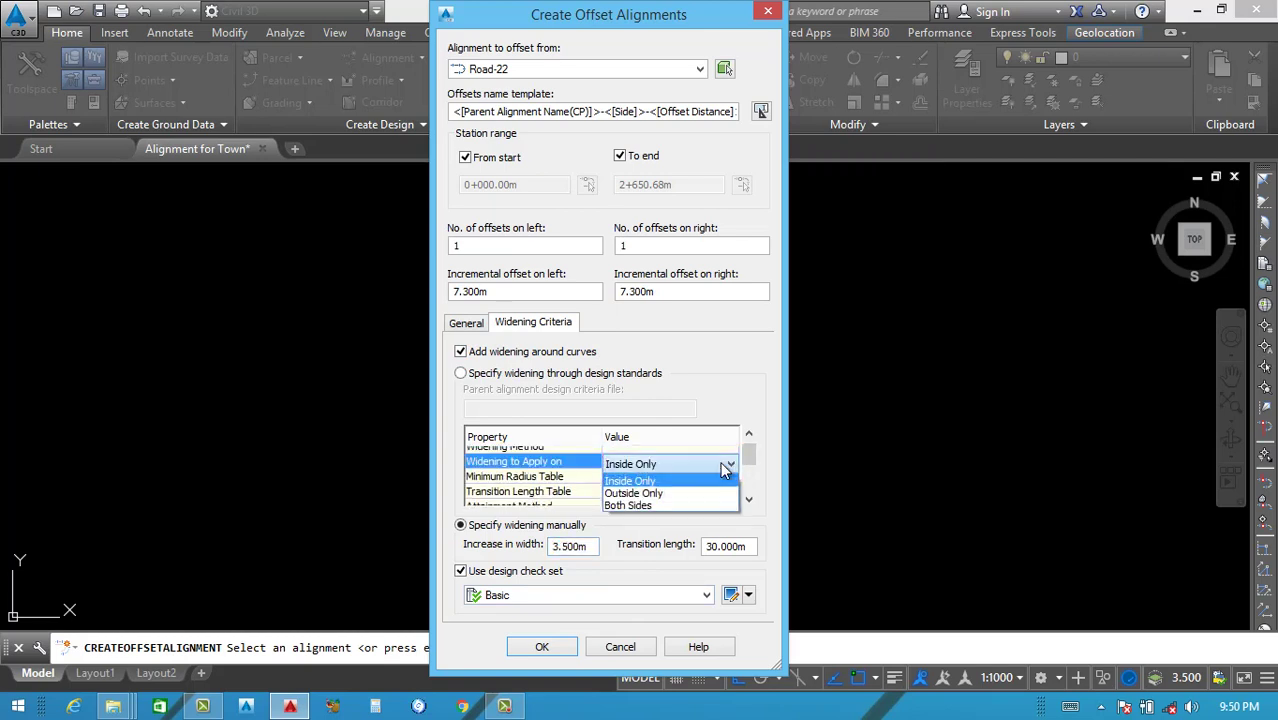
pyautogui.click(628, 505)
pyautogui.scroll(-5, 745, 493)
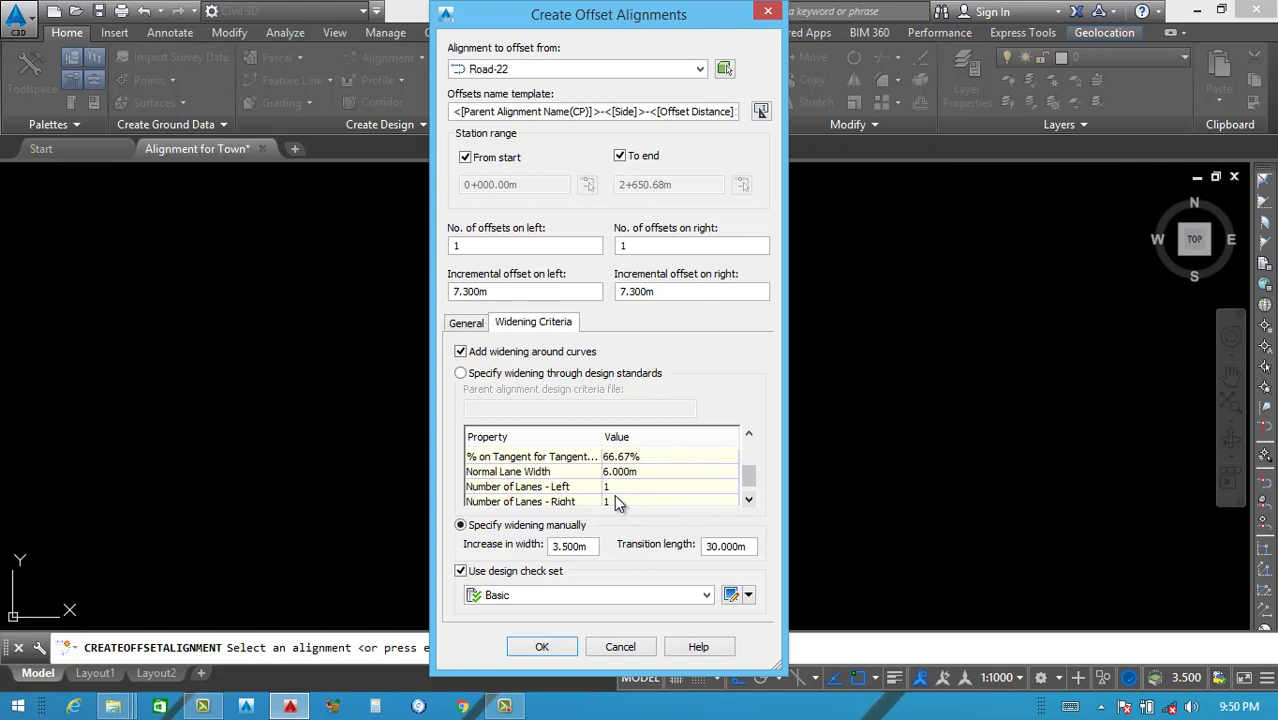
pyautogui.click(748, 499)
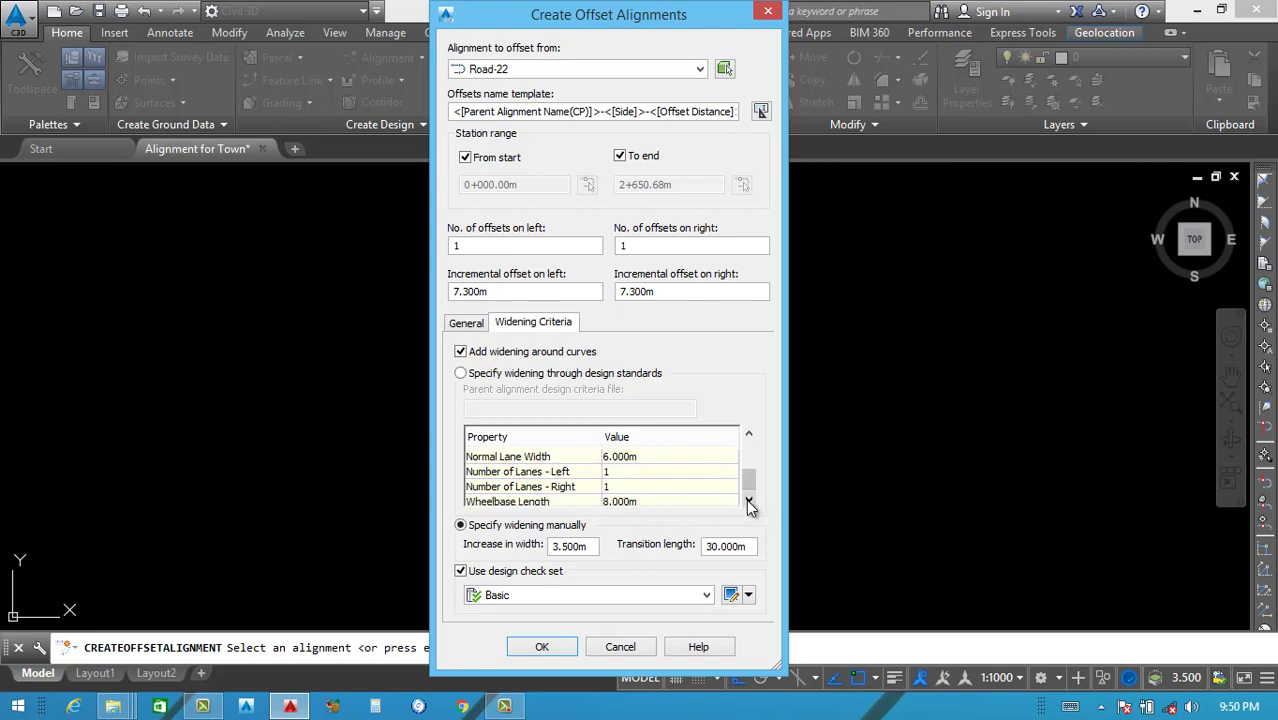
pyautogui.click(541, 648)
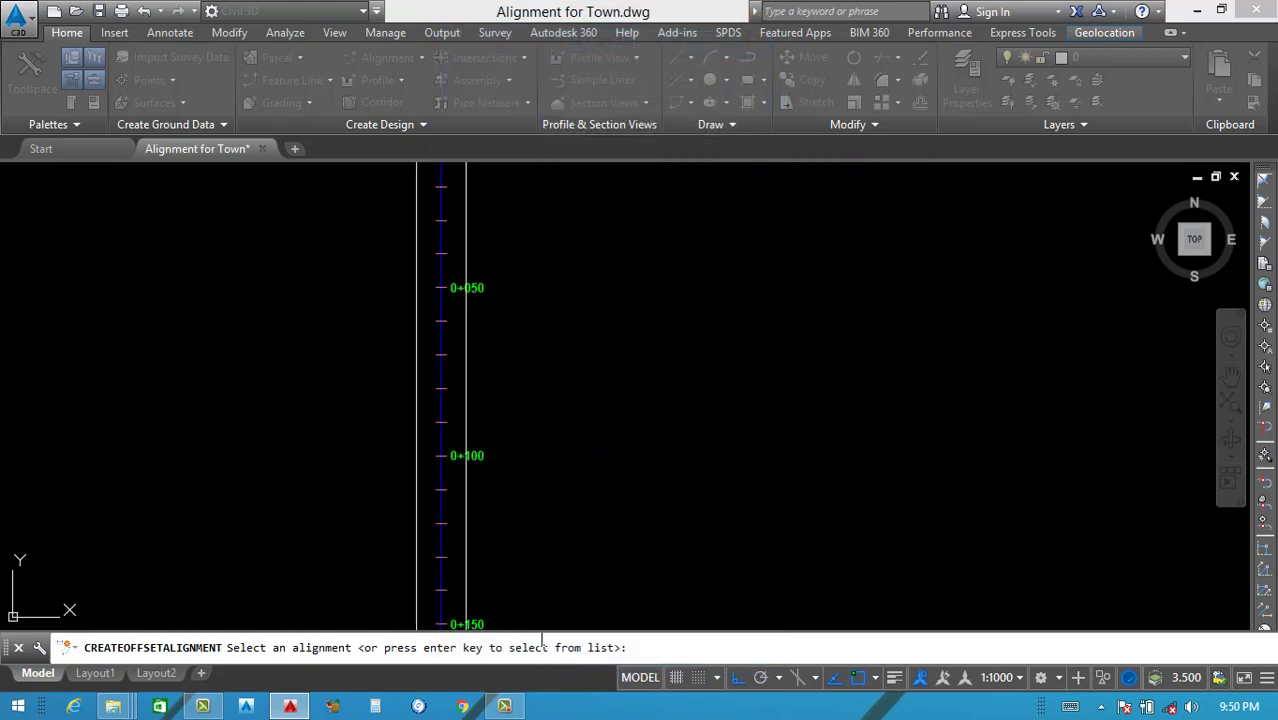
pyautogui.scroll(-5, 552, 480)
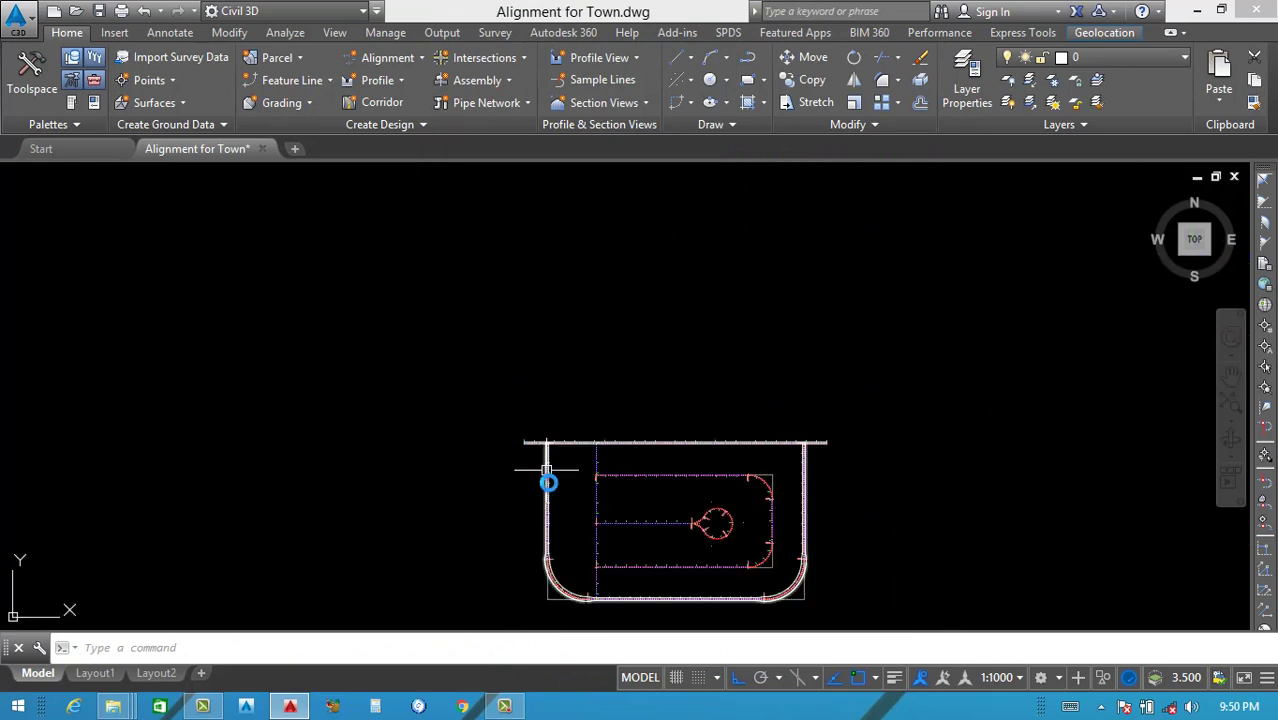
pyautogui.scroll(2, 547, 505)
pyautogui.scroll(4, 545, 485)
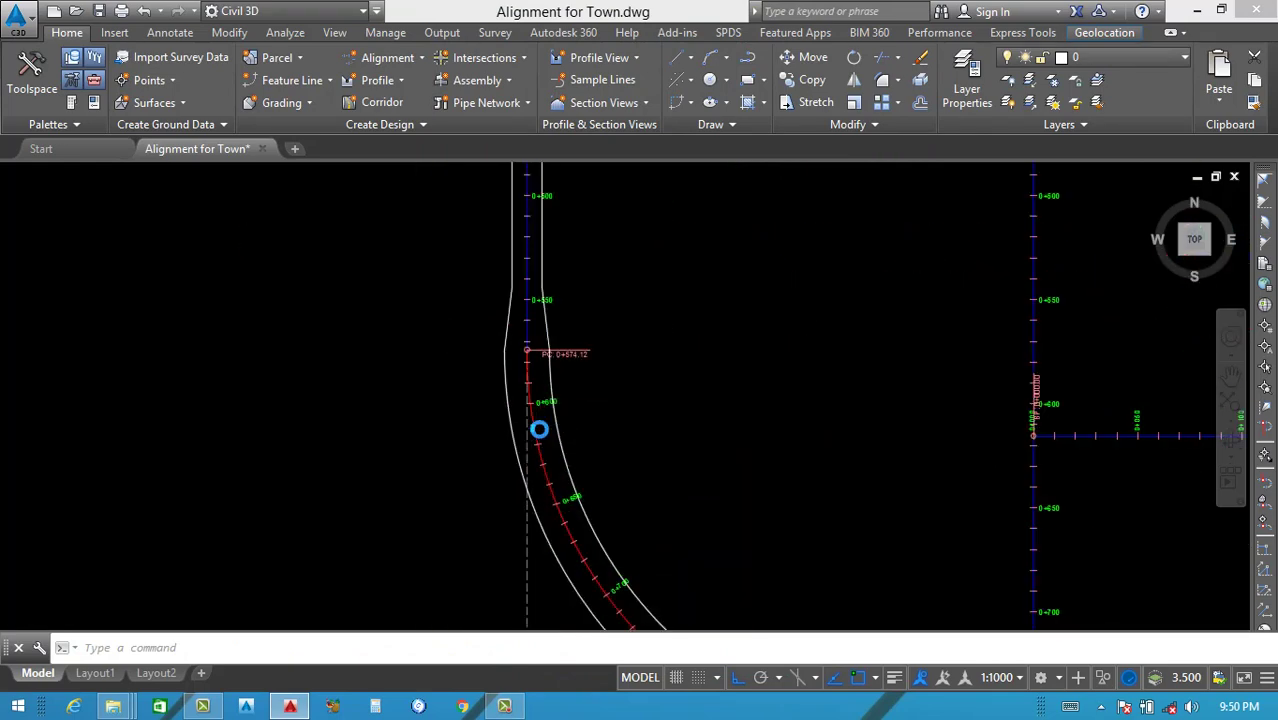
# Examine the widening transition of the Road-22 offset alignments around the start of the lower-left curve, near PC 0+574.12.
pyautogui.scroll(5, 541, 346)
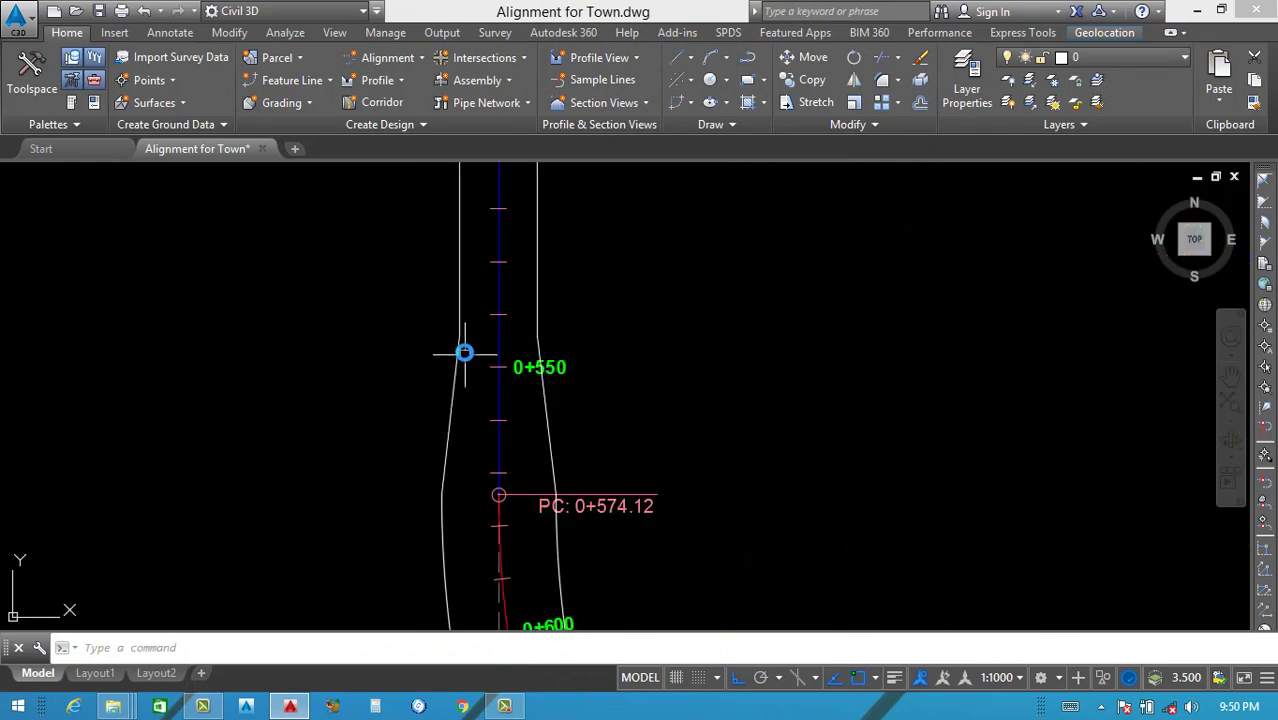
pyautogui.scroll(-3, 520, 400)
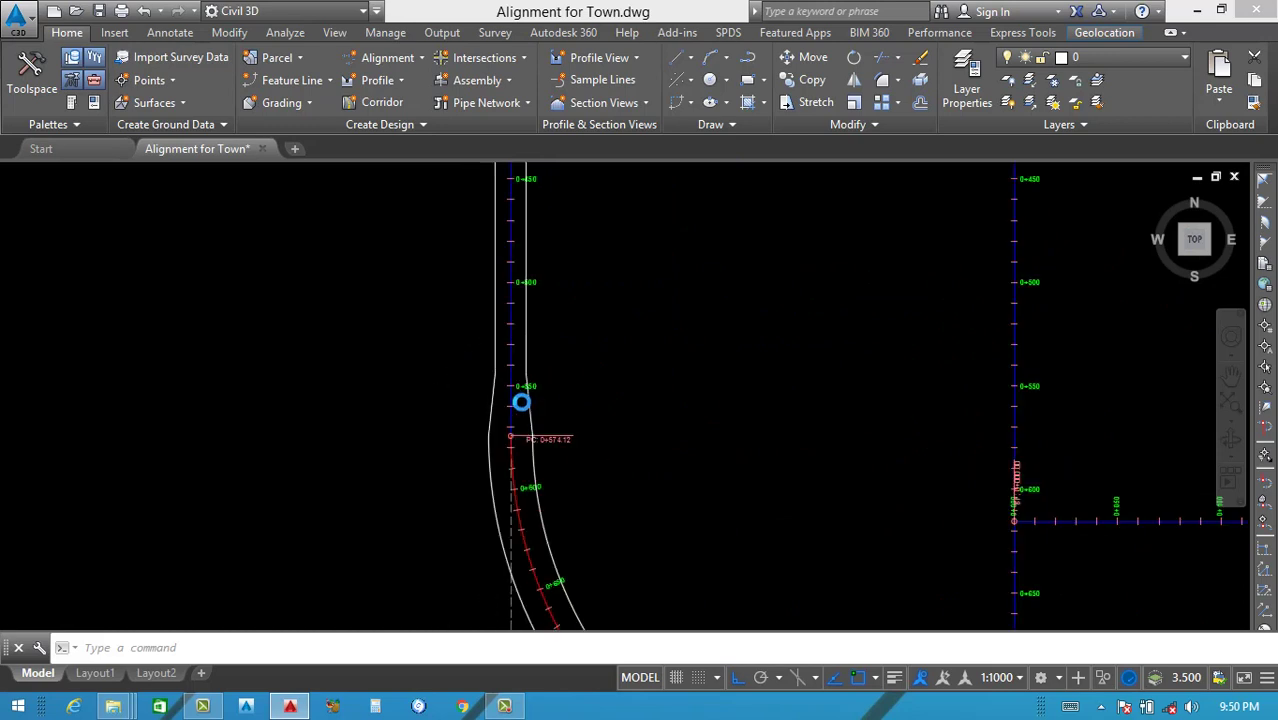
pyautogui.scroll(3, 536, 560)
pyautogui.scroll(-4, 565, 520)
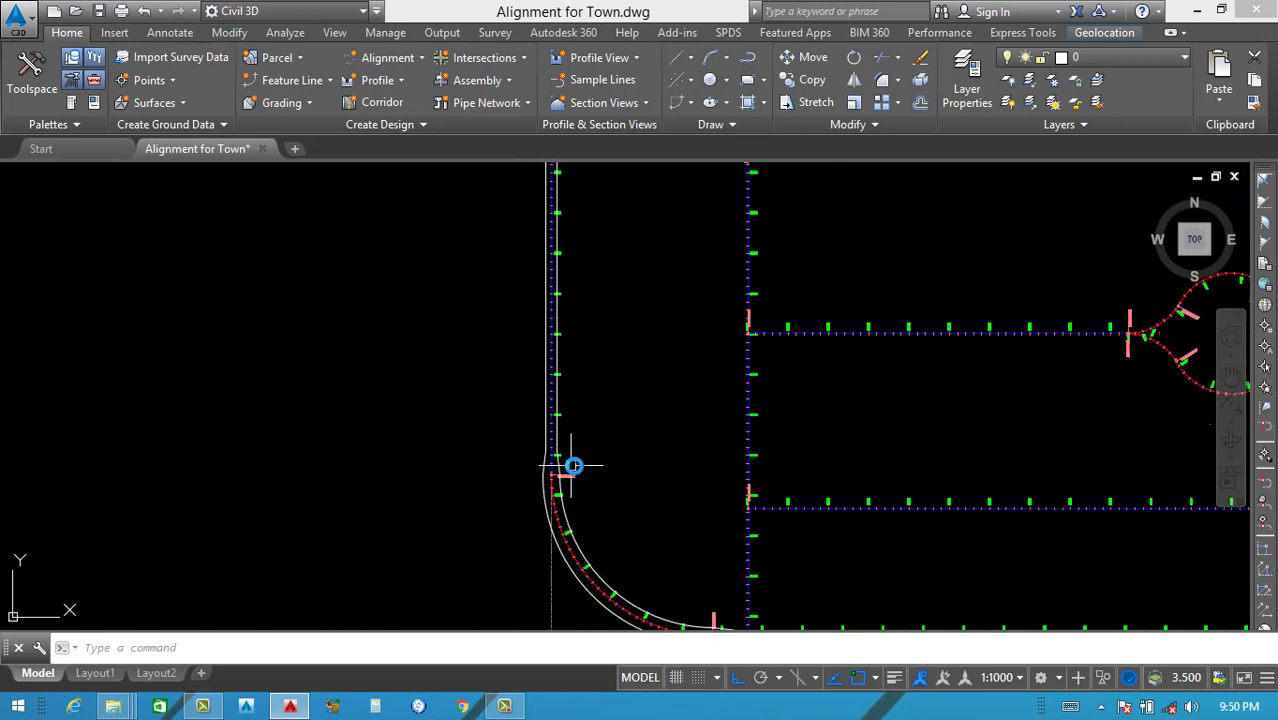
pyautogui.scroll(2, 545, 440)
pyautogui.scroll(3, 545, 440)
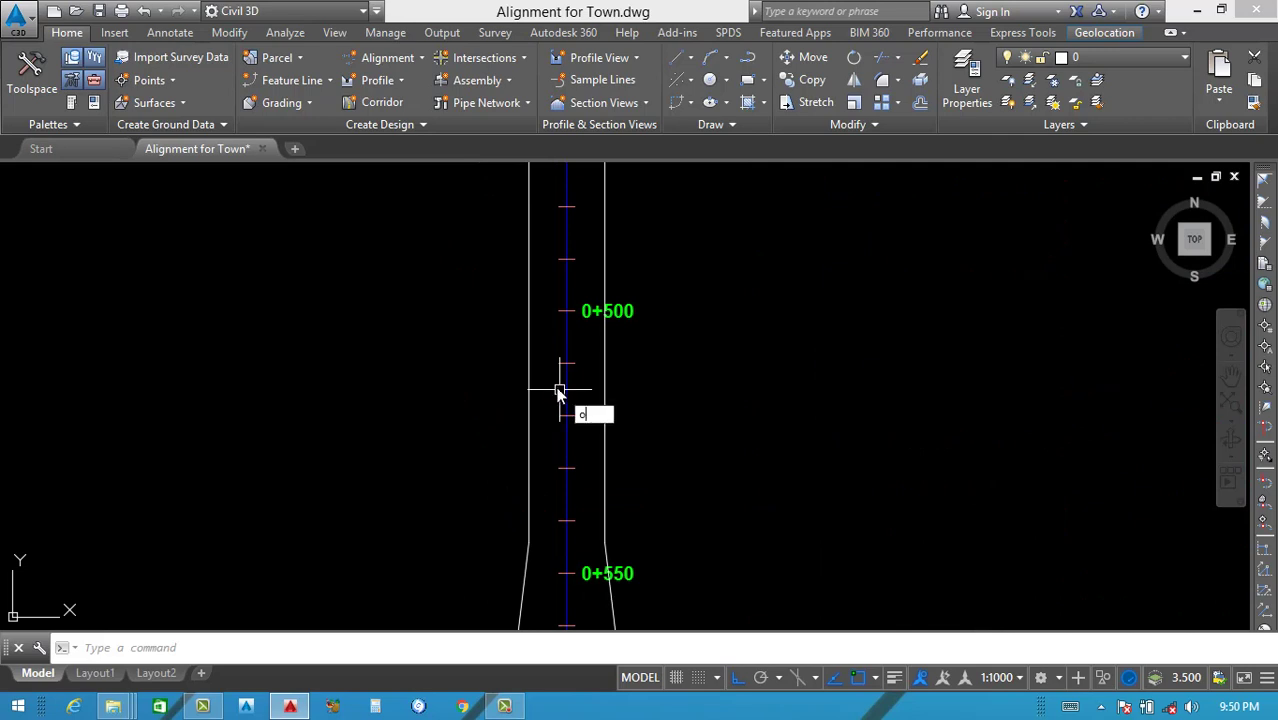
# Offset the Road-22 centreline to both sides, picking the distance from the centreline to the unwidened offset alignment on the straight.
pyautogui.press('Return')
pyautogui.scroll(2, 560, 402)
pyautogui.click(533, 395)
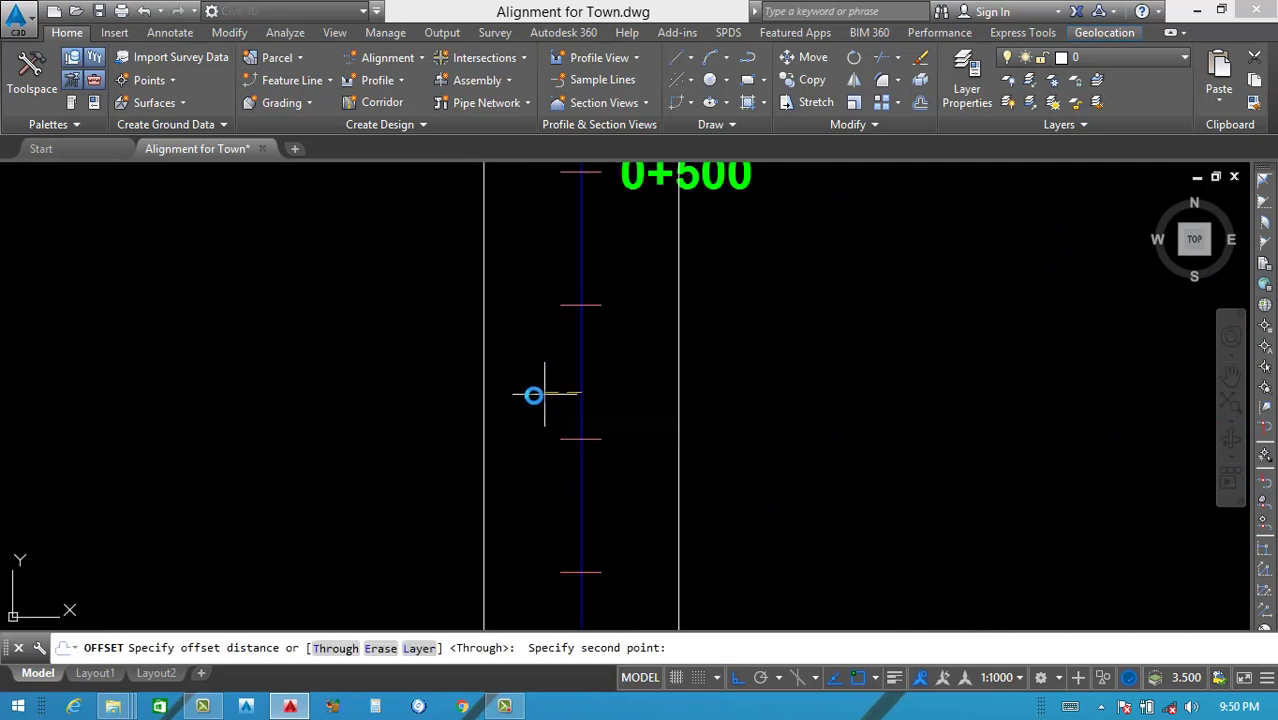
pyautogui.click(485, 394)
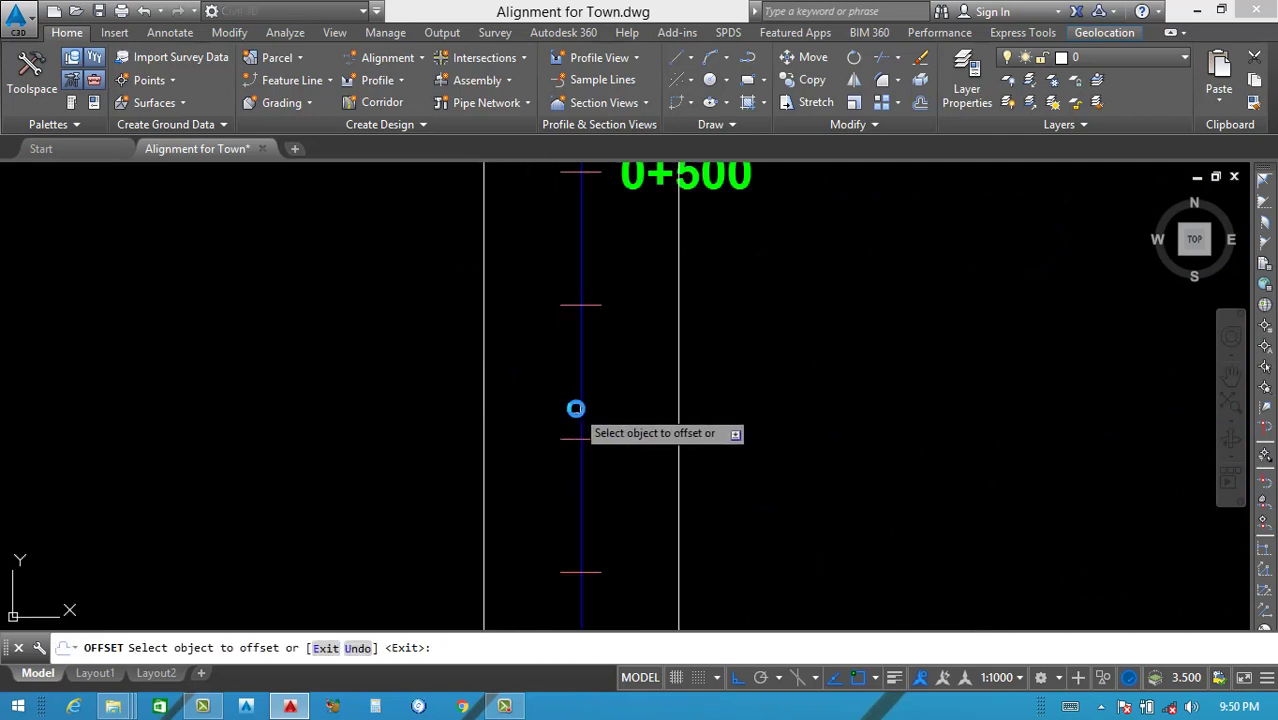
pyautogui.click(576, 408)
pyautogui.click(528, 408)
pyautogui.click(579, 412)
pyautogui.click(665, 407)
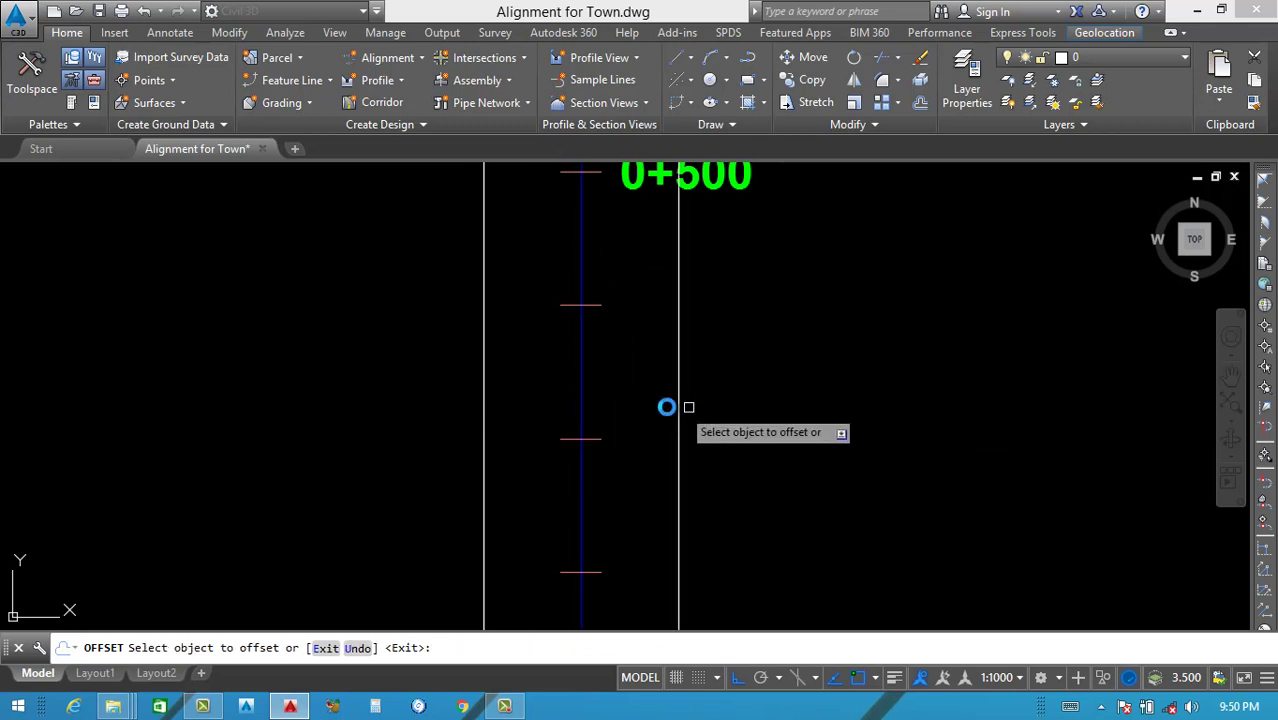
pyautogui.scroll(-4, 666, 407)
pyautogui.scroll(4, 648, 579)
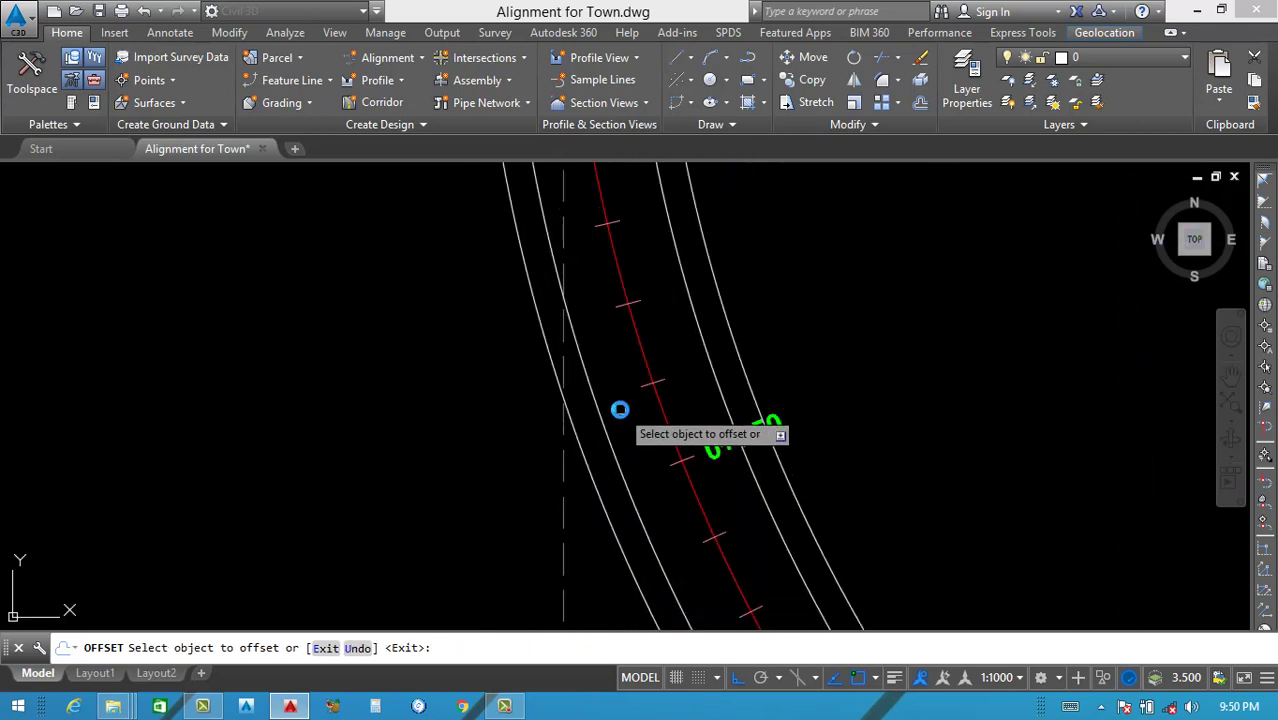
pyautogui.scroll(-3, 640, 480)
pyautogui.scroll(5, 659, 540)
pyautogui.press('Escape')
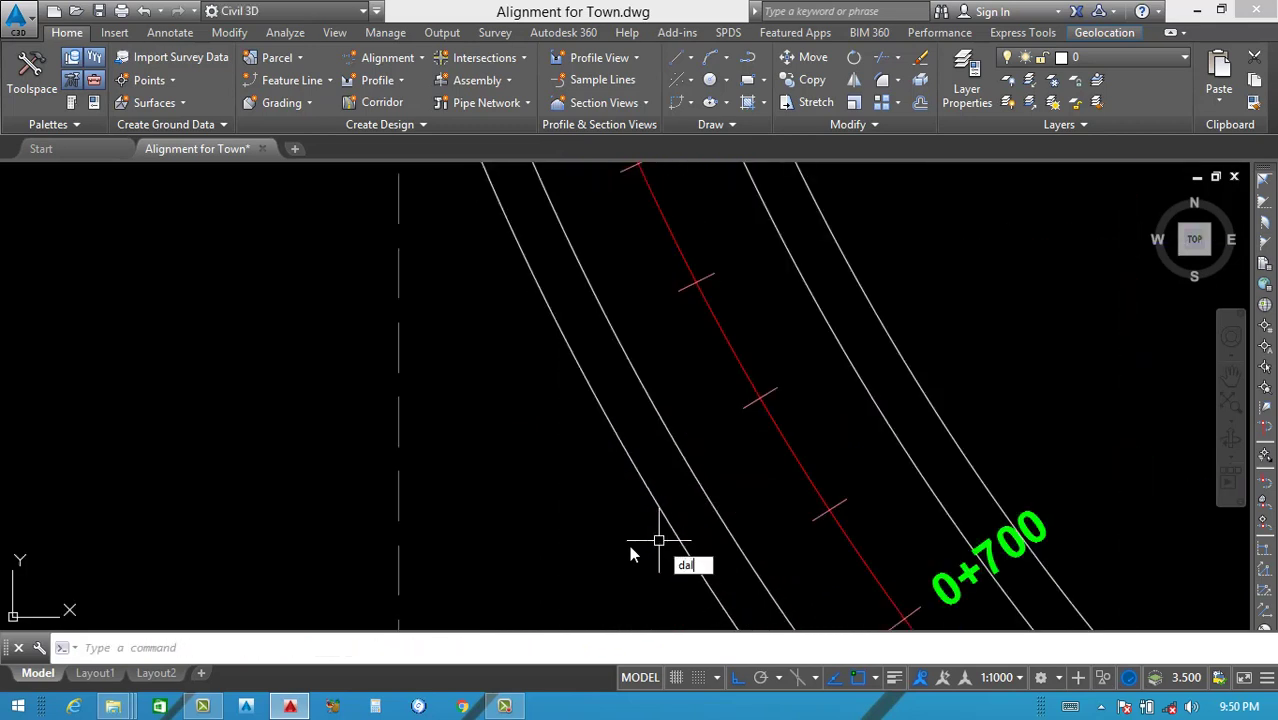
# Add an aligned dimension from the Road-22 centreline to the plain offset line on the outer side of the lower-left curve.
pyautogui.write('dal')
pyautogui.press('Return')
pyautogui.click(783, 468)
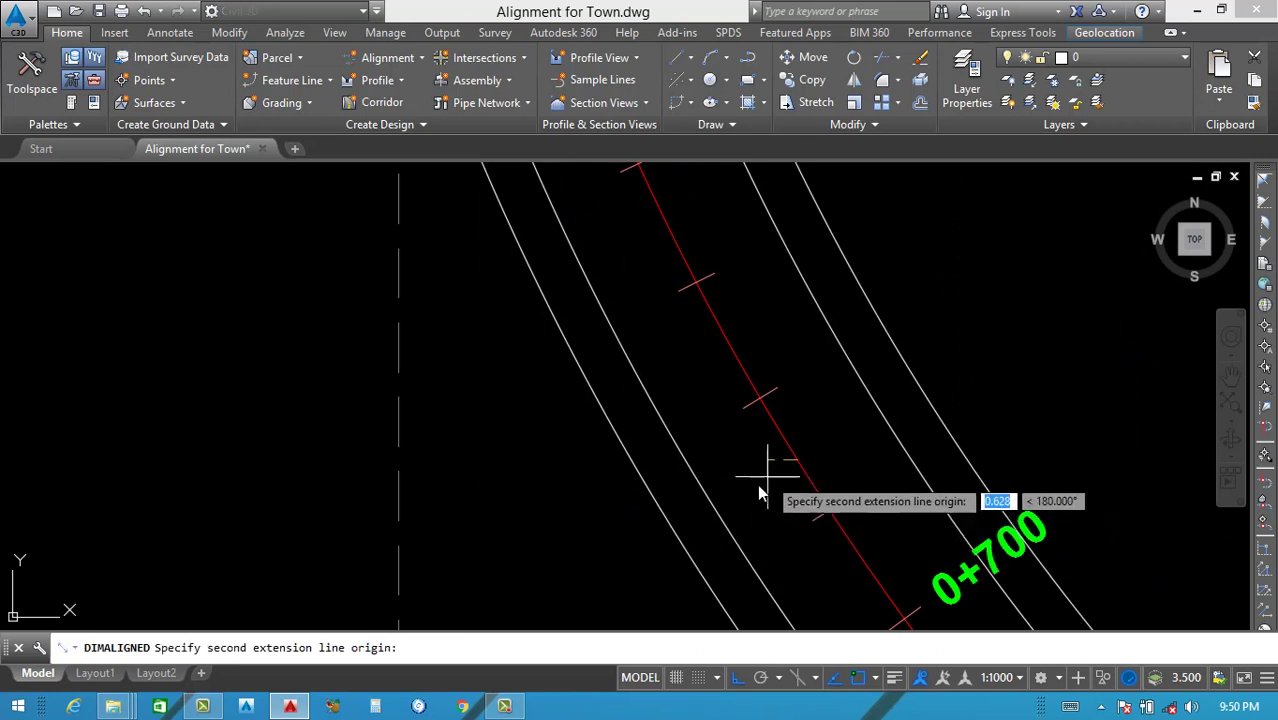
pyautogui.click(719, 515)
pyautogui.scroll(5, 718, 491)
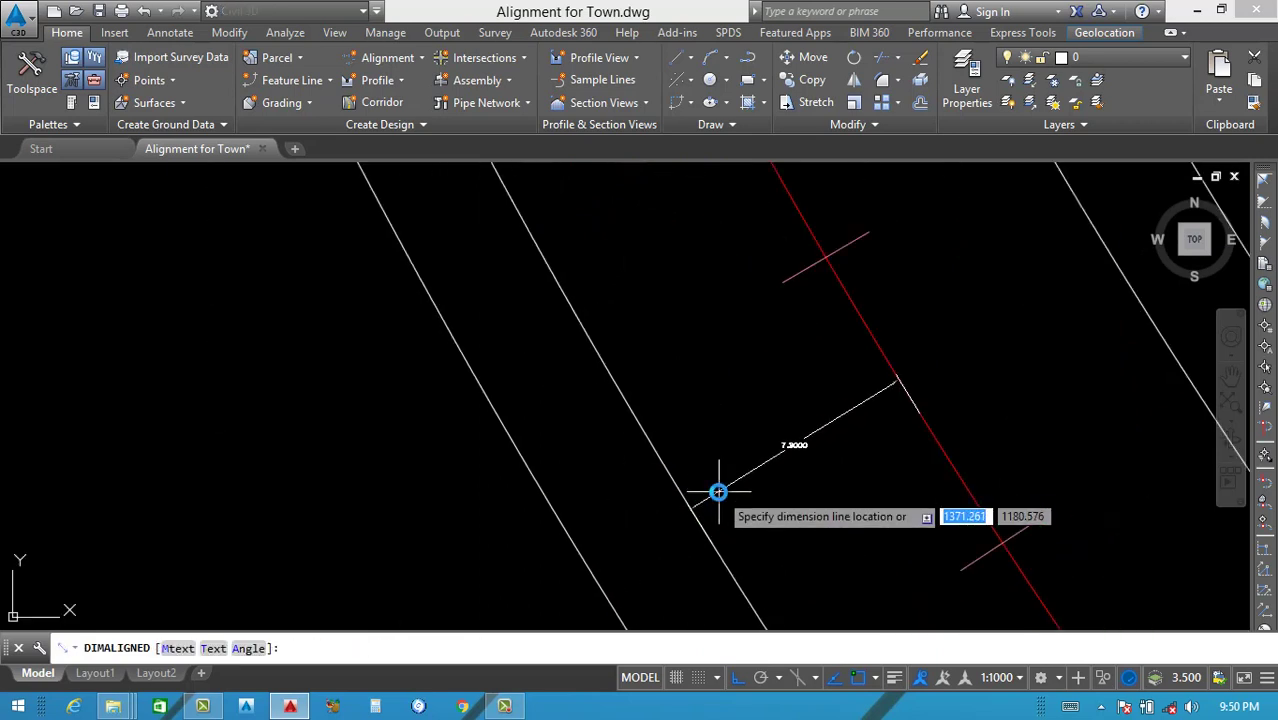
pyautogui.scroll(3, 718, 491)
pyautogui.click(718, 491)
pyautogui.scroll(-3, 718, 491)
# Add an aligned dimension between the plain offset line and the widened offset alignment on the curve's outer side.
pyautogui.write('d')
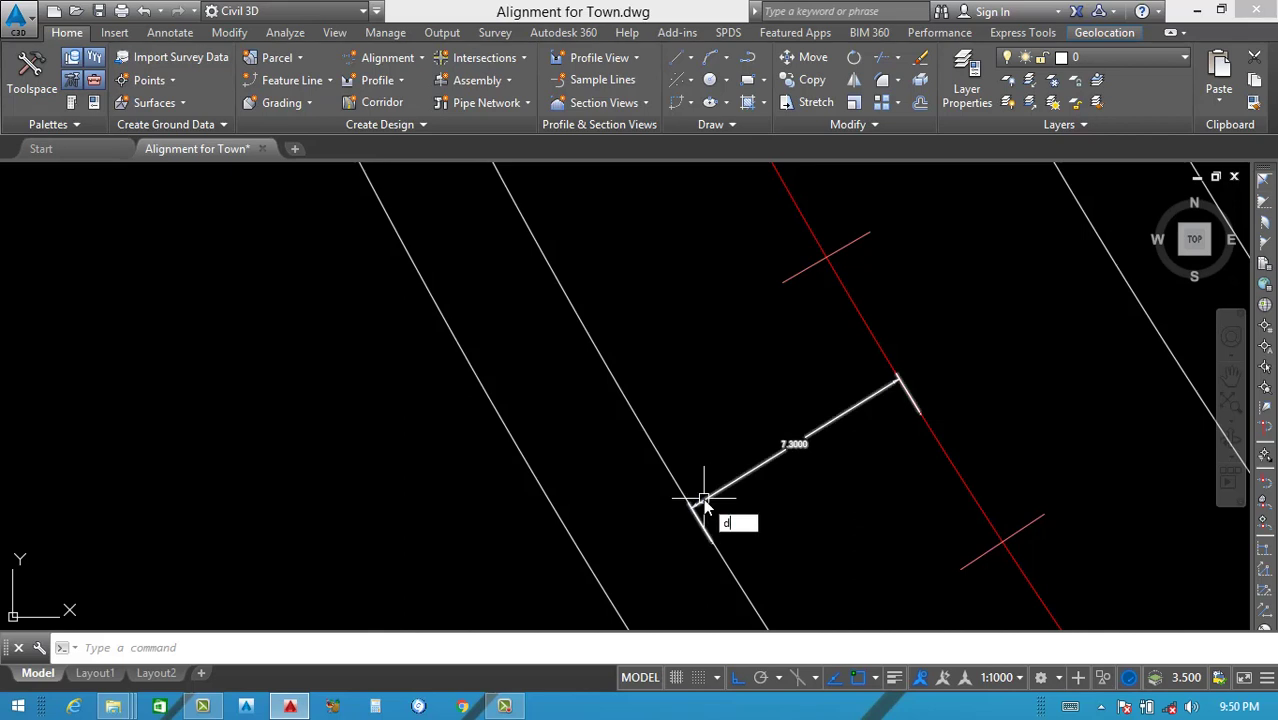
pyautogui.write('al')
pyautogui.press('Return')
pyautogui.click(668, 471)
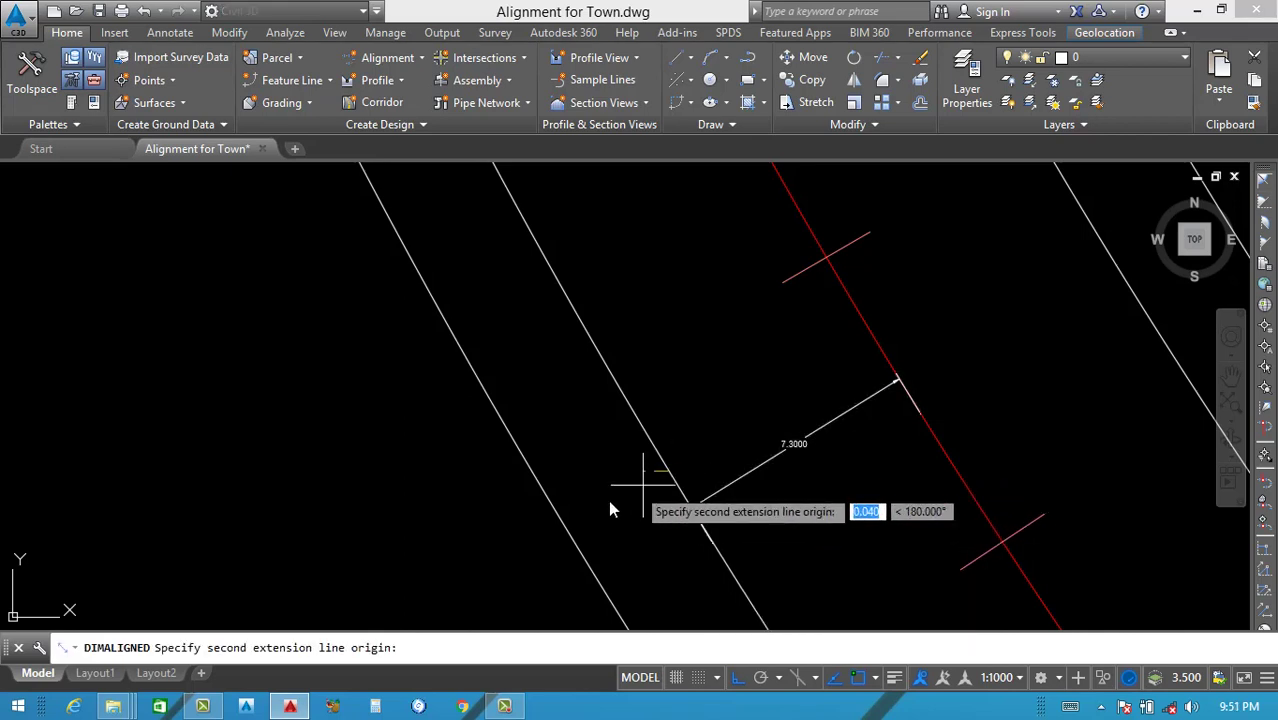
pyautogui.click(565, 528)
pyautogui.scroll(3, 568, 522)
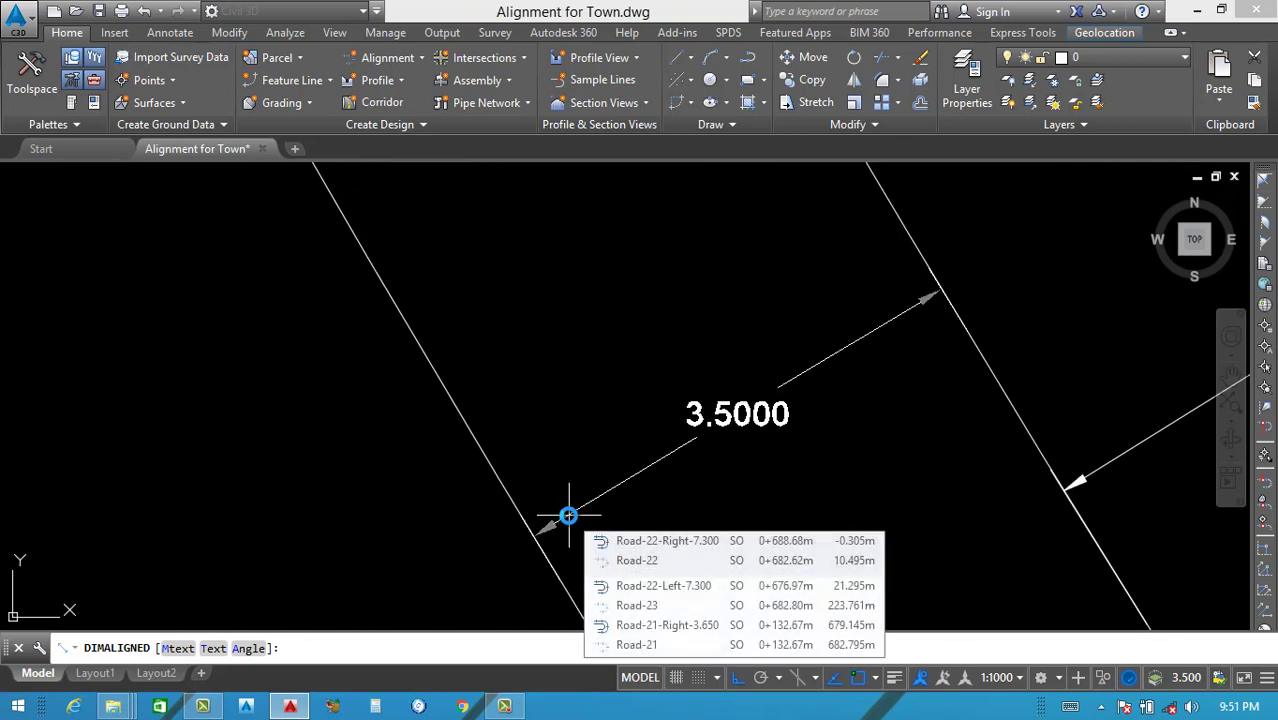
pyautogui.scroll(-3, 568, 516)
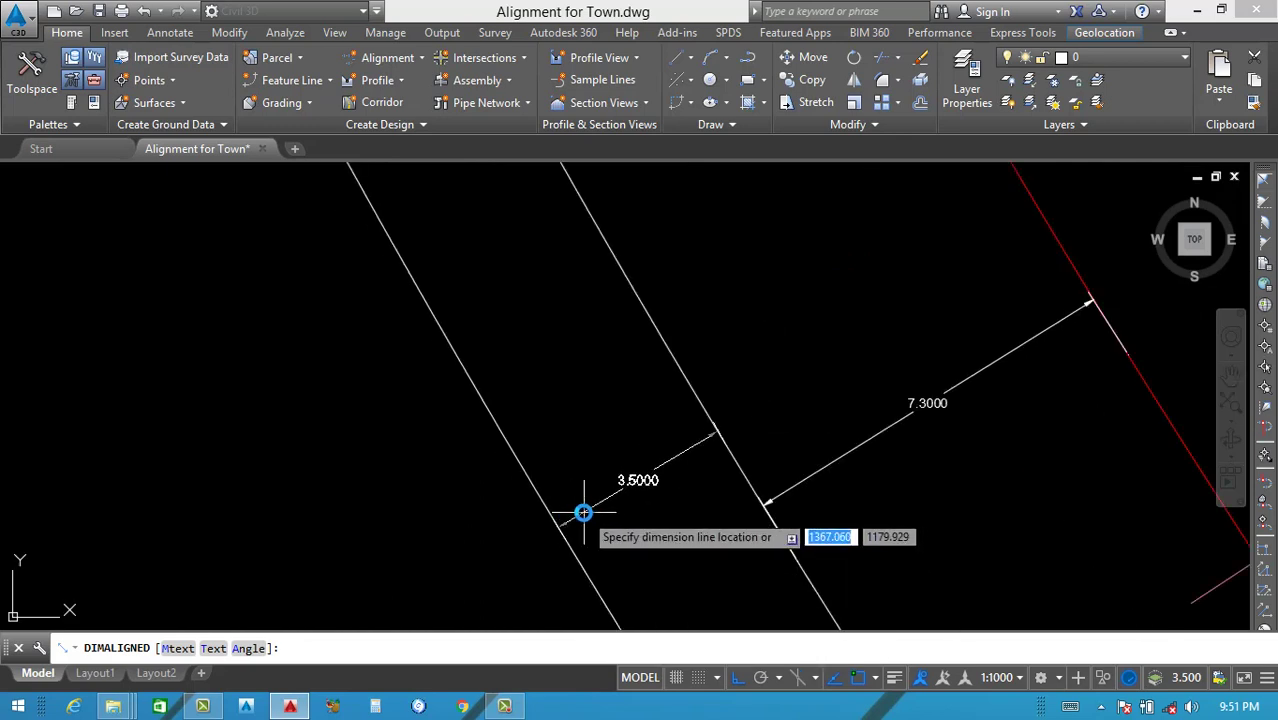
pyautogui.scroll(-2, 585, 516)
pyautogui.scroll(2, 610, 546)
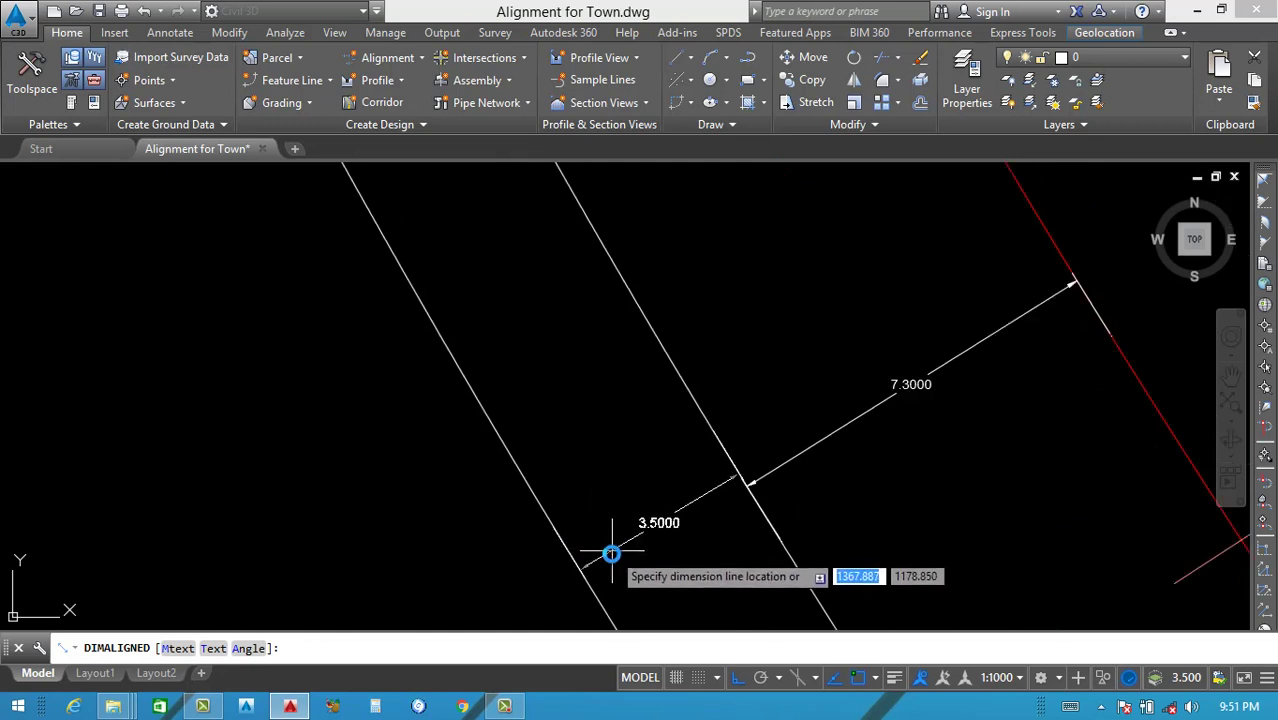
pyautogui.click(578, 548)
# Add an aligned dimension from the Road-22 centreline to the plain offset line on the curve's inner side.
pyautogui.scroll(-3, 640, 500)
pyautogui.scroll(2, 719, 465)
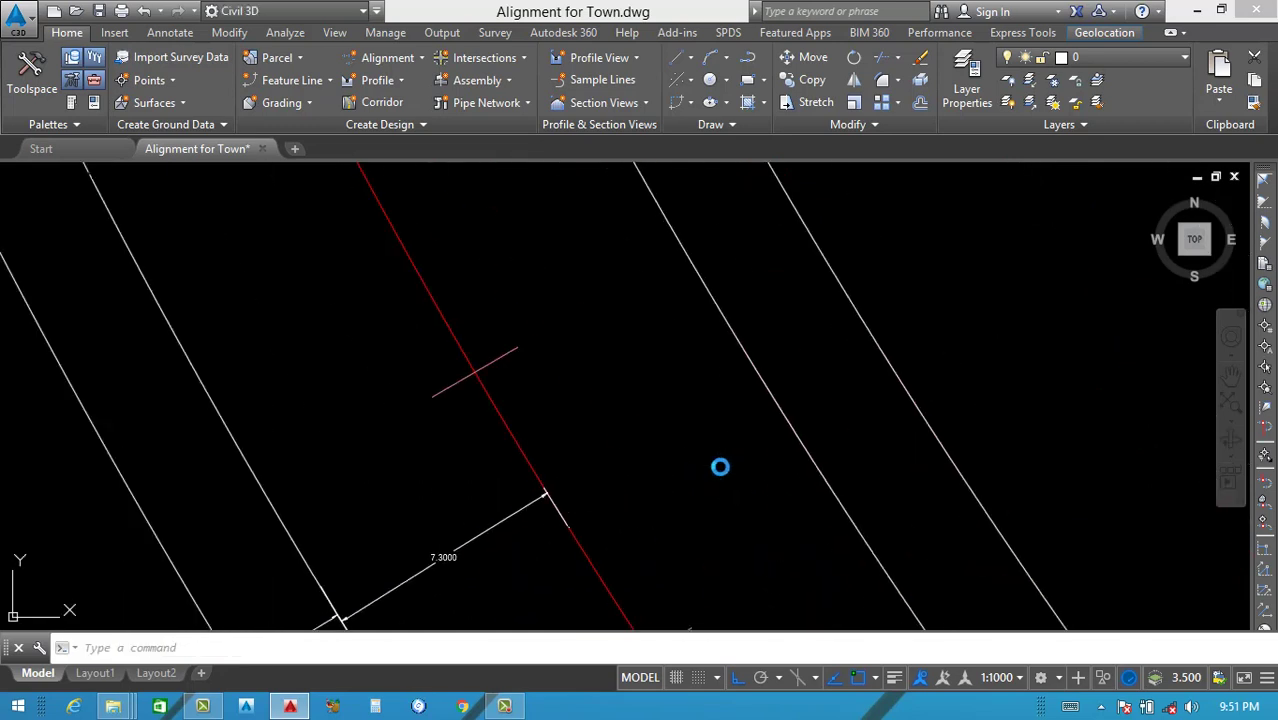
pyautogui.write('dal')
pyautogui.press('Return')
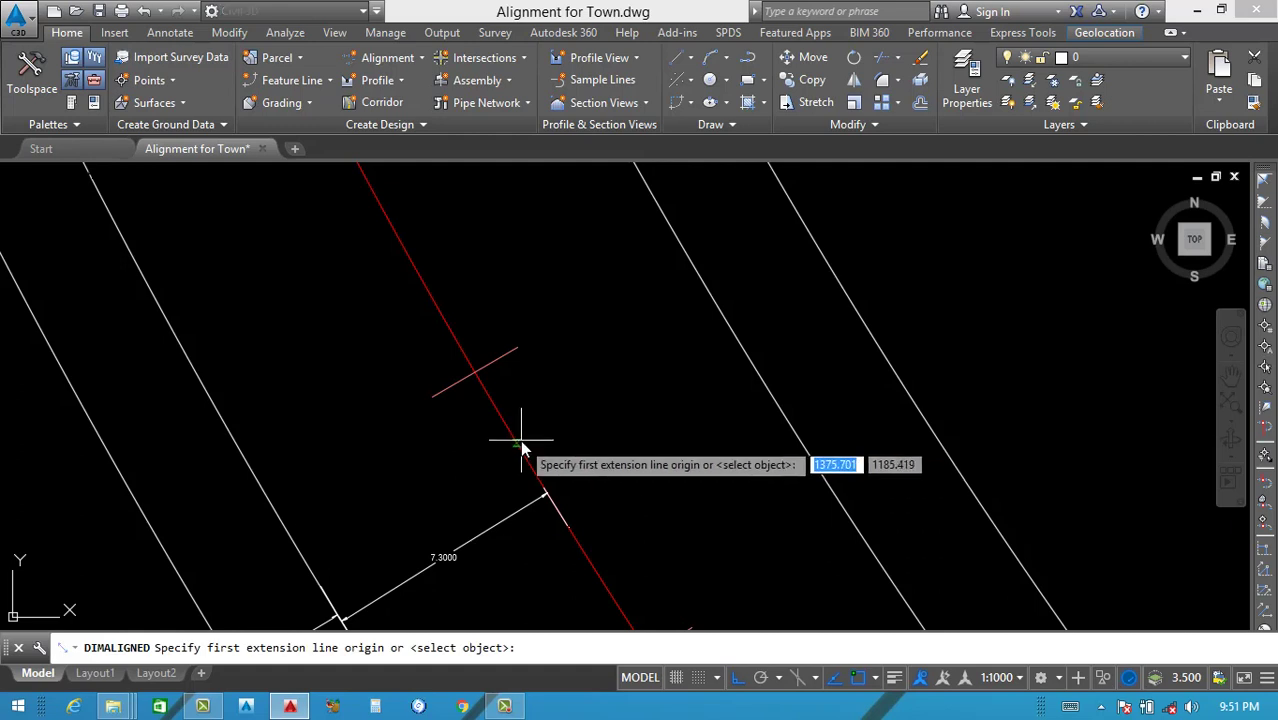
pyautogui.click(519, 442)
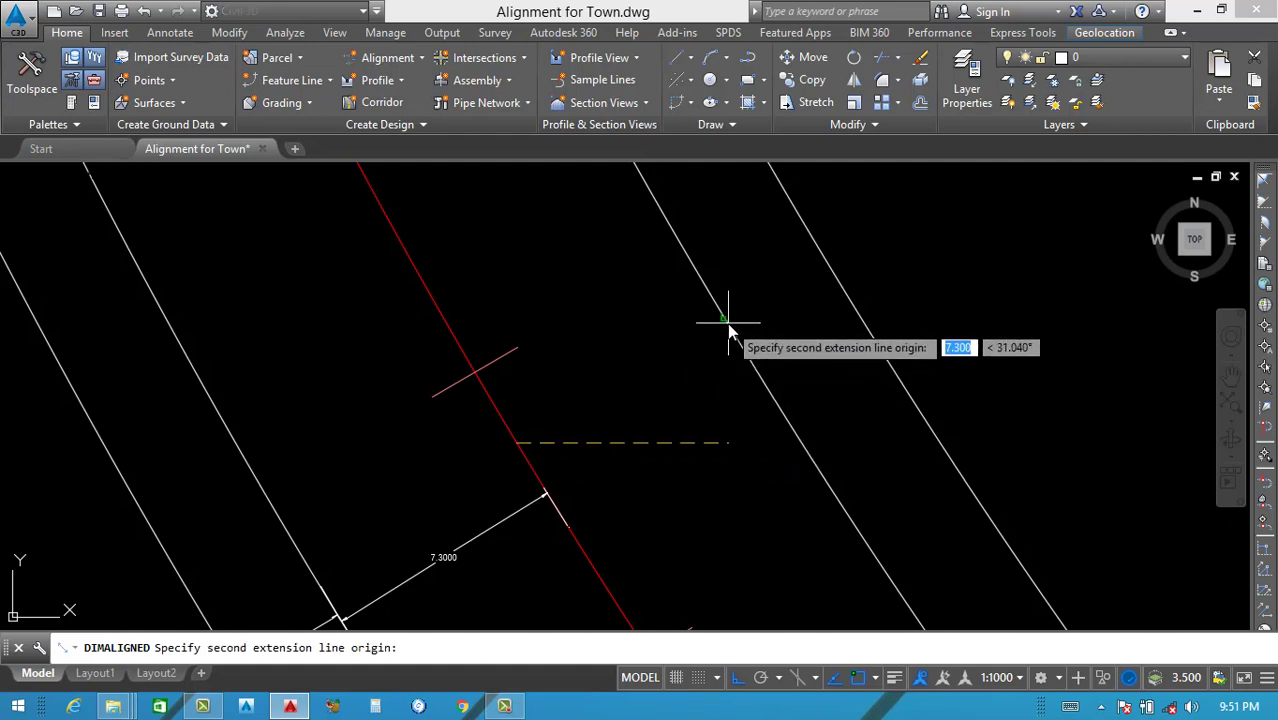
pyautogui.click(728, 322)
pyautogui.click(678, 335)
pyautogui.scroll(2, 700, 355)
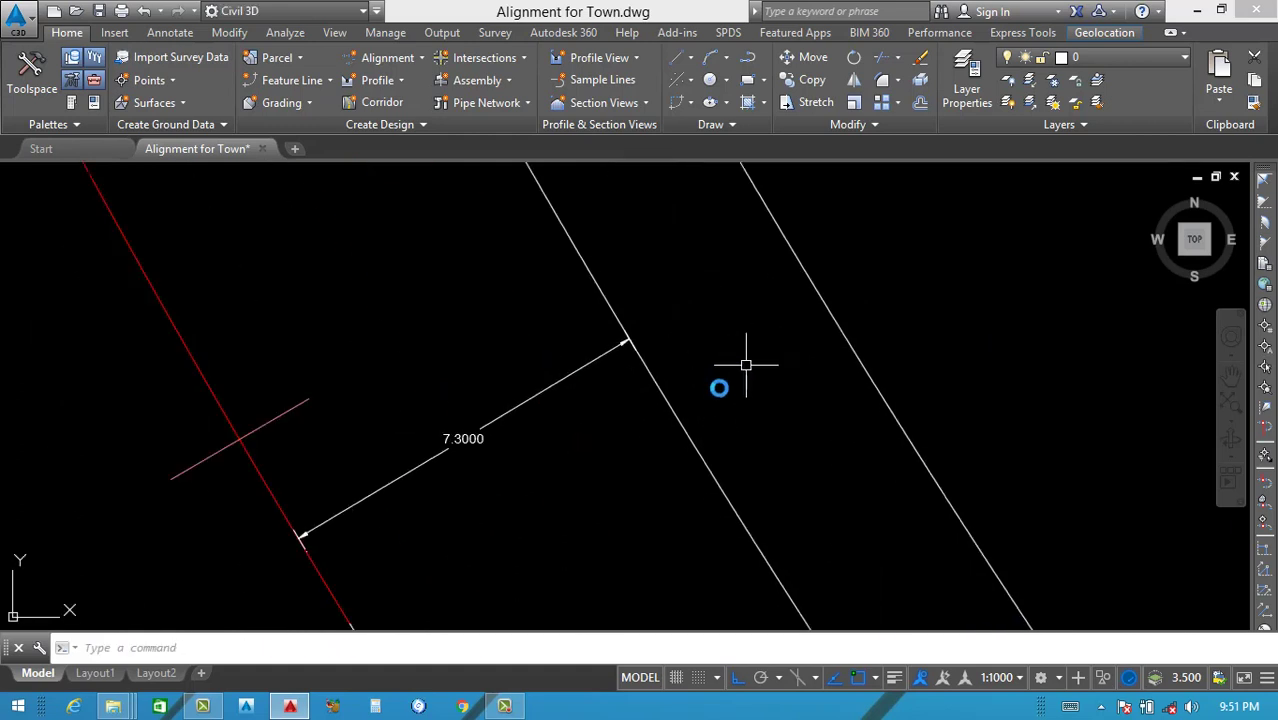
# Add an aligned dimension between the plain offset line and the widened offset alignment on the curve's inner side.
pyautogui.press('Return')
pyautogui.click(663, 402)
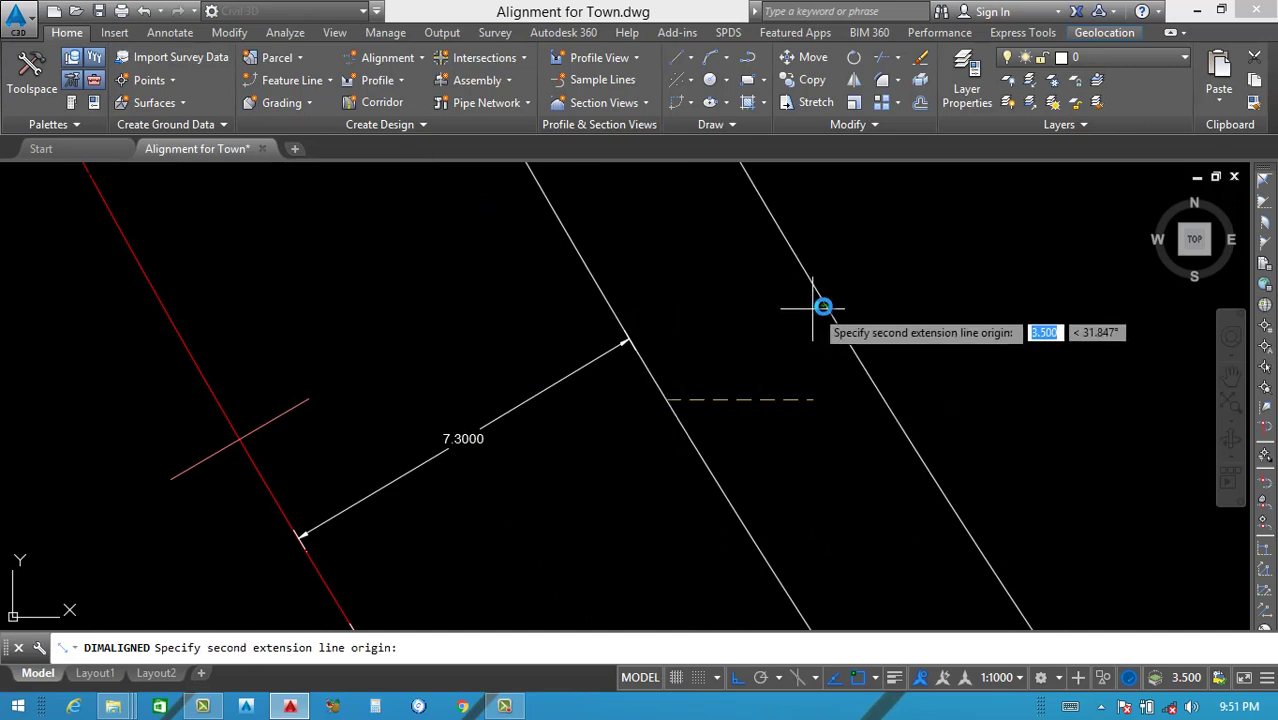
pyautogui.click(823, 307)
pyautogui.click(791, 328)
# Examine the widened Road-22 offsets around the whole loop, comparing the lower-left and lower-right curves.
pyautogui.scroll(-5, 622, 340)
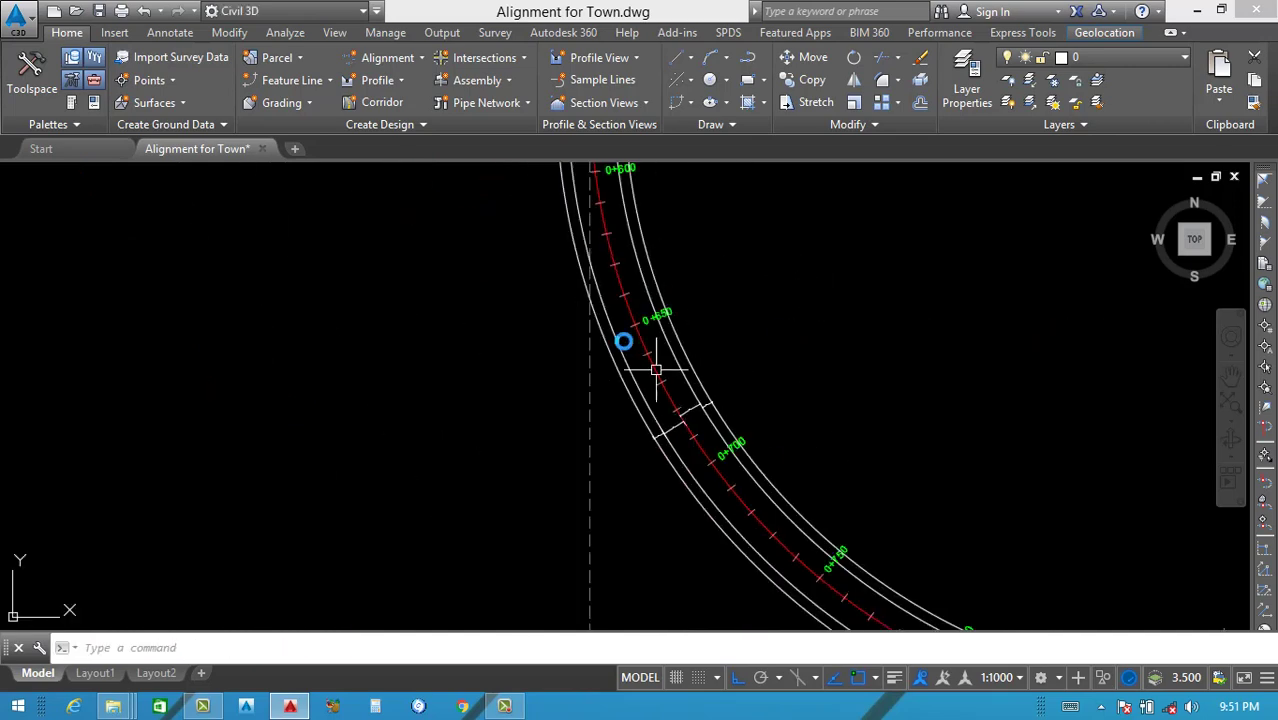
pyautogui.scroll(-4, 628, 487)
pyautogui.scroll(-4, 628, 487)
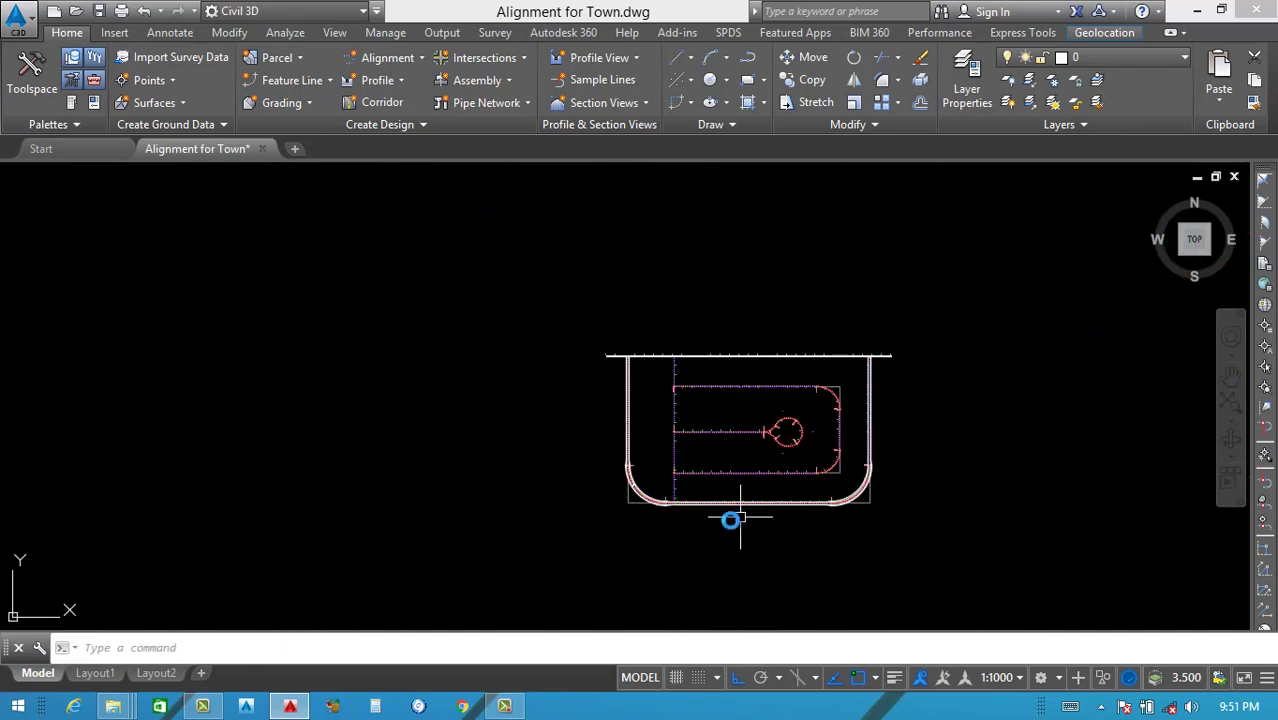
pyautogui.scroll(4, 720, 505)
pyautogui.scroll(-2, 693, 527)
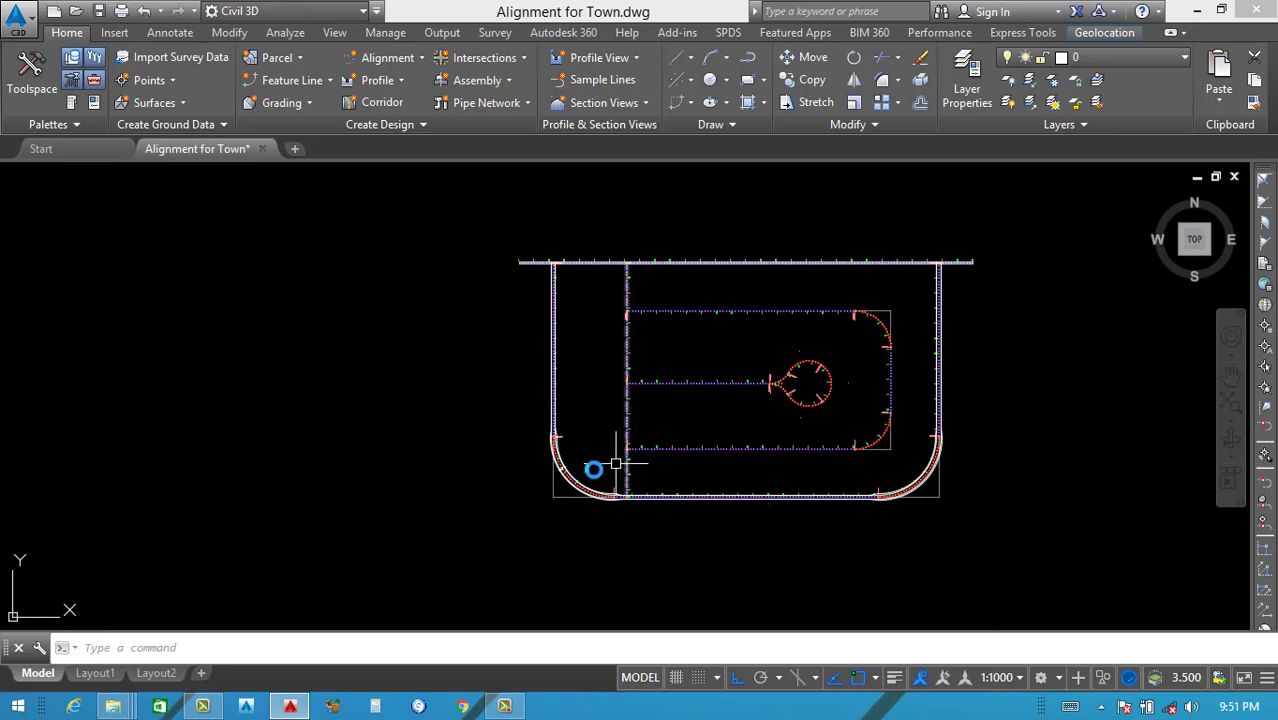
pyautogui.scroll(4, 531, 465)
pyautogui.scroll(-4, 573, 503)
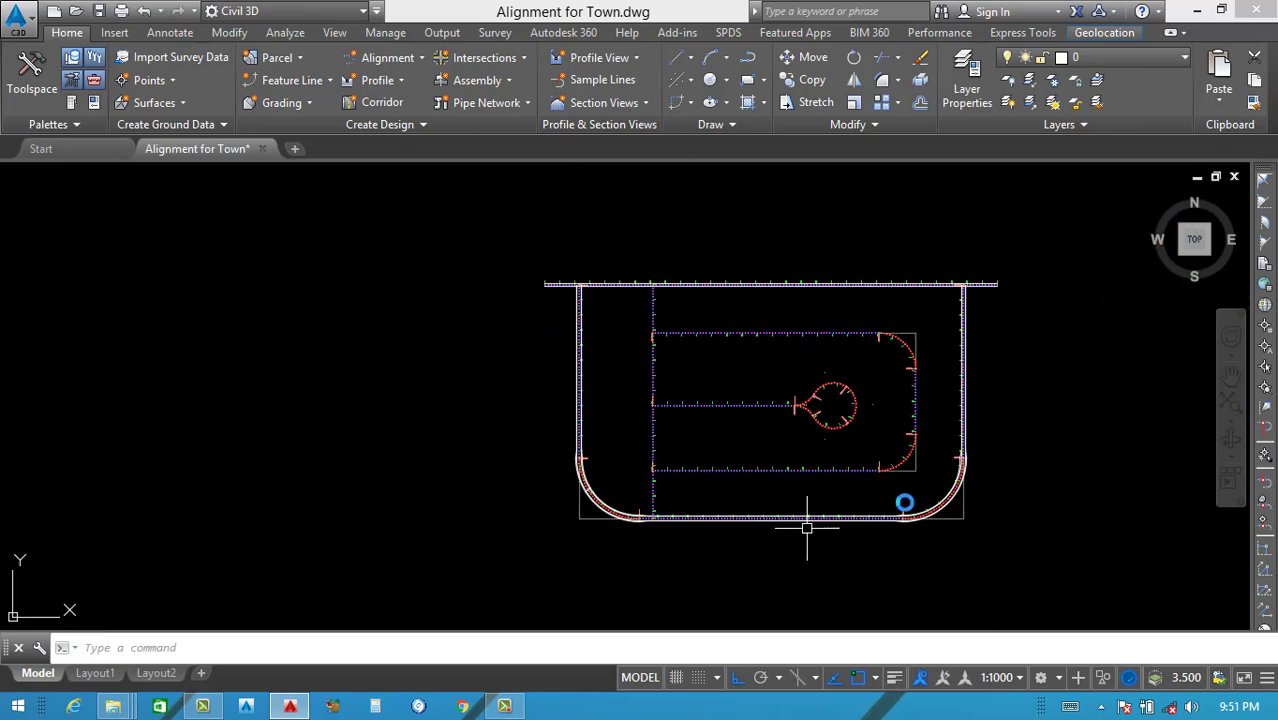
pyautogui.scroll(8, 600, 488)
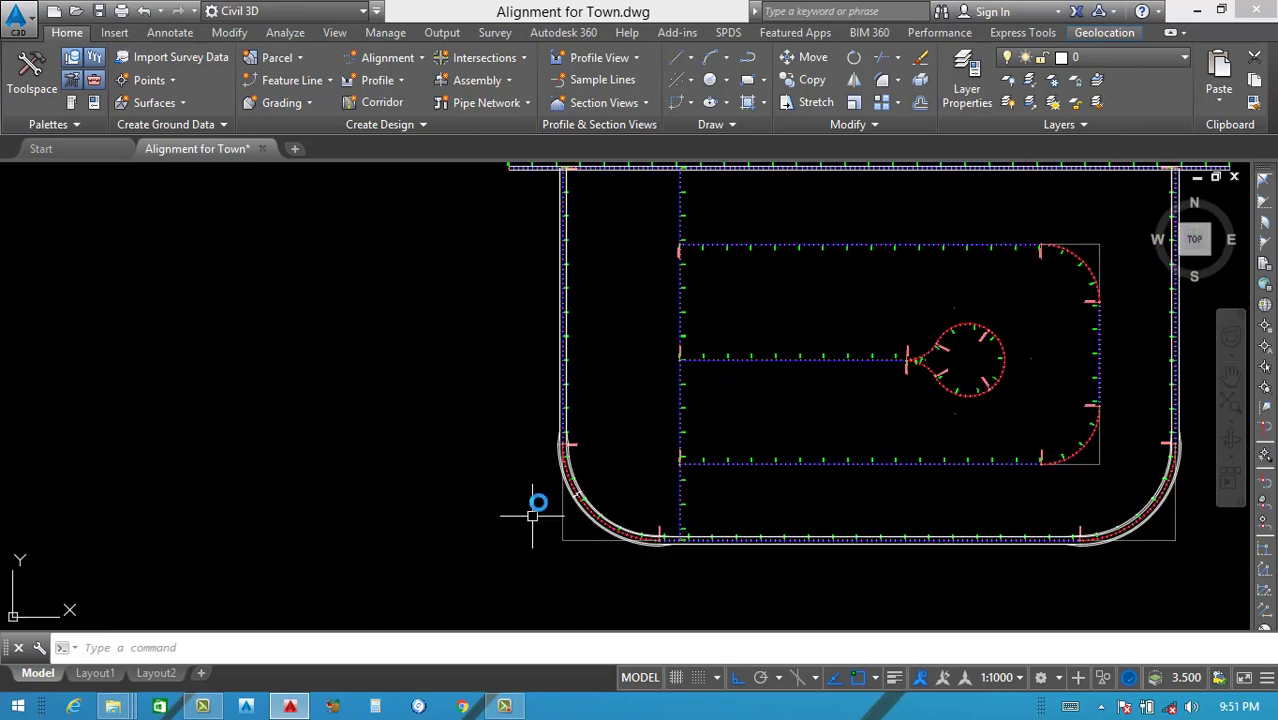
pyautogui.scroll(-4, 594, 484)
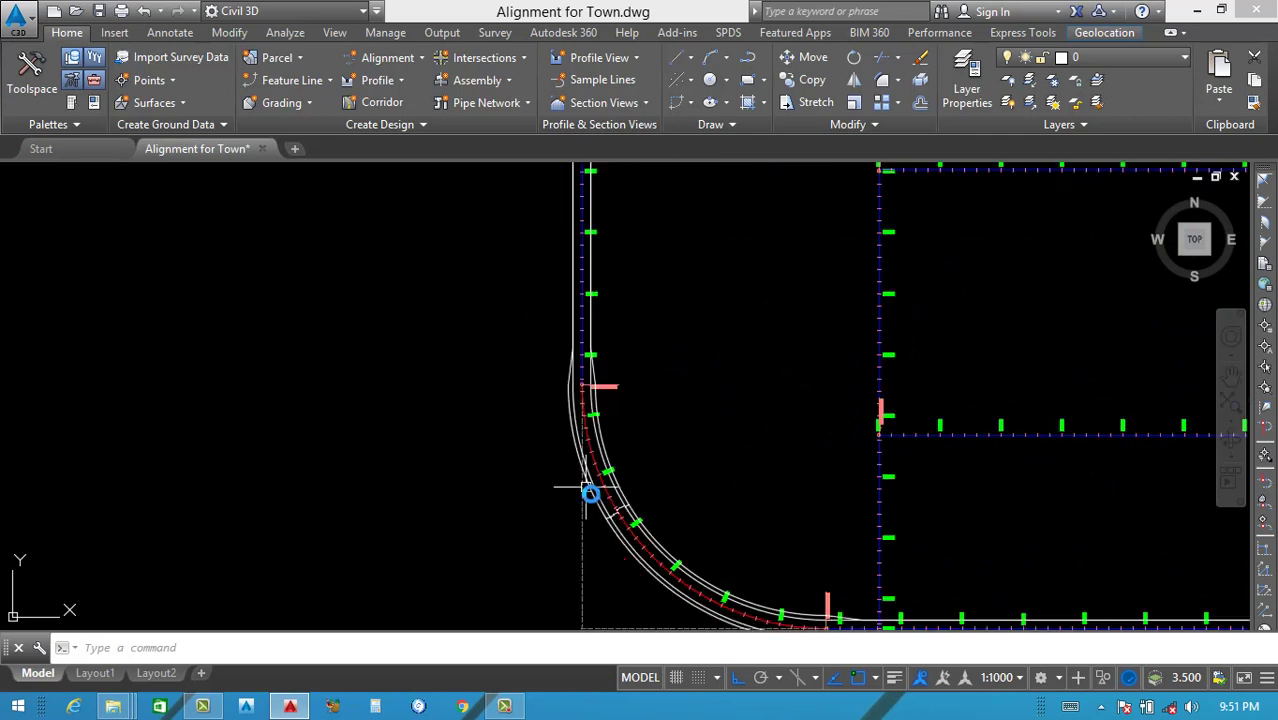
# Delete the widened Road-22 offset alignments and the plain offset lines on both sides of the centreline.
pyautogui.scroll(4, 565, 414)
pyautogui.scroll(4, 585, 484)
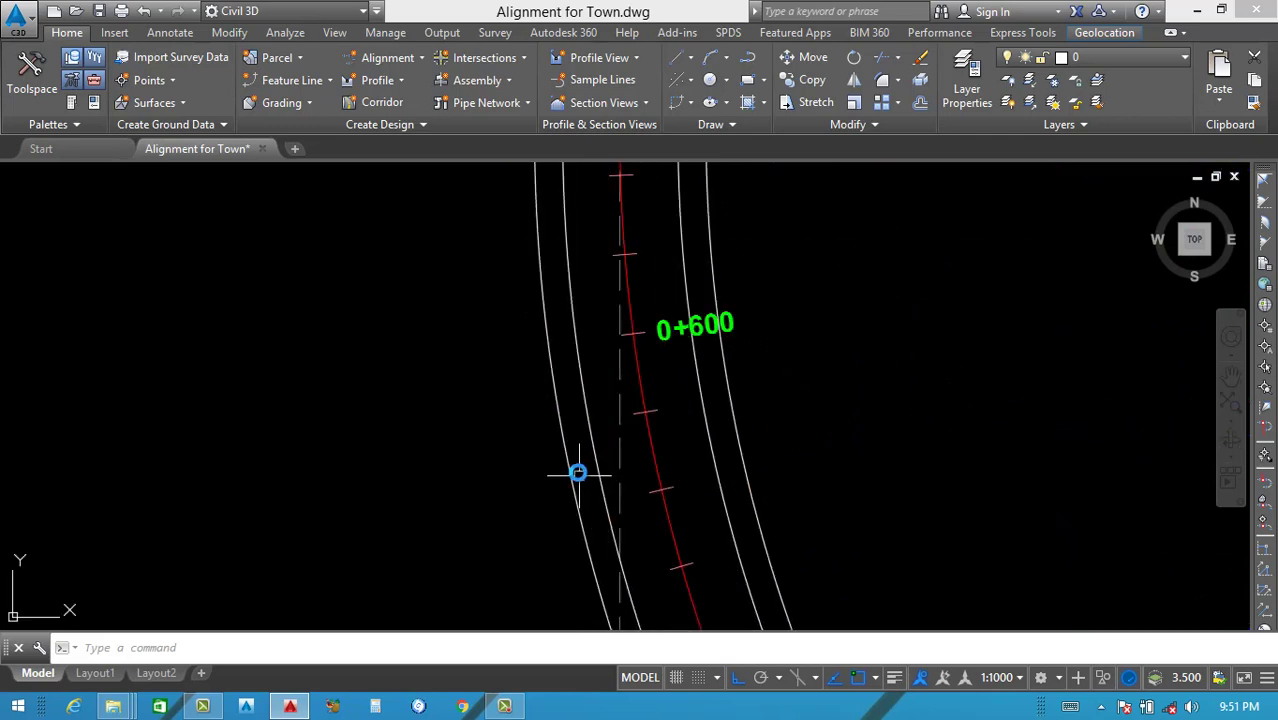
pyautogui.click(577, 470)
pyautogui.click(524, 508)
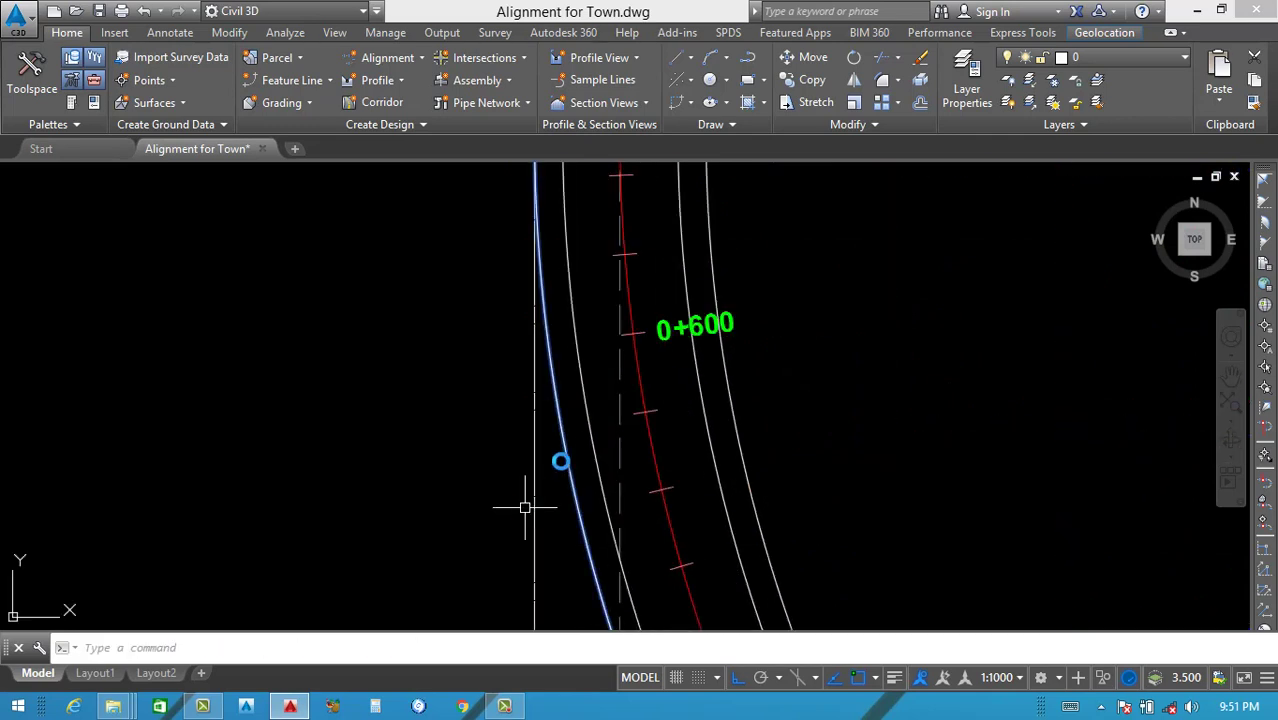
pyautogui.click(582, 419)
pyautogui.click(759, 411)
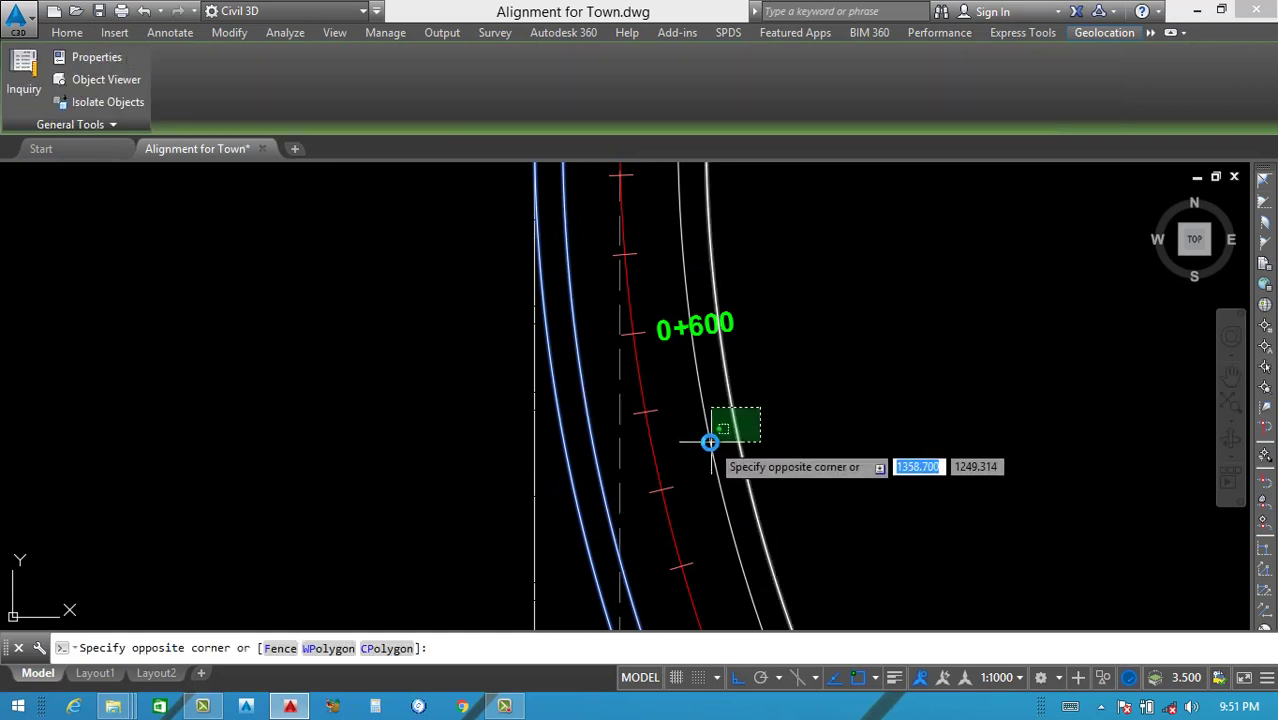
pyautogui.click(702, 438)
pyautogui.press('Delete')
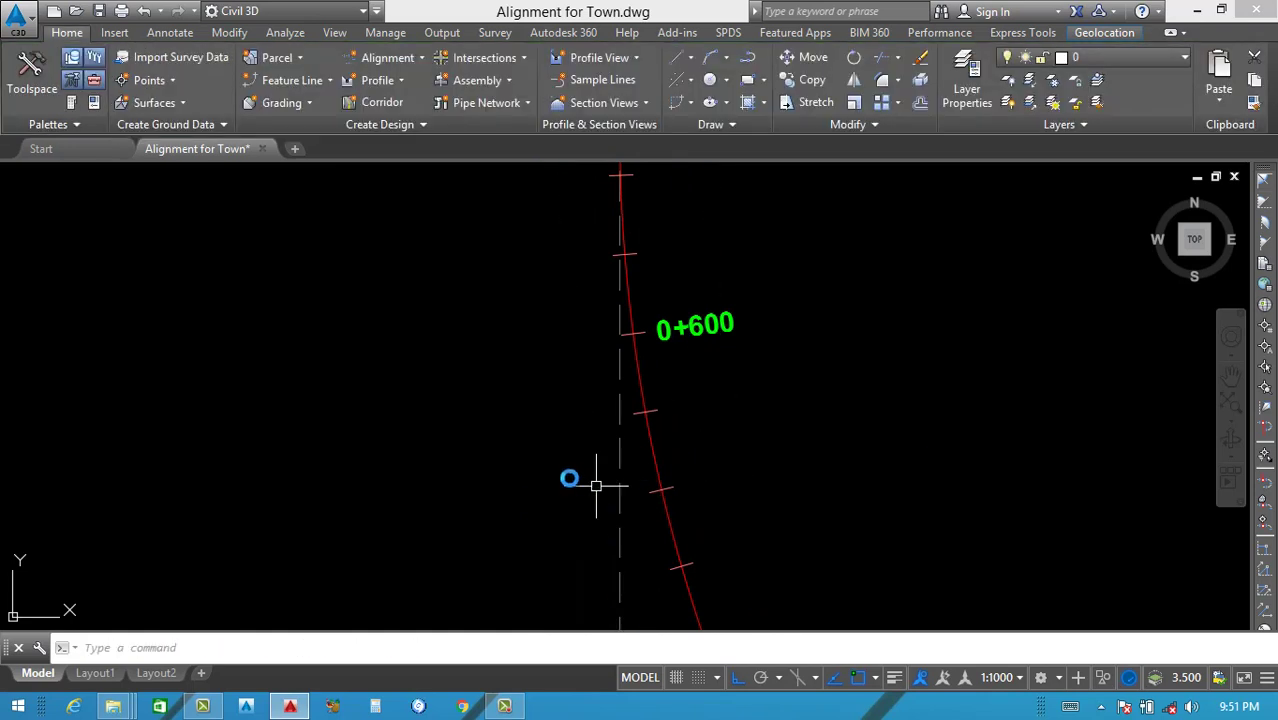
# Delete the leftover aligned dimensions on both sides of the Road-22 centreline at the lower-left curve.
pyautogui.scroll(-5, 572, 475)
pyautogui.scroll(8, 592, 479)
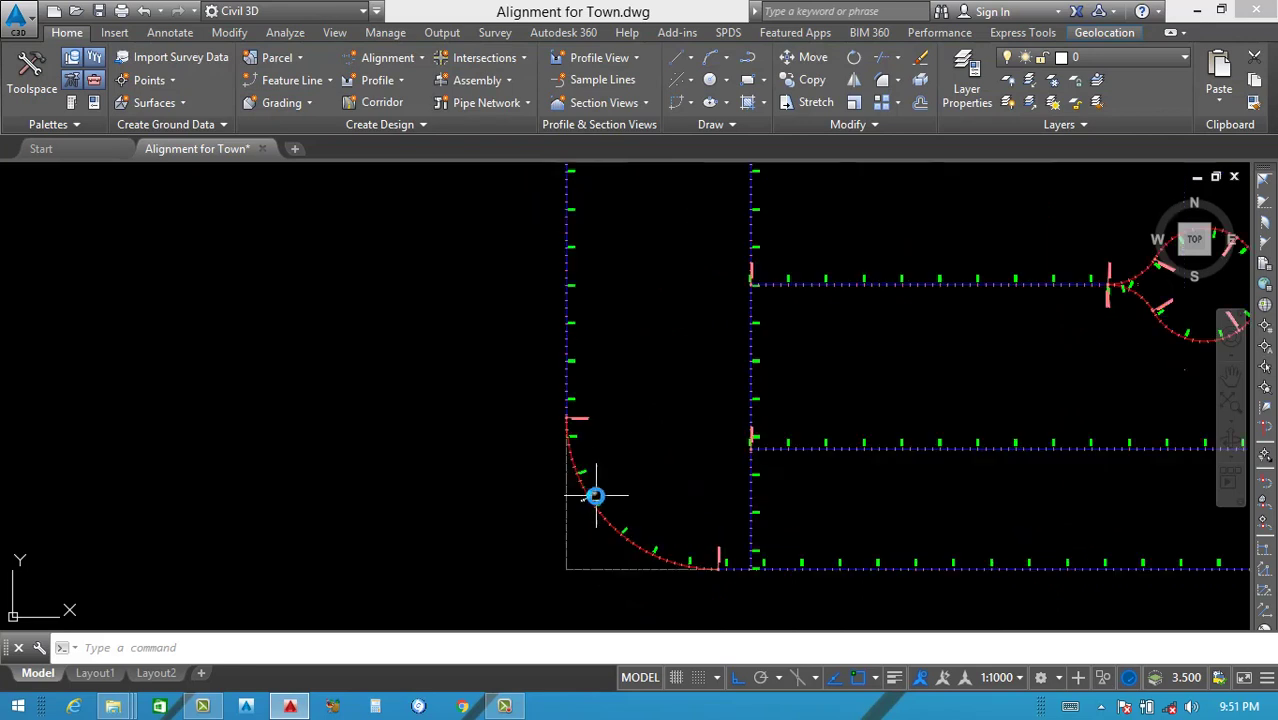
pyautogui.click(630, 411)
pyautogui.click(578, 447)
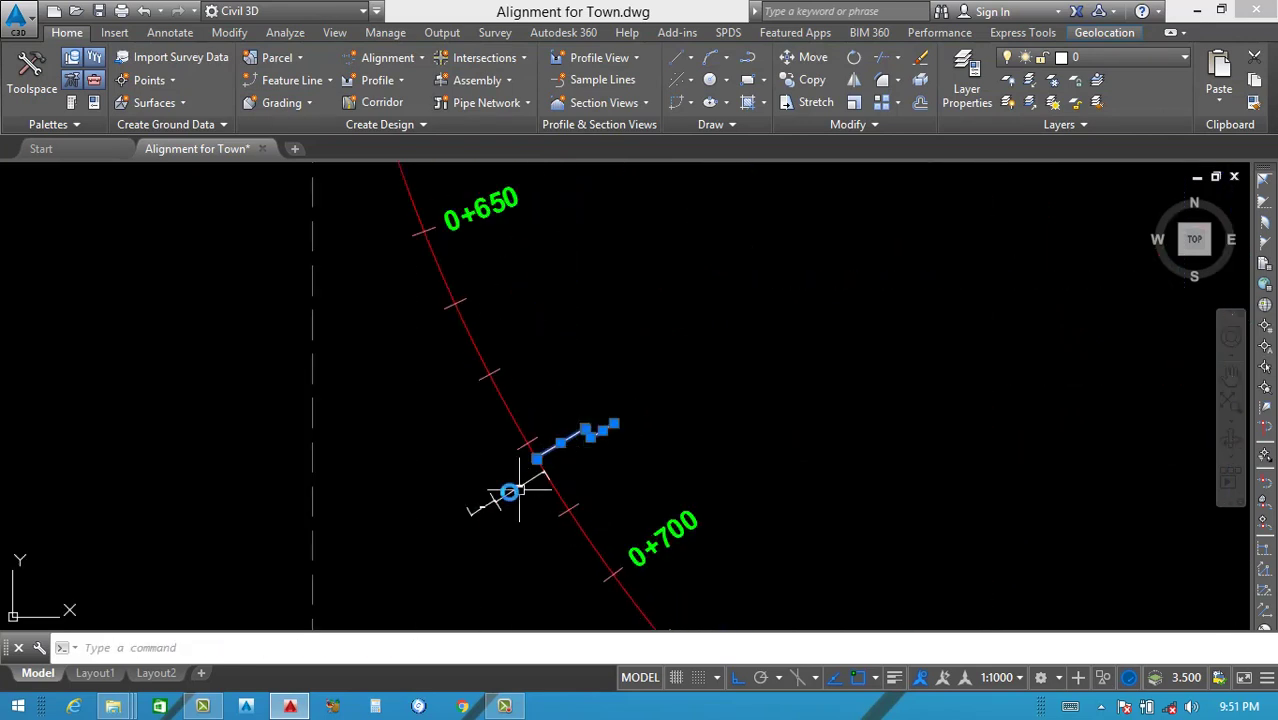
pyautogui.scroll(5, 508, 491)
pyautogui.click(505, 456)
pyautogui.click(419, 547)
pyautogui.press('Delete')
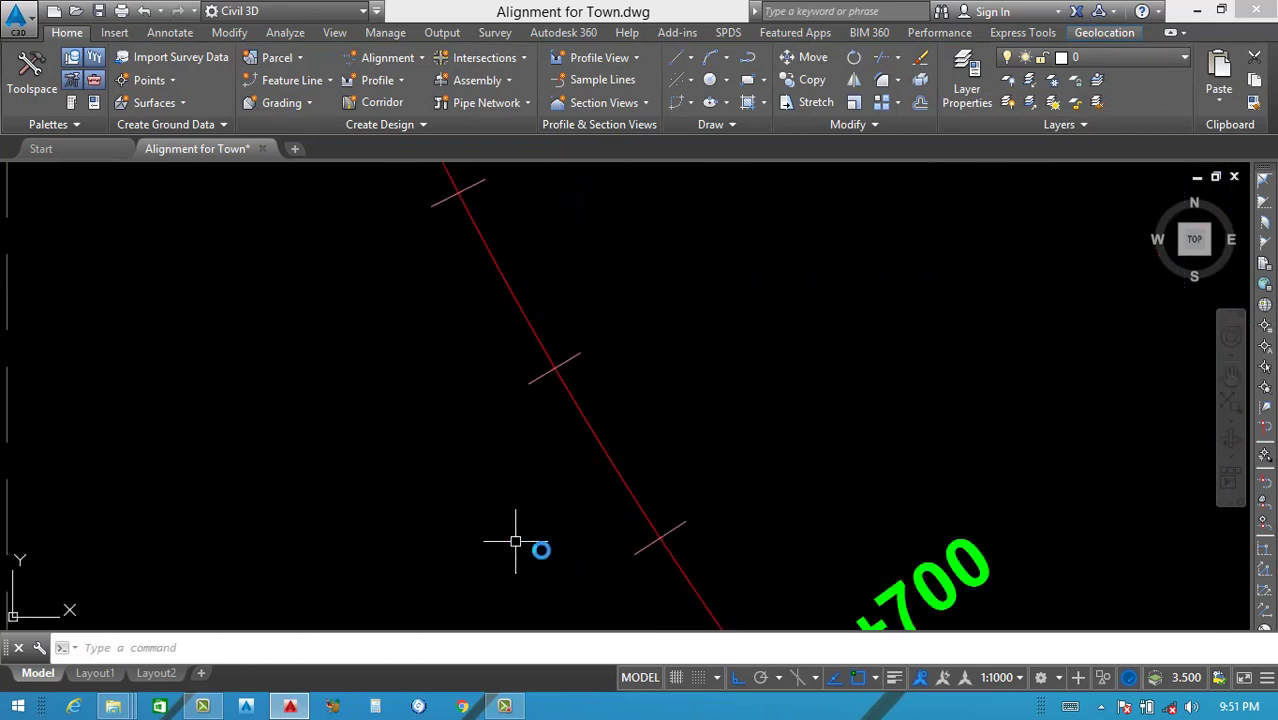
pyautogui.scroll(-5, 514, 542)
pyautogui.scroll(5, 636, 514)
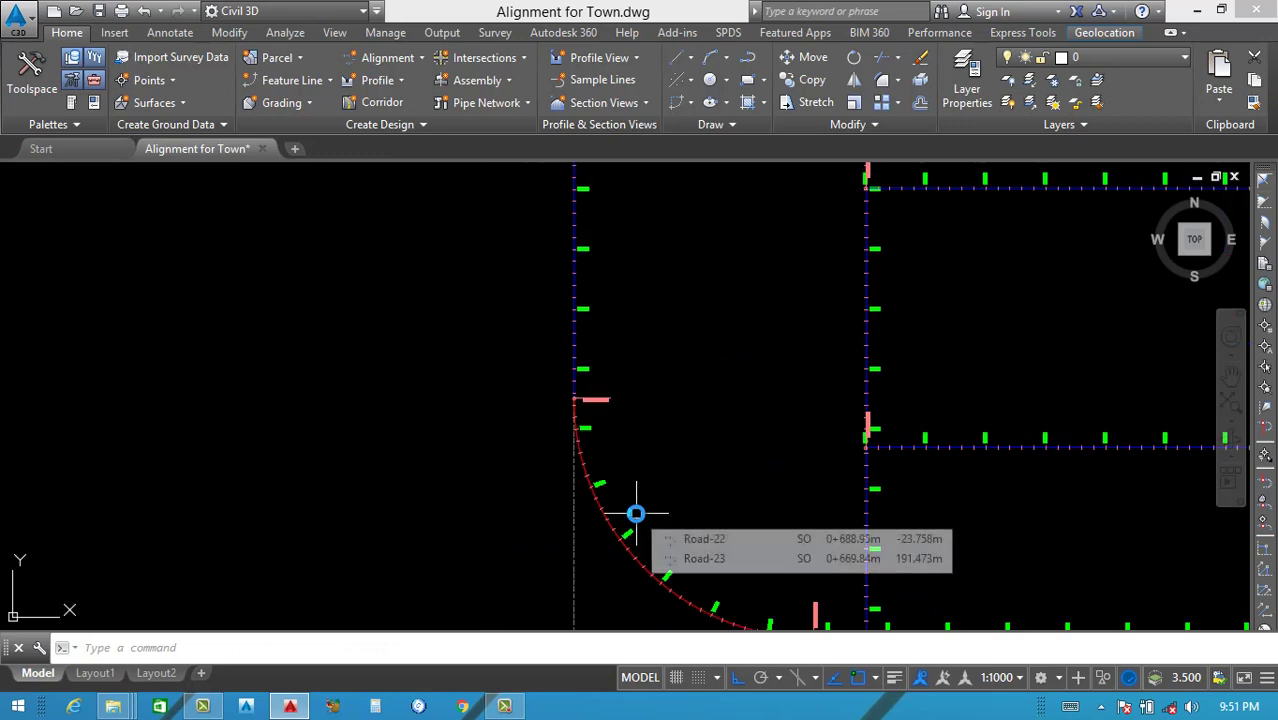
# Start creating offset alignments from Road-22, picking its centreline near the junction with the main road.
pyautogui.scroll(-6, 610, 518)
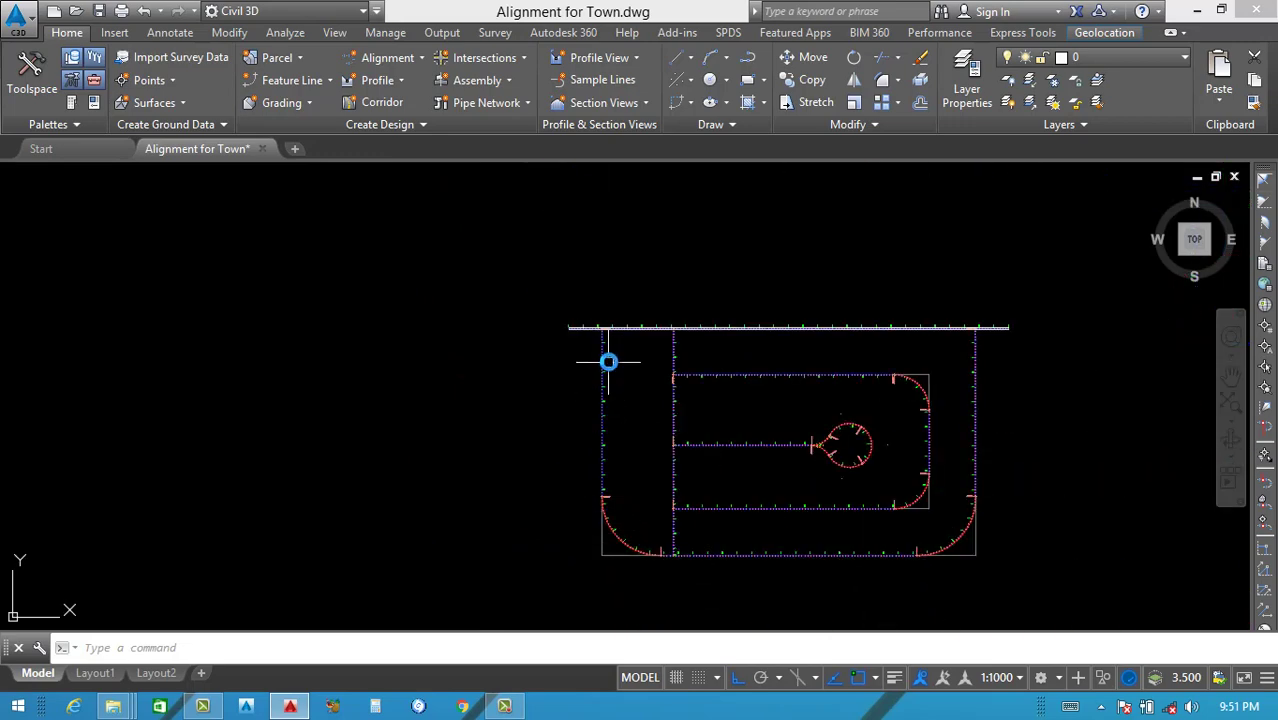
pyautogui.scroll(2, 605, 357)
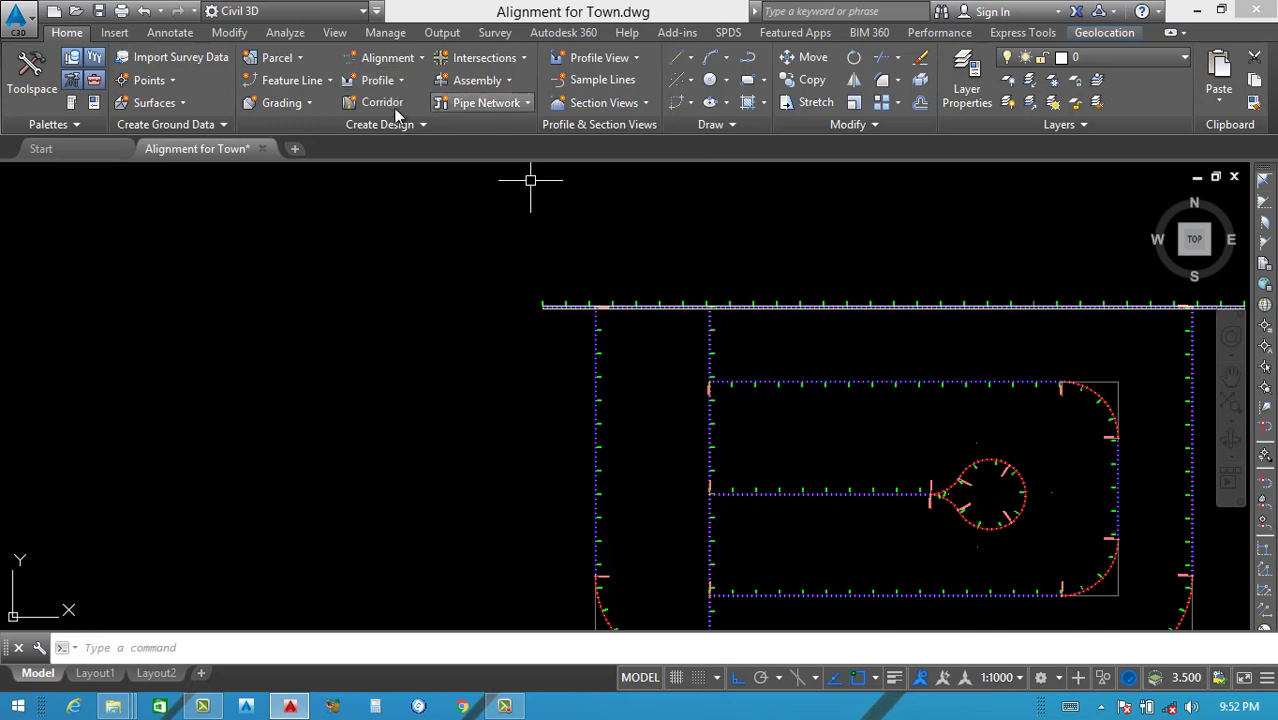
pyautogui.click(412, 60)
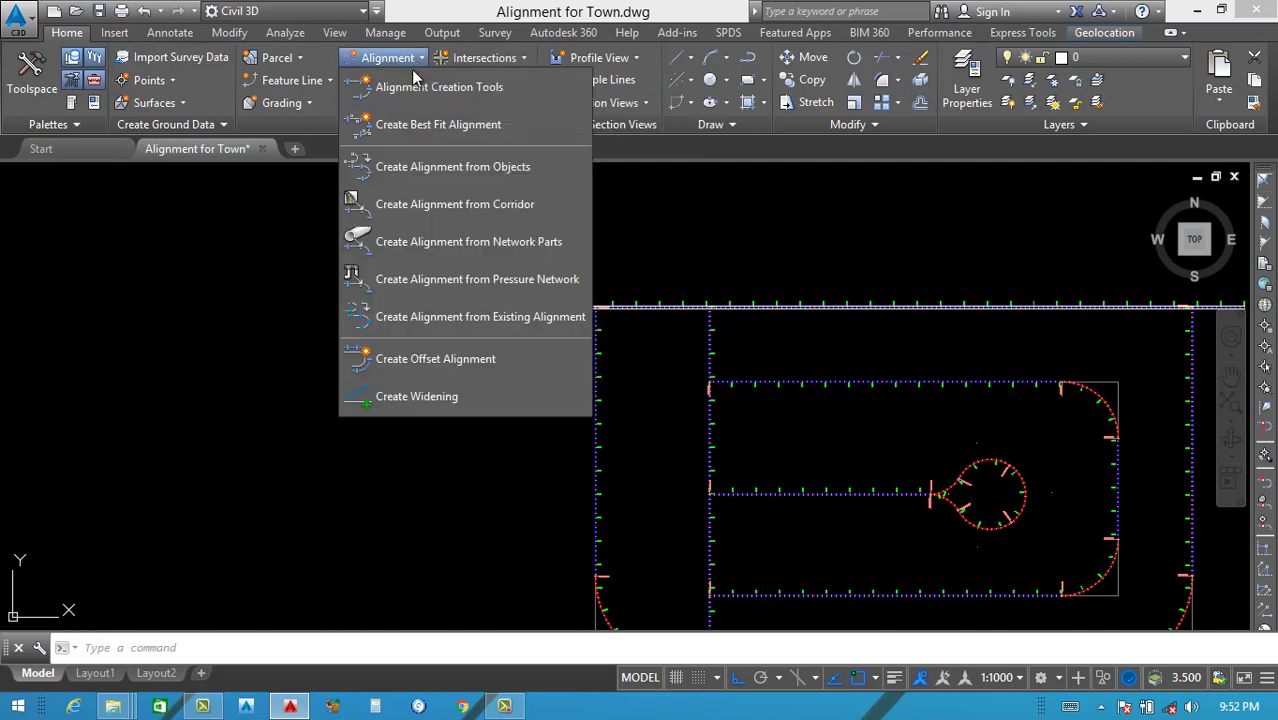
pyautogui.click(412, 358)
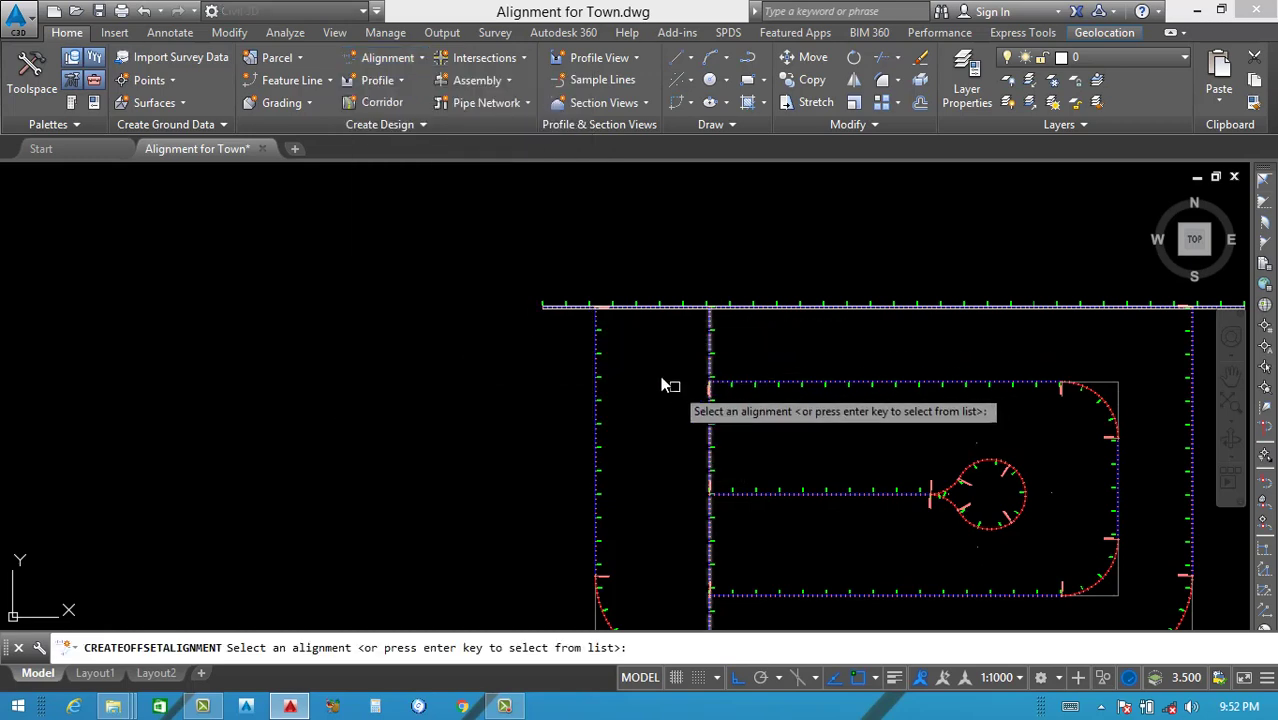
pyautogui.scroll(-3, 567, 333)
pyautogui.scroll(7, 575, 320)
pyautogui.scroll(2, 575, 320)
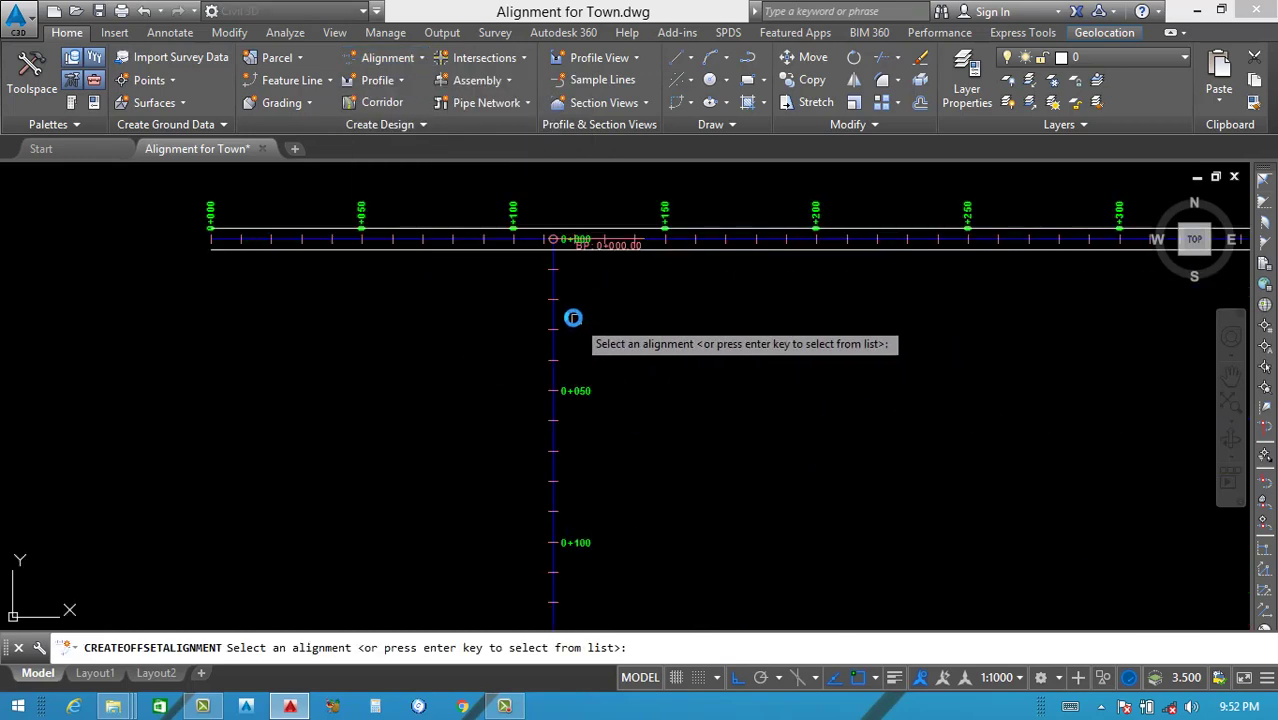
pyautogui.click(555, 320)
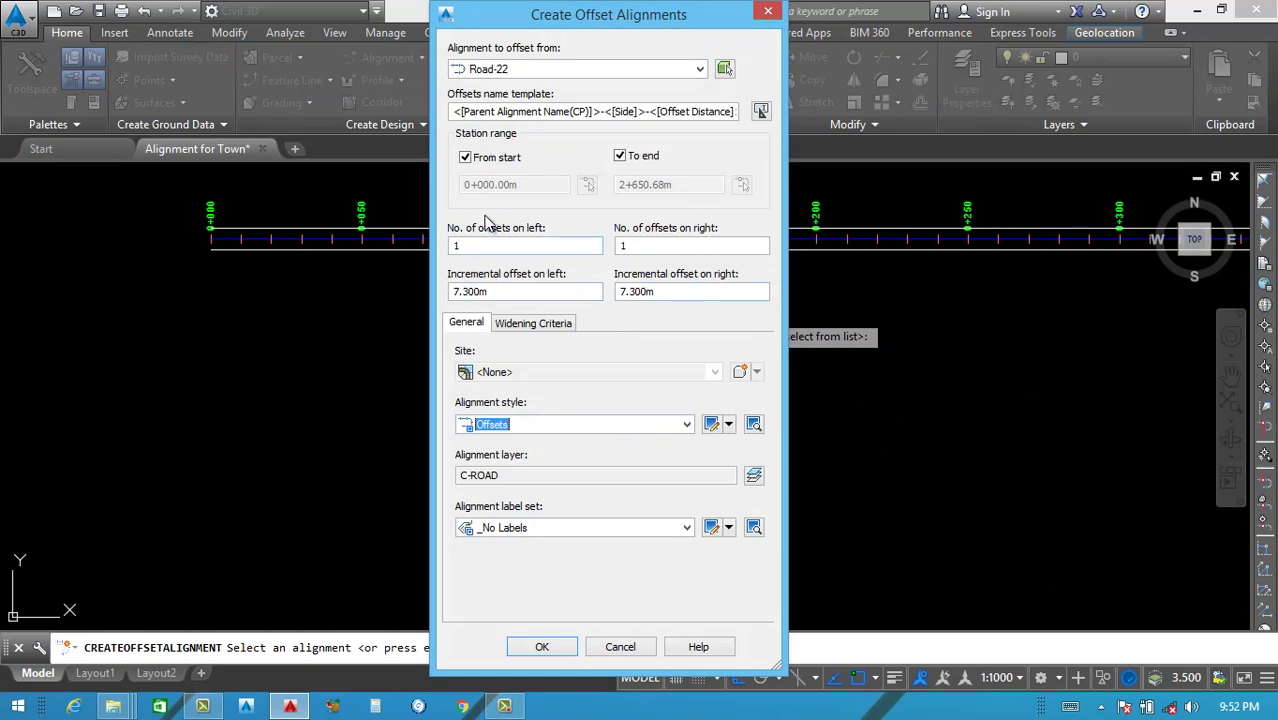
# Specify the curve widening through design standards, assigning the _Autodesk Civil 3D Metric (2011) Roadway Design Standards criteria file to Road-22.
pyautogui.click(538, 324)
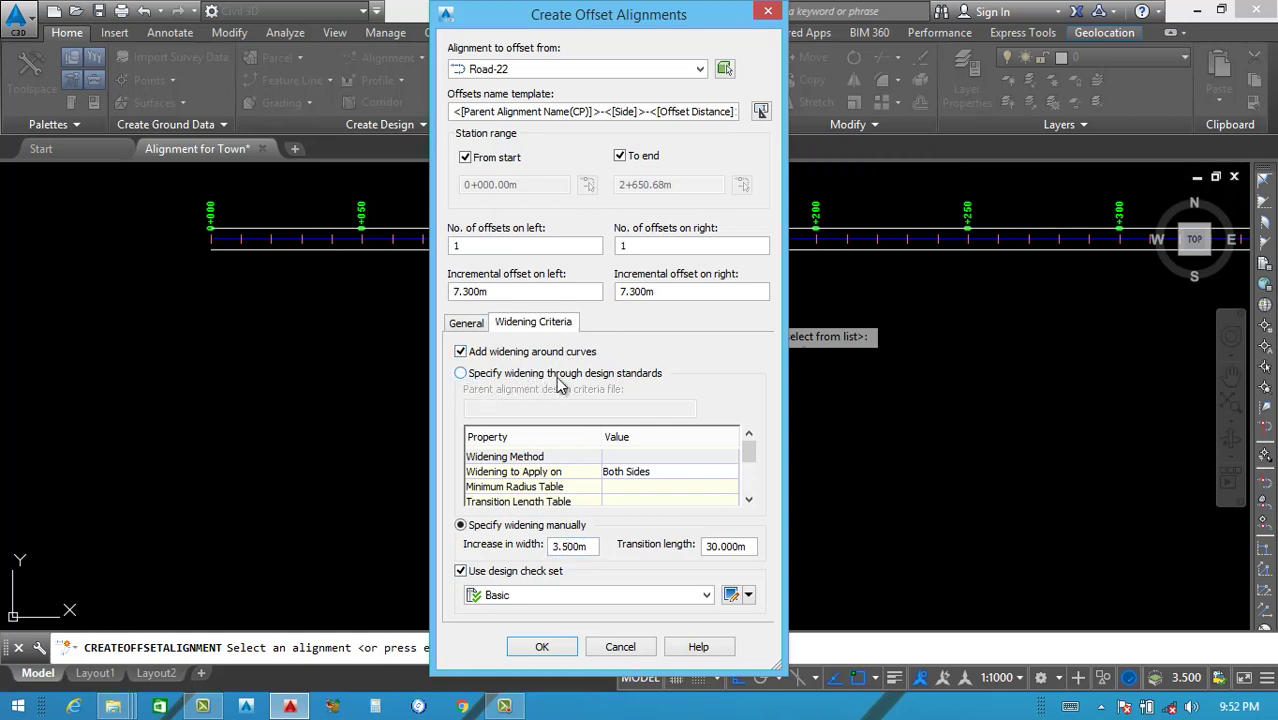
pyautogui.click(461, 374)
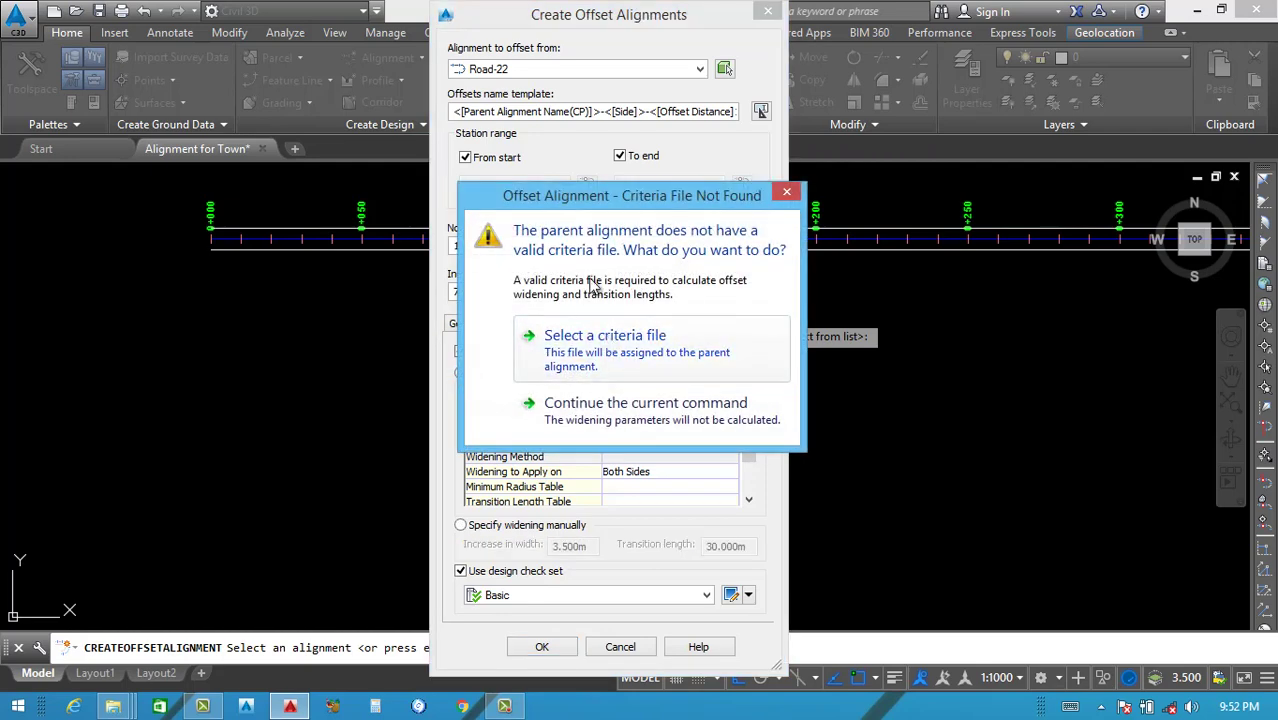
pyautogui.click(592, 340)
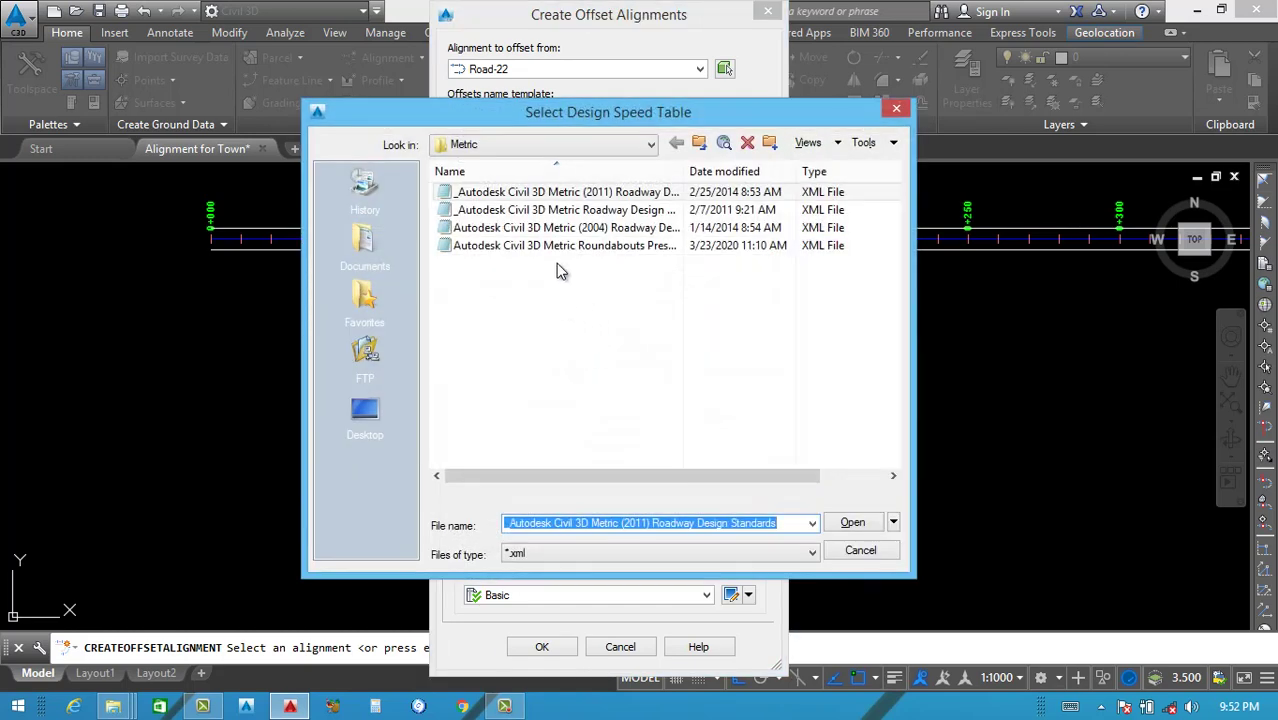
pyautogui.moveTo(912, 290); pyautogui.dragTo(1096, 290)
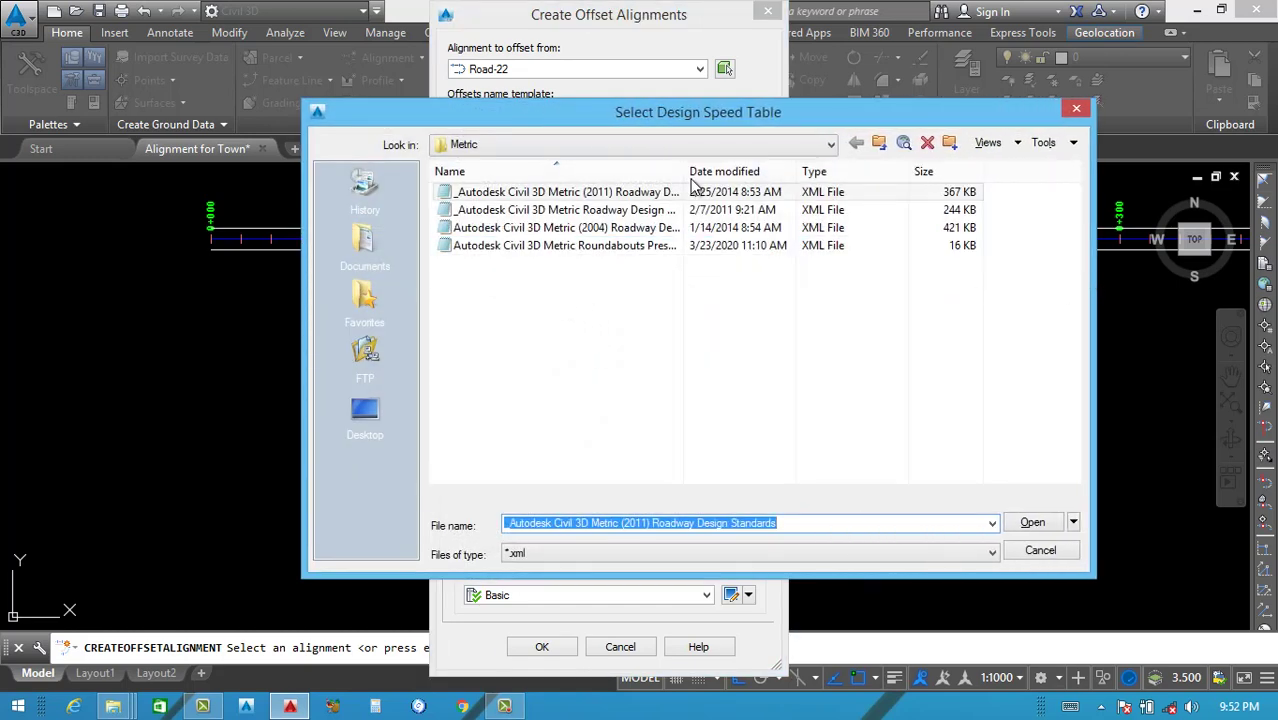
pyautogui.moveTo(685, 165); pyautogui.dragTo(806, 172)
pyautogui.click(805, 193)
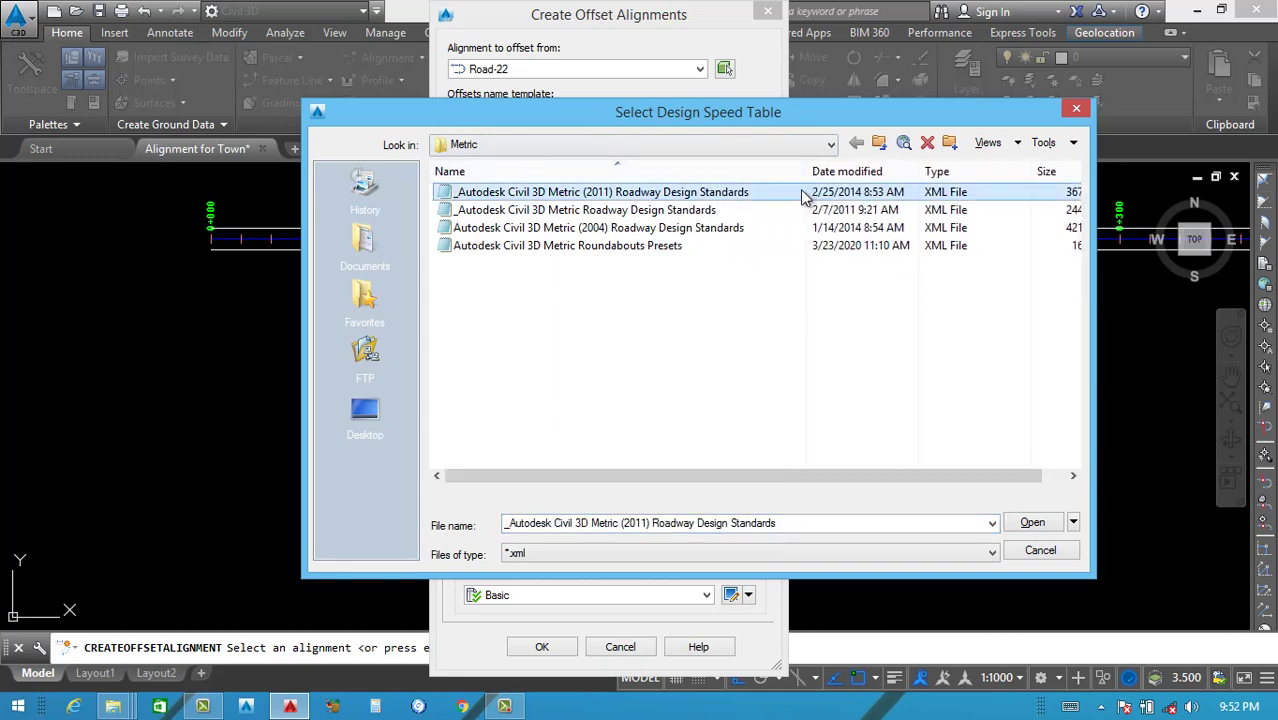
pyautogui.click(633, 191)
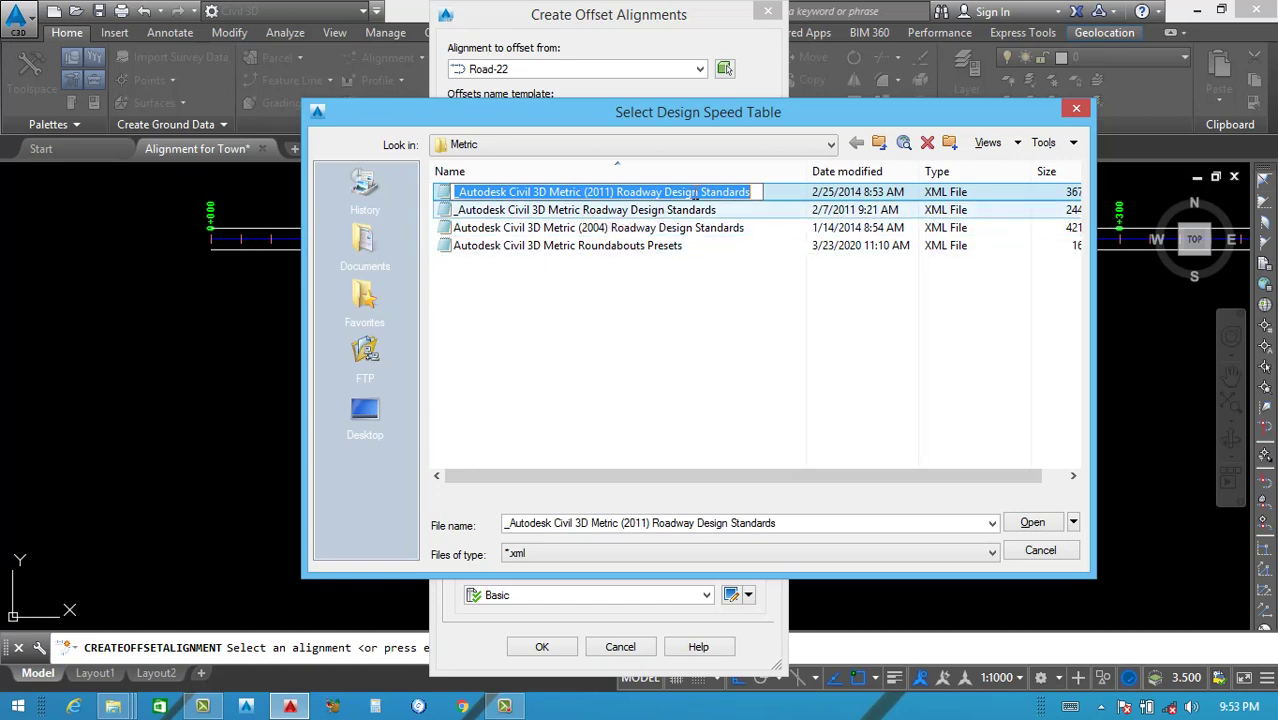
pyautogui.click(702, 317)
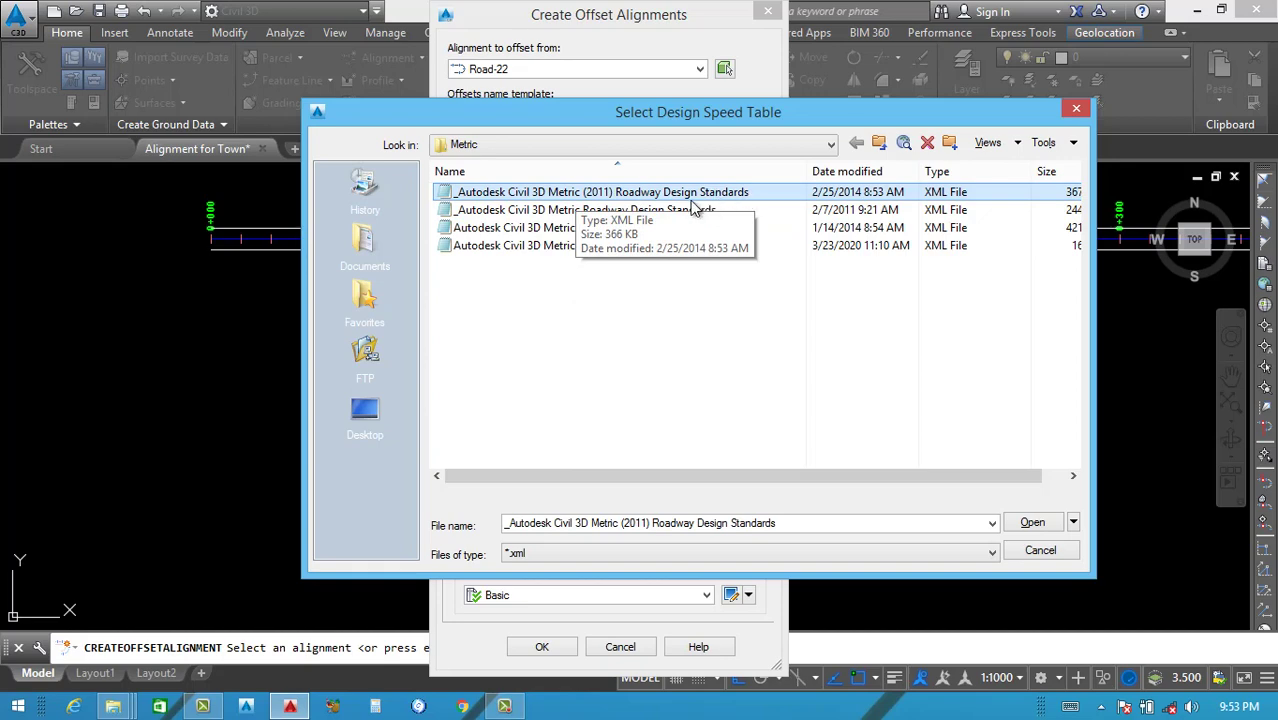
pyautogui.click(1033, 524)
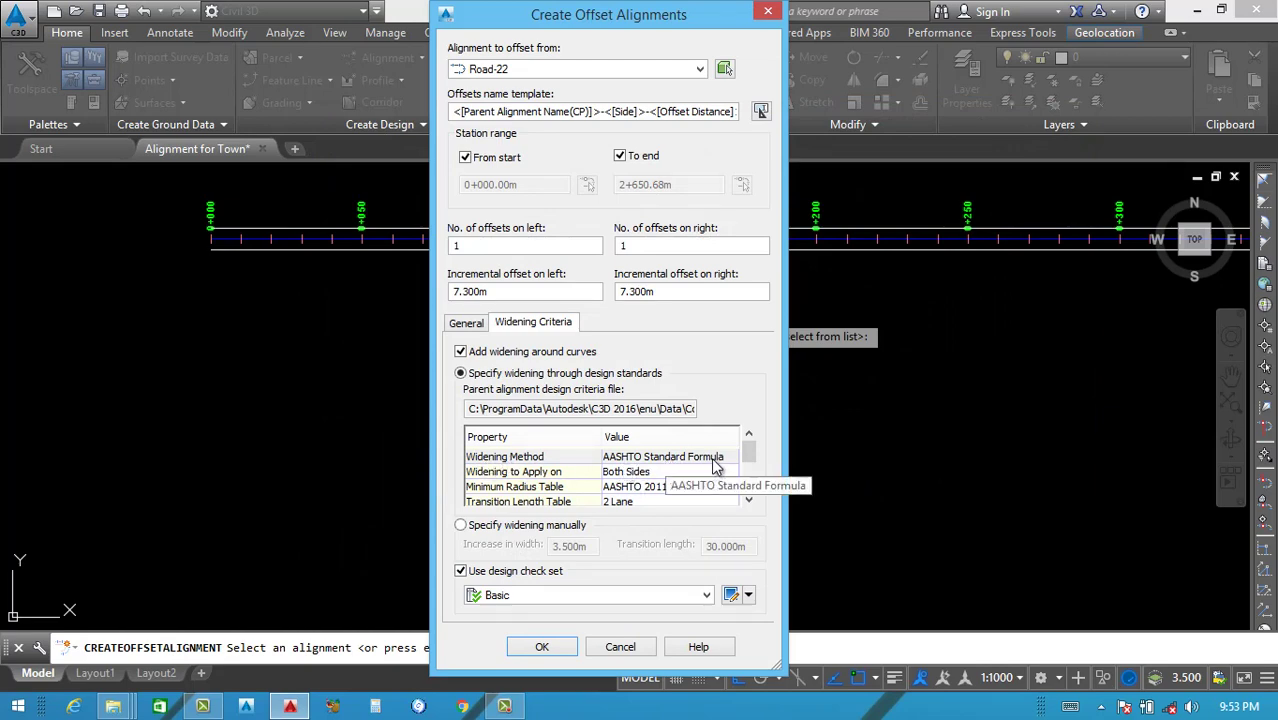
# Check the options for which side the widening applies on and keep Both Sides.
pyautogui.click(749, 501)
pyautogui.click(652, 457)
pyautogui.click(652, 457)
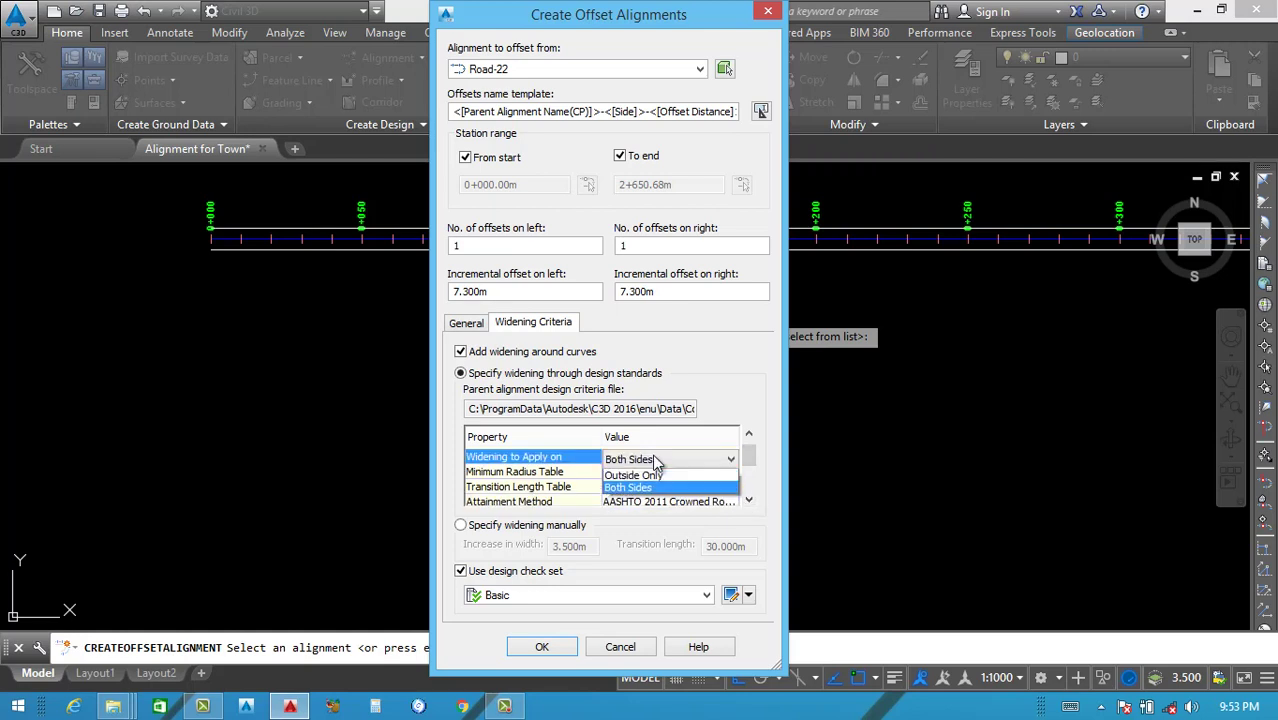
pyautogui.click(632, 503)
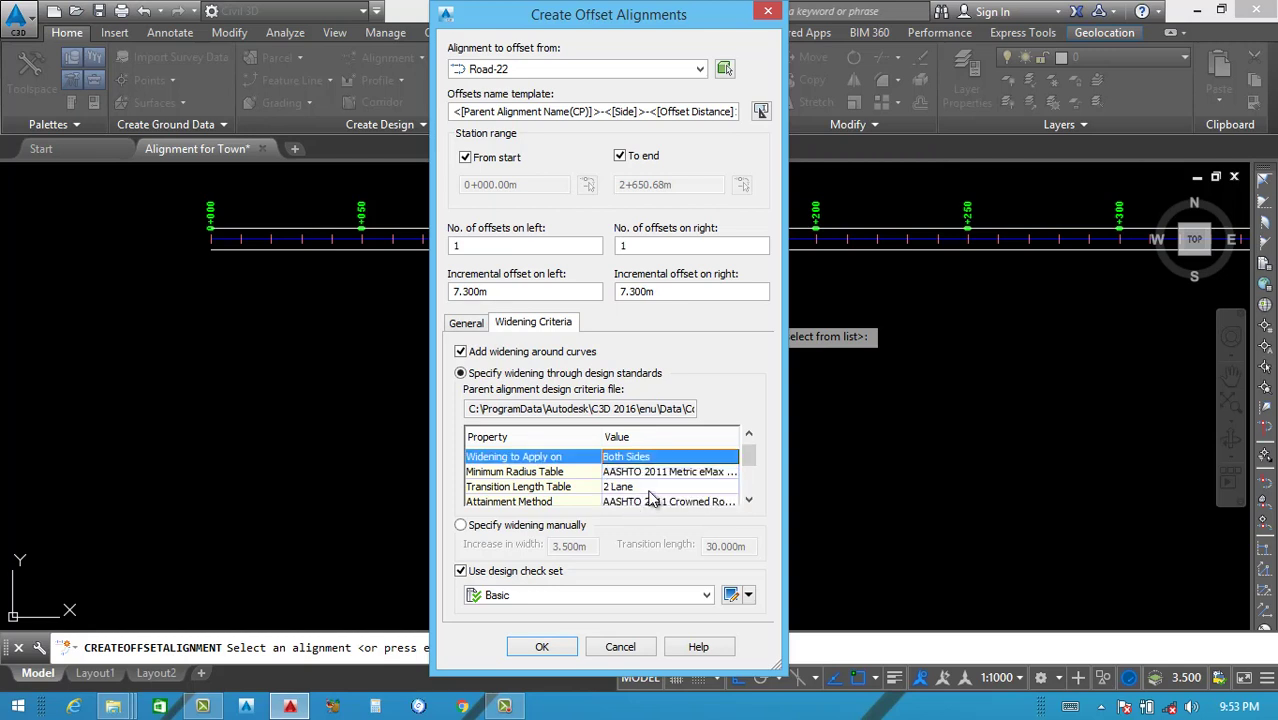
# Review the remaining widening criteria down to the wheelbase length and create one 7.3 m offset alignment on each side of Road-22.
pyautogui.click(749, 500)
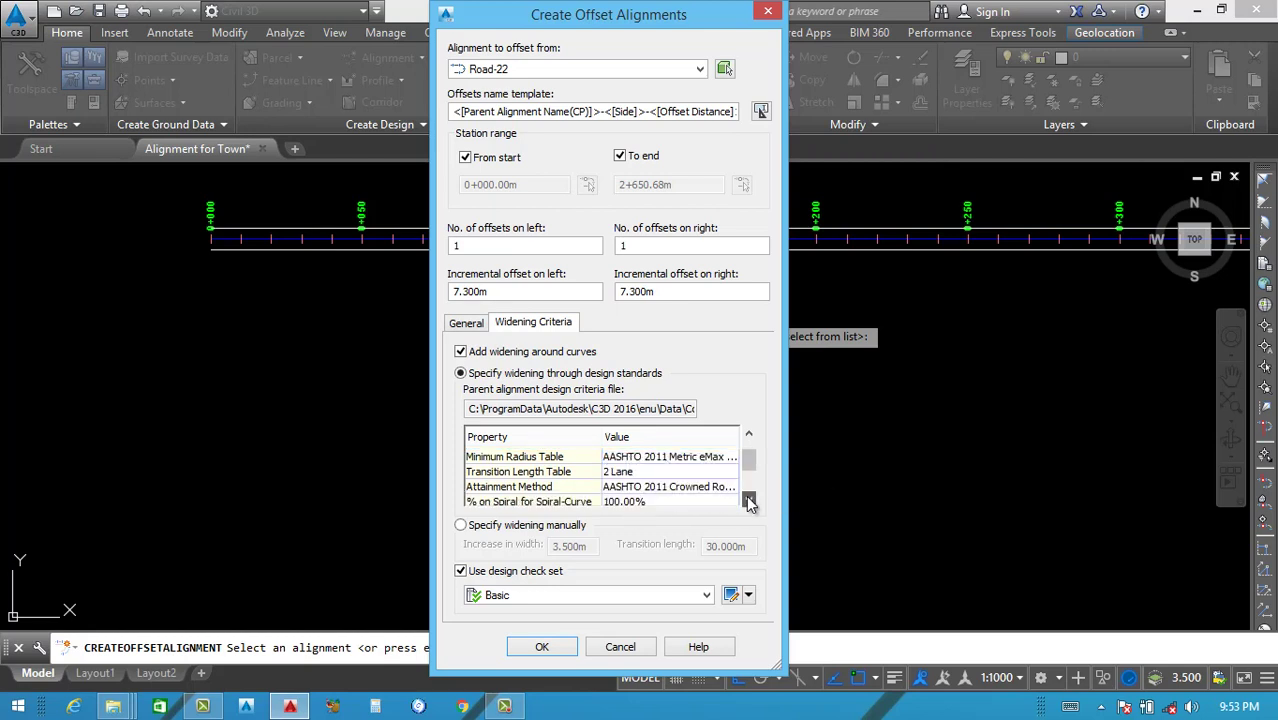
pyautogui.click(749, 500)
pyautogui.click(749, 500)
pyautogui.click(749, 500)
pyautogui.click(749, 500)
pyautogui.click(749, 500)
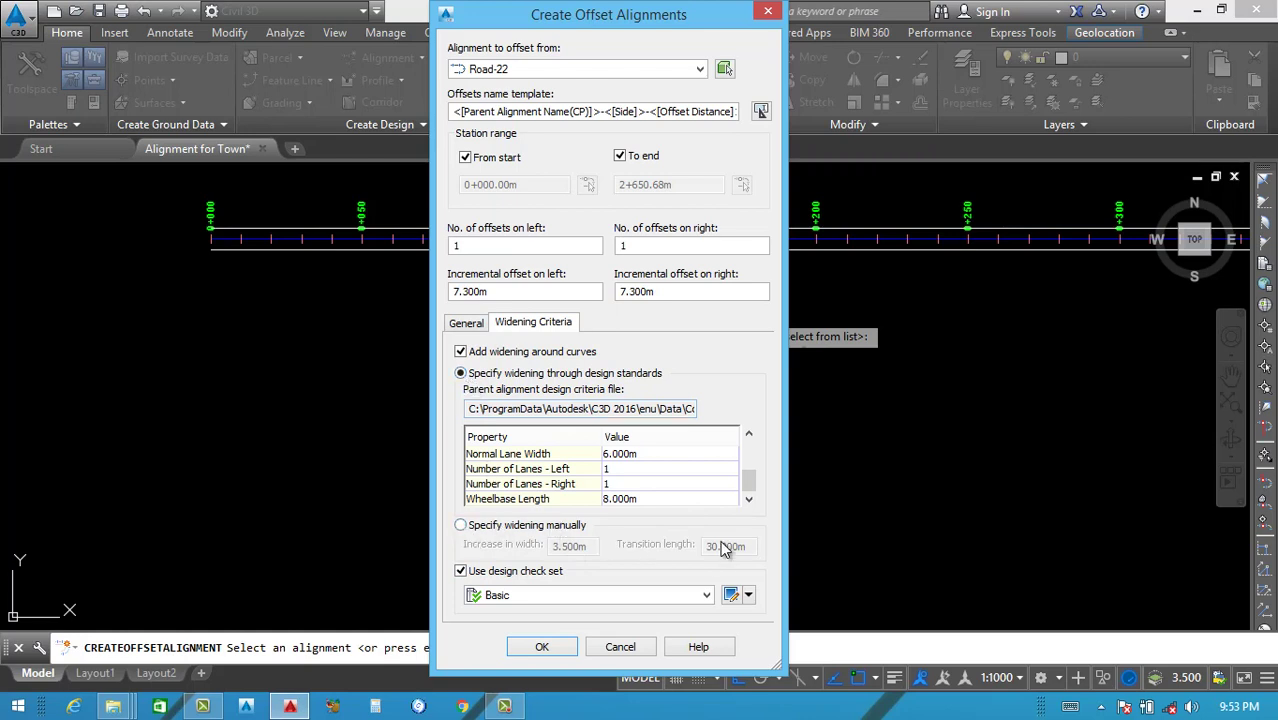
pyautogui.moveTo(748, 484)
pyautogui.mouseDown()
pyautogui.moveTo(748, 447)
pyautogui.moveTo(747, 480)
pyautogui.mouseUp()
pyautogui.click(748, 500)
pyautogui.scroll(5, 744, 484)
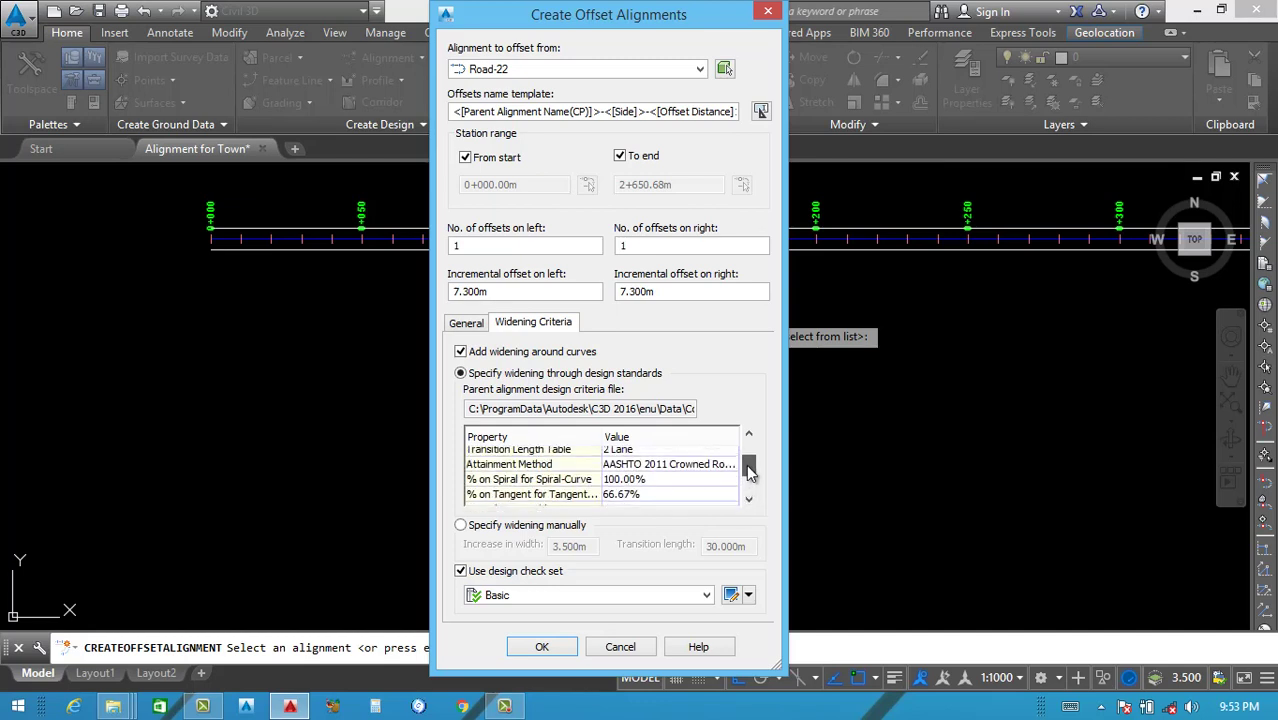
pyautogui.scroll(-4, 750, 487)
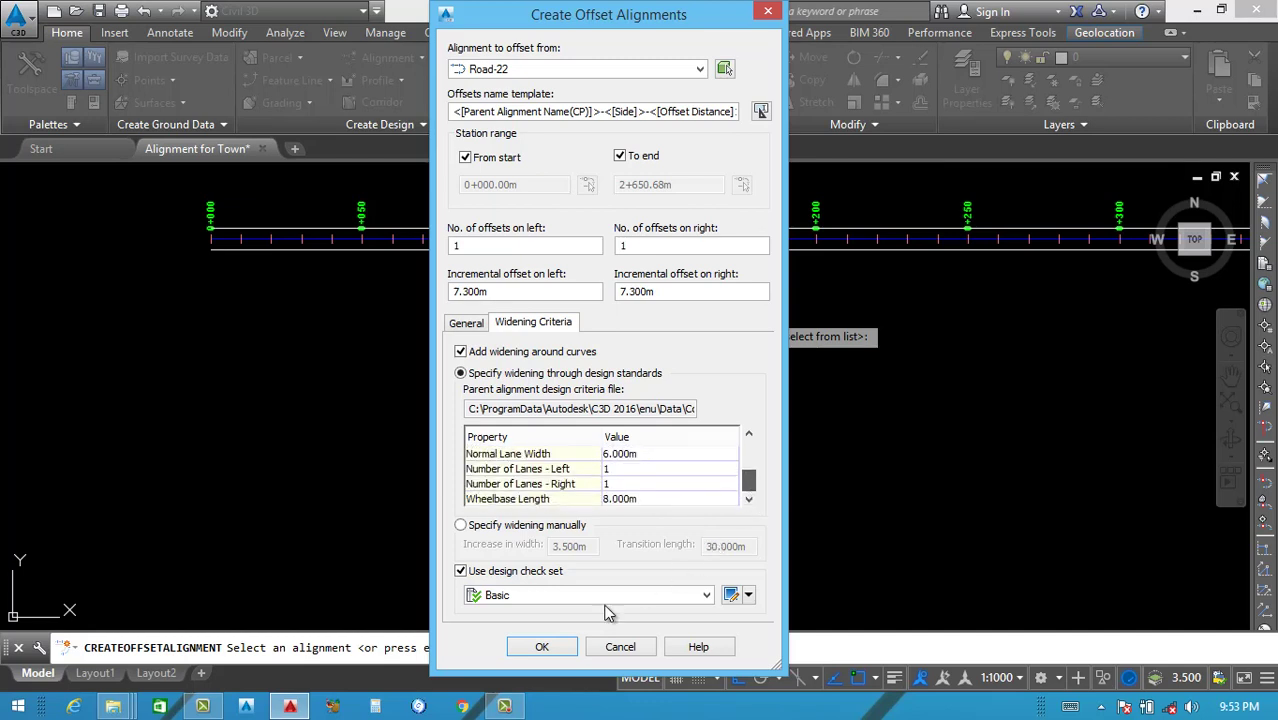
pyautogui.click(543, 648)
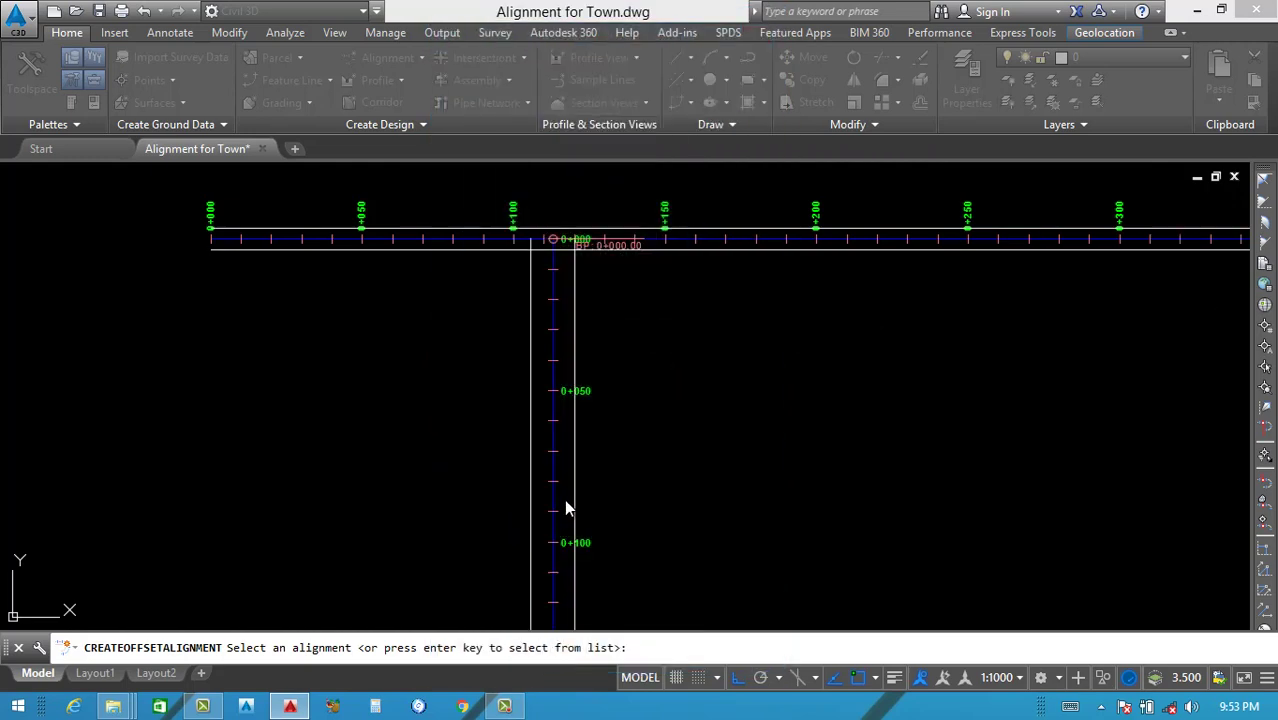
pyautogui.press('Escape')
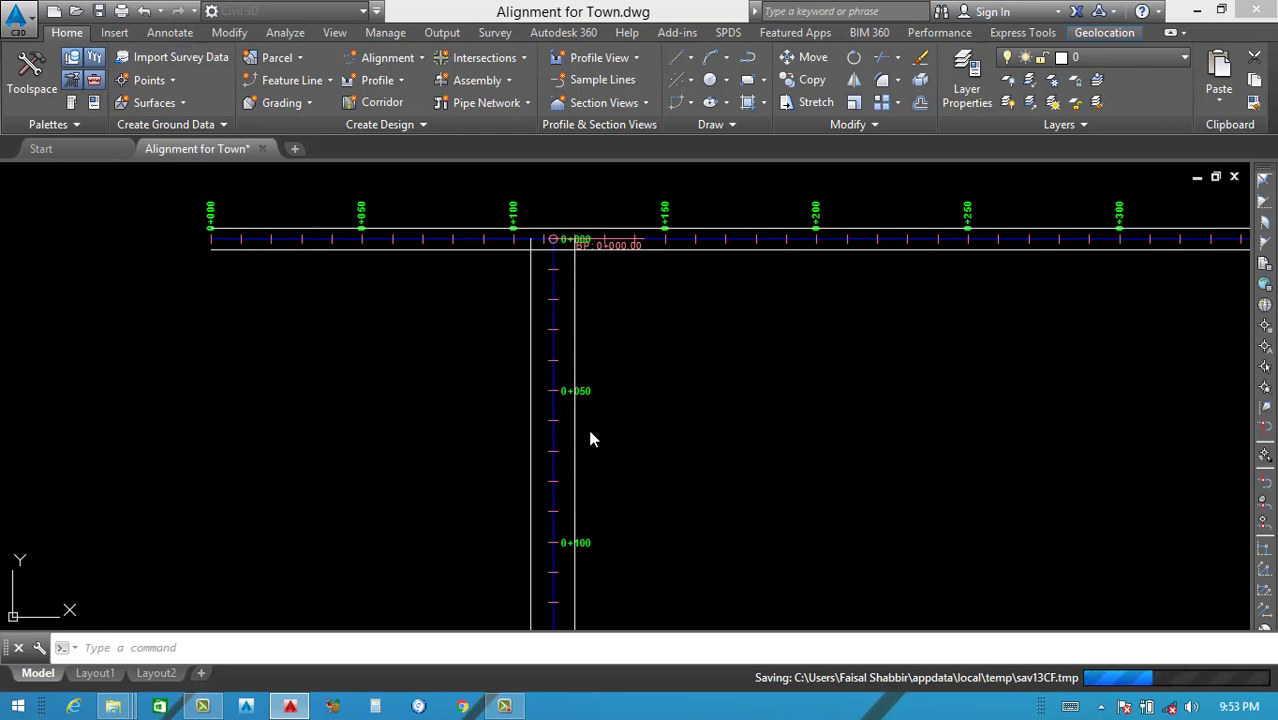
# Examine the widened Road-22 offsets along the lower-left curve and at the transition before its start point.
pyautogui.scroll(-6, 510, 418)
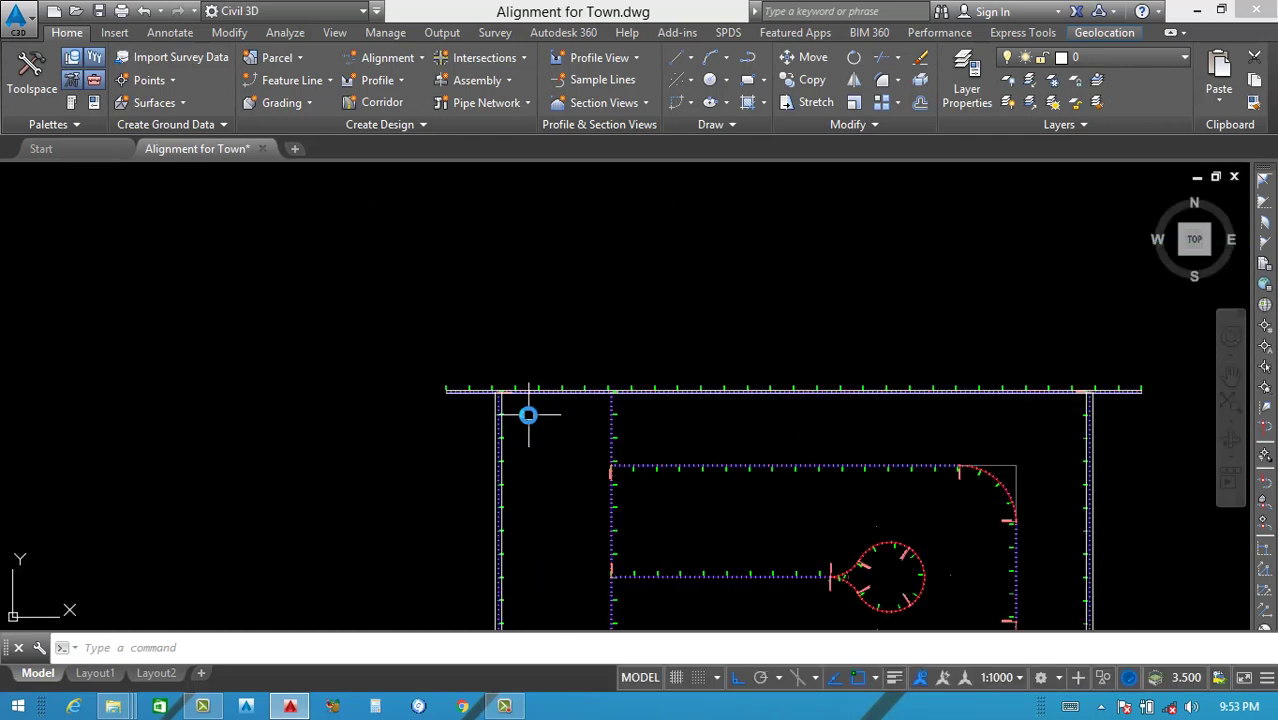
pyautogui.scroll(8, 519, 502)
pyautogui.scroll(-6, 494, 486)
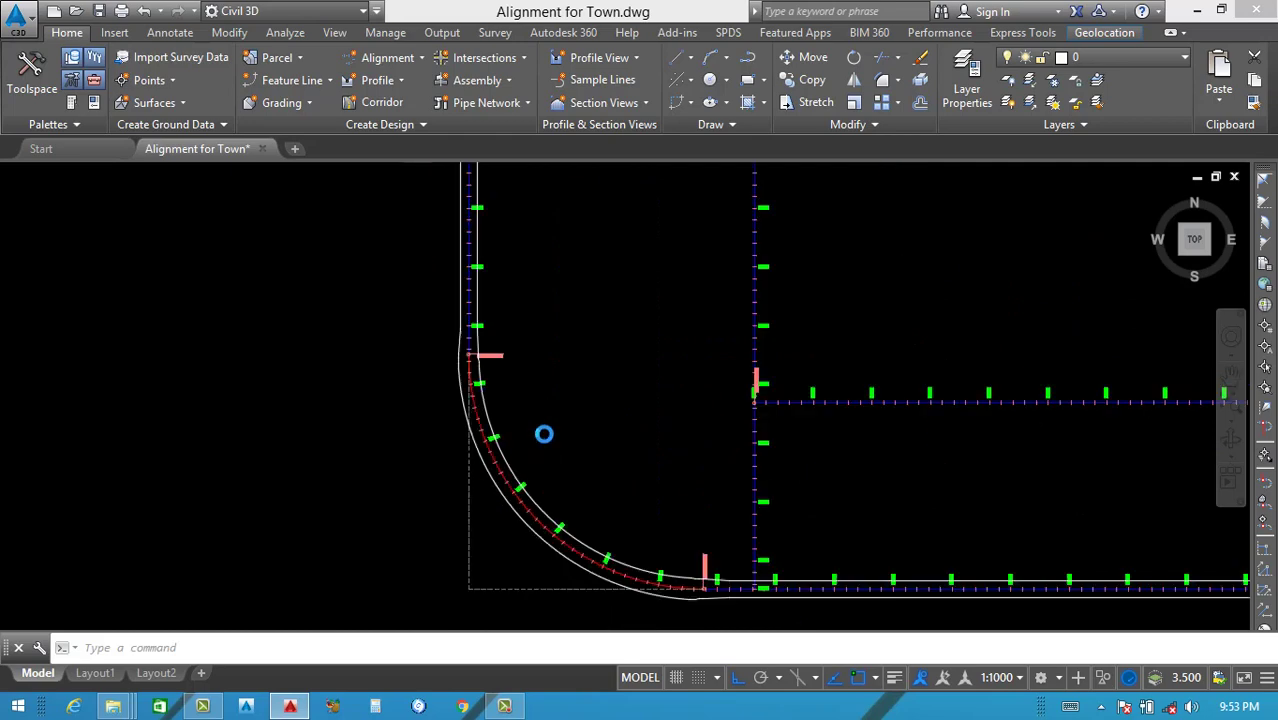
pyautogui.scroll(8, 494, 397)
pyautogui.scroll(3, 515, 370)
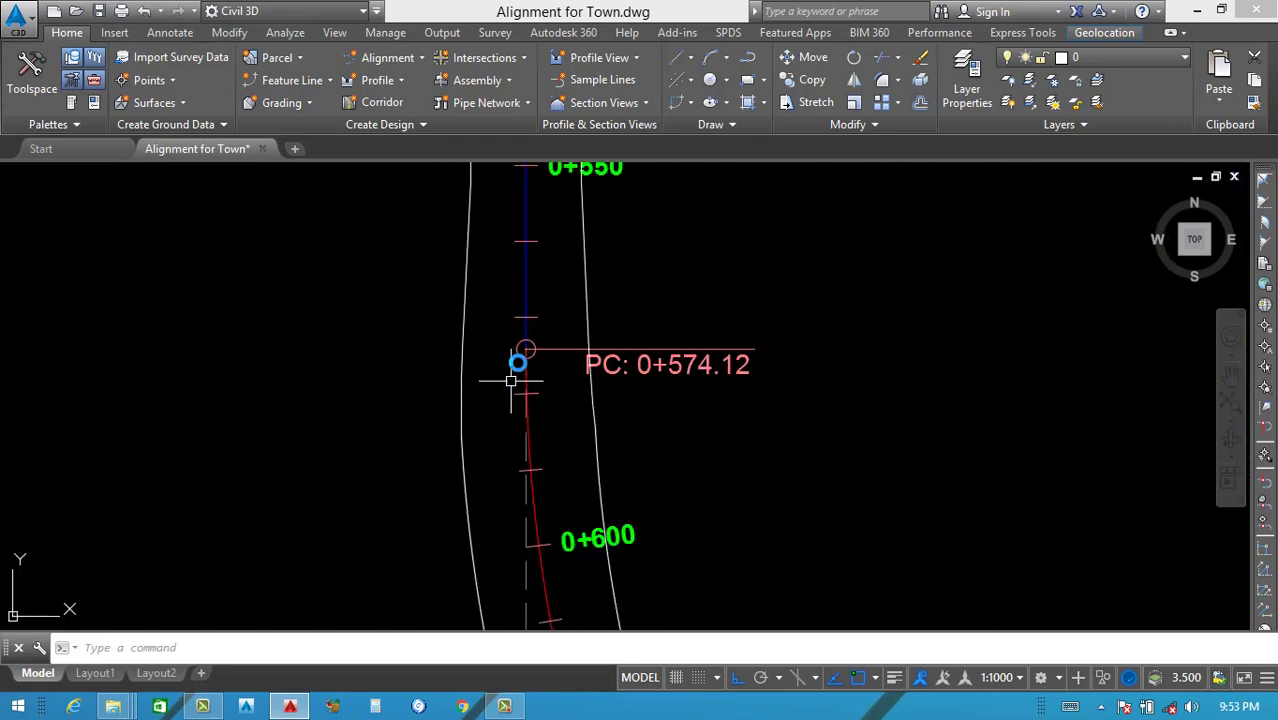
pyautogui.scroll(-5, 513, 379)
pyautogui.scroll(5, 519, 391)
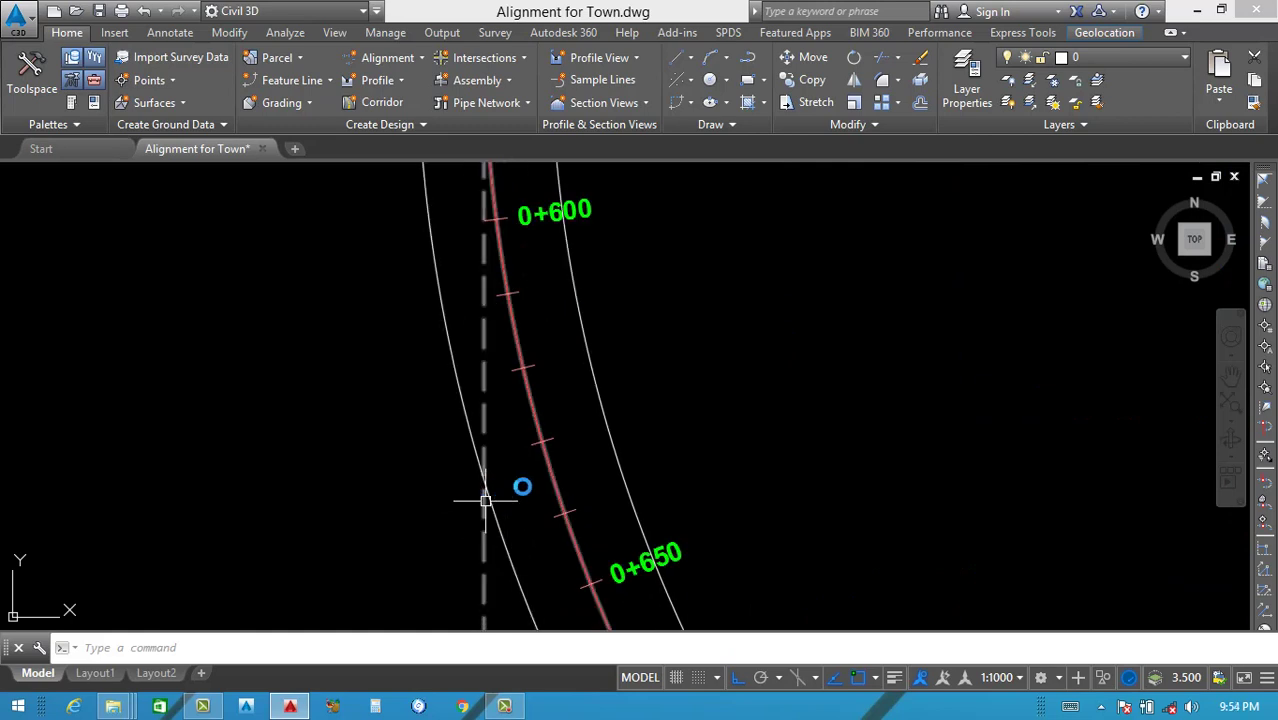
pyautogui.scroll(-5, 522, 486)
pyautogui.scroll(2, 530, 425)
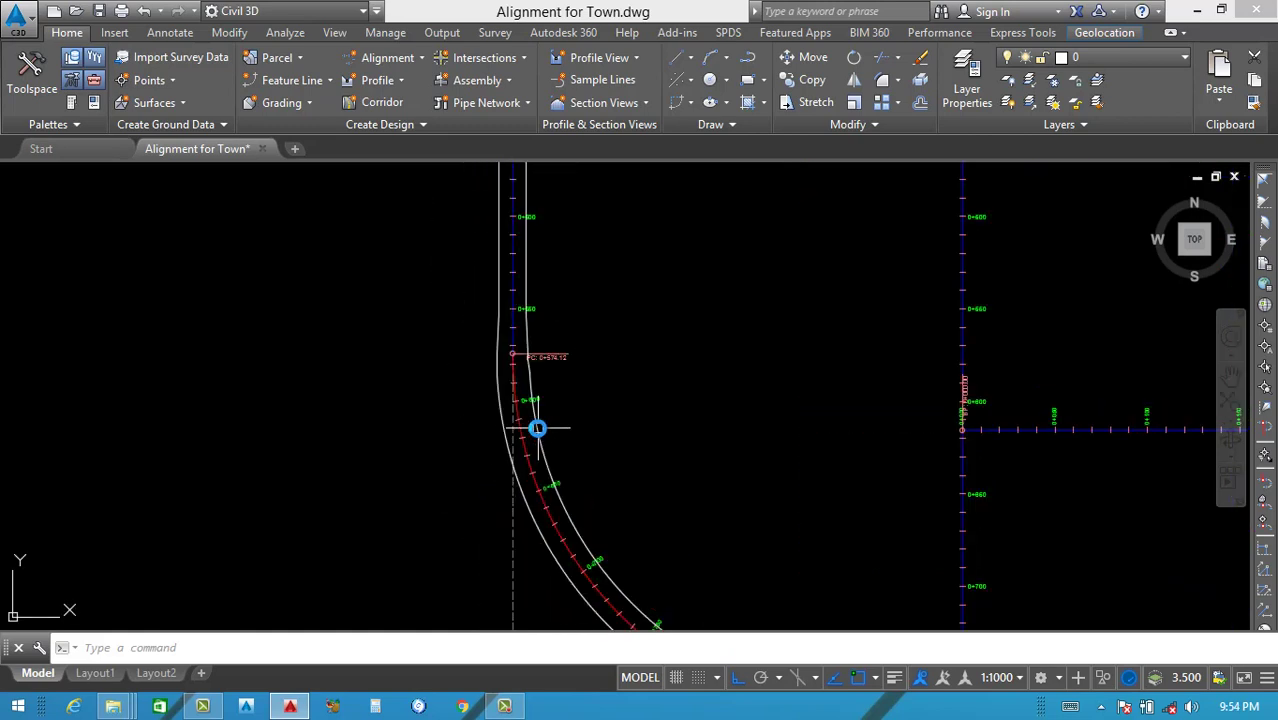
pyautogui.scroll(5, 528, 468)
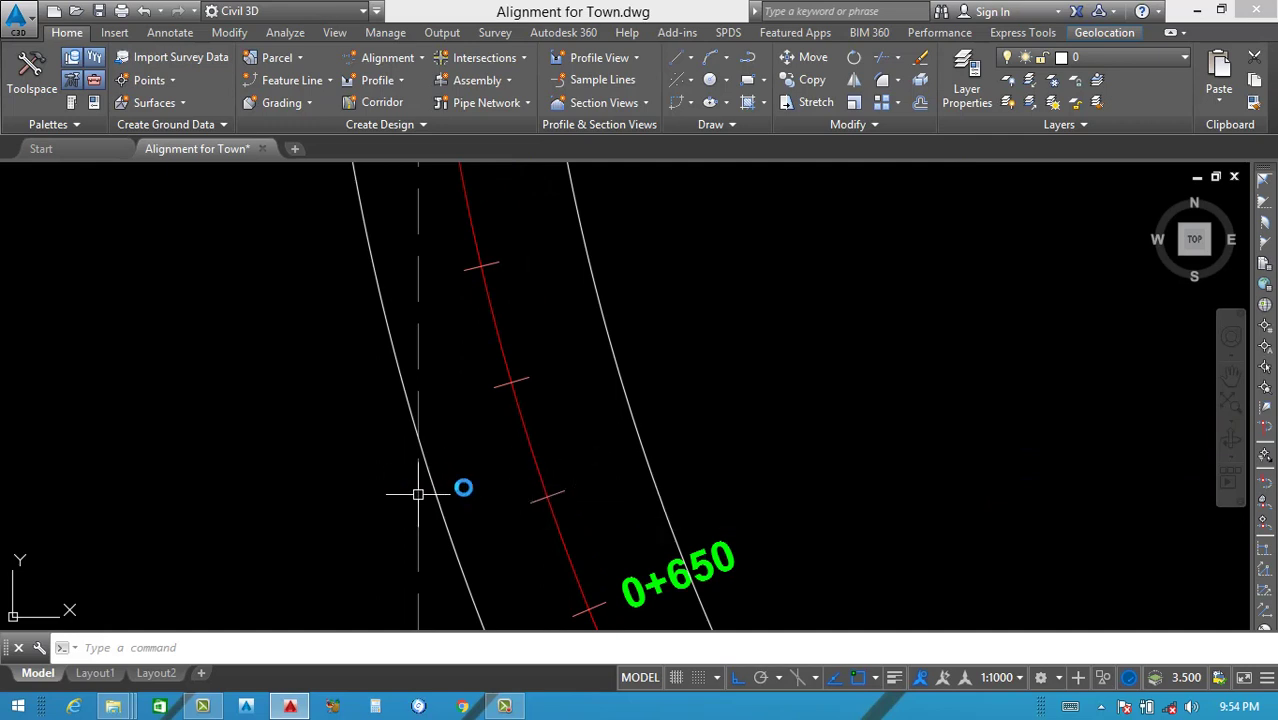
pyautogui.scroll(-5, 533, 482)
pyautogui.scroll(3, 517, 291)
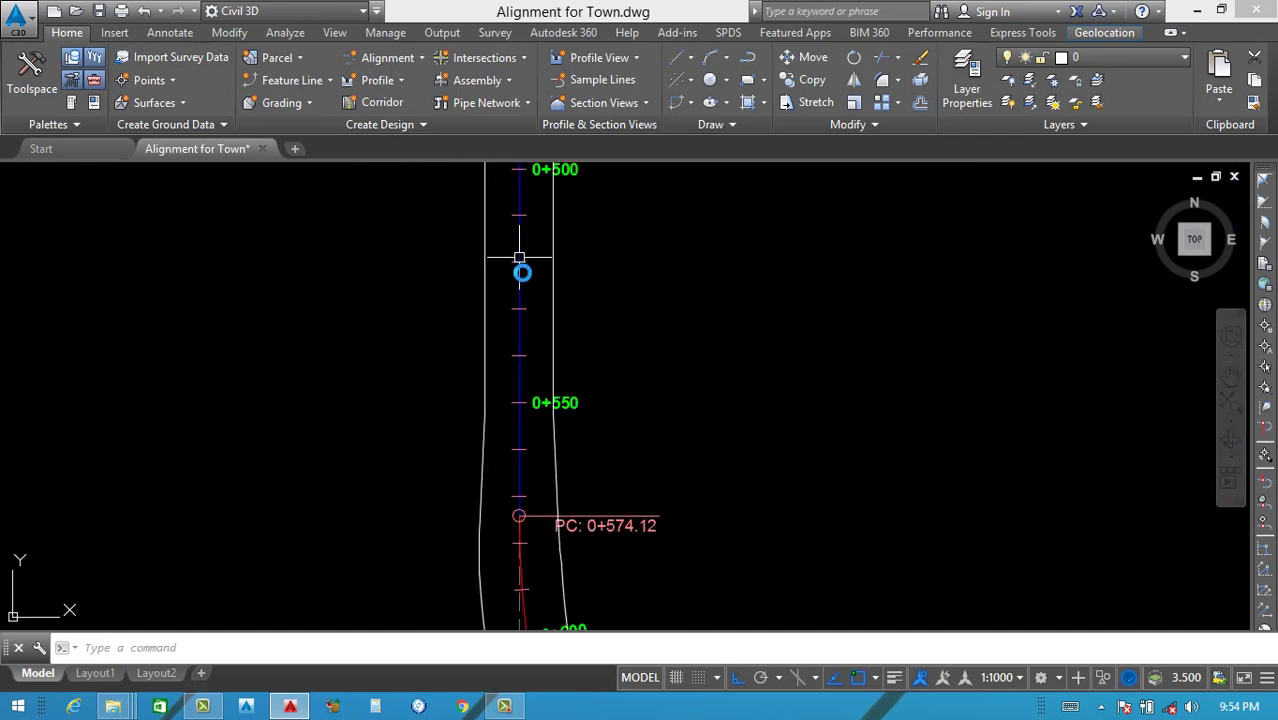
# Measure the offset from the centreline to the western offset alignment on the straight before station 0+550 with an aligned dimension.
pyautogui.write('DAL')
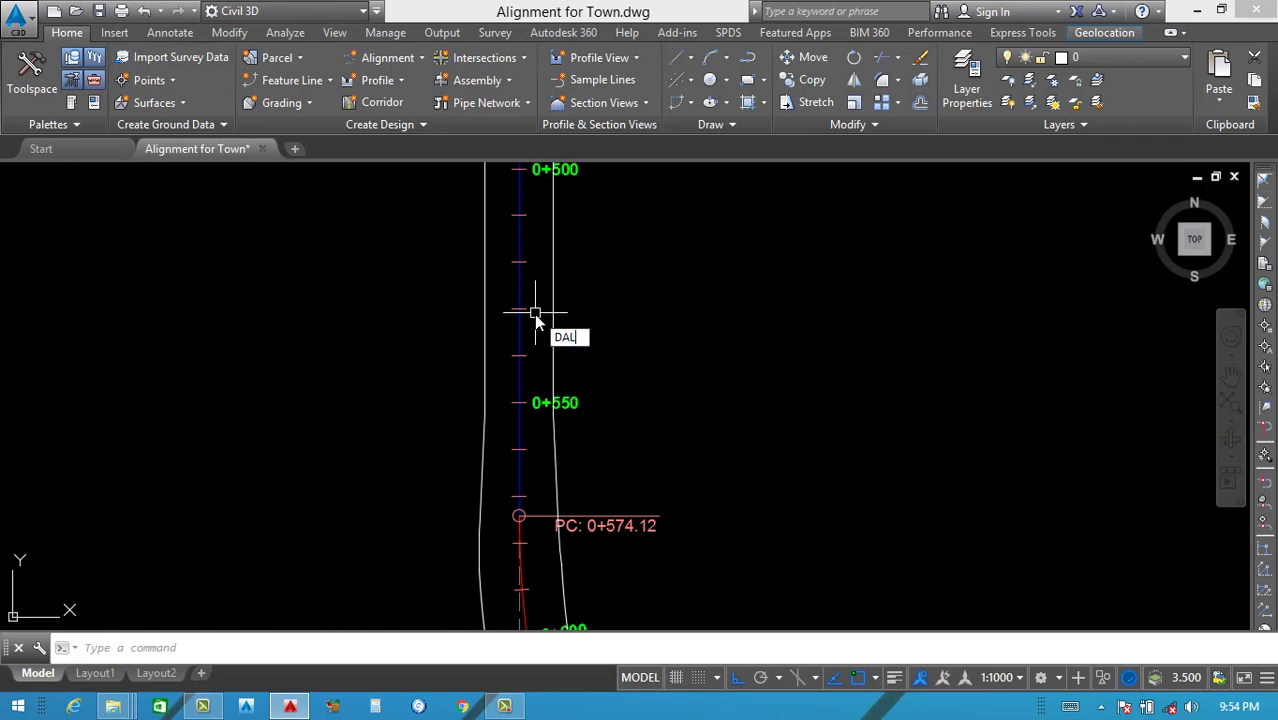
pyautogui.press('Return')
pyautogui.scroll(2, 527, 340)
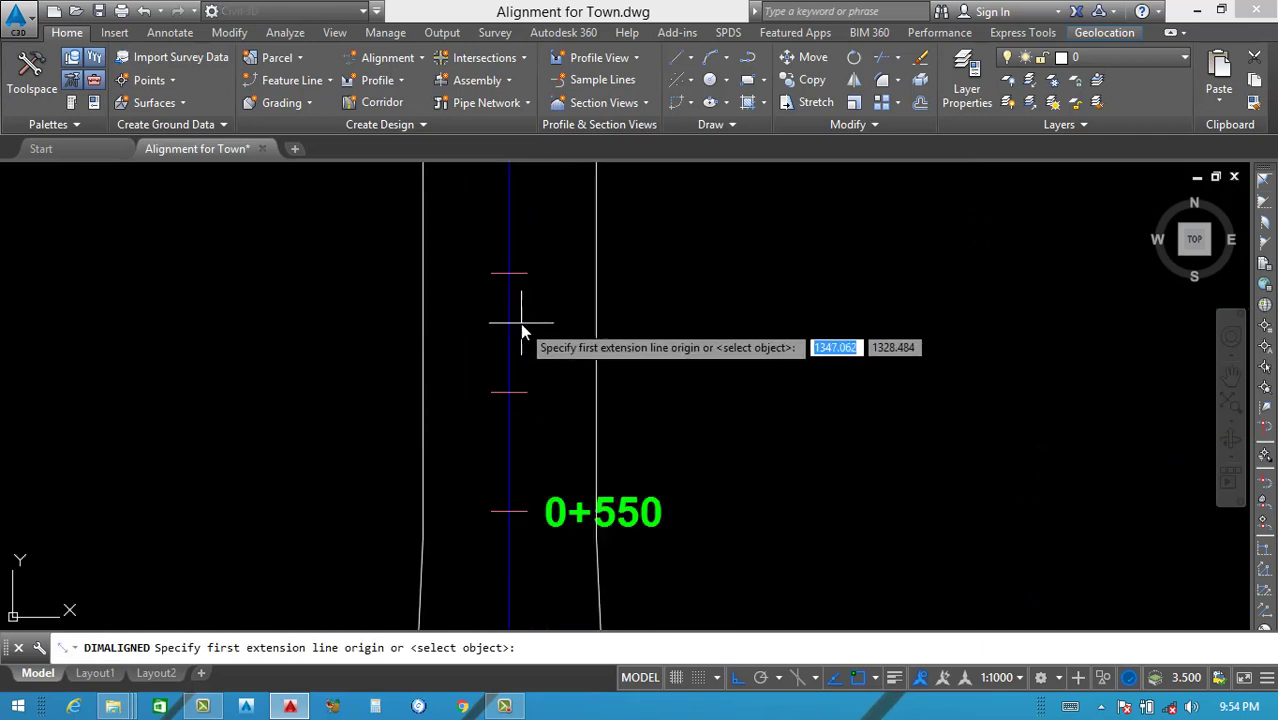
pyautogui.scroll(4, 522, 330)
pyautogui.click(490, 358)
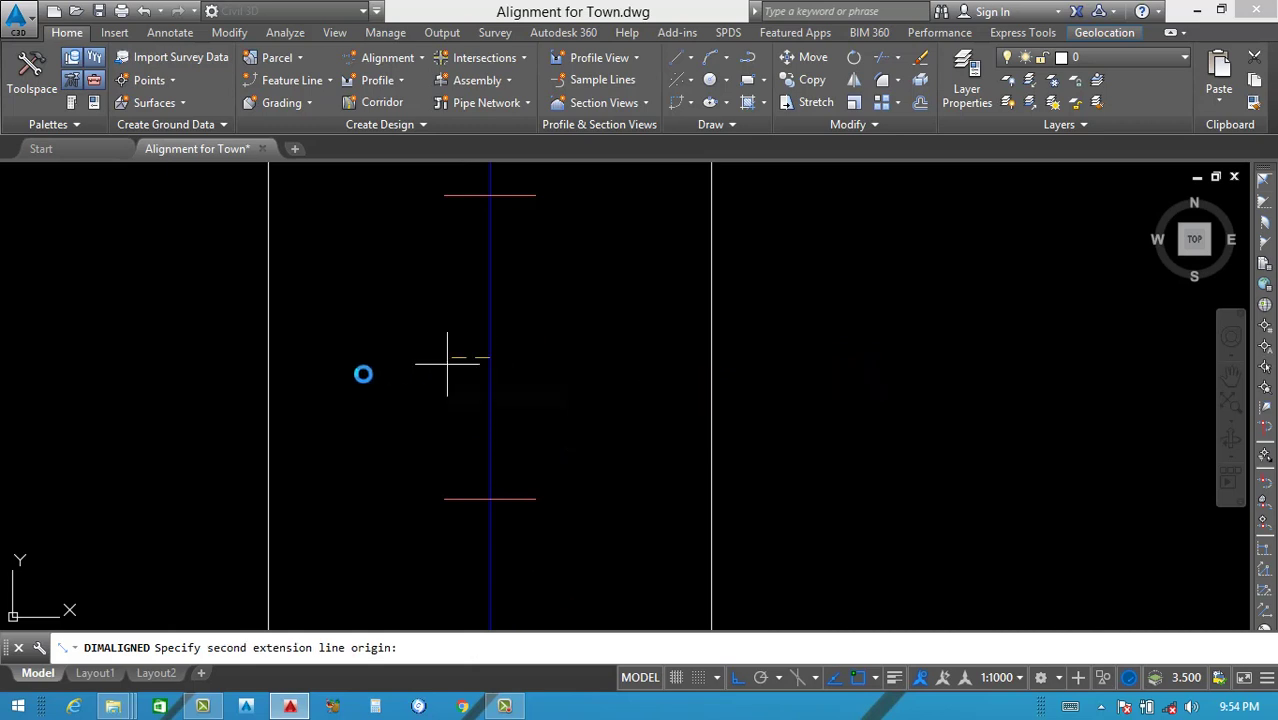
pyautogui.click(266, 361)
pyautogui.scroll(4, 314, 360)
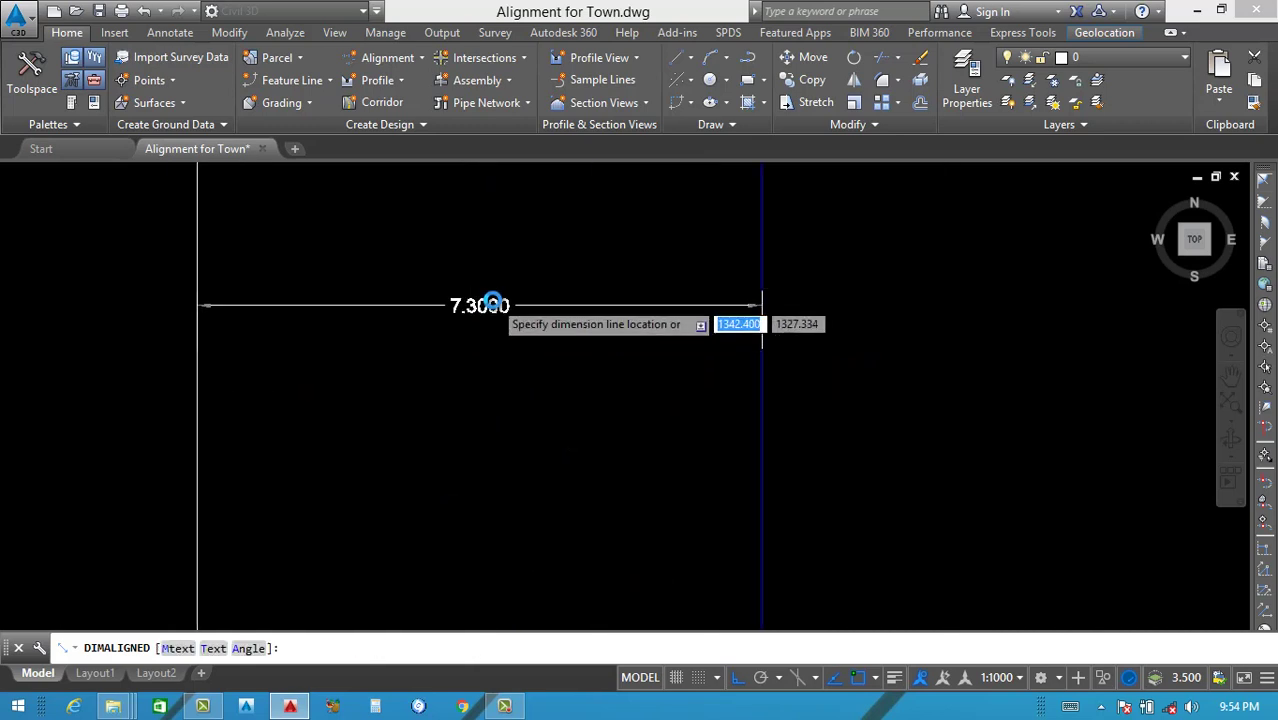
pyautogui.scroll(-10, 522, 308)
pyautogui.press('Escape')
# Measure the offset from the centreline to the outer offset alignment on the curve past station 0+650 with an aligned dimension.
pyautogui.scroll(5, 566, 510)
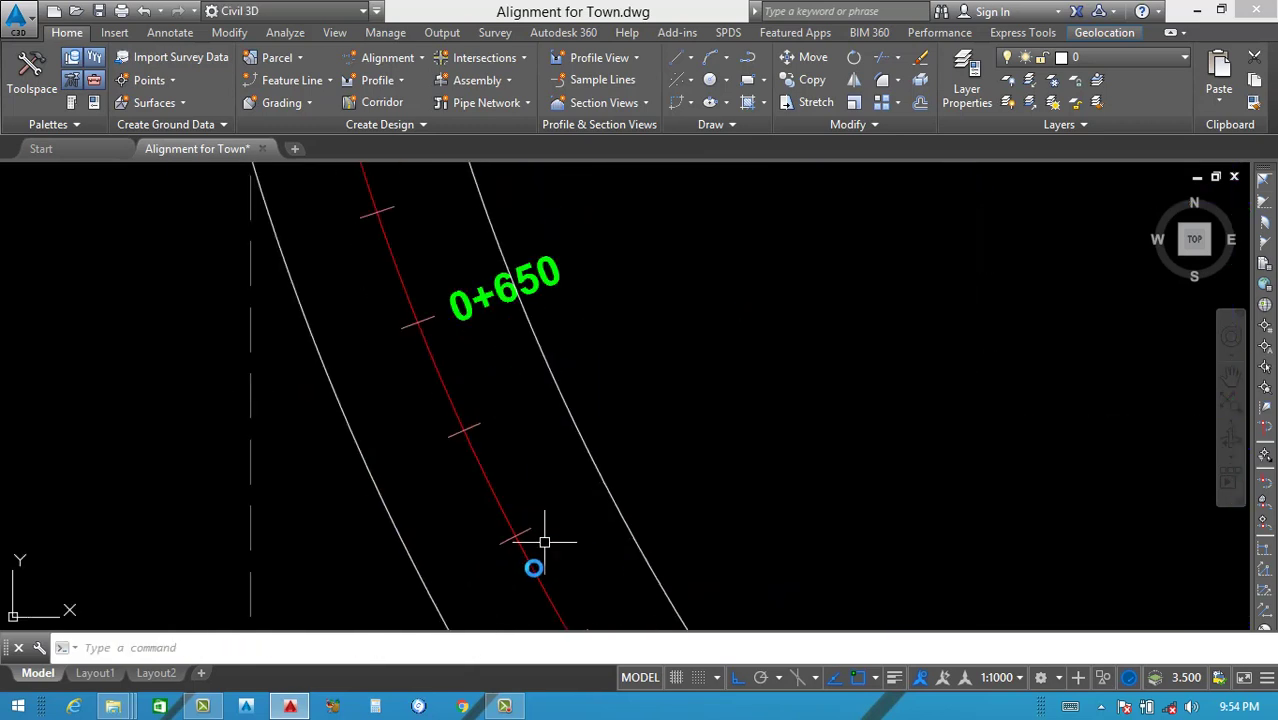
pyautogui.press('Return')
pyautogui.click(490, 612)
pyautogui.scroll(-4, 525, 550)
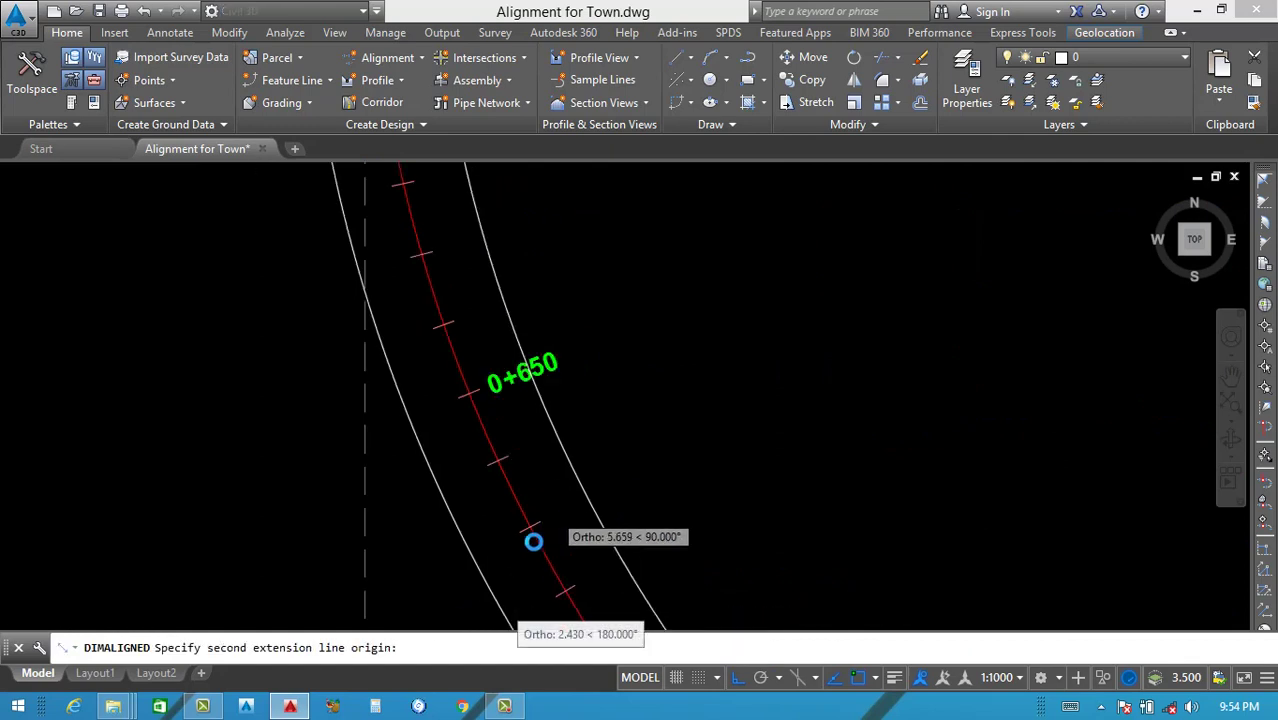
pyautogui.scroll(3, 533, 541)
pyautogui.click(527, 538)
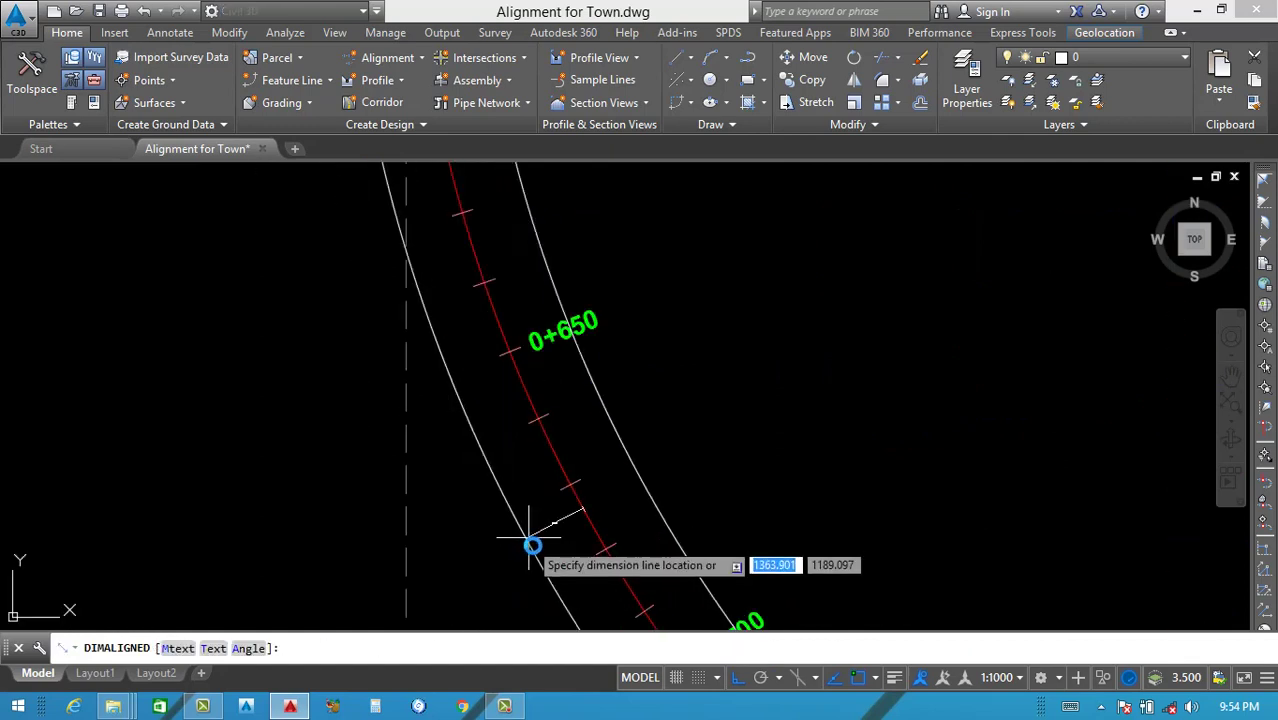
pyautogui.scroll(6, 545, 530)
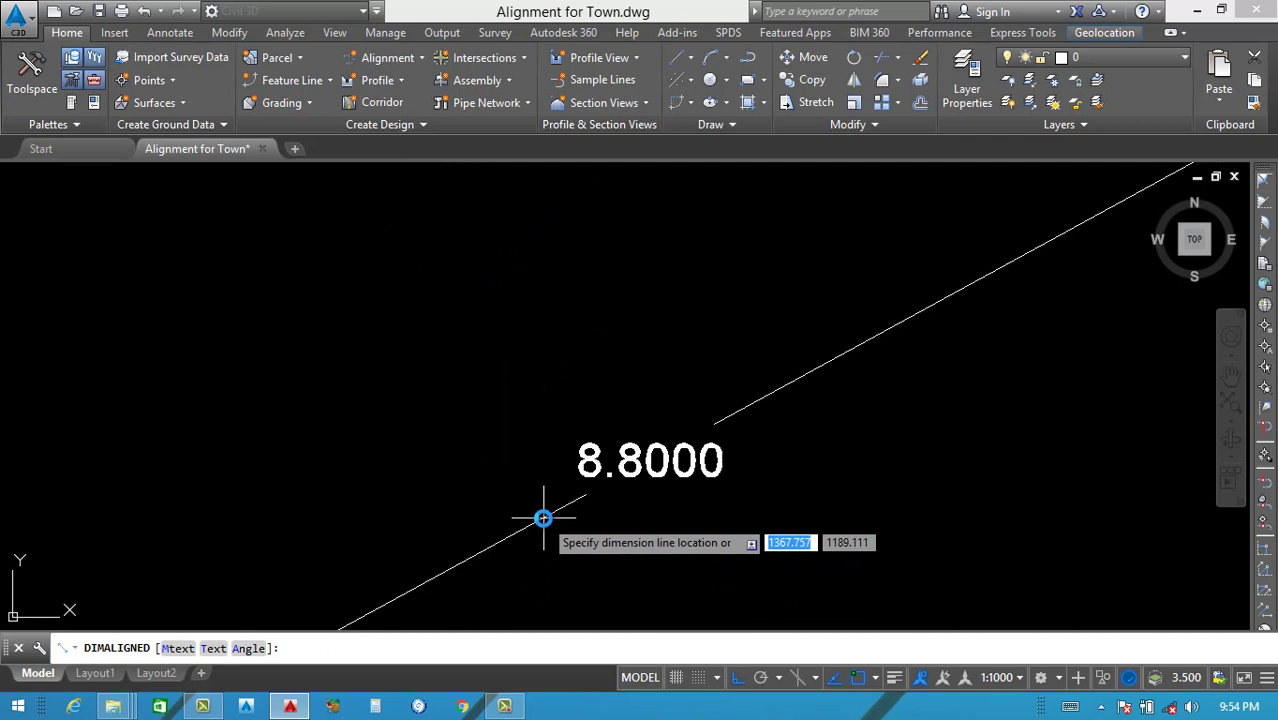
pyautogui.moveTo(545, 524); pyautogui.dragTo(540, 514, button='middle')
pyautogui.scroll(-8, 540, 514)
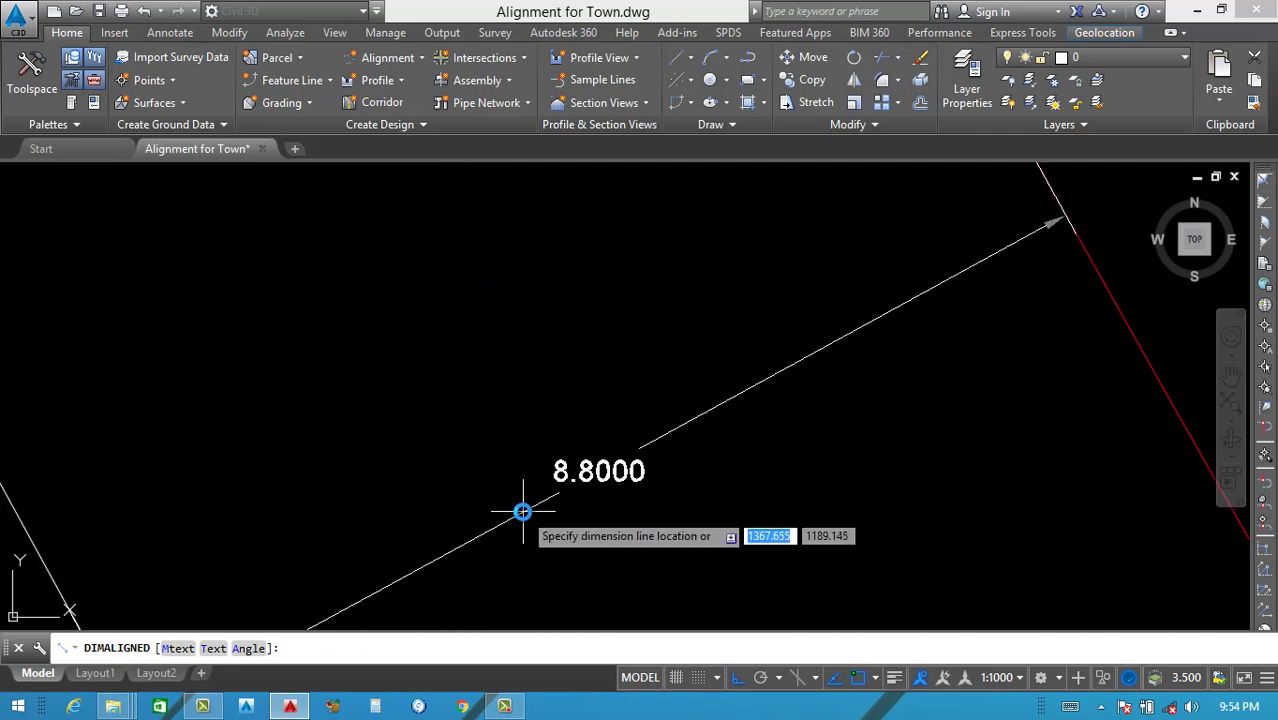
pyautogui.scroll(-6, 607, 434)
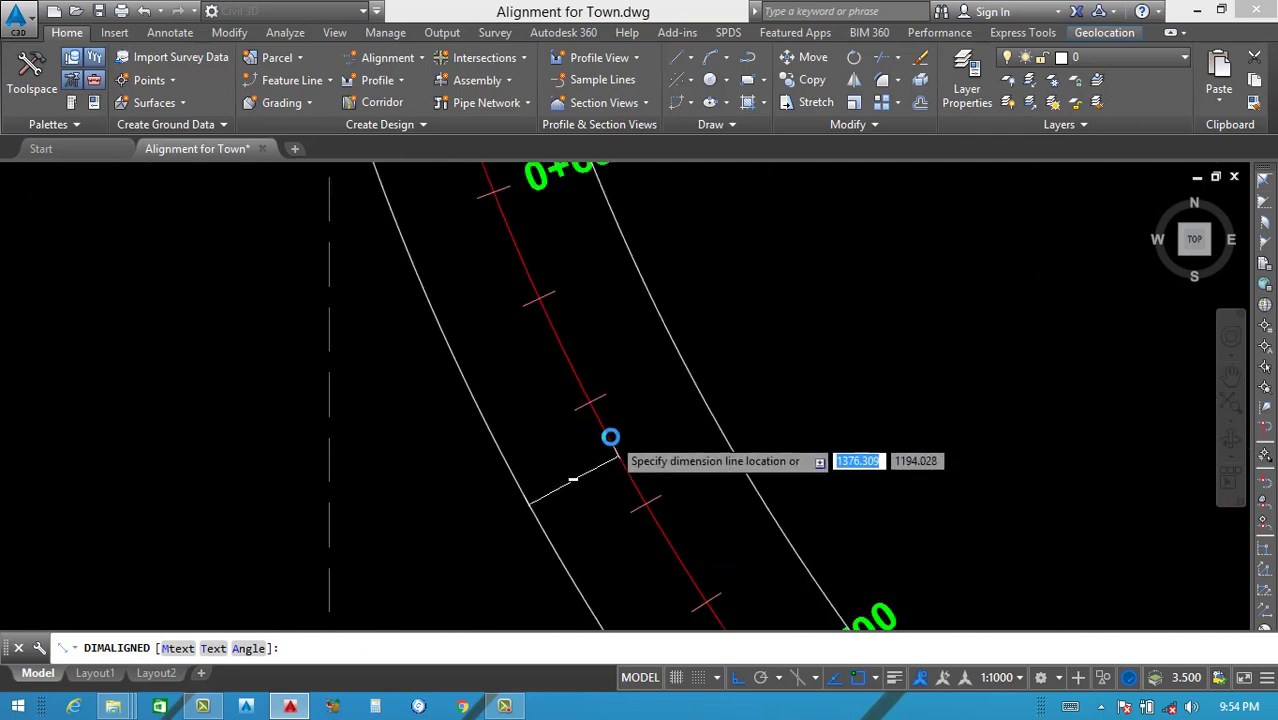
pyautogui.press('Escape')
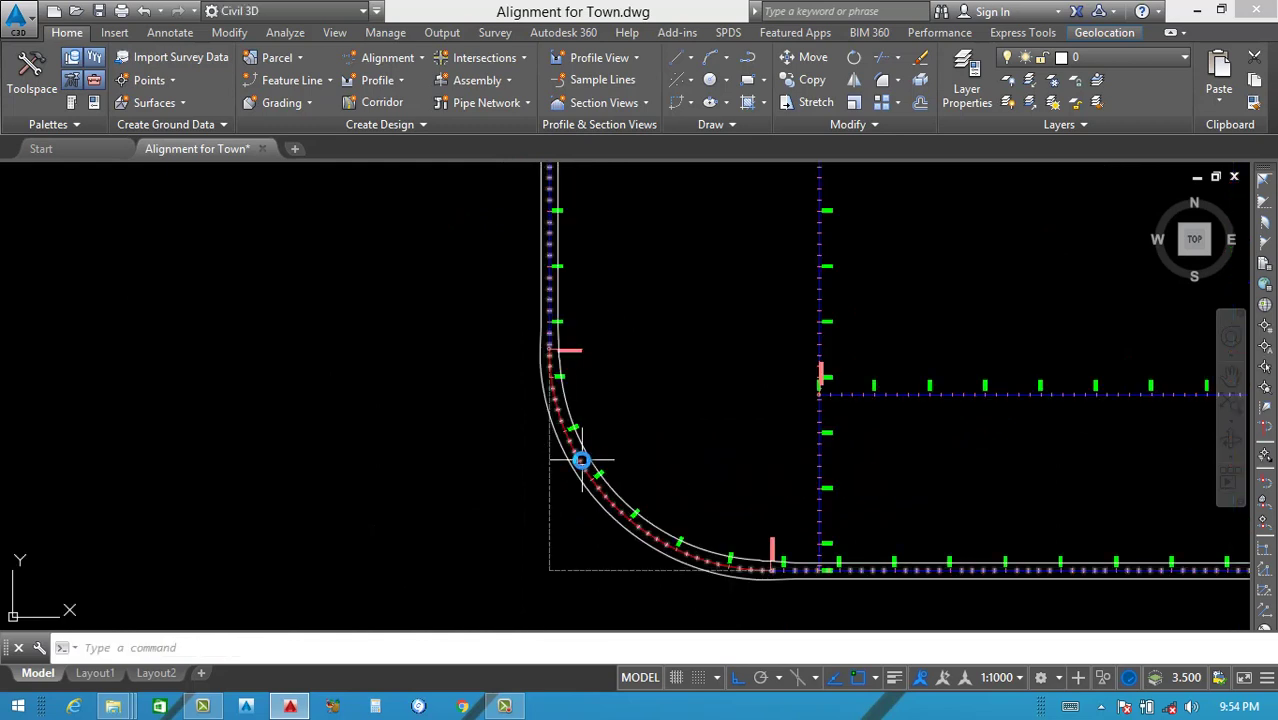
# Examine the widened Road-22 offsets around the lower-left and lower-right curves and compare them with the inner loop road.
pyautogui.scroll(2, 579, 457)
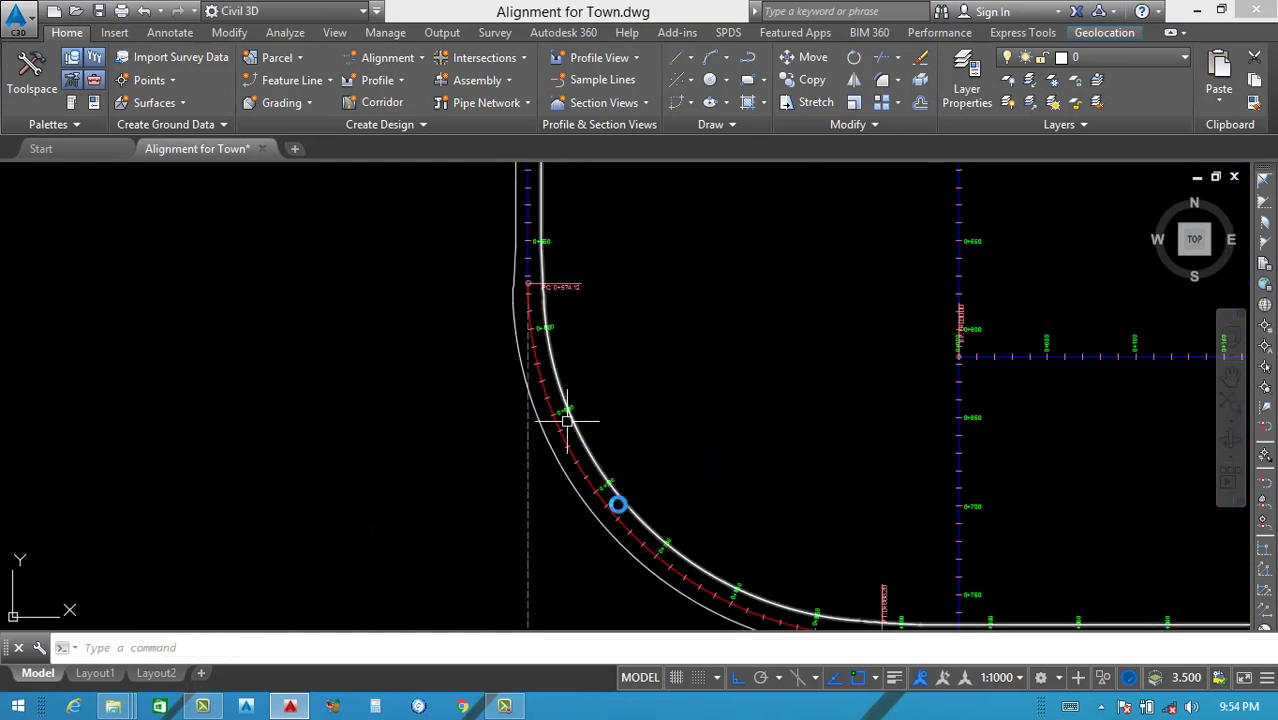
pyautogui.scroll(-3, 565, 448)
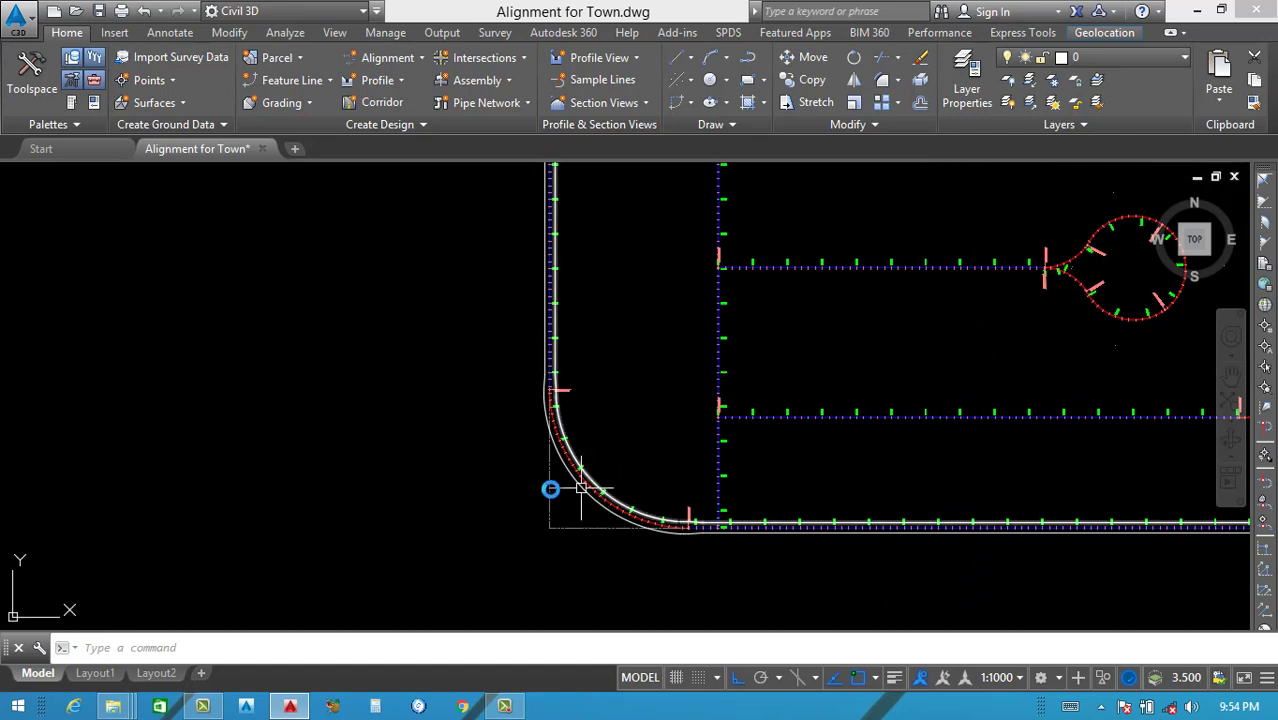
pyautogui.scroll(-7, 585, 482)
pyautogui.scroll(7, 738, 476)
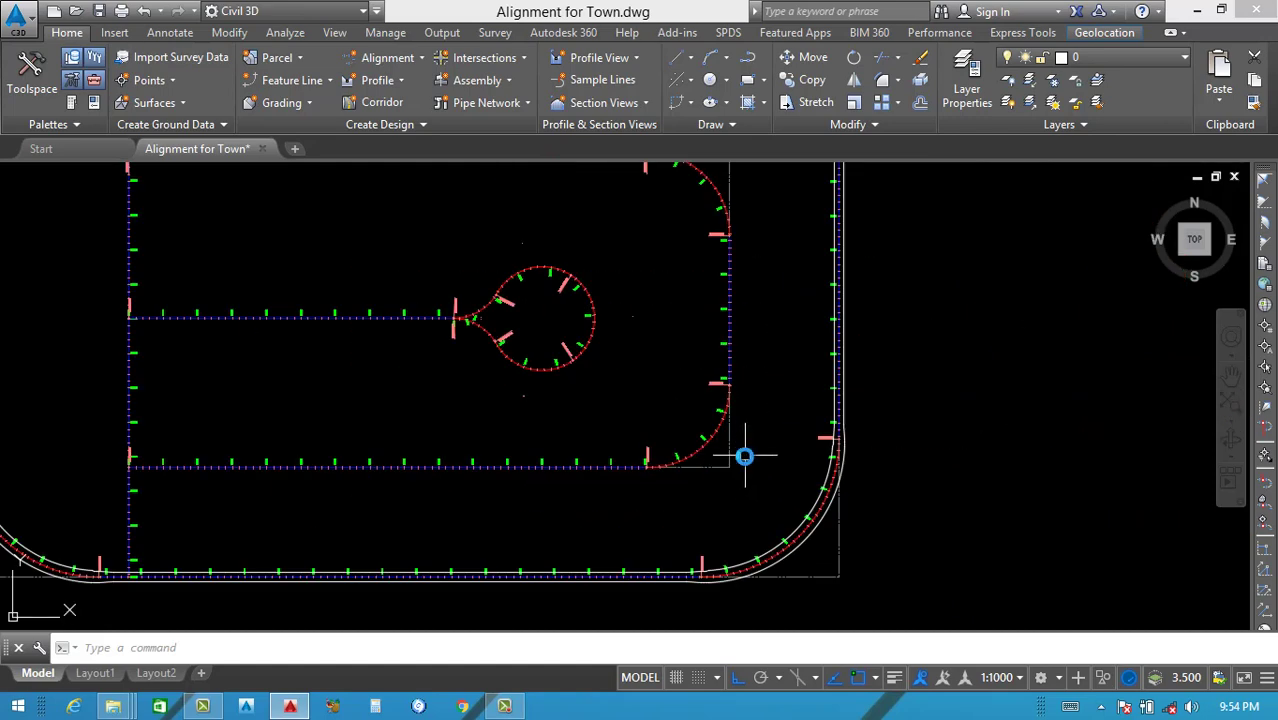
pyautogui.scroll(3, 740, 450)
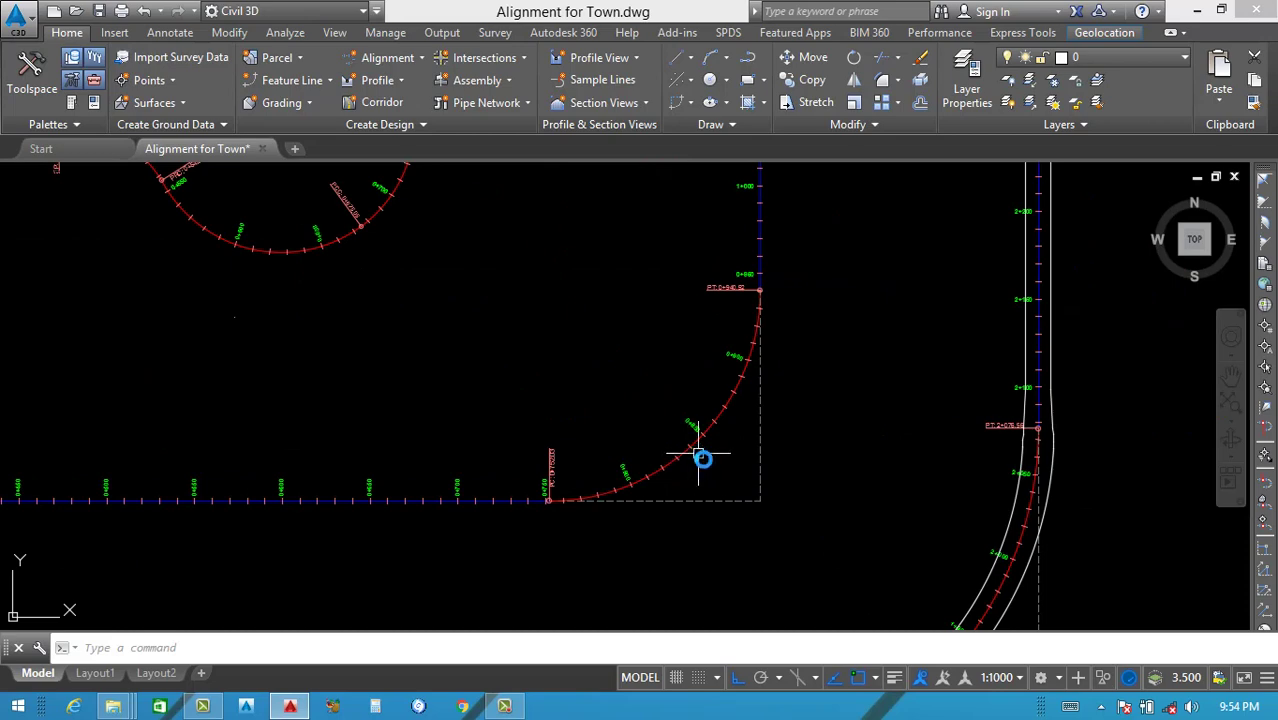
pyautogui.scroll(-3, 701, 458)
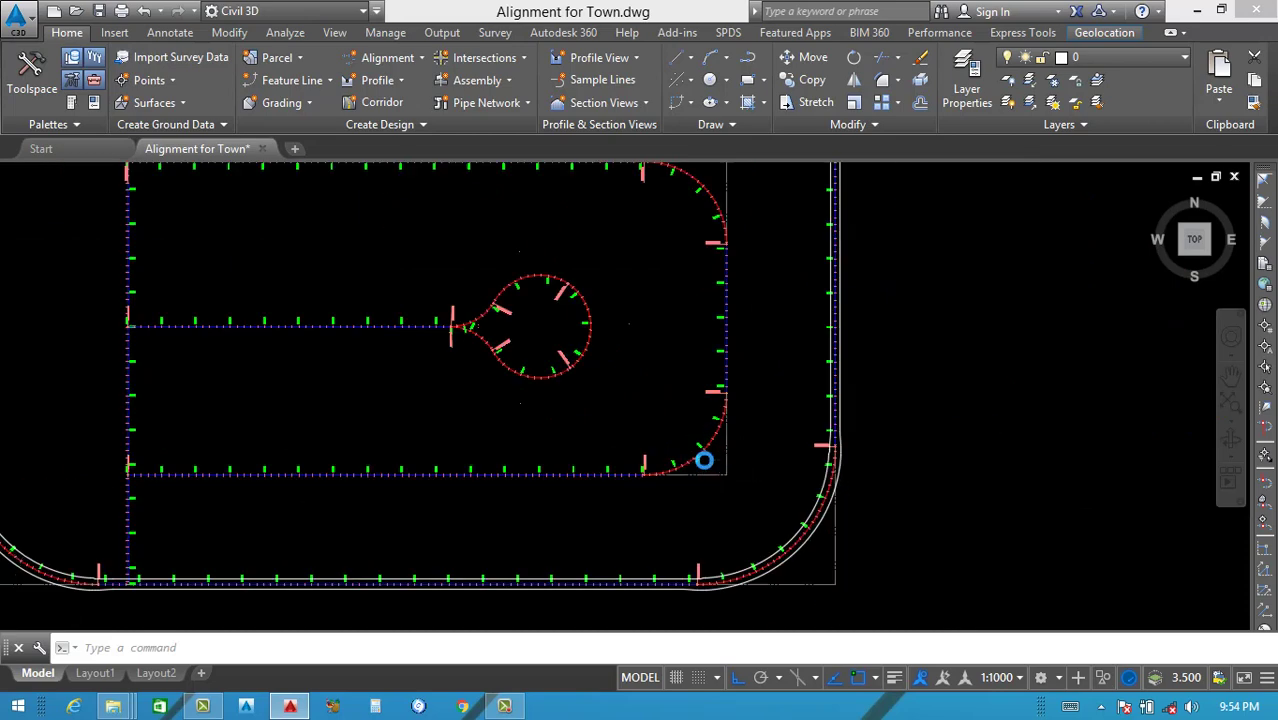
pyautogui.scroll(-3, 842, 485)
pyautogui.scroll(5, 856, 522)
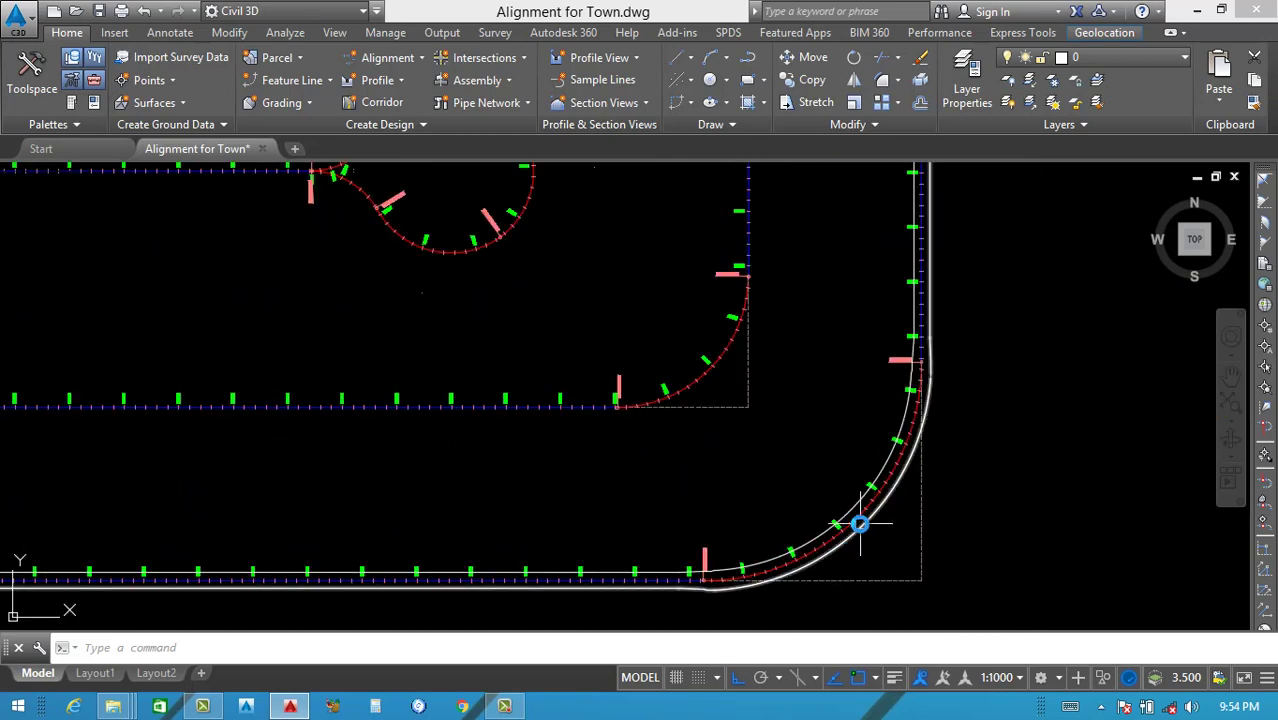
pyautogui.scroll(5, 863, 531)
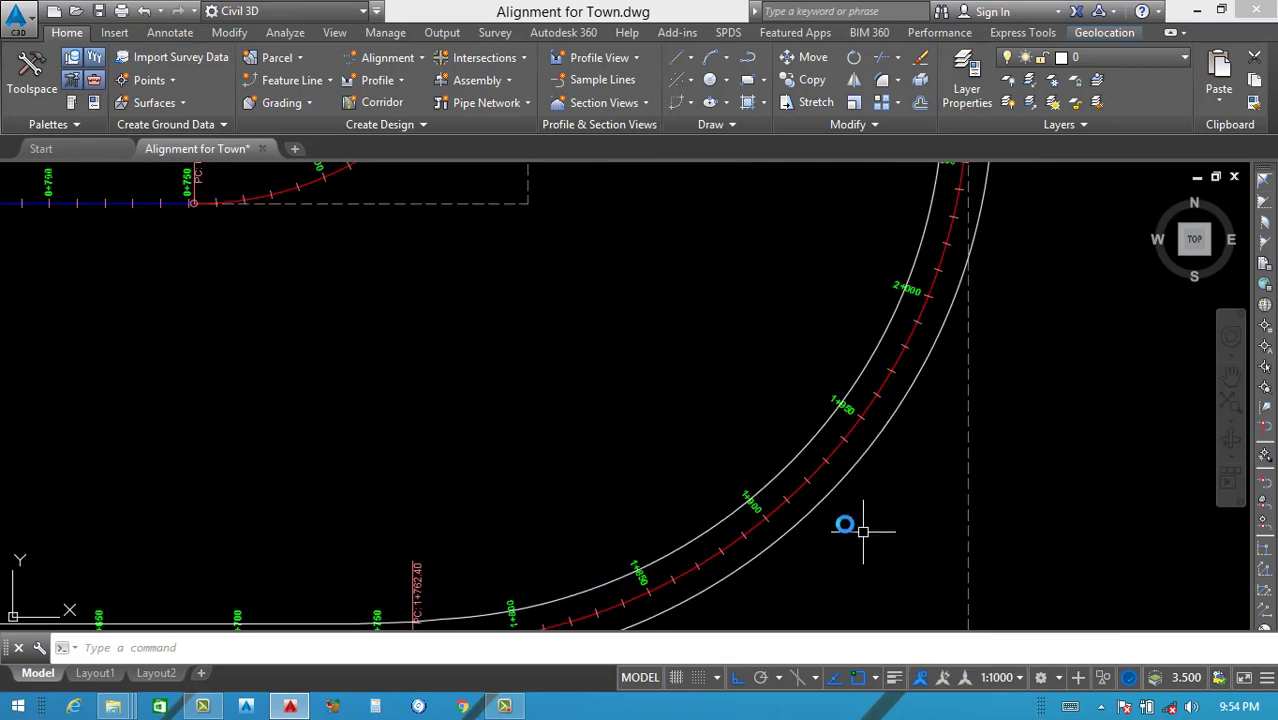
pyautogui.scroll(2, 806, 510)
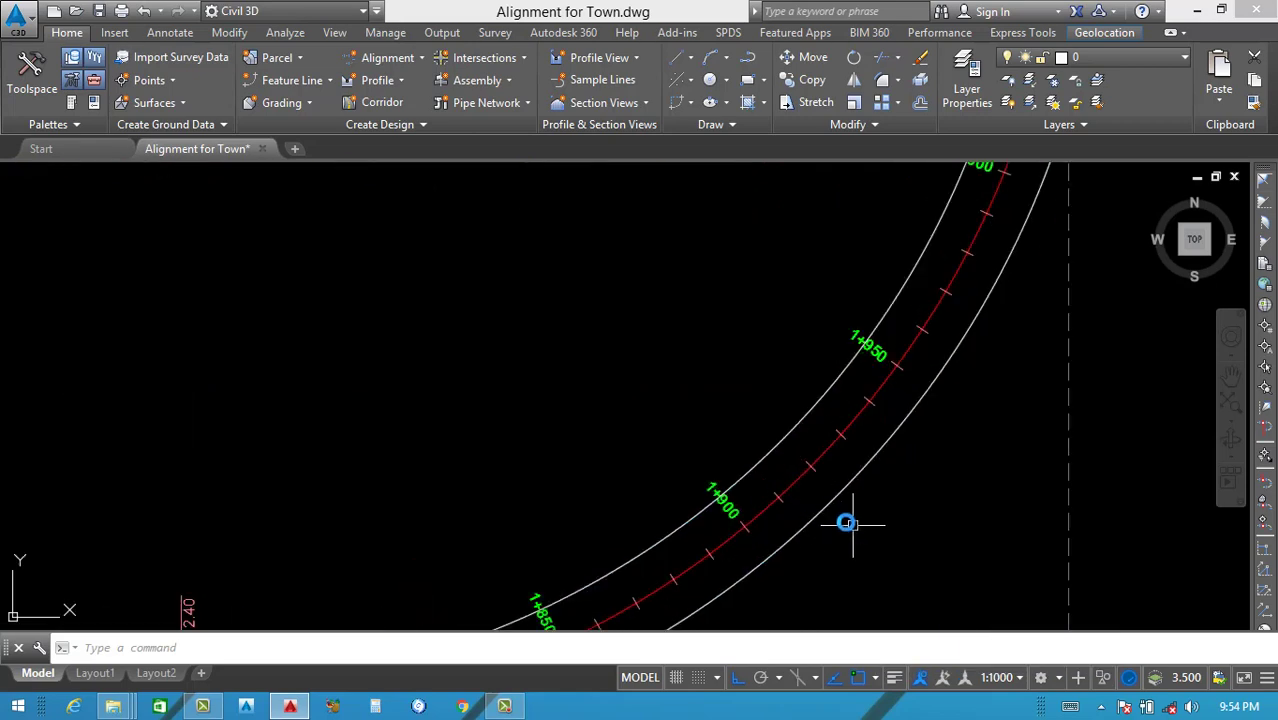
pyautogui.scroll(-8, 793, 508)
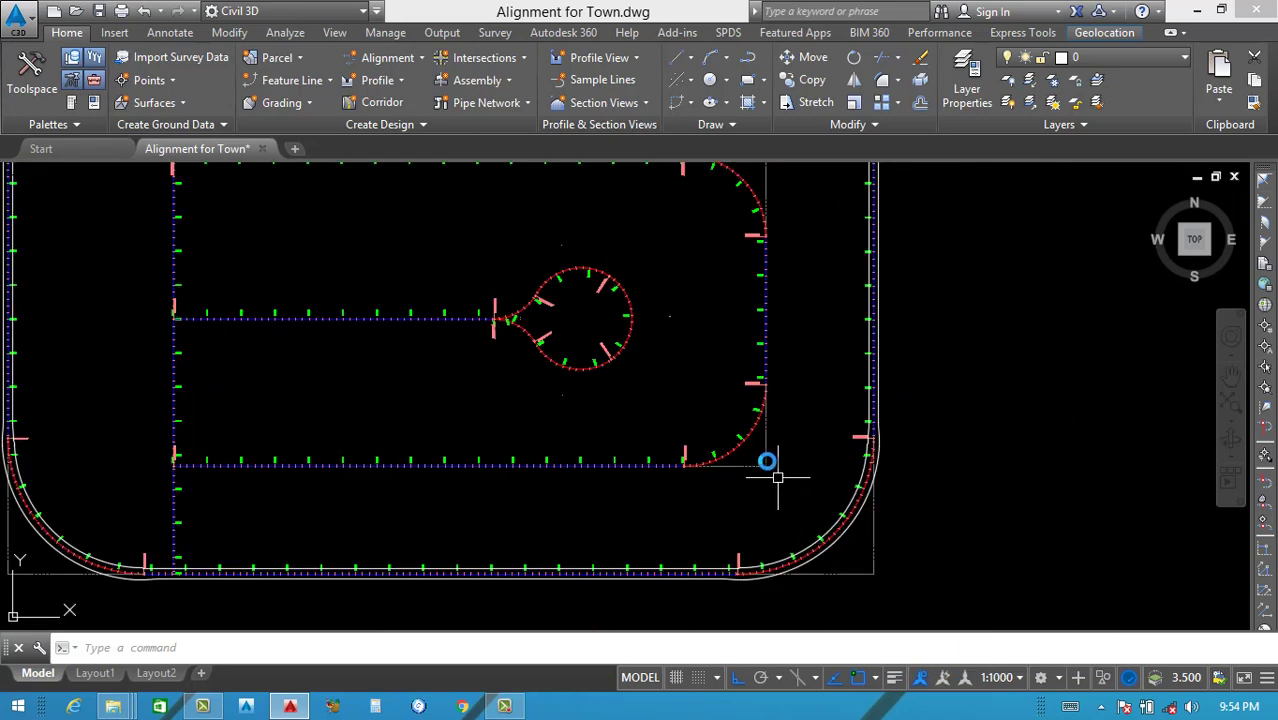
pyautogui.scroll(5, 750, 446)
pyautogui.click(724, 437)
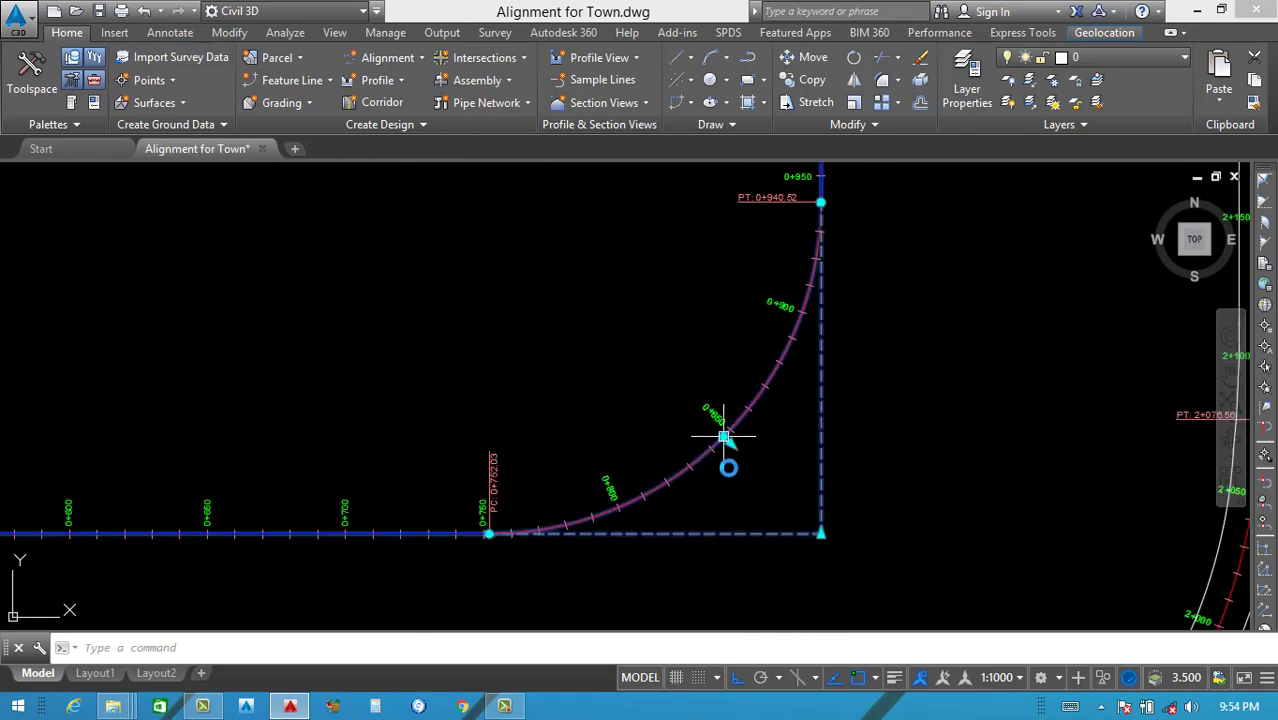
pyautogui.scroll(-4, 730, 450)
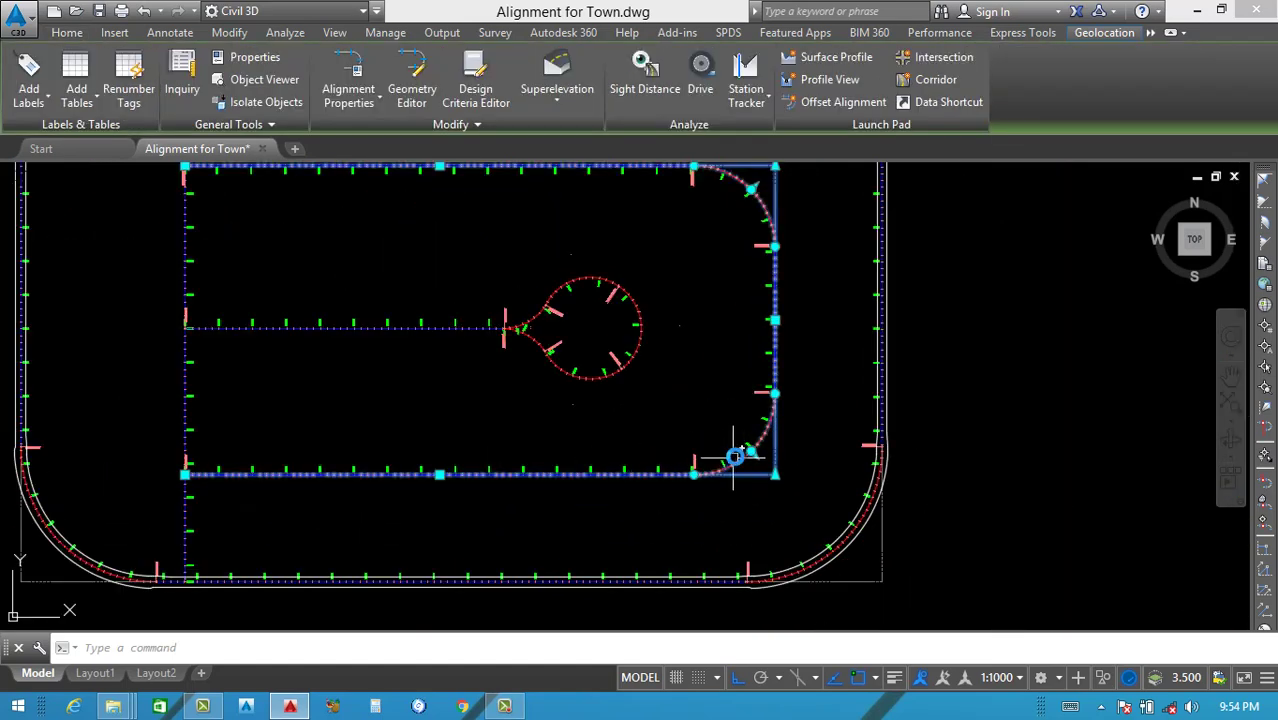
pyautogui.scroll(-2, 751, 455)
pyautogui.press('Escape')
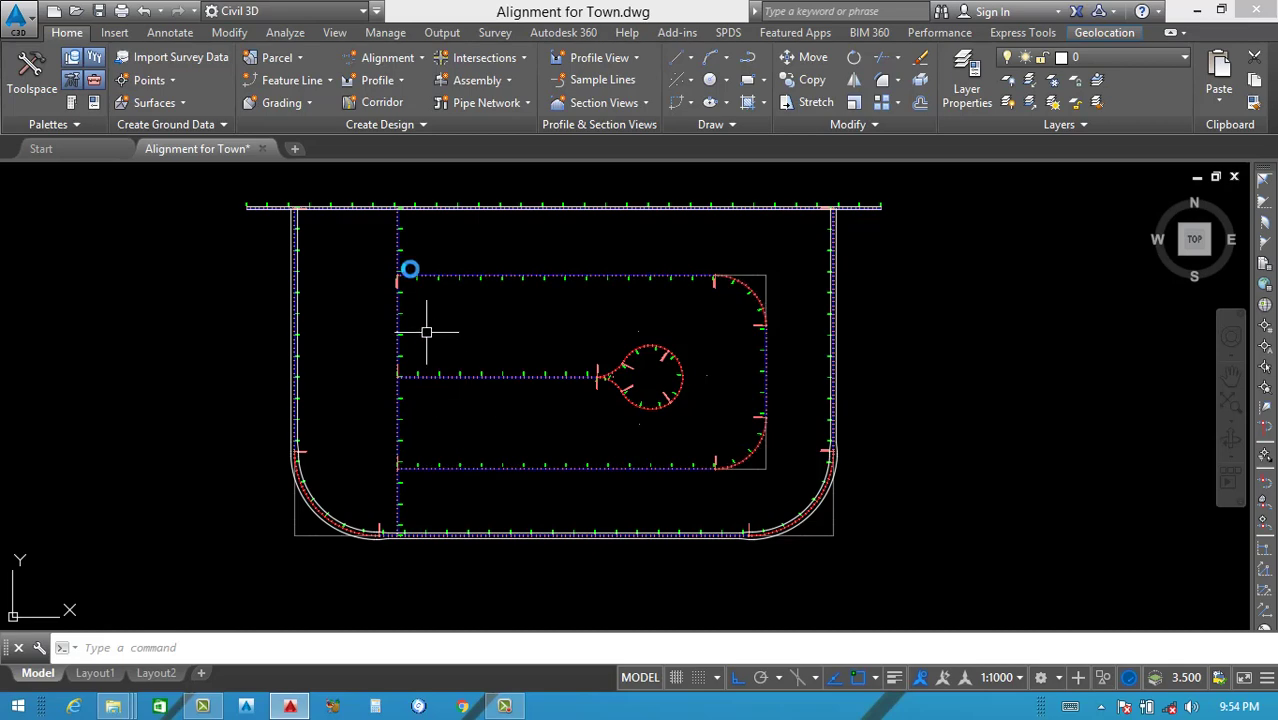
# Start an offset alignment from the vertical road beginning at the upper main road and assign it the Autodesk Civil 3D Metric (2011) Roadway Design Standards criteria file.
pyautogui.scroll(6, 399, 208)
pyautogui.scroll(-4, 424, 305)
pyautogui.scroll(5, 470, 300)
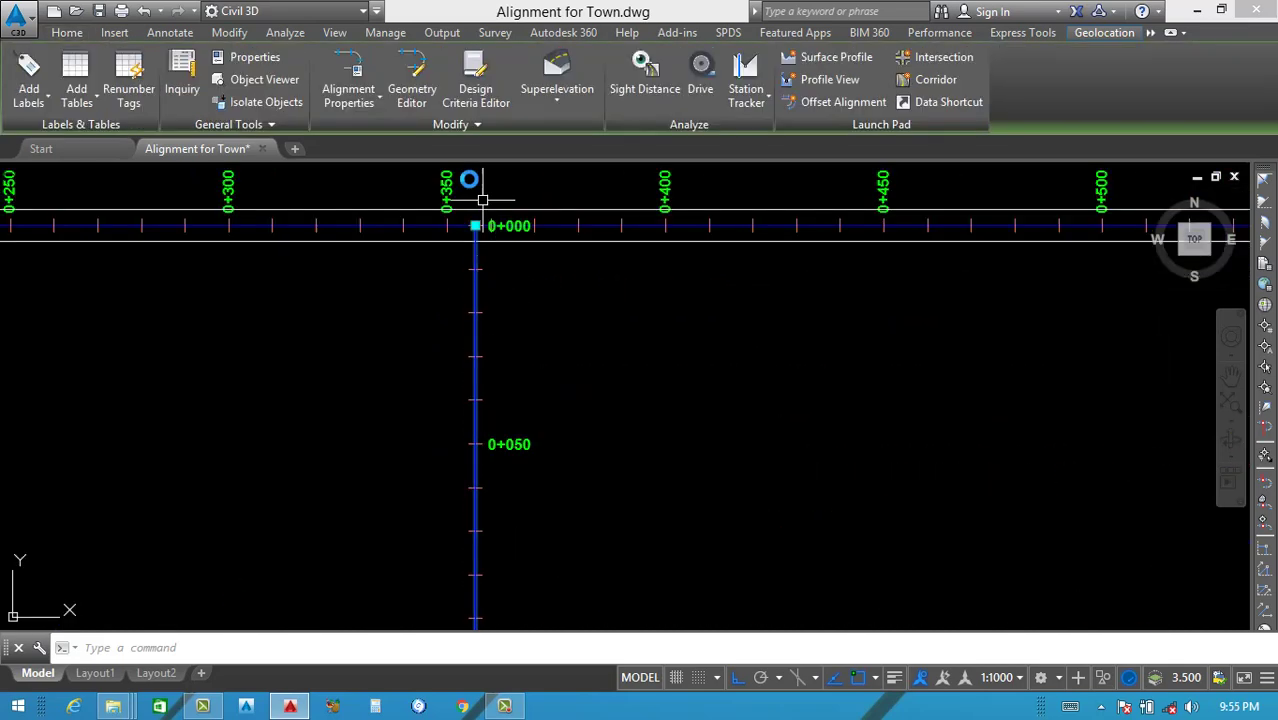
pyautogui.press('Escape')
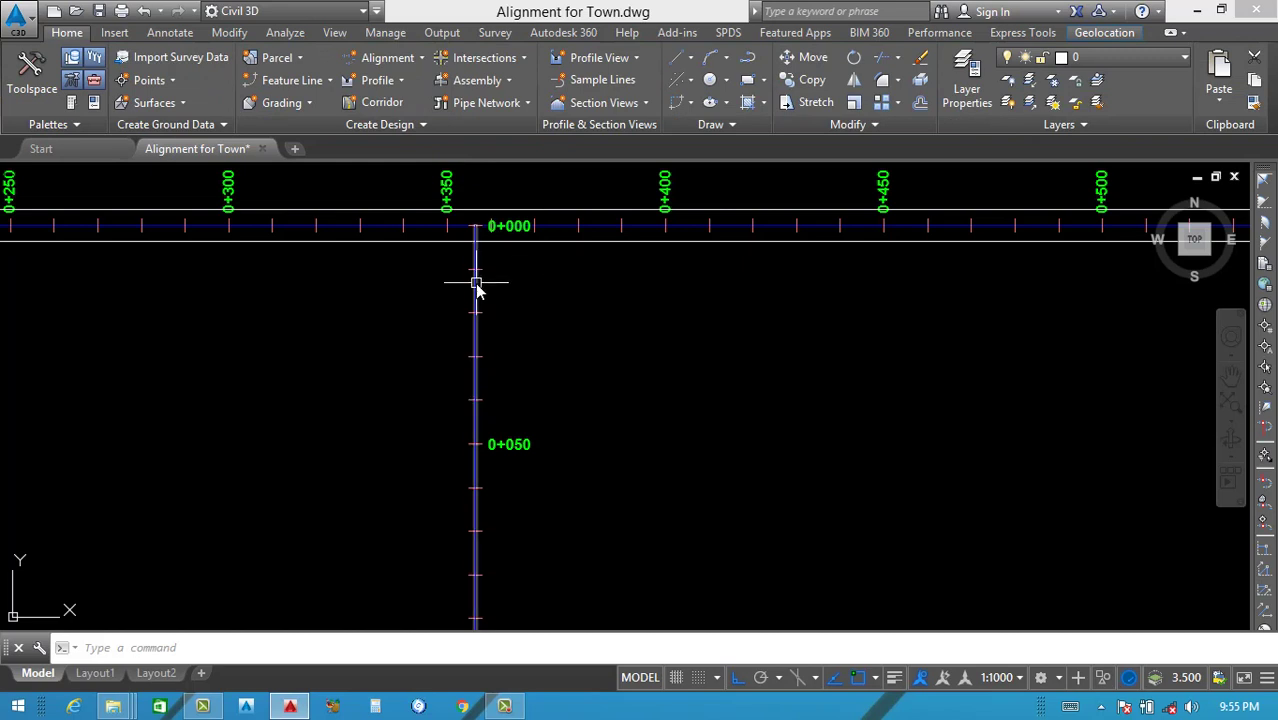
pyautogui.click(476, 278)
pyautogui.press('Escape')
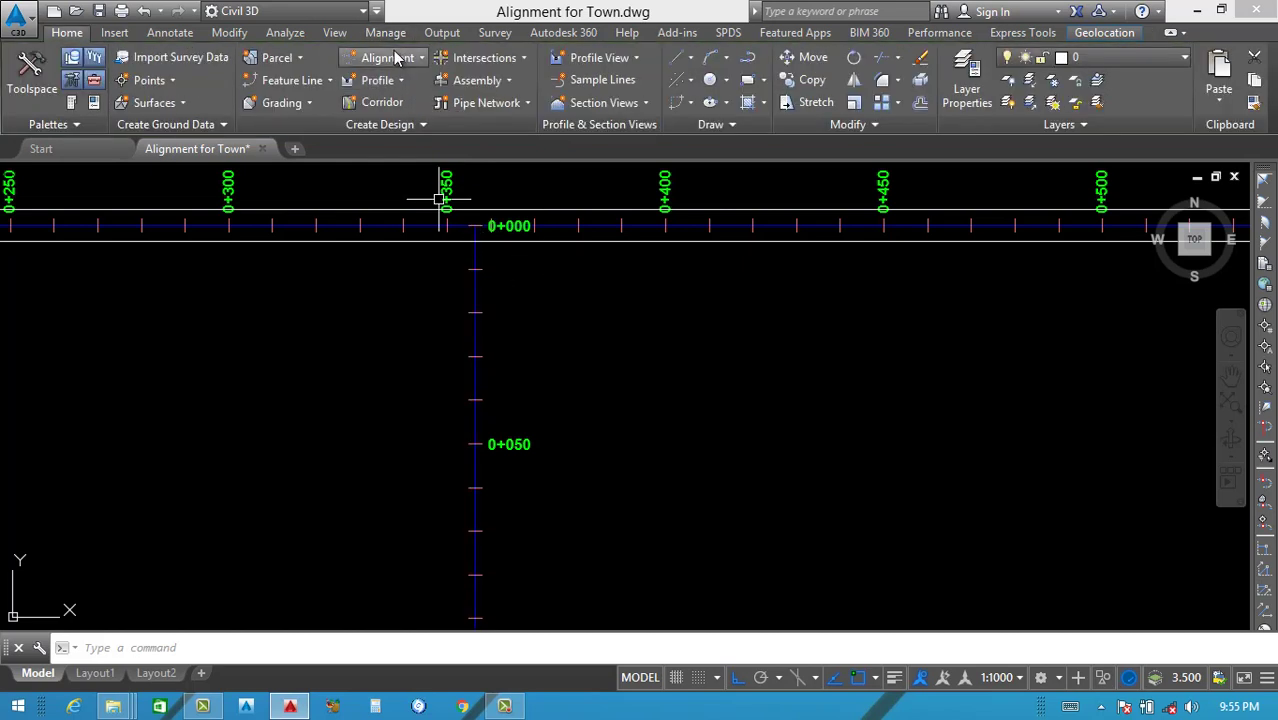
pyautogui.click(388, 57)
pyautogui.click(425, 360)
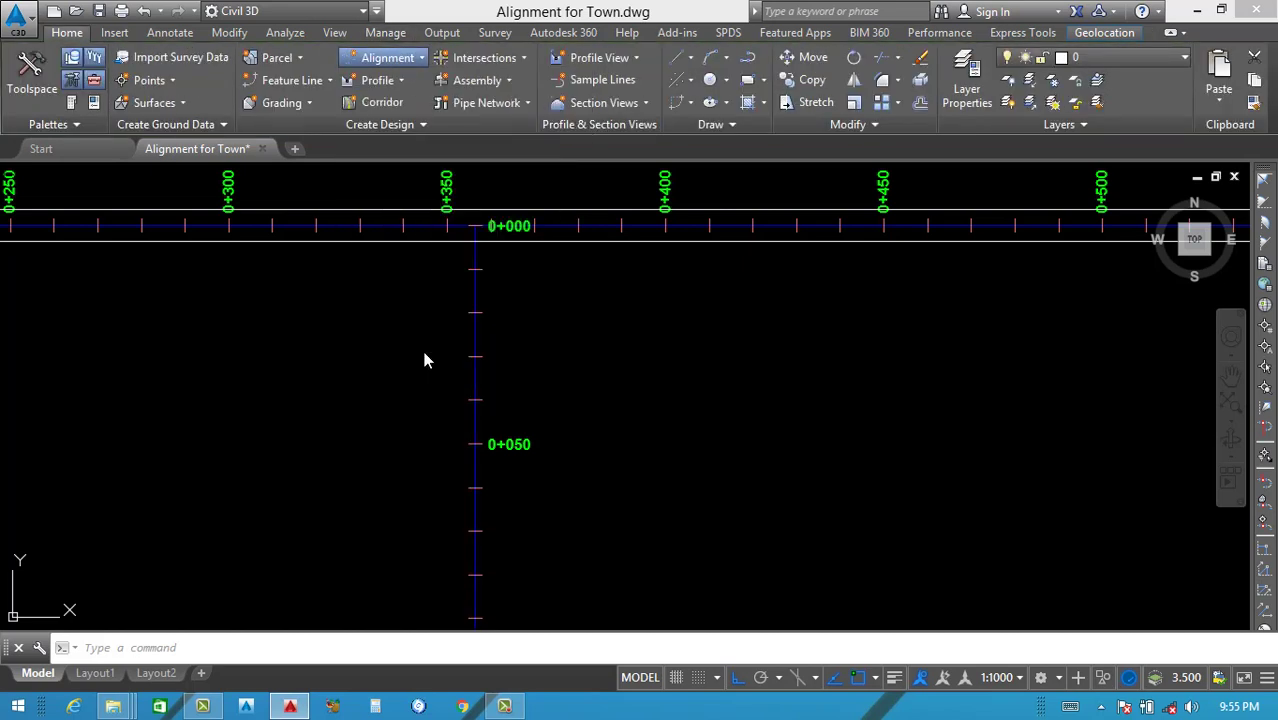
pyautogui.click(475, 330)
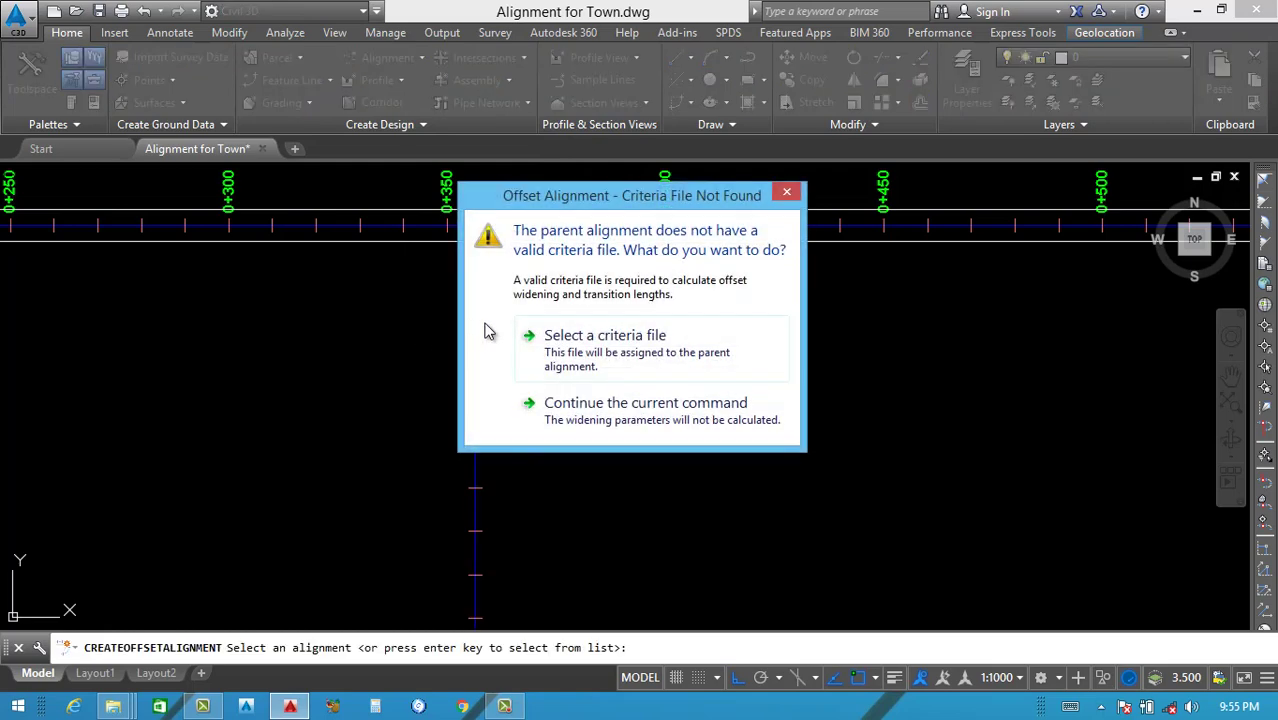
pyautogui.click(599, 346)
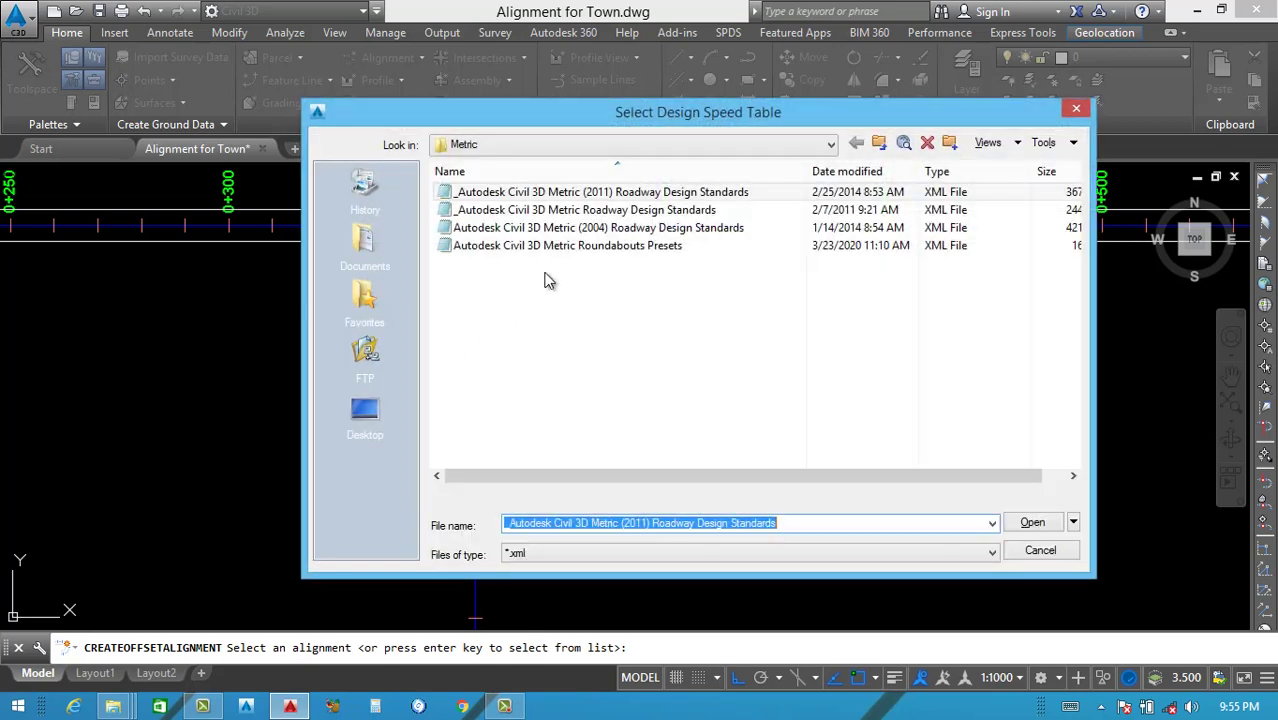
pyautogui.click(716, 195)
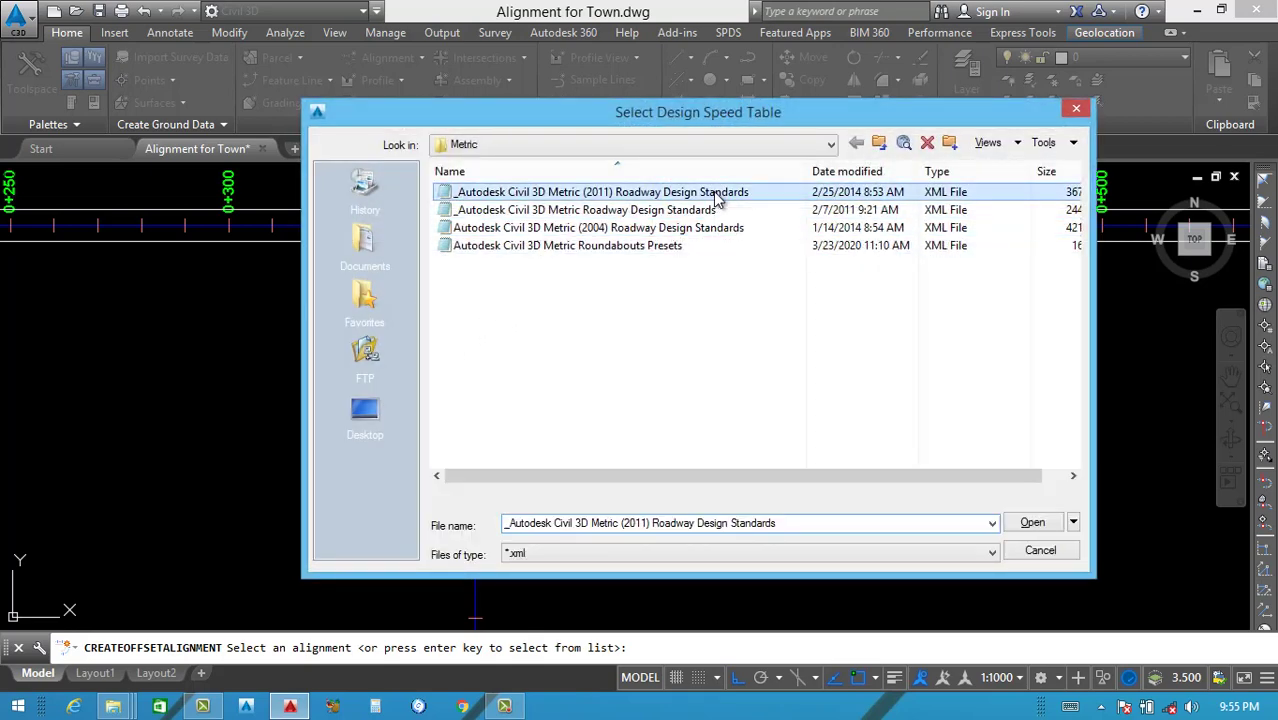
pyautogui.click(1030, 522)
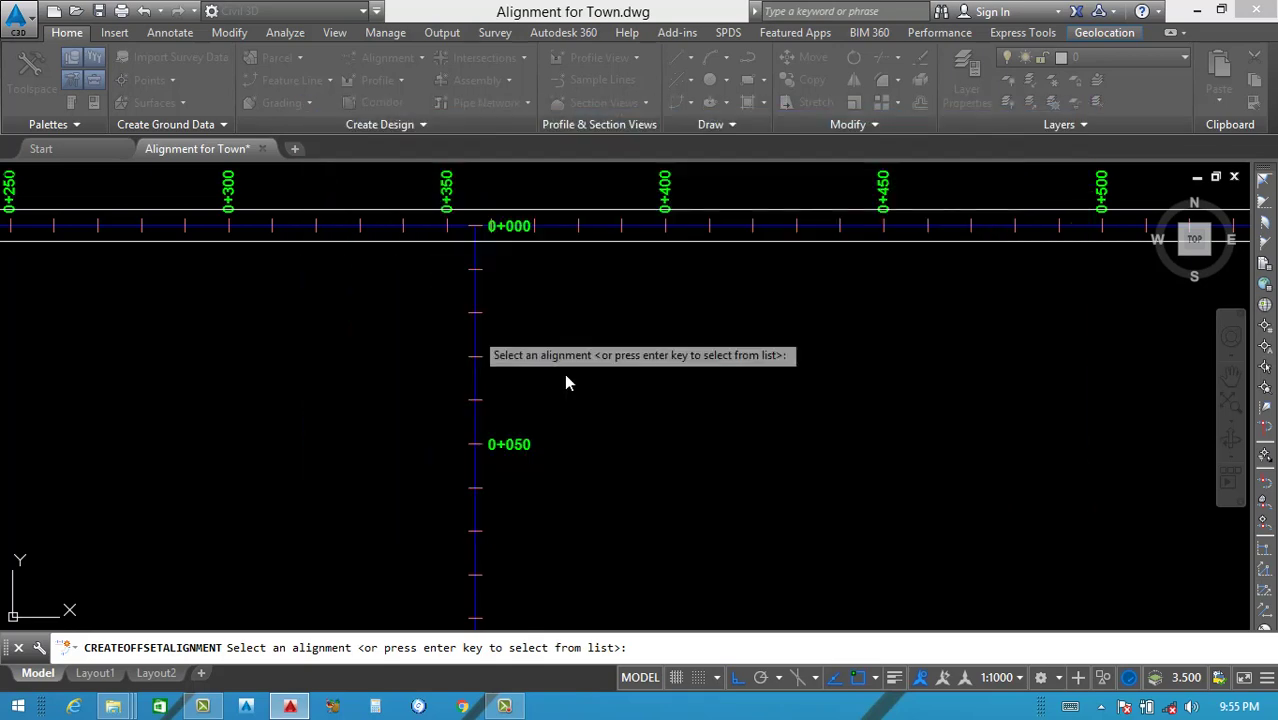
# Set the incremental offsets to 5 m on both sides, check the widening criteria, and create one offset alignment per side of Road-23.
pyautogui.click(505, 327)
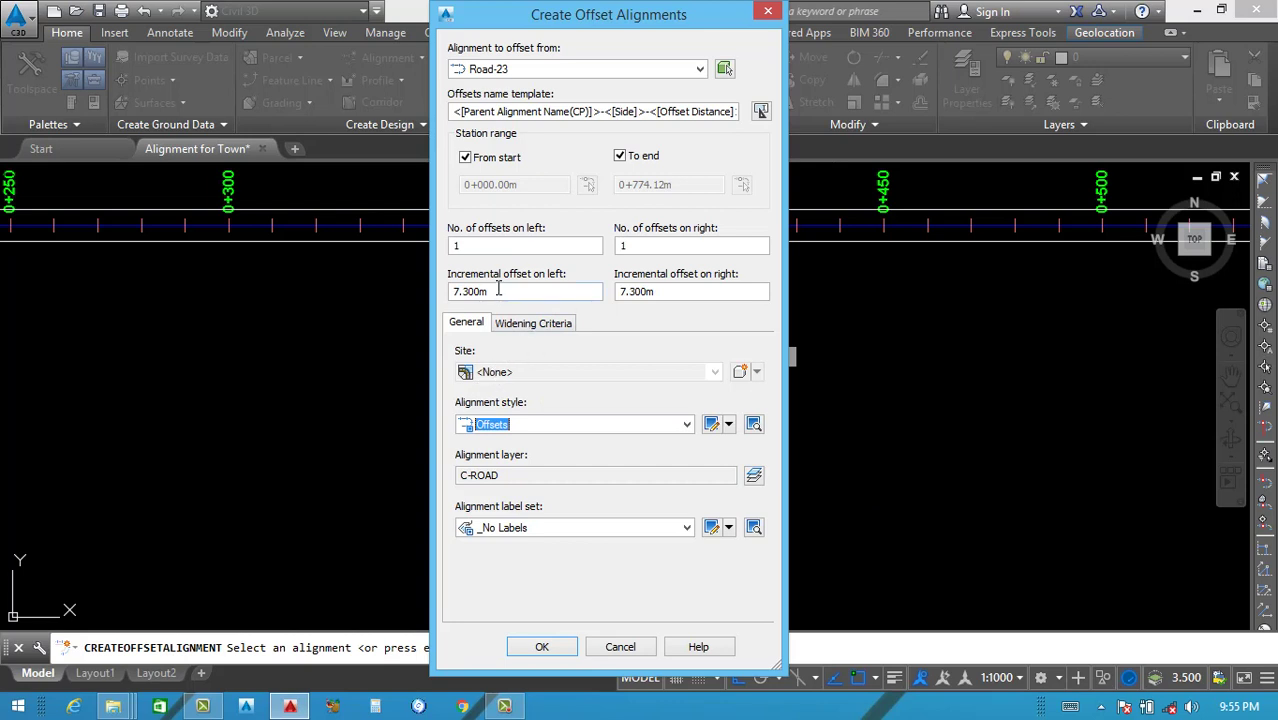
pyautogui.moveTo(498, 289); pyautogui.dragTo(444, 303)
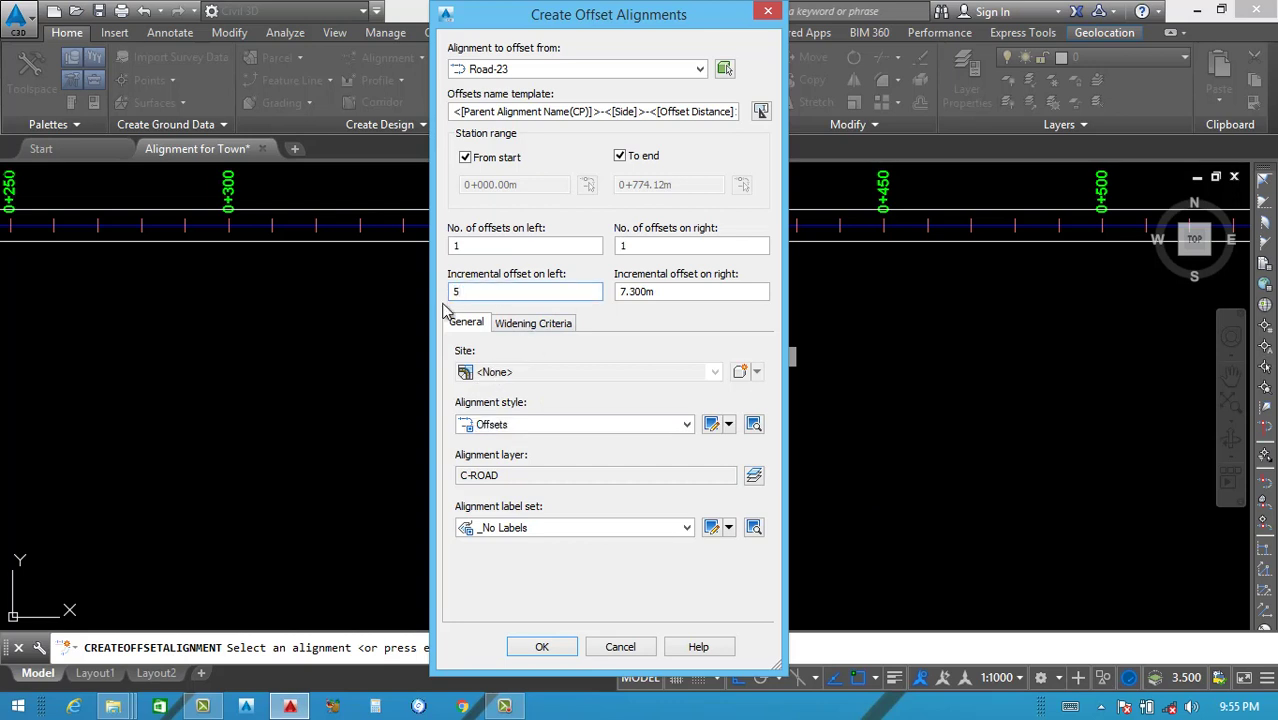
pyautogui.press('Tab')
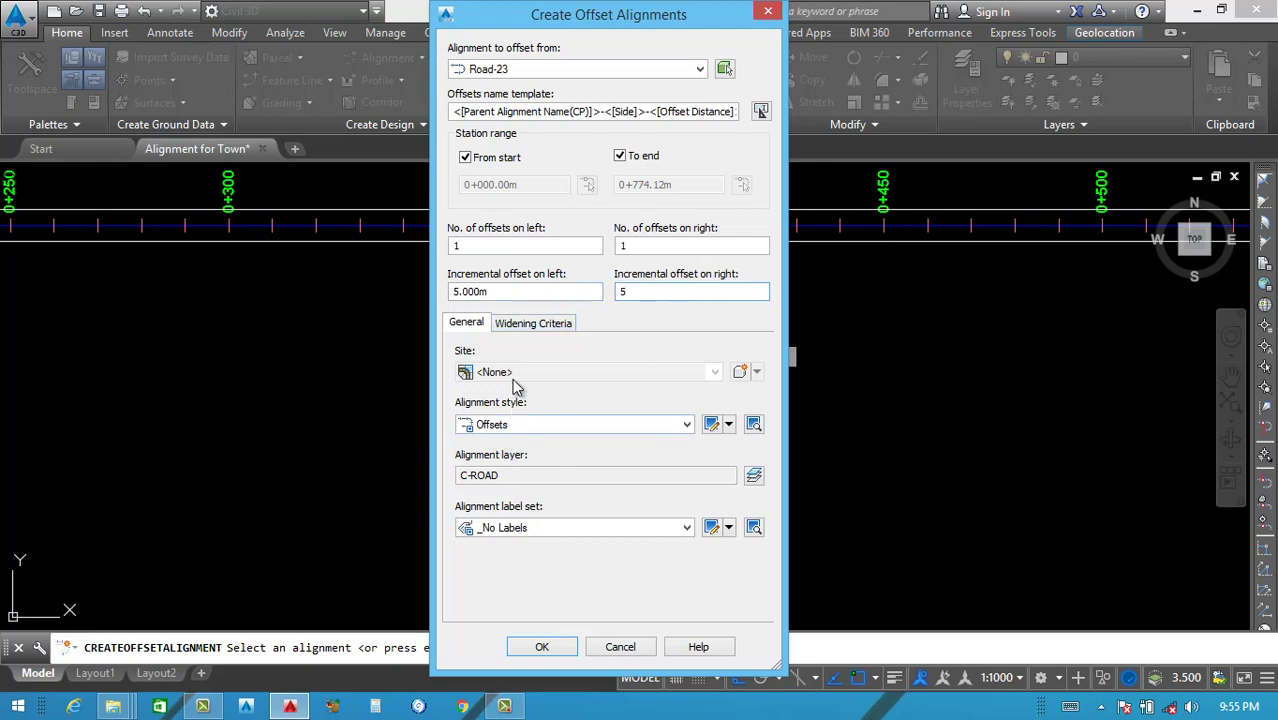
pyautogui.click(524, 325)
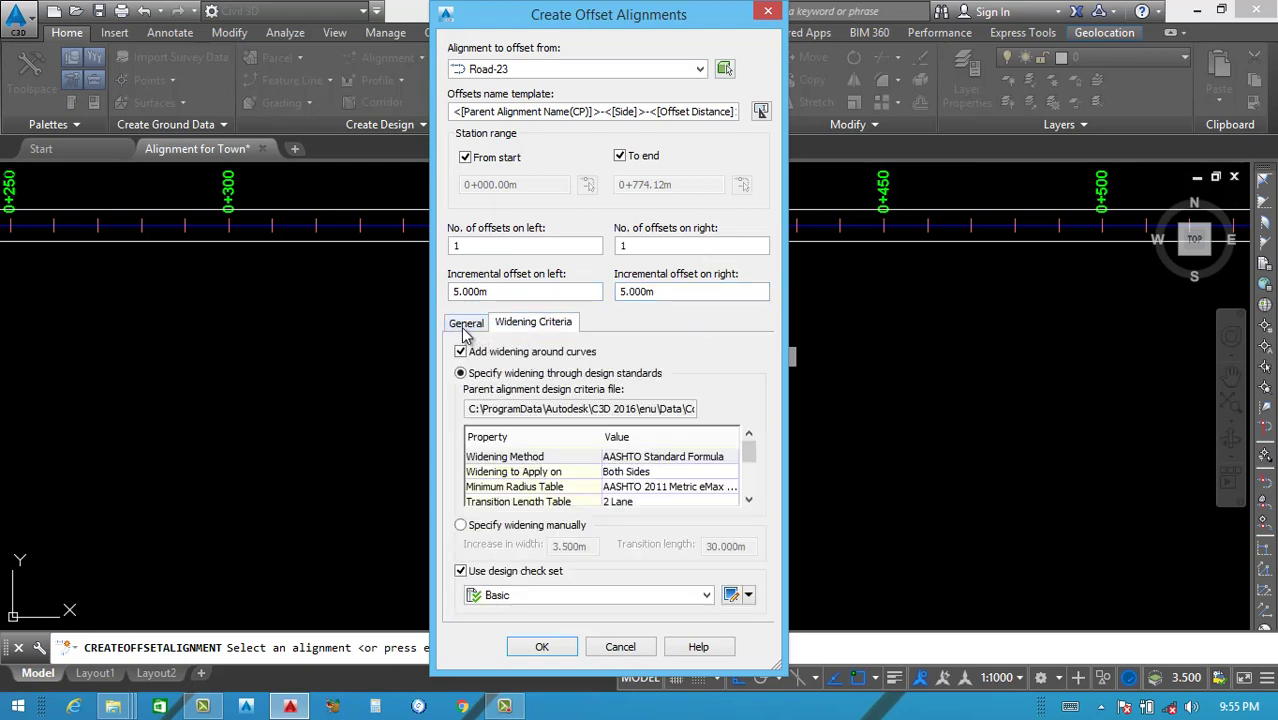
pyautogui.click(465, 326)
pyautogui.click(542, 647)
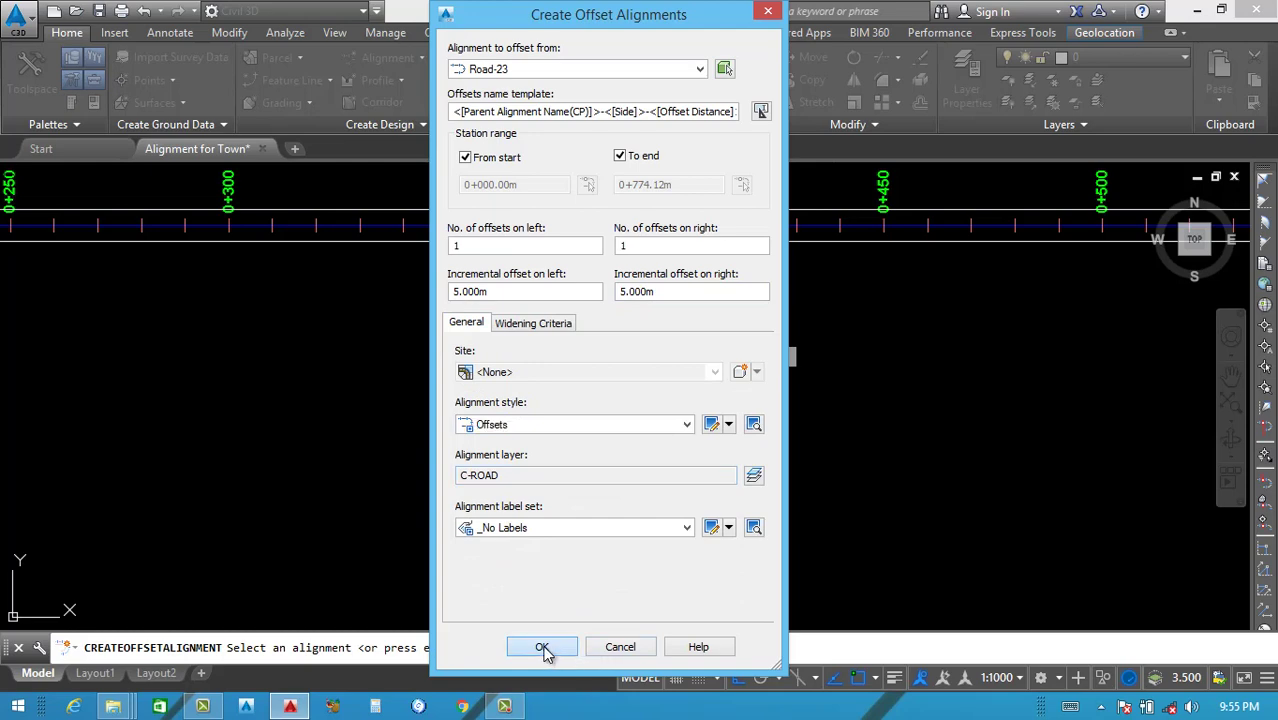
# Inspect the new Road-23 offset alignments down to the lower main road and at the side-road junctions.
pyautogui.scroll(-6, 510, 388)
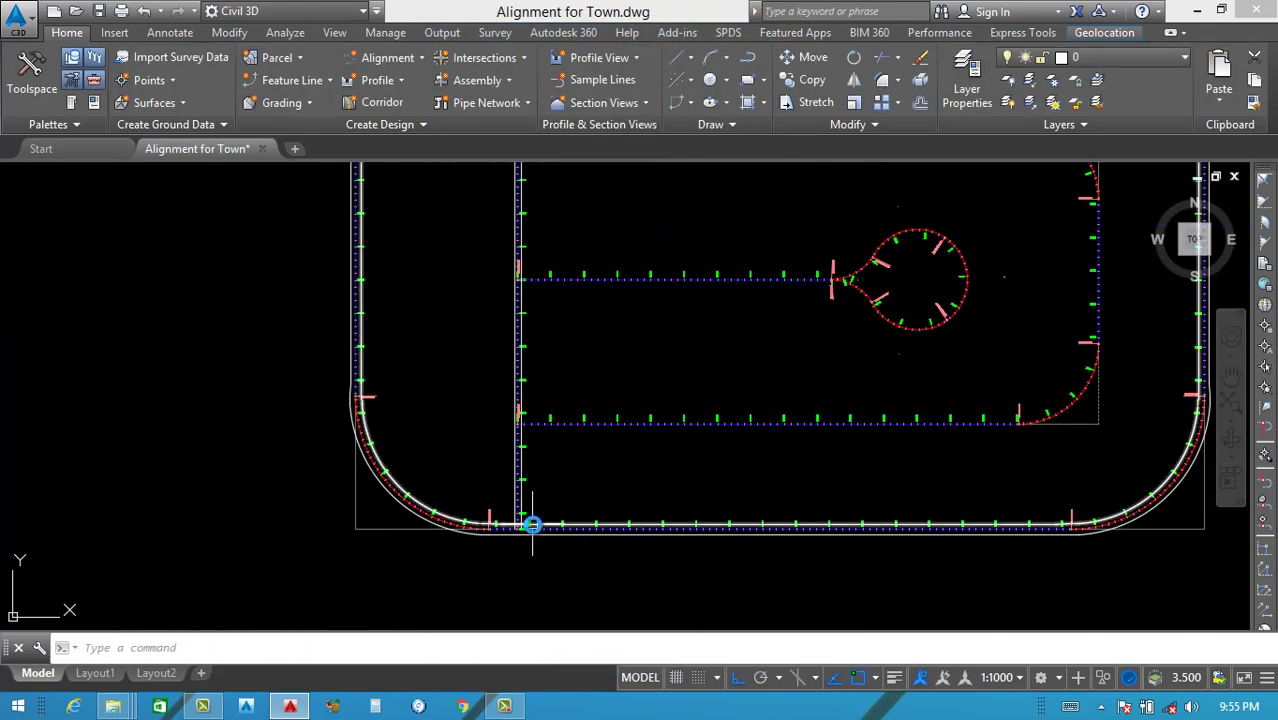
pyautogui.scroll(-4, 531, 522)
pyautogui.scroll(2, 644, 456)
pyautogui.scroll(4, 560, 500)
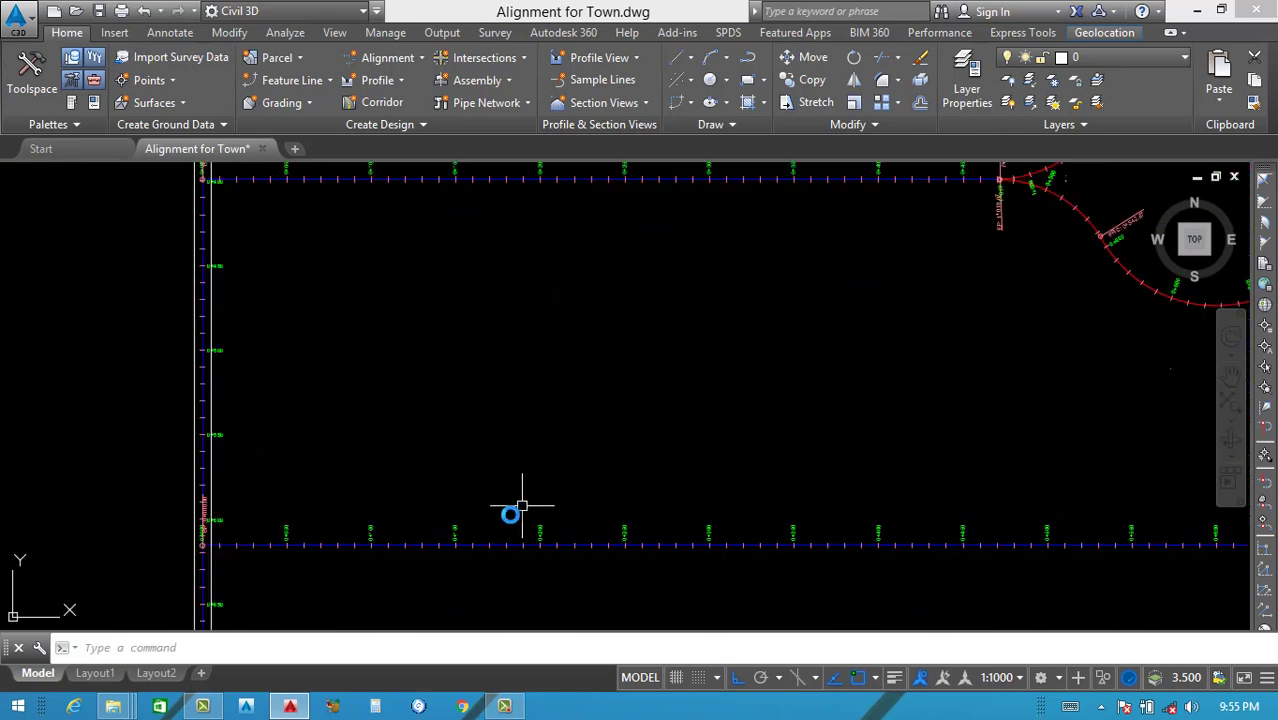
pyautogui.scroll(3, 250, 553)
pyautogui.scroll(-4, 342, 514)
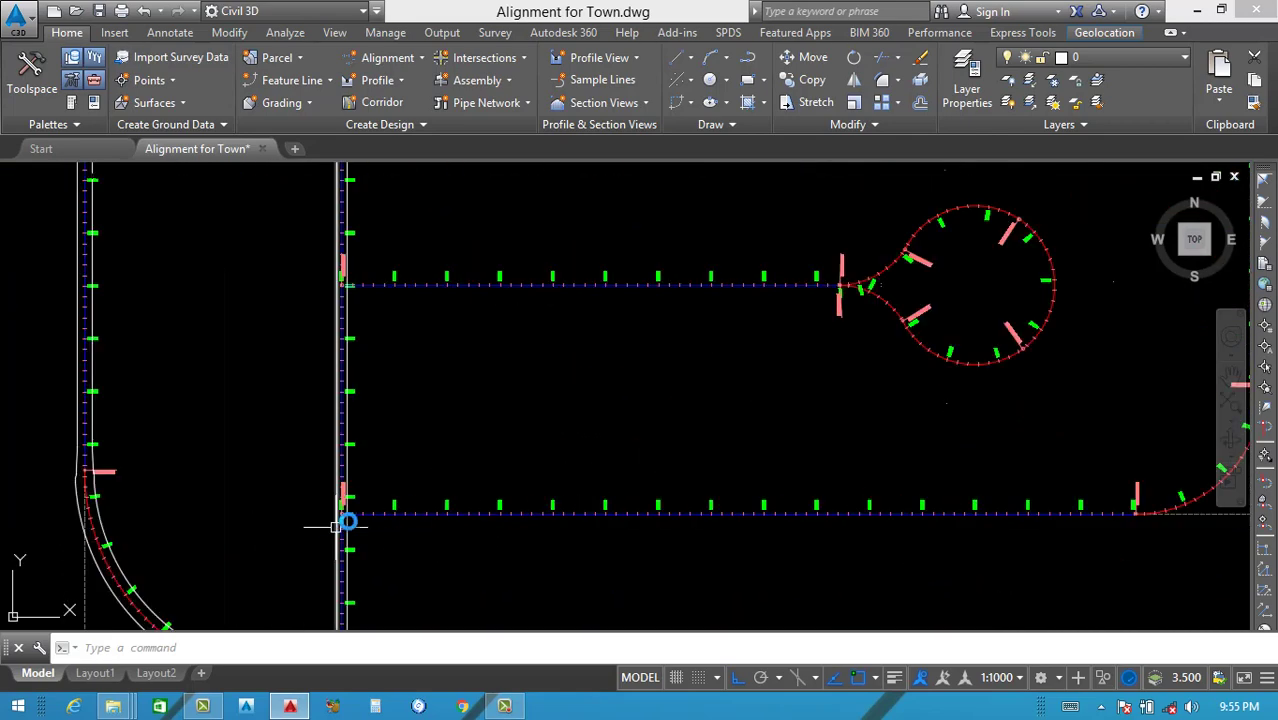
# Start an offset alignment from the inner loop road and assign it the Autodesk Civil 3D Metric (2011) Roadway Design Standards criteria file.
pyautogui.scroll(5, 436, 497)
pyautogui.click(390, 57)
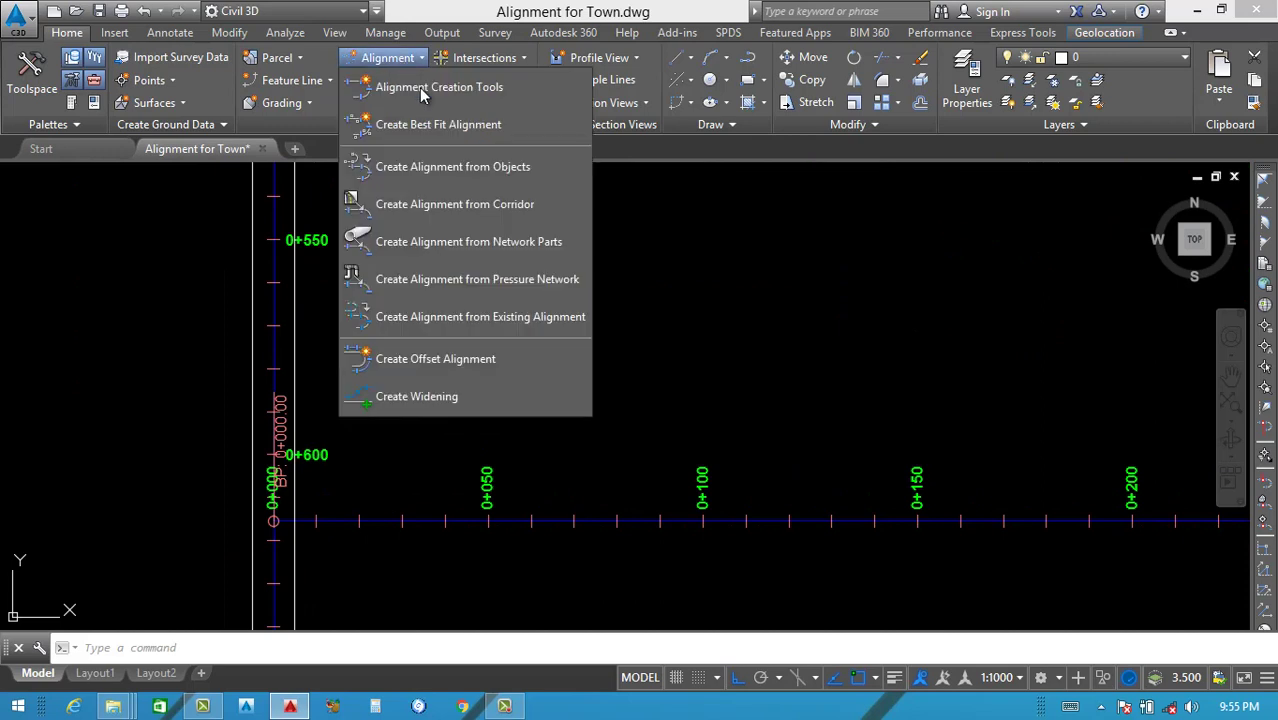
pyautogui.click(432, 360)
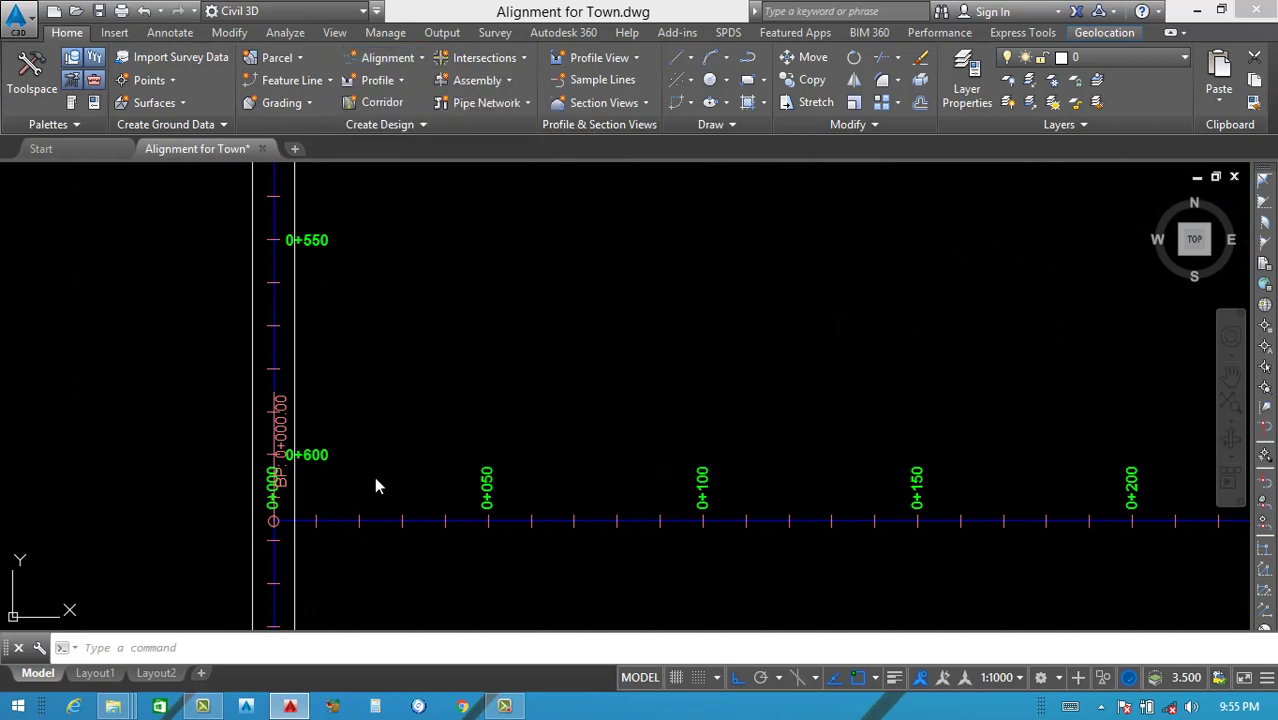
pyautogui.click(342, 521)
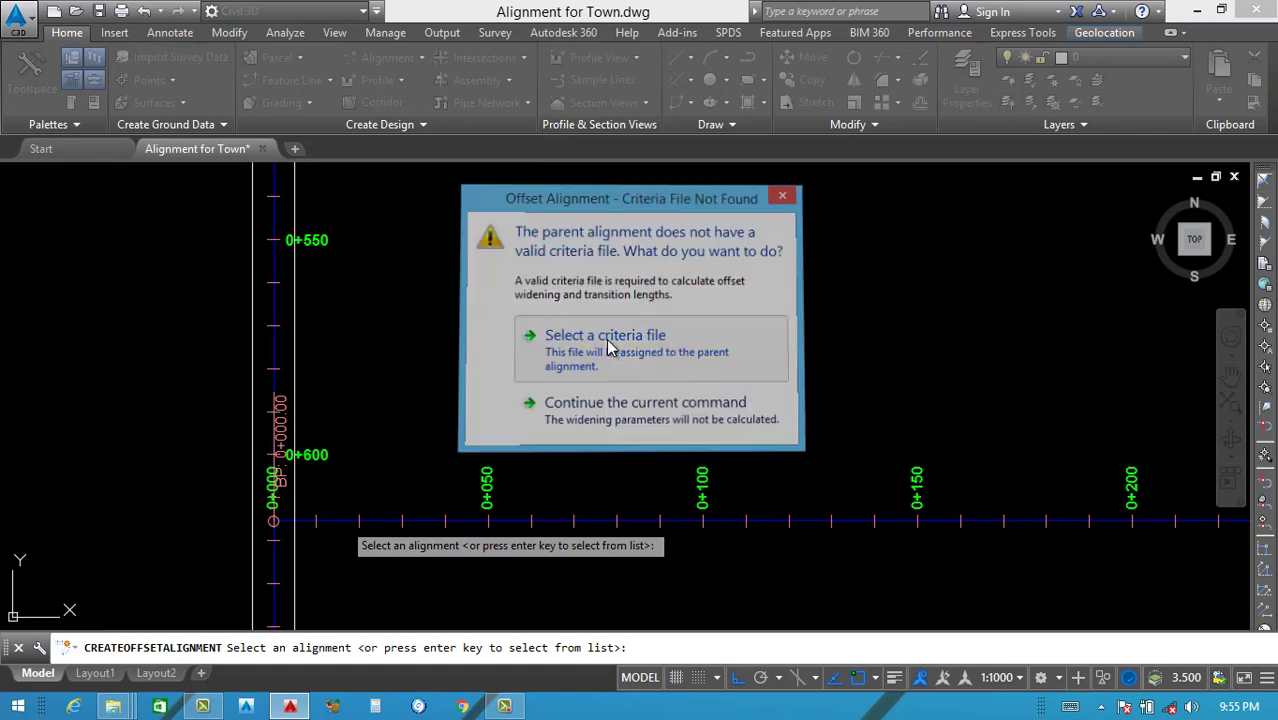
pyautogui.click(606, 338)
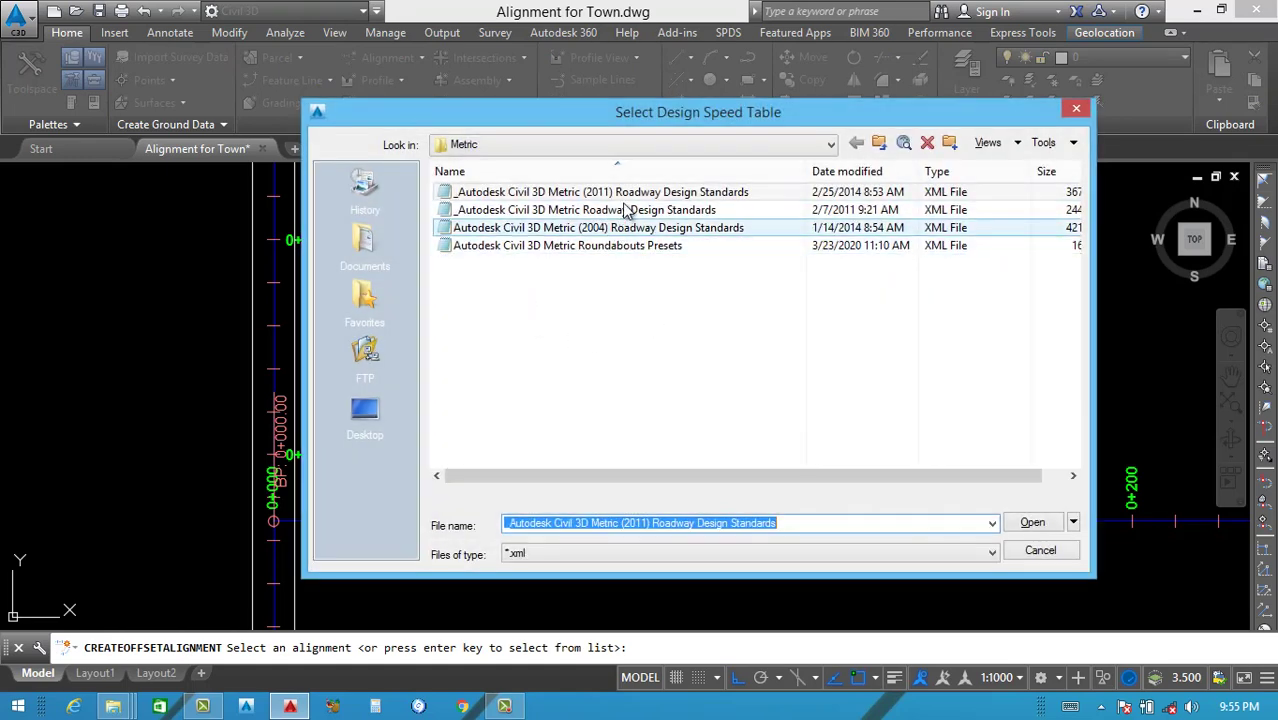
pyautogui.click(640, 195)
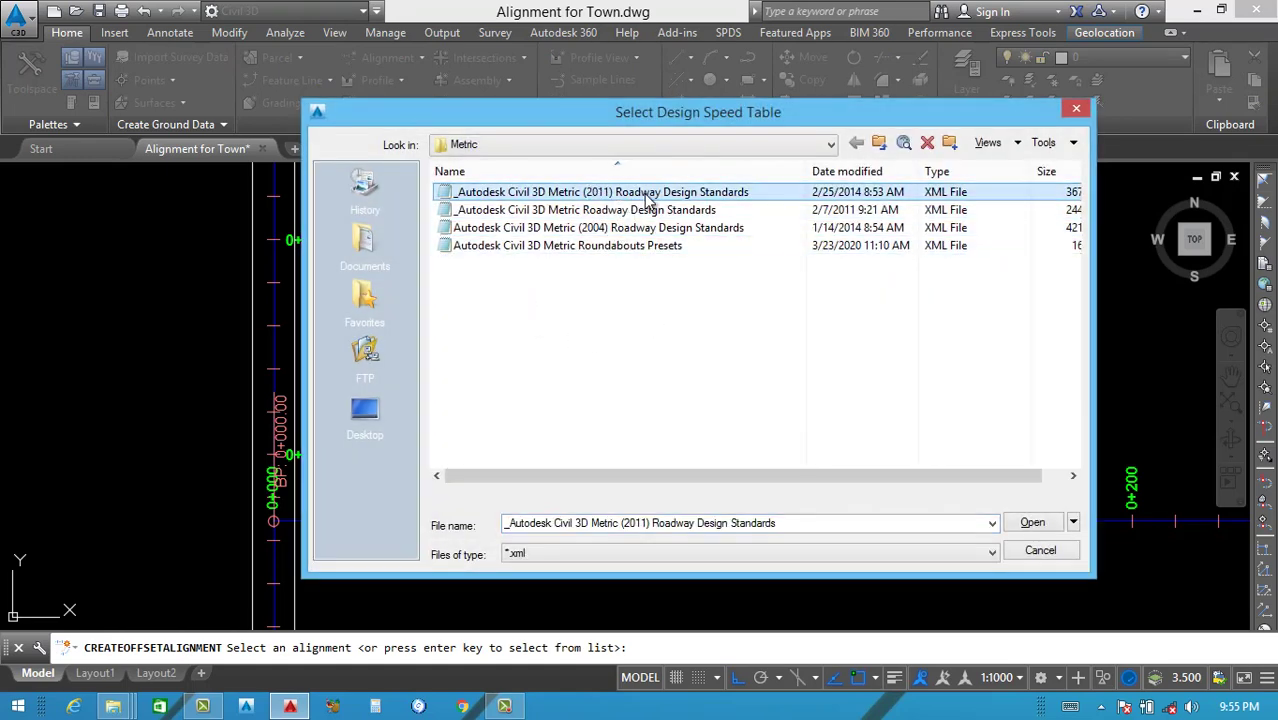
pyautogui.click(1031, 523)
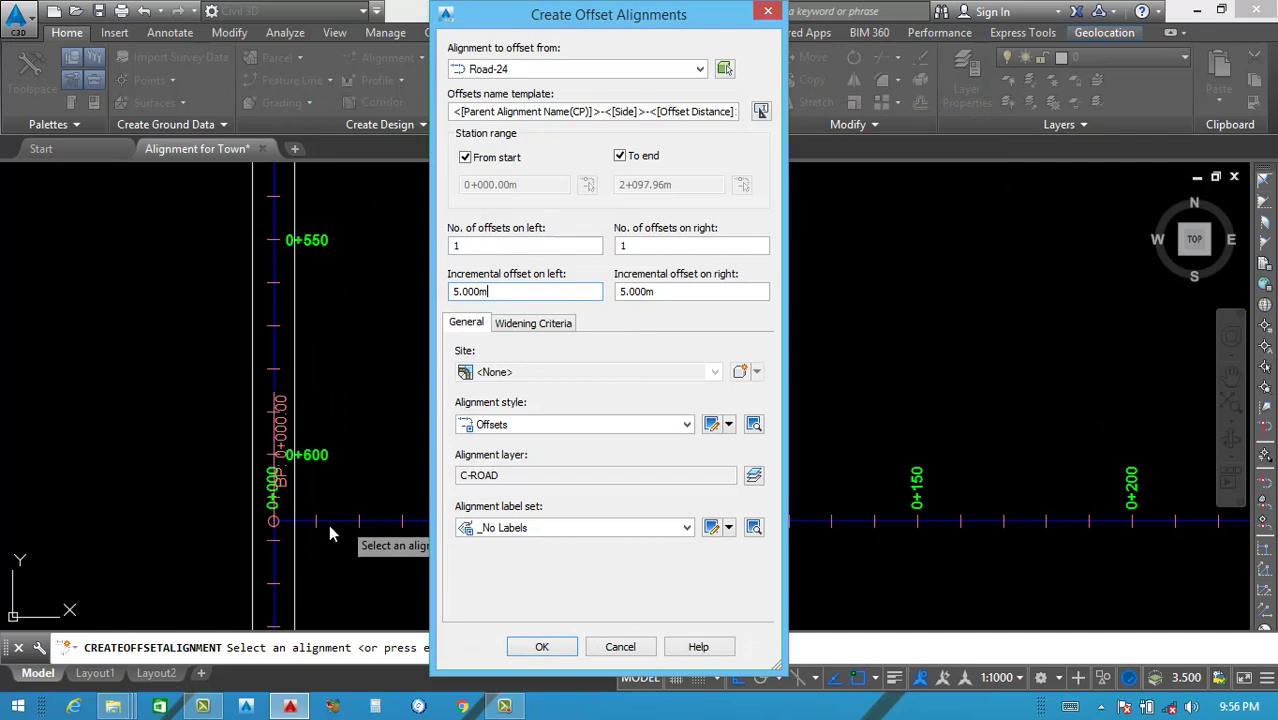
# Check the widening criteria based on design standards and create one 5 m offset alignment on each side of Road-24.
pyautogui.click(527, 325)
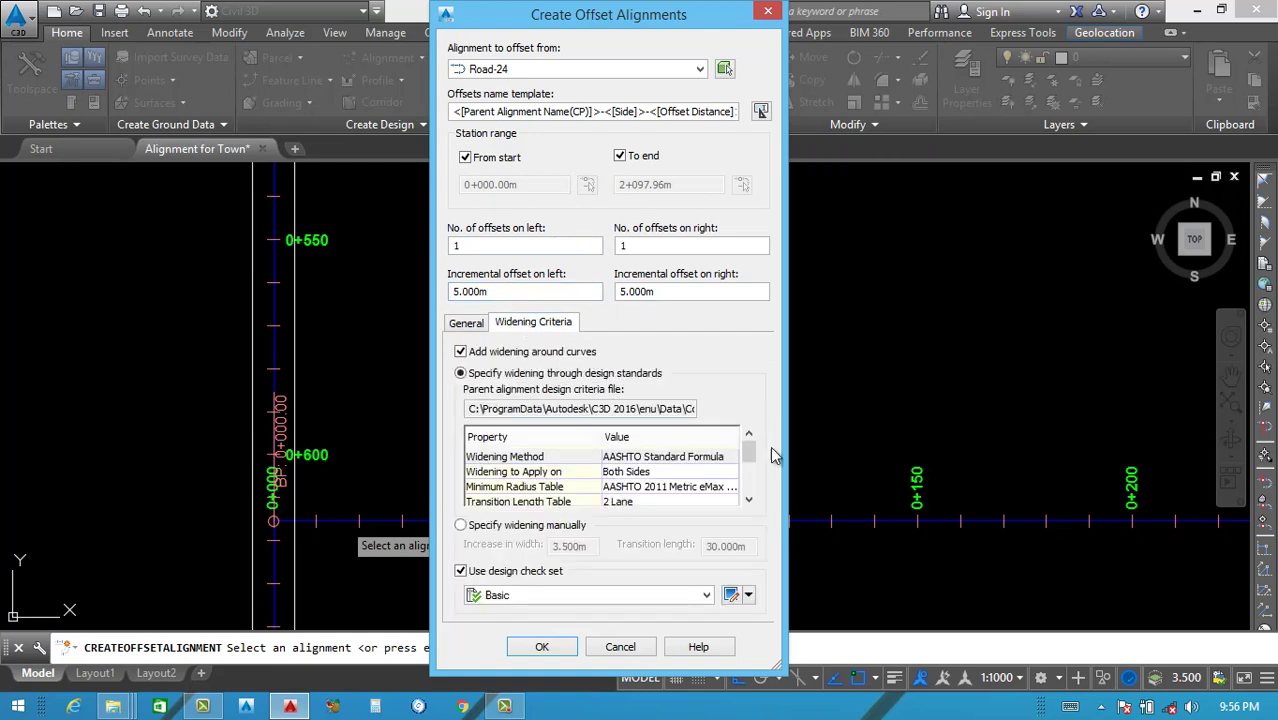
pyautogui.moveTo(752, 460); pyautogui.dragTo(750, 490)
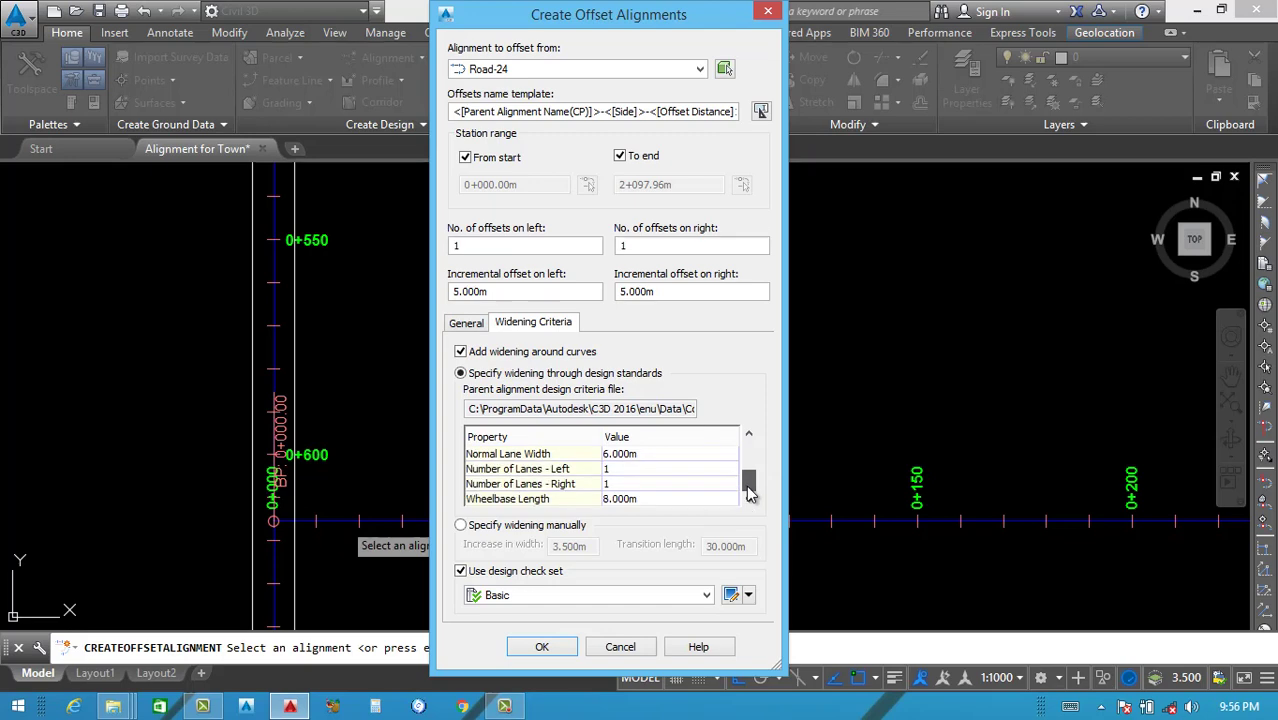
pyautogui.click(542, 648)
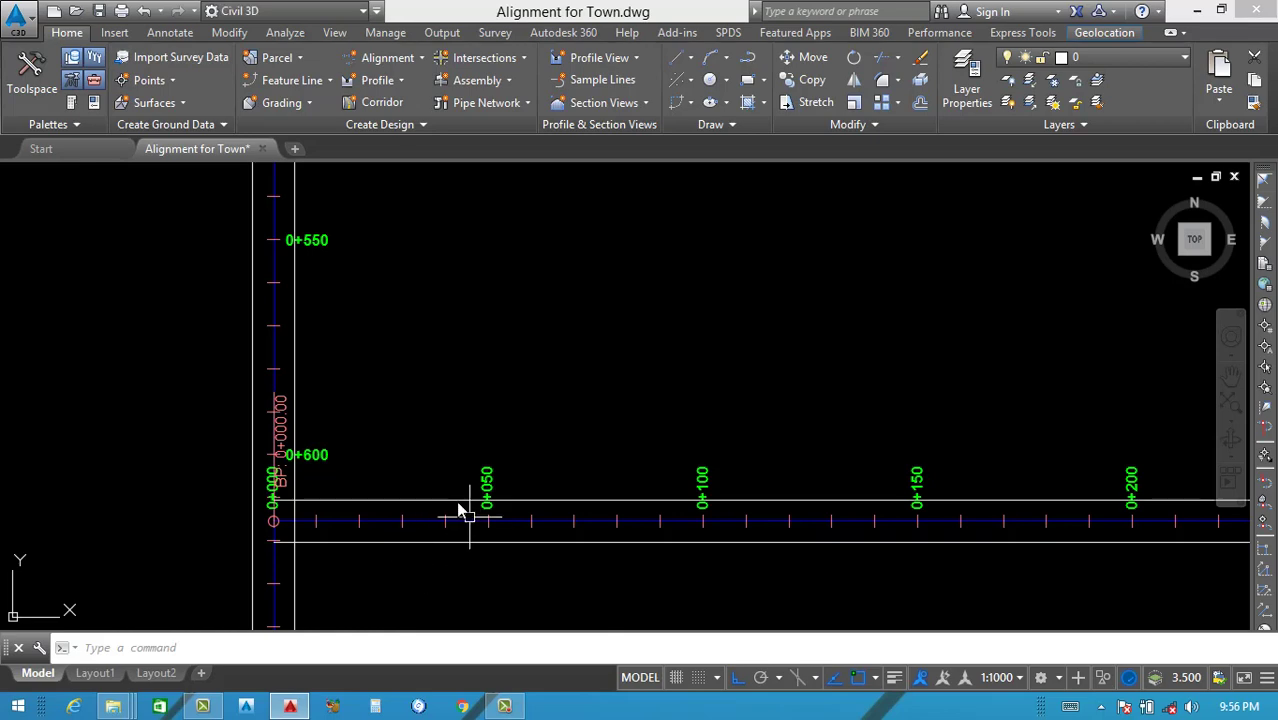
# Measure the aligned distance from the Road-24 centreline to its lower offset on the straight between stations 0+650 and 0+700.
pyautogui.scroll(-5, 463, 512)
pyautogui.scroll(4, 847, 508)
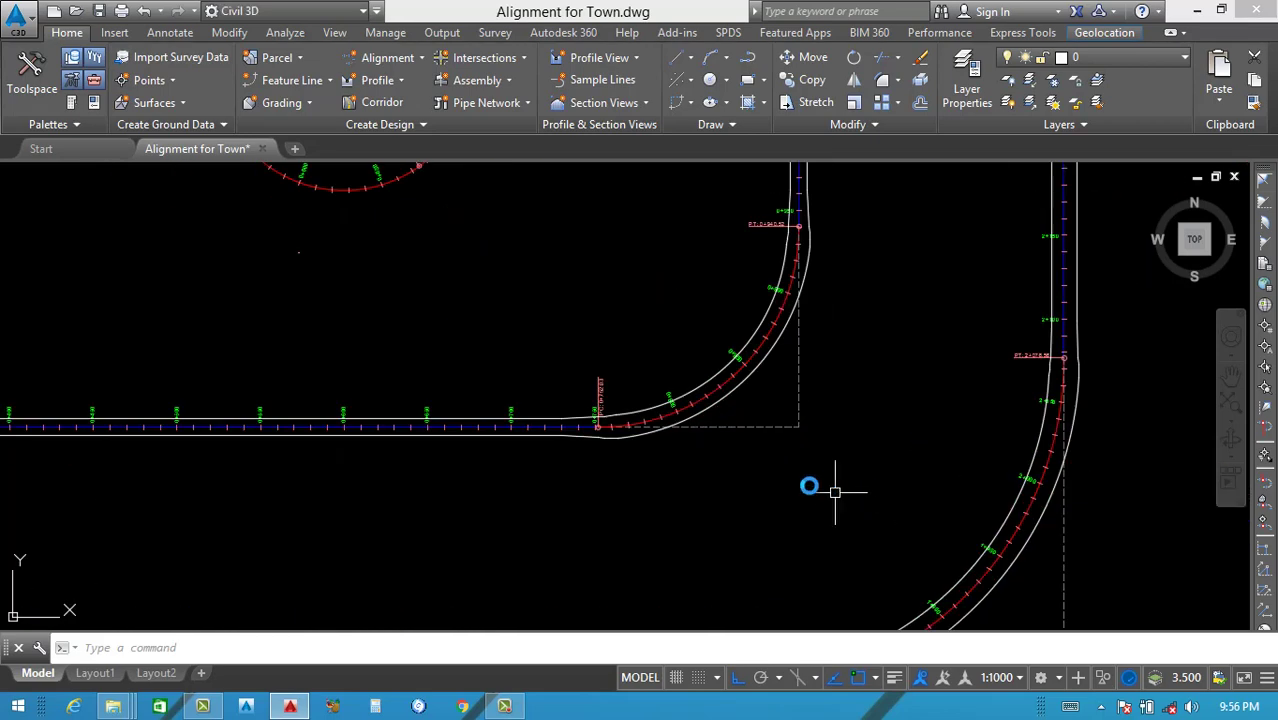
pyautogui.scroll(4, 690, 420)
pyautogui.scroll(-5, 502, 471)
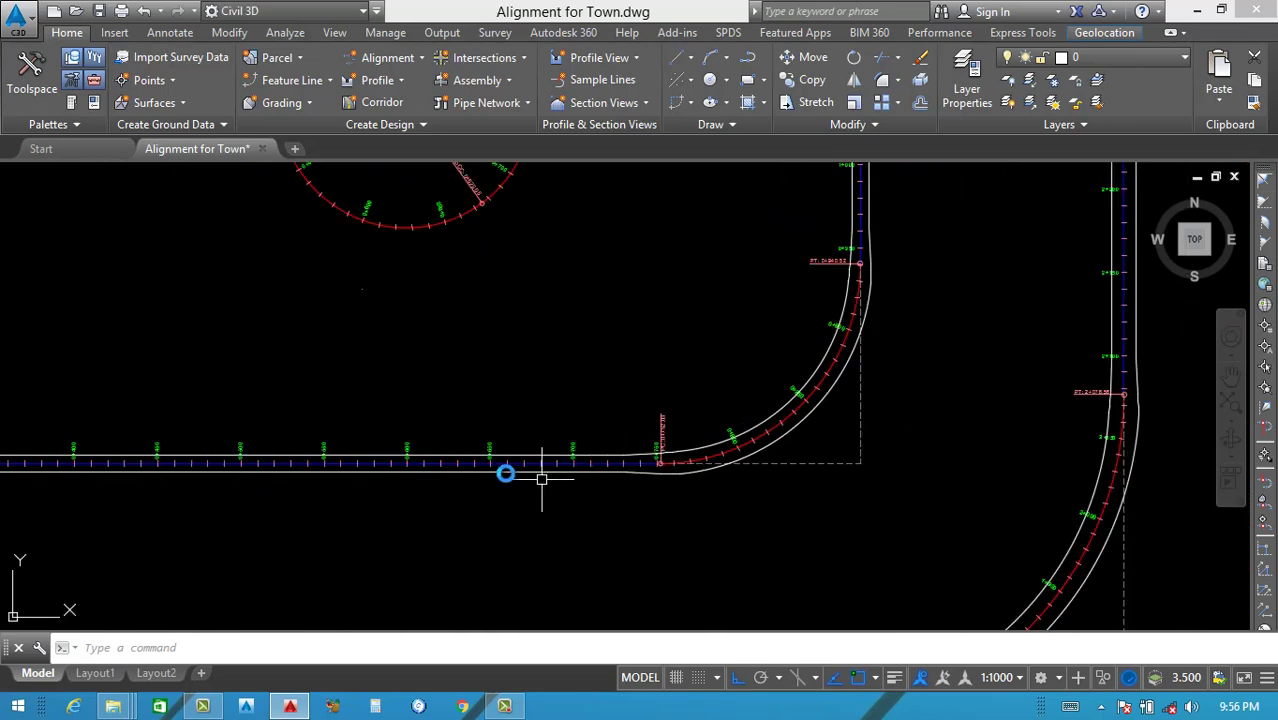
pyautogui.scroll(5, 515, 470)
pyautogui.write('l')
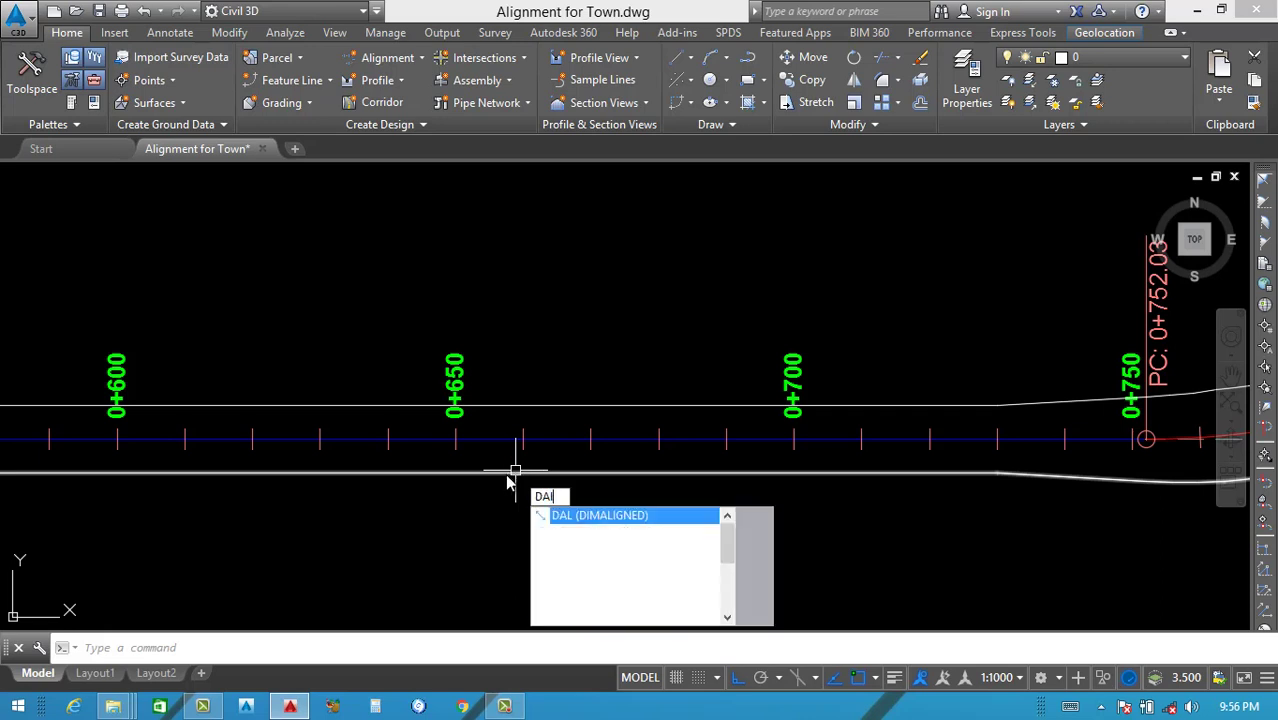
pyautogui.press('Return')
pyautogui.scroll(4, 545, 455)
pyautogui.click(565, 407)
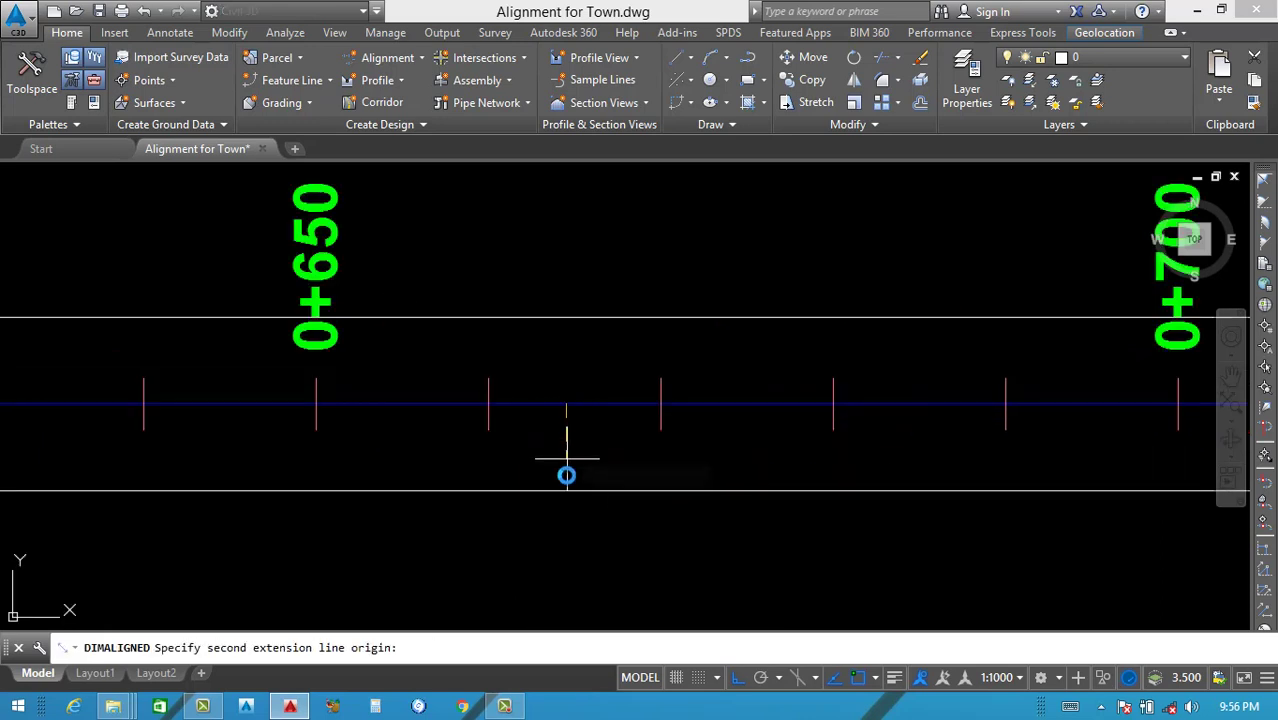
pyautogui.click(565, 490)
pyautogui.scroll(5, 571, 456)
pyautogui.scroll(-8, 572, 462)
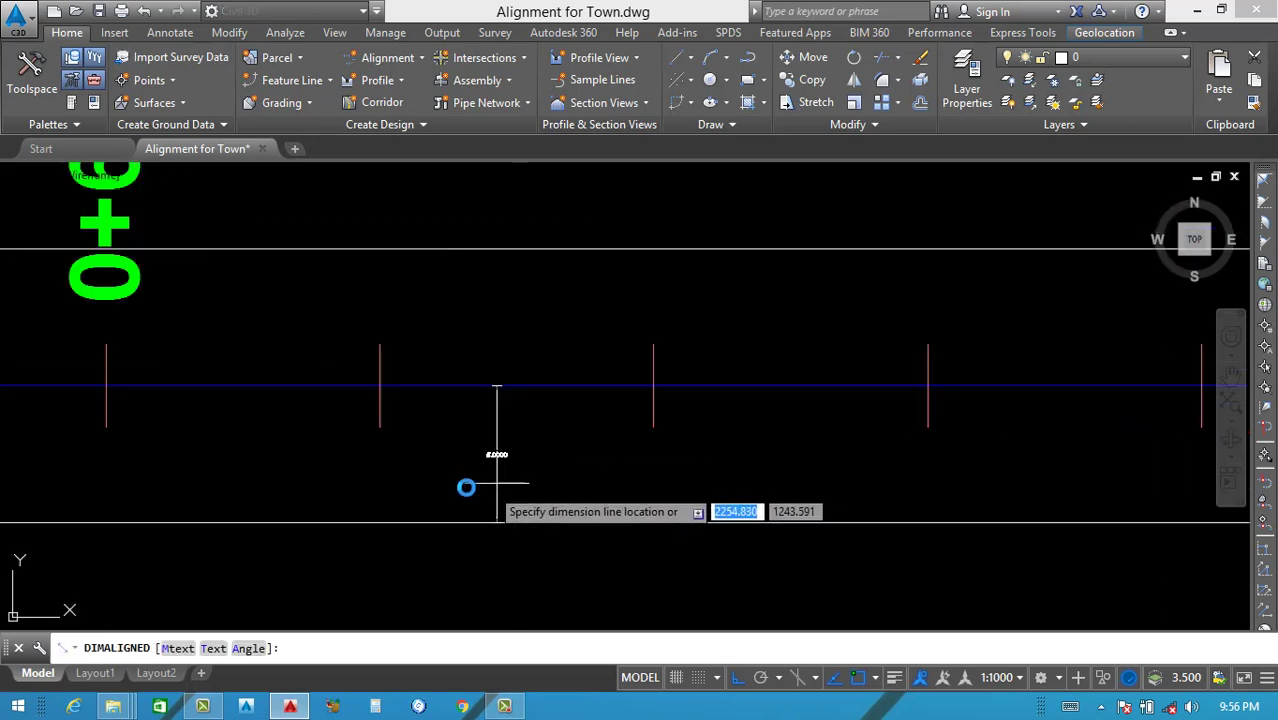
pyautogui.press('Escape')
# Measure the aligned distance from the Road-24 centreline to its outer offset on the lower curve between stations 0+800 and 0+850.
pyautogui.scroll(-3, 796, 456)
pyautogui.scroll(4, 798, 455)
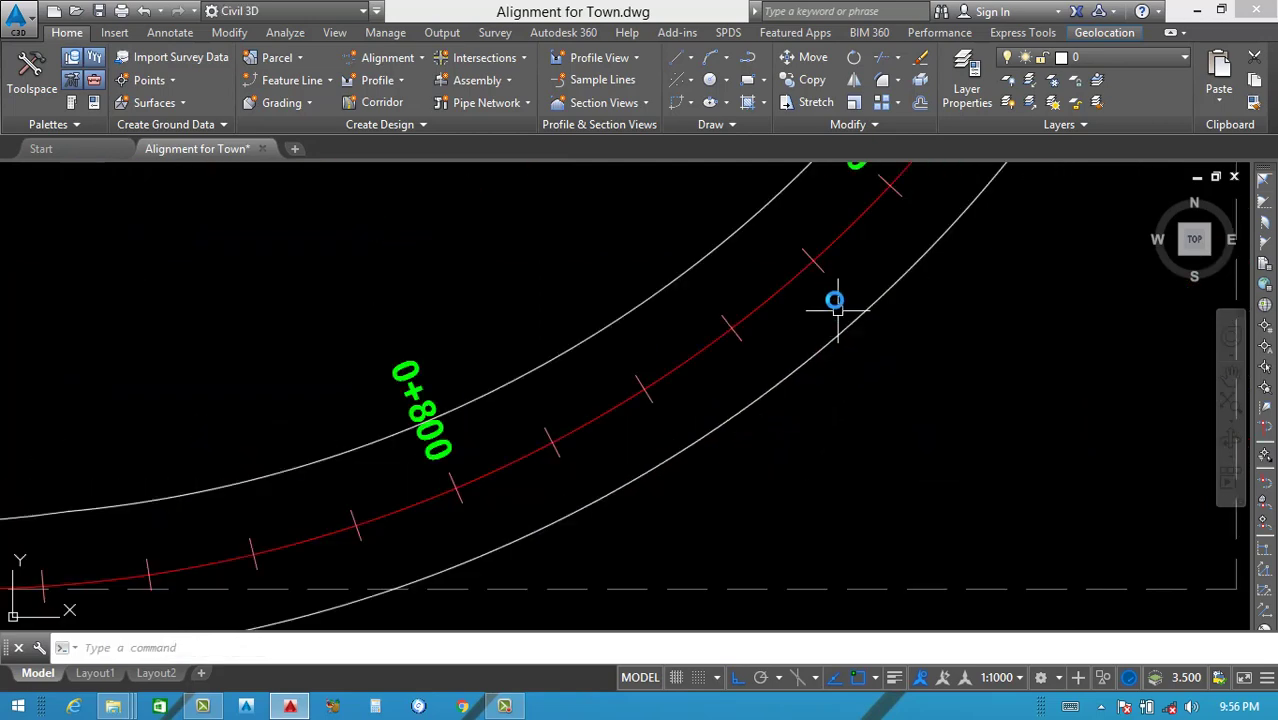
pyautogui.scroll(3, 836, 309)
pyautogui.press('Return')
pyautogui.click(613, 368)
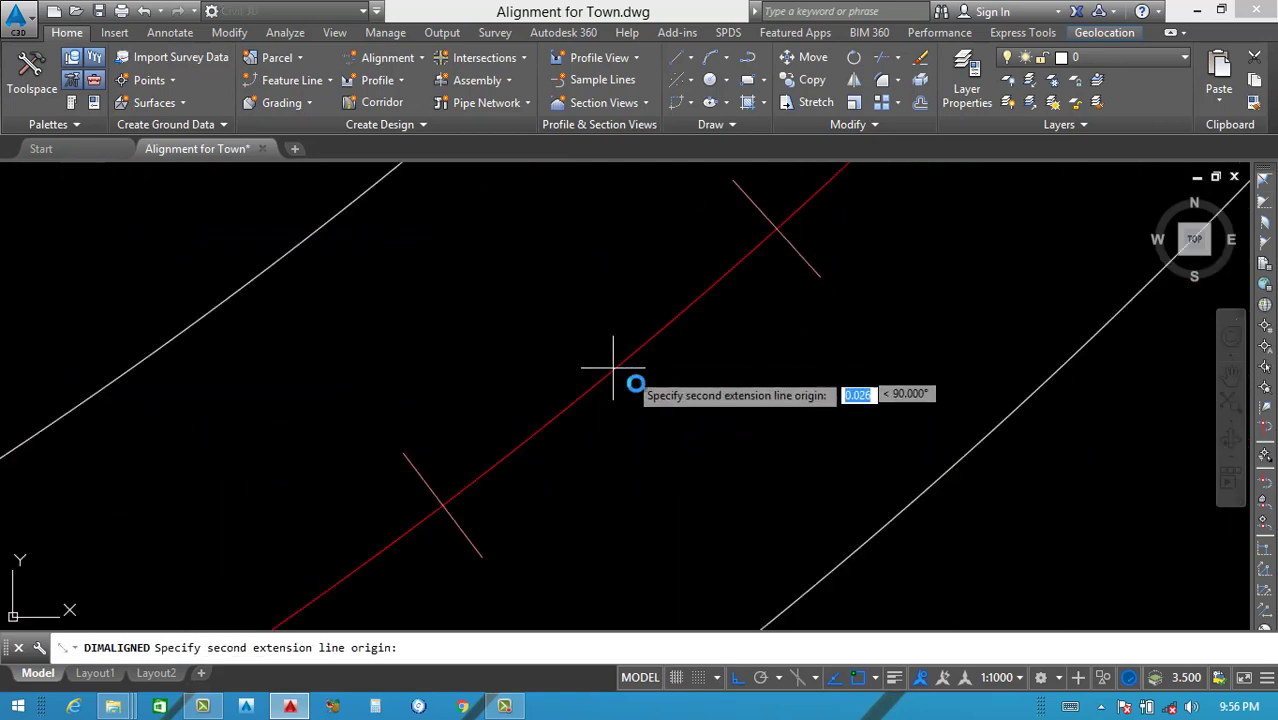
pyautogui.scroll(-4, 655, 417)
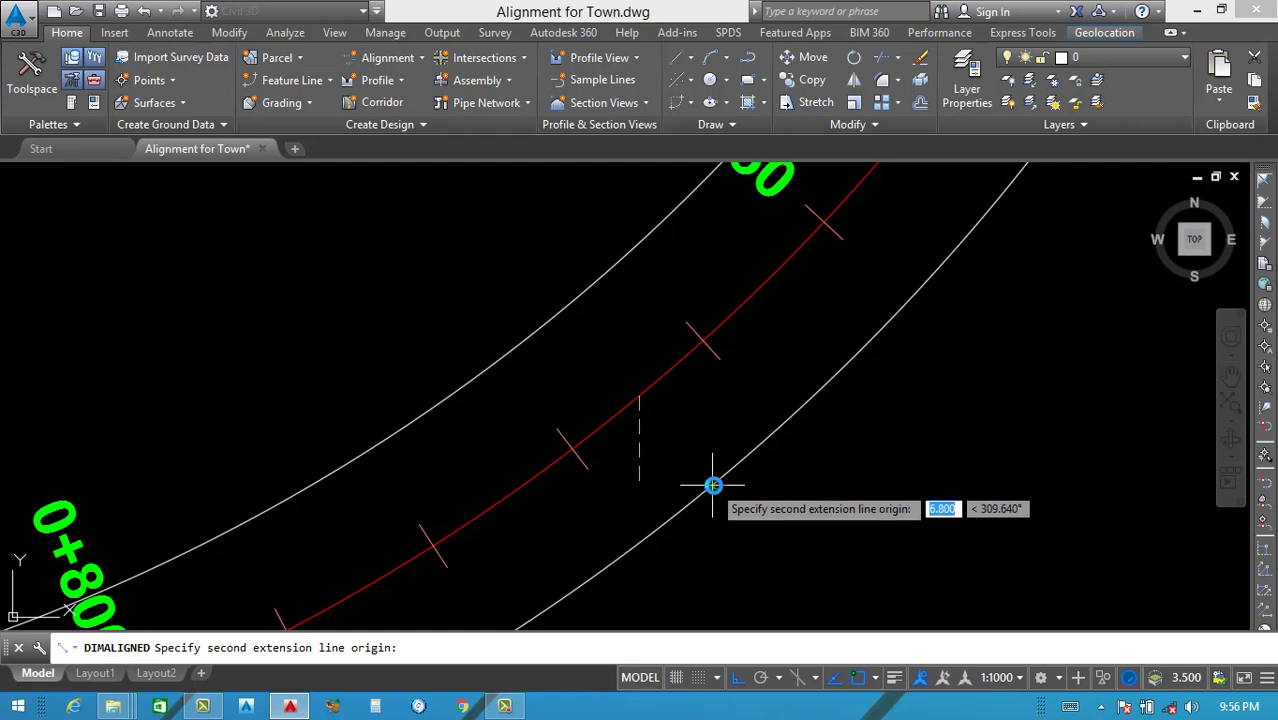
pyautogui.click(713, 486)
pyautogui.scroll(4, 670, 435)
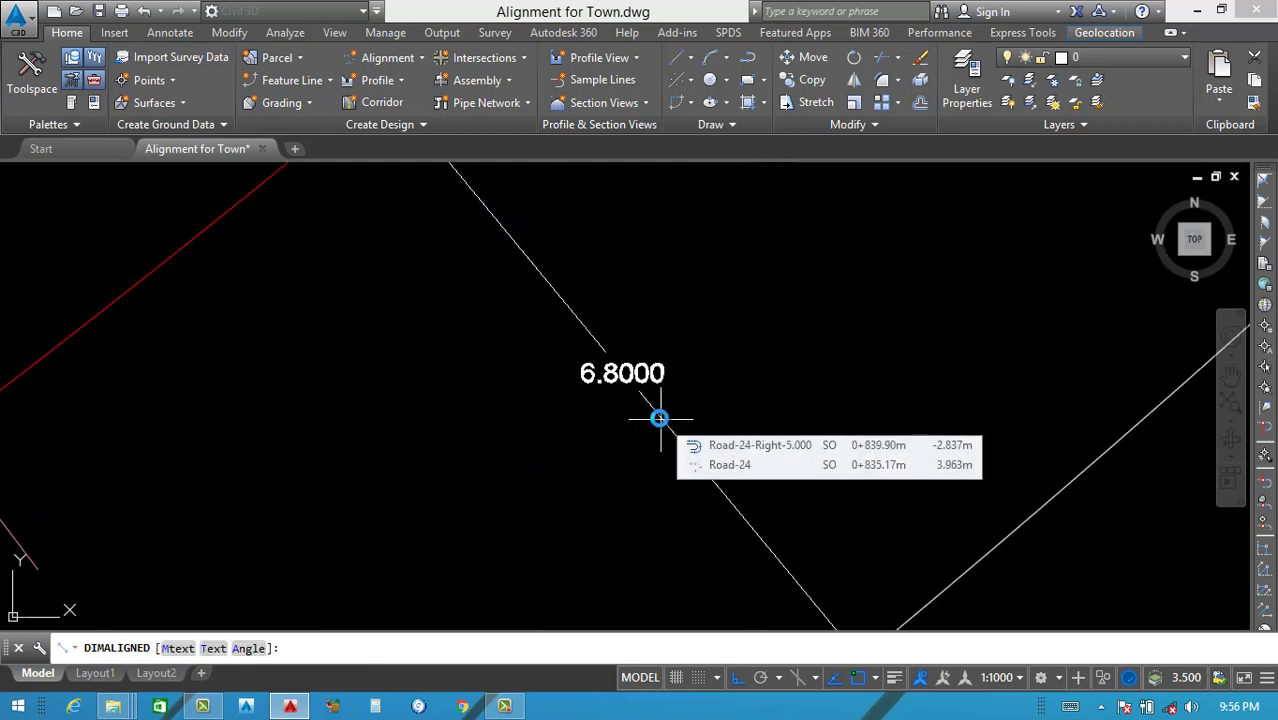
pyautogui.scroll(-10, 665, 417)
pyautogui.click(819, 424)
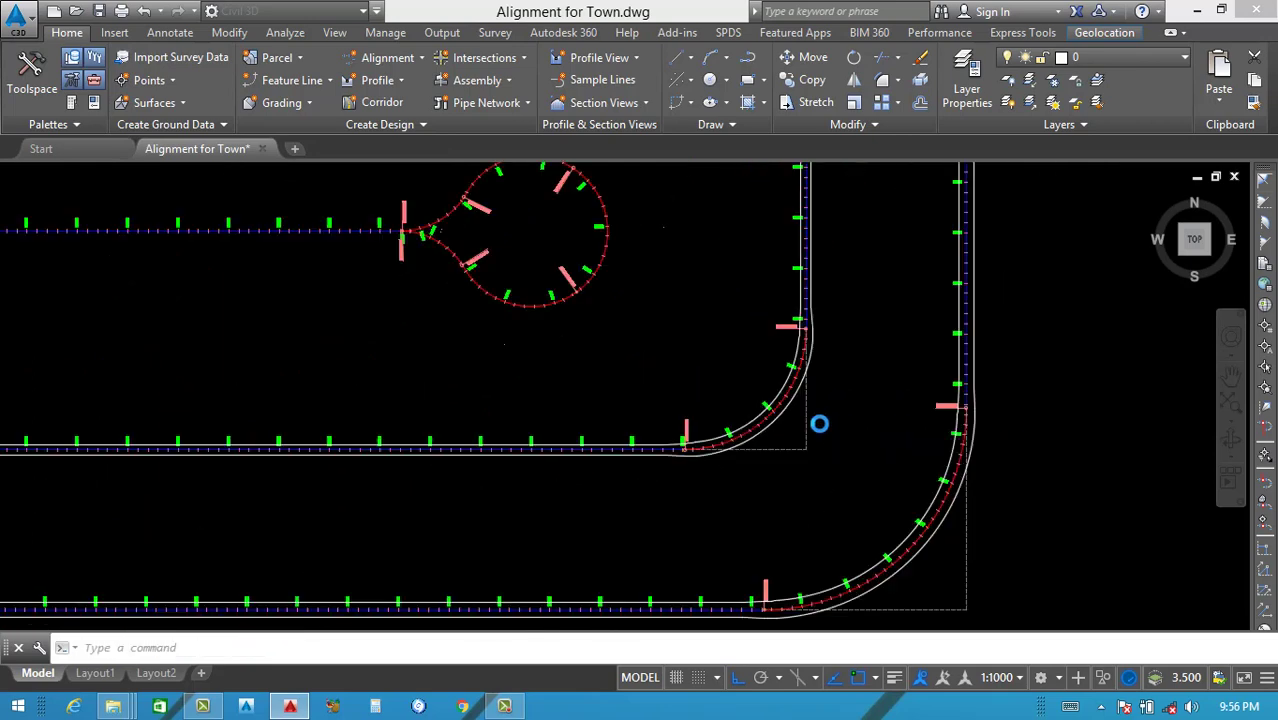
# Examine the widened offsets around the outer road's lower-left curve, from its start through stations 0+700 to 0+800.
pyautogui.scroll(-5, 819, 424)
pyautogui.scroll(5, 799, 419)
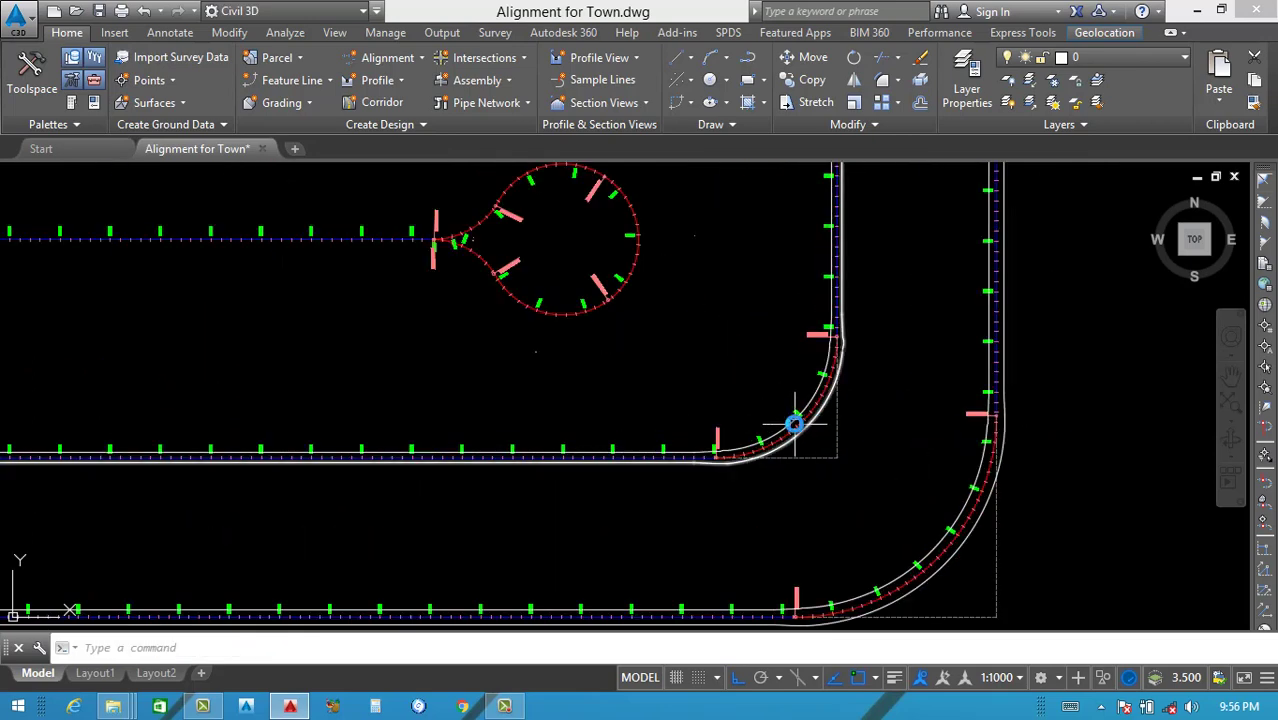
pyautogui.scroll(-6, 562, 489)
pyautogui.scroll(12, 591, 457)
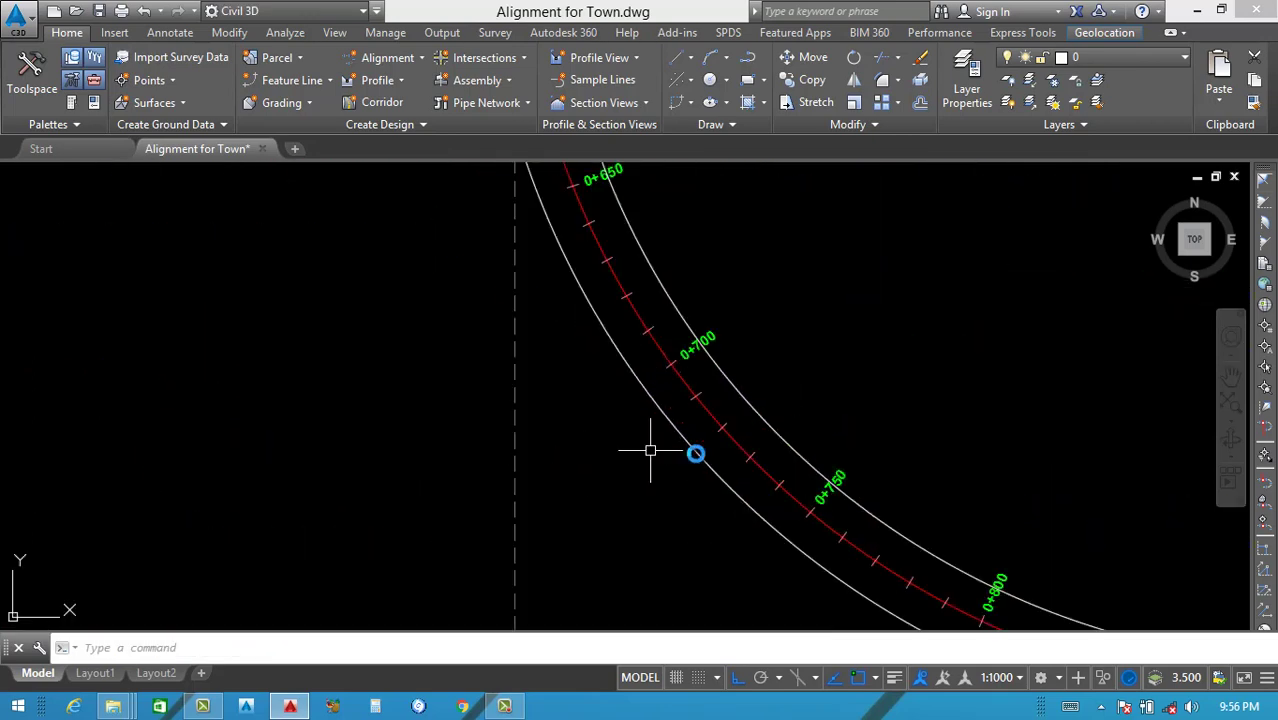
pyautogui.scroll(4, 692, 421)
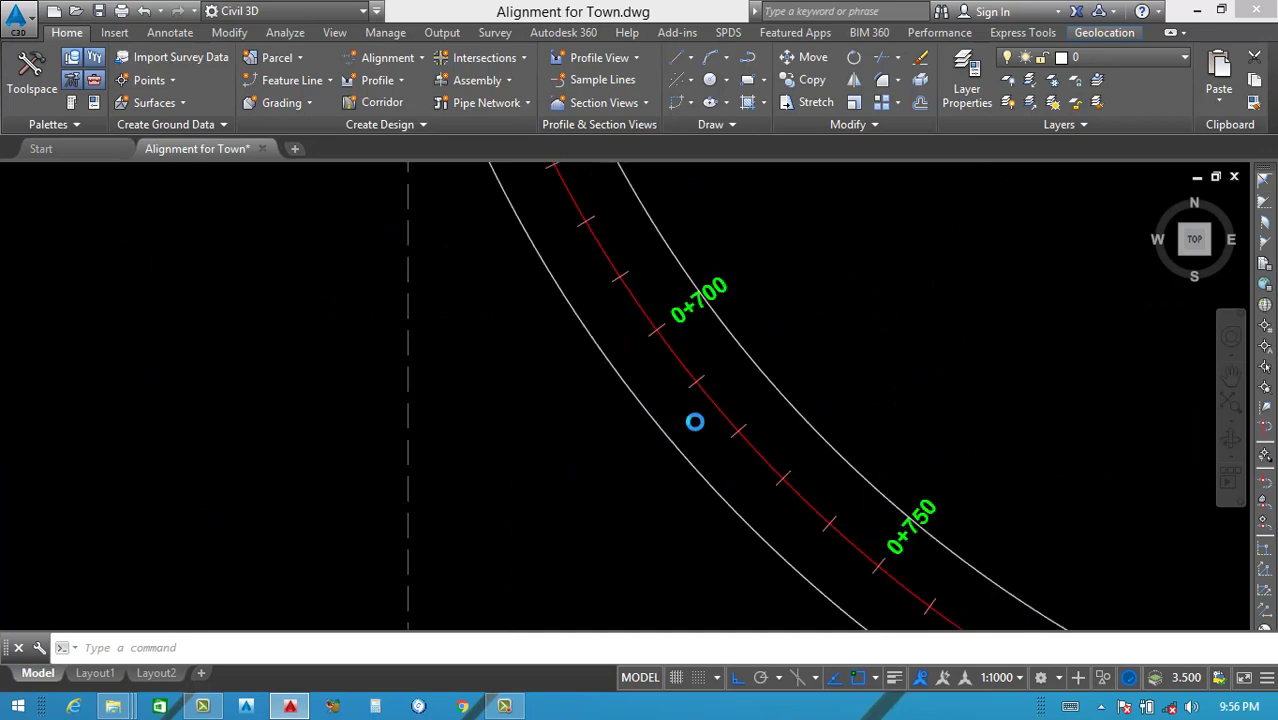
pyautogui.scroll(-7, 620, 445)
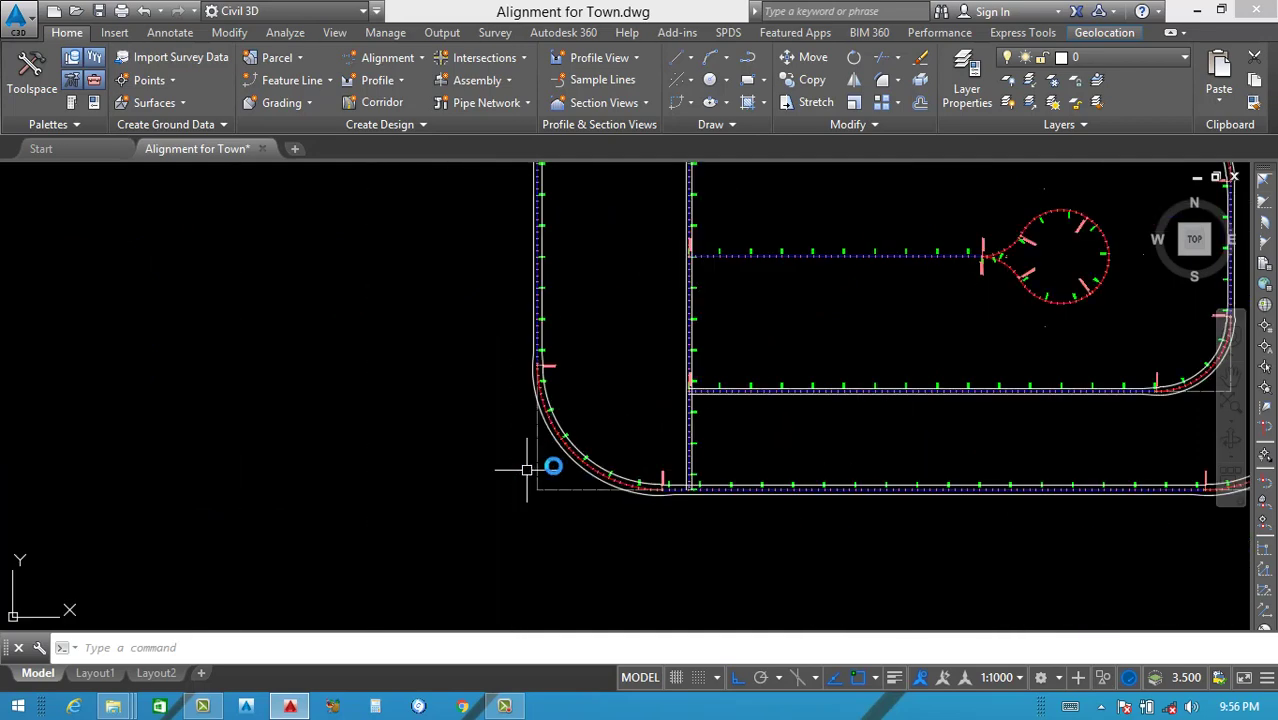
pyautogui.scroll(-4, 525, 468)
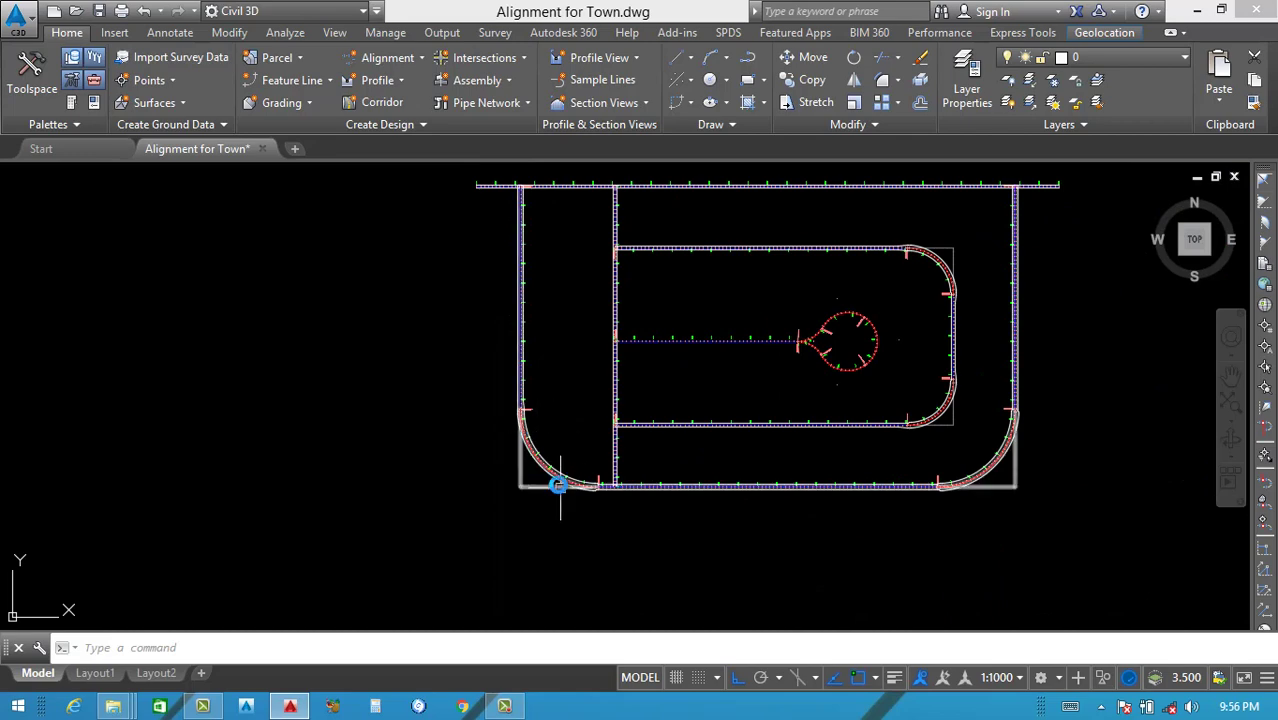
pyautogui.scroll(2, 558, 468)
pyautogui.scroll(2, 558, 468)
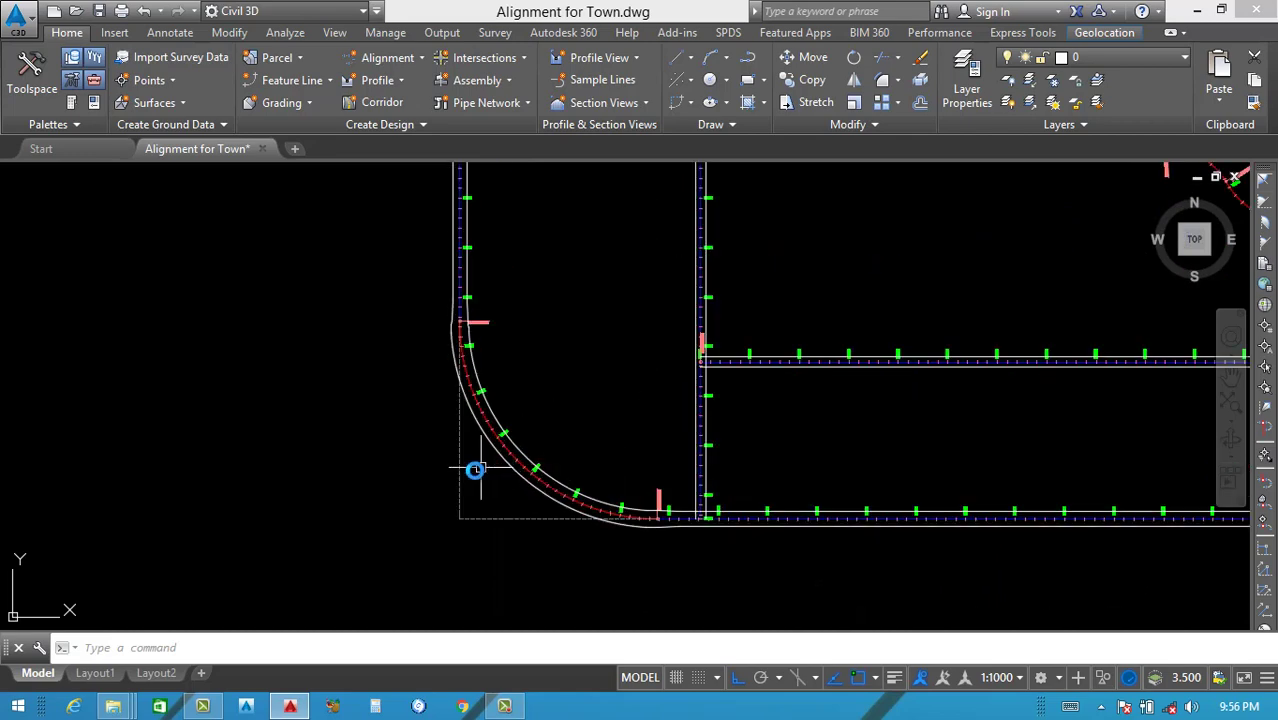
pyautogui.scroll(-2, 480, 465)
pyautogui.scroll(2, 510, 450)
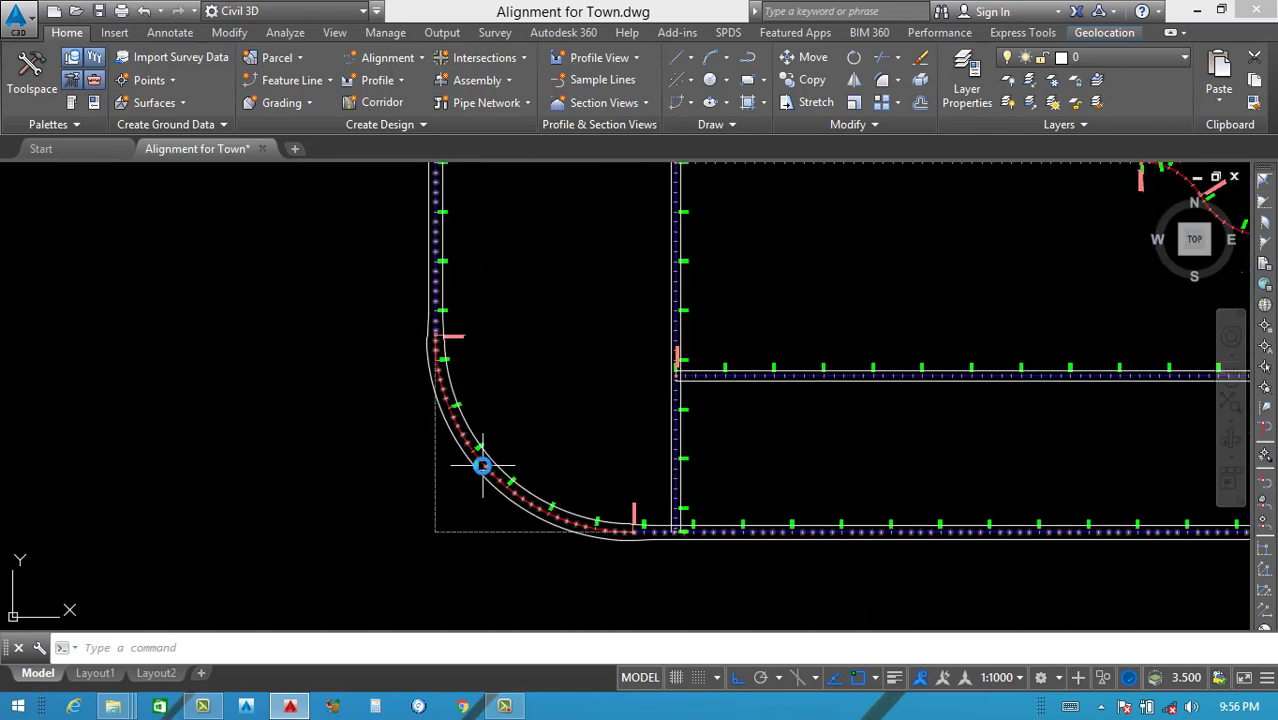
pyautogui.scroll(3, 498, 450)
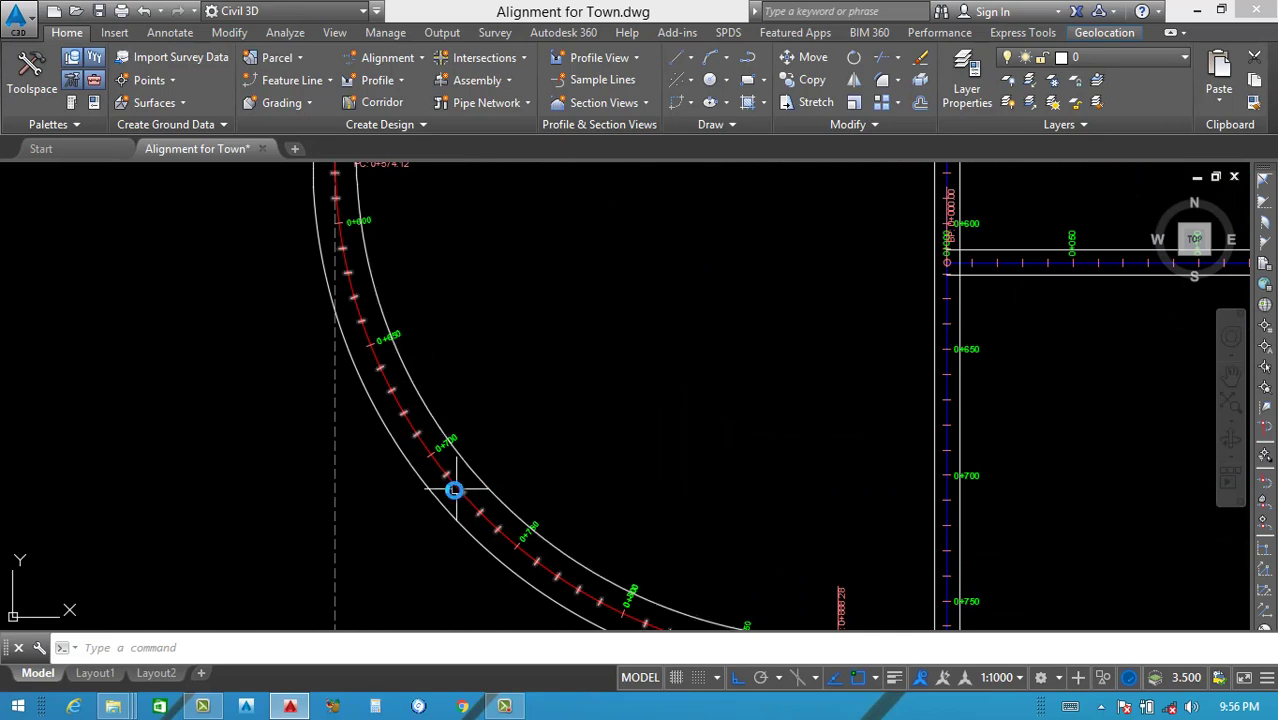
pyautogui.scroll(-3, 455, 475)
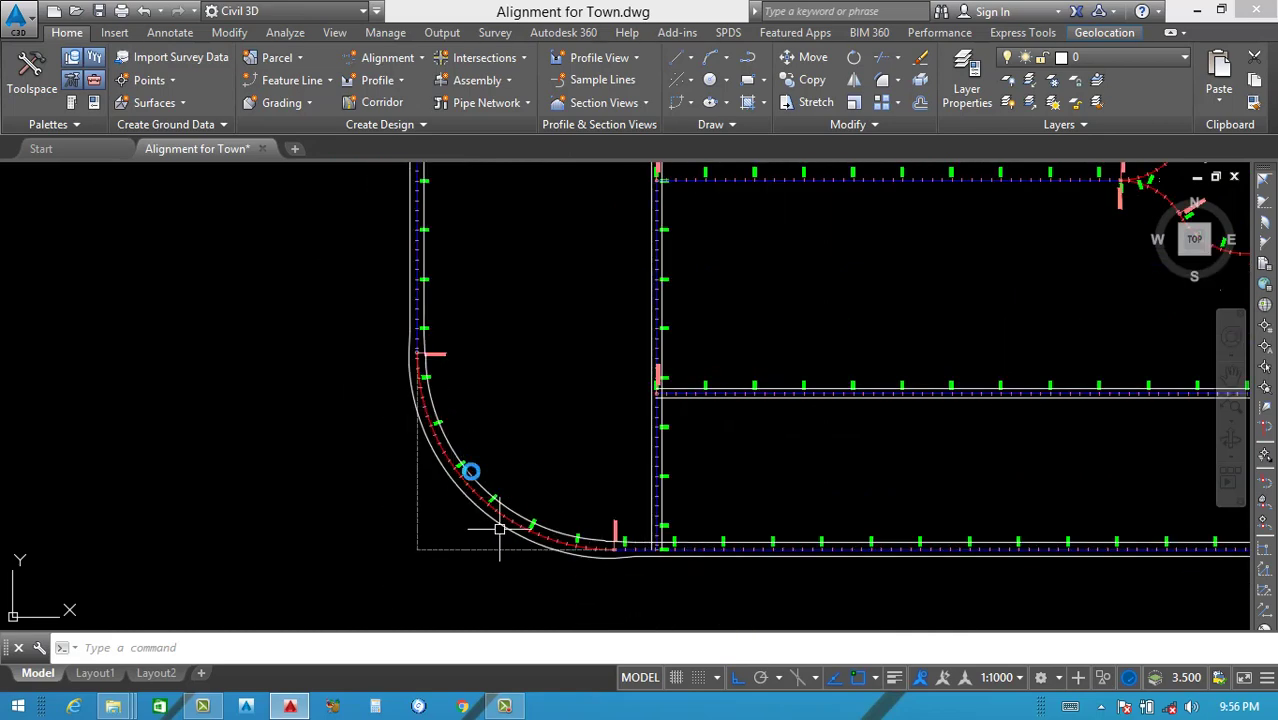
pyautogui.scroll(-3, 445, 491)
pyautogui.scroll(4, 430, 440)
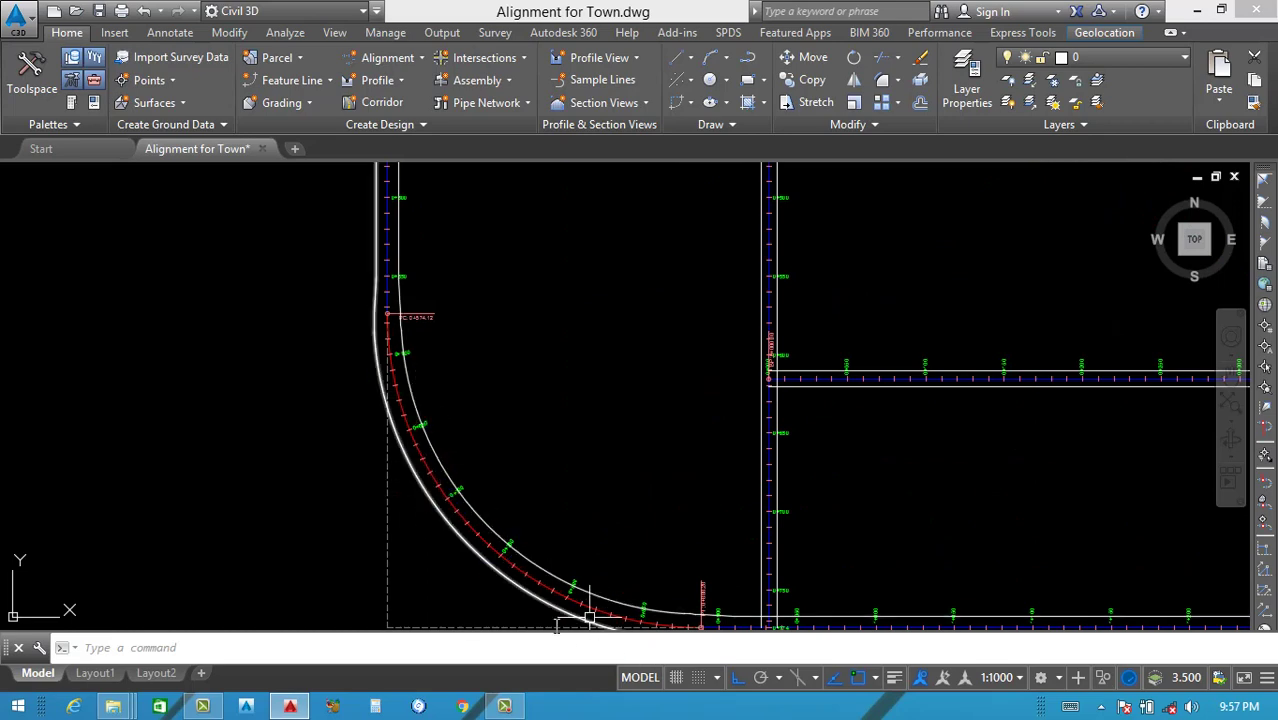
# Examine the widened Road-24 offsets around the lower curve near station 0+850 and review the whole town road layout.
pyautogui.scroll(-5, 436, 480)
pyautogui.scroll(8, 821, 491)
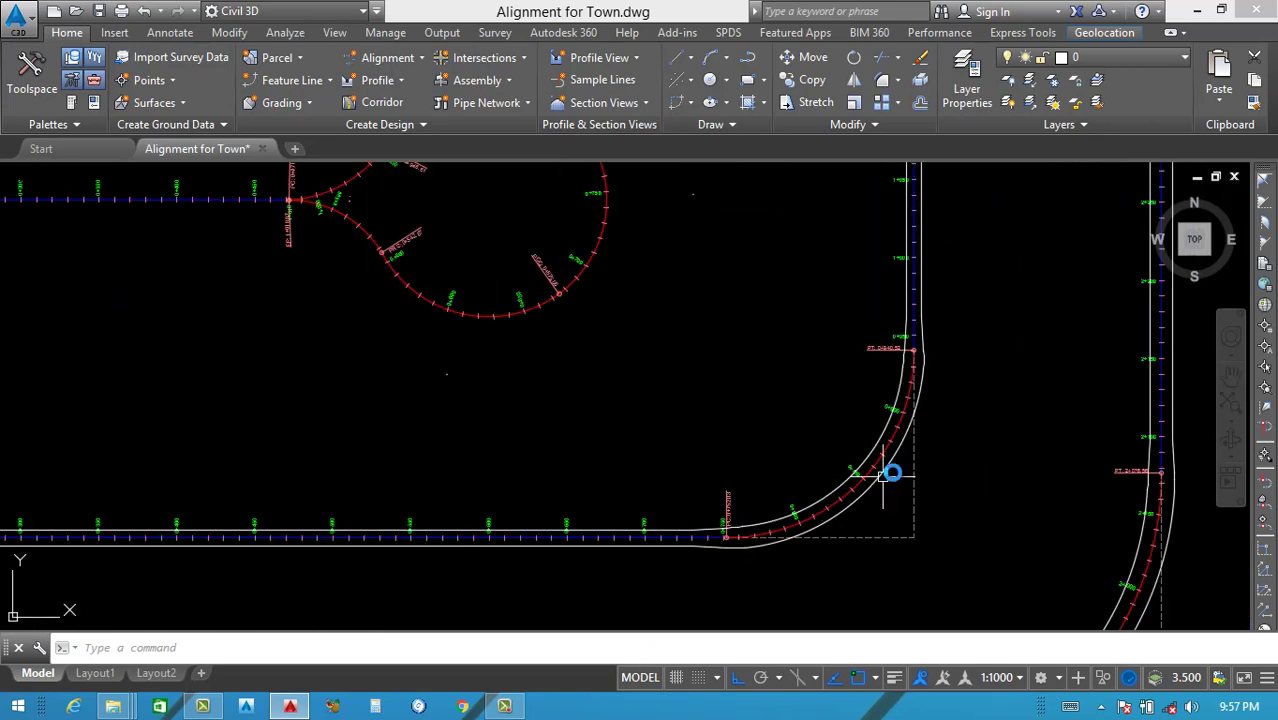
pyautogui.scroll(3, 838, 487)
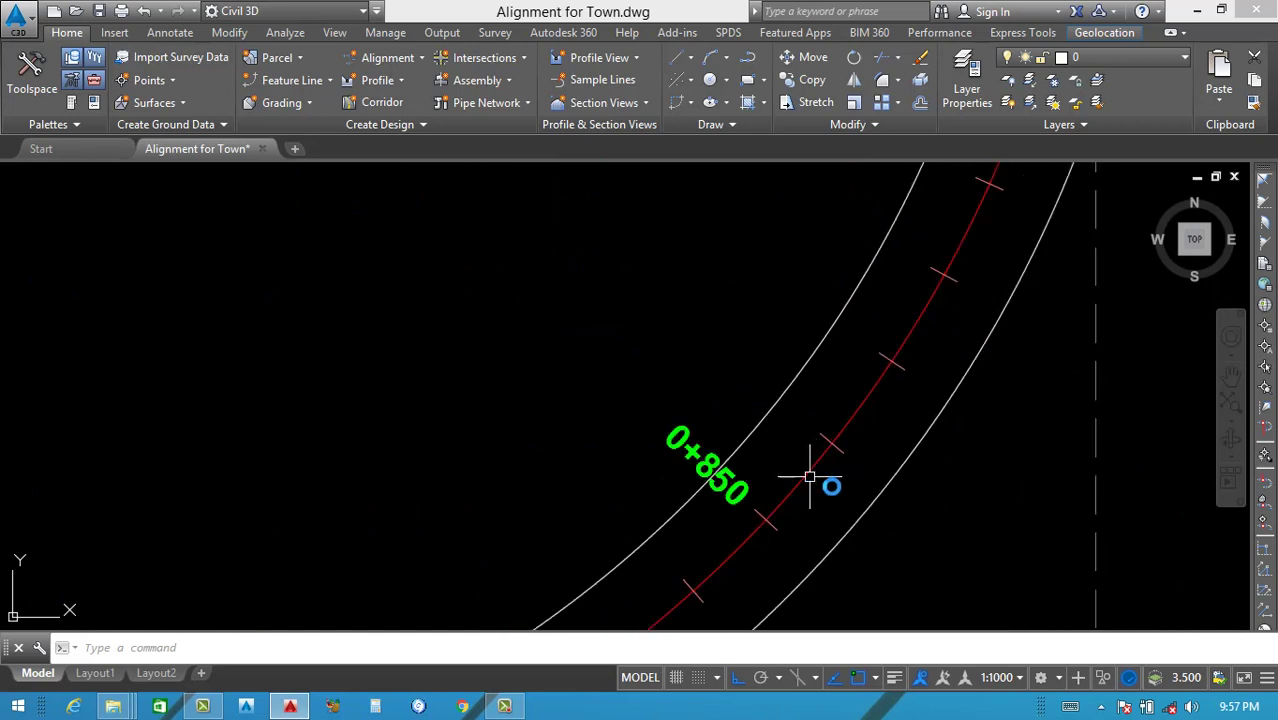
pyautogui.scroll(-2, 855, 503)
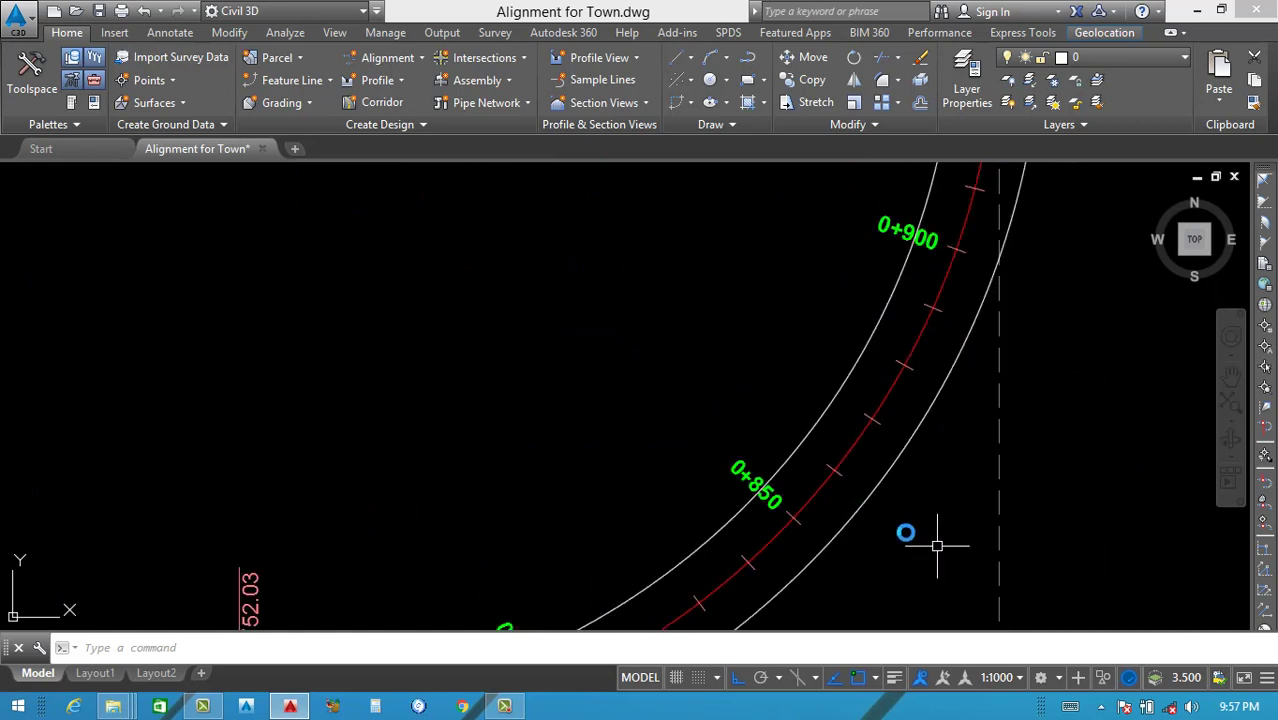
pyautogui.scroll(-5, 639, 474)
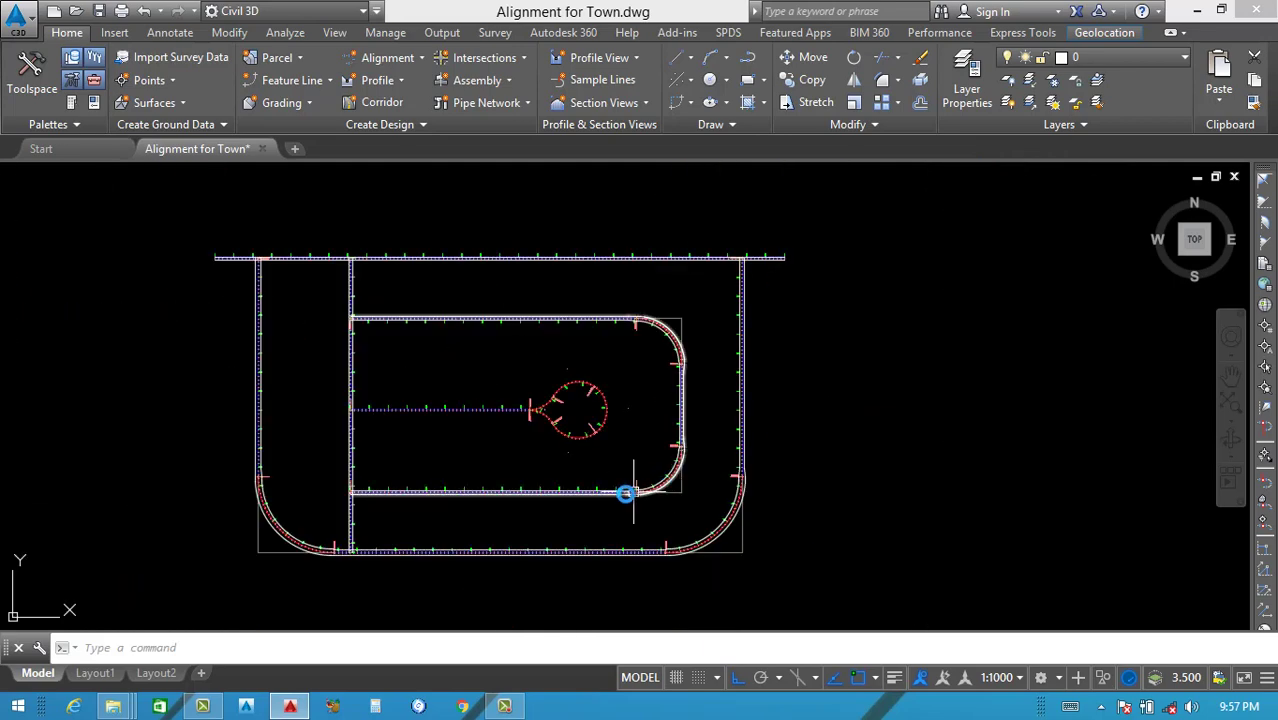
pyautogui.scroll(2, 581, 508)
pyautogui.scroll(-1, 758, 415)
pyautogui.scroll(4, 756, 362)
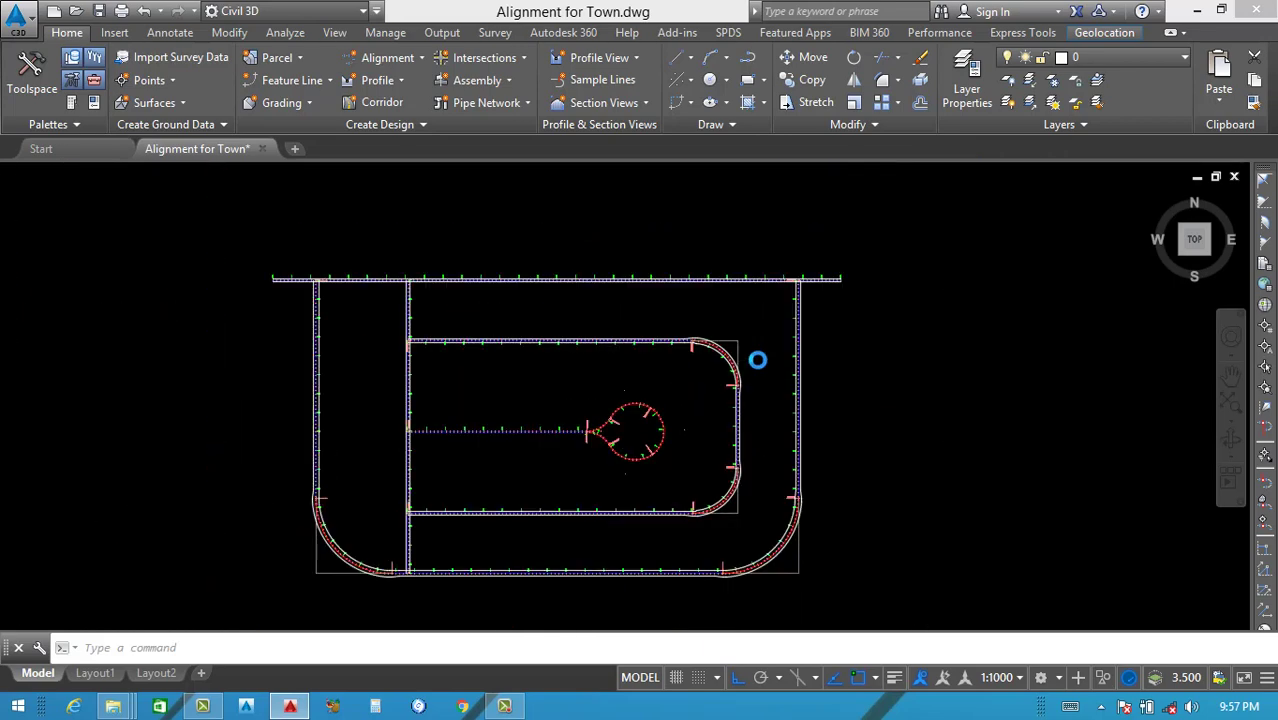
pyautogui.scroll(-4, 684, 338)
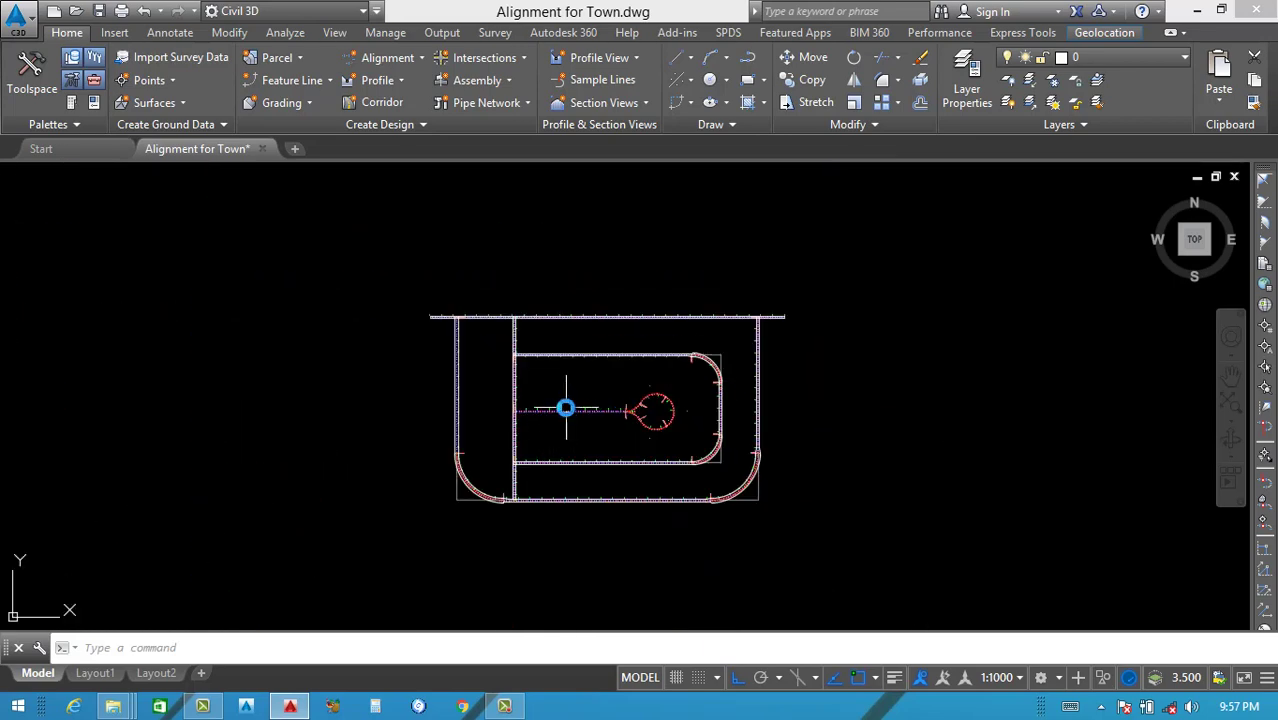
# Start an offset alignment from the central Road-25 and assign the _Autodesk Civil 3D Metric (2011) Roadway Design Standards criteria file.
pyautogui.scroll(8, 379, 439)
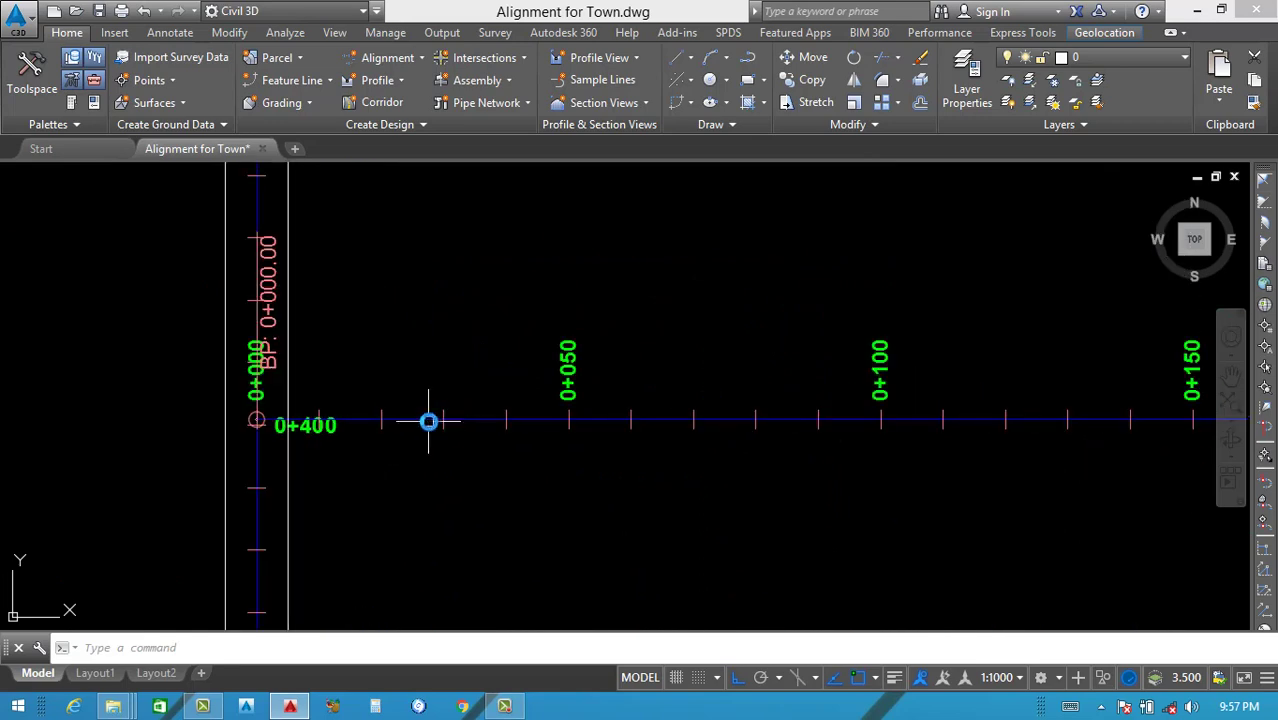
pyautogui.scroll(-2, 416, 416)
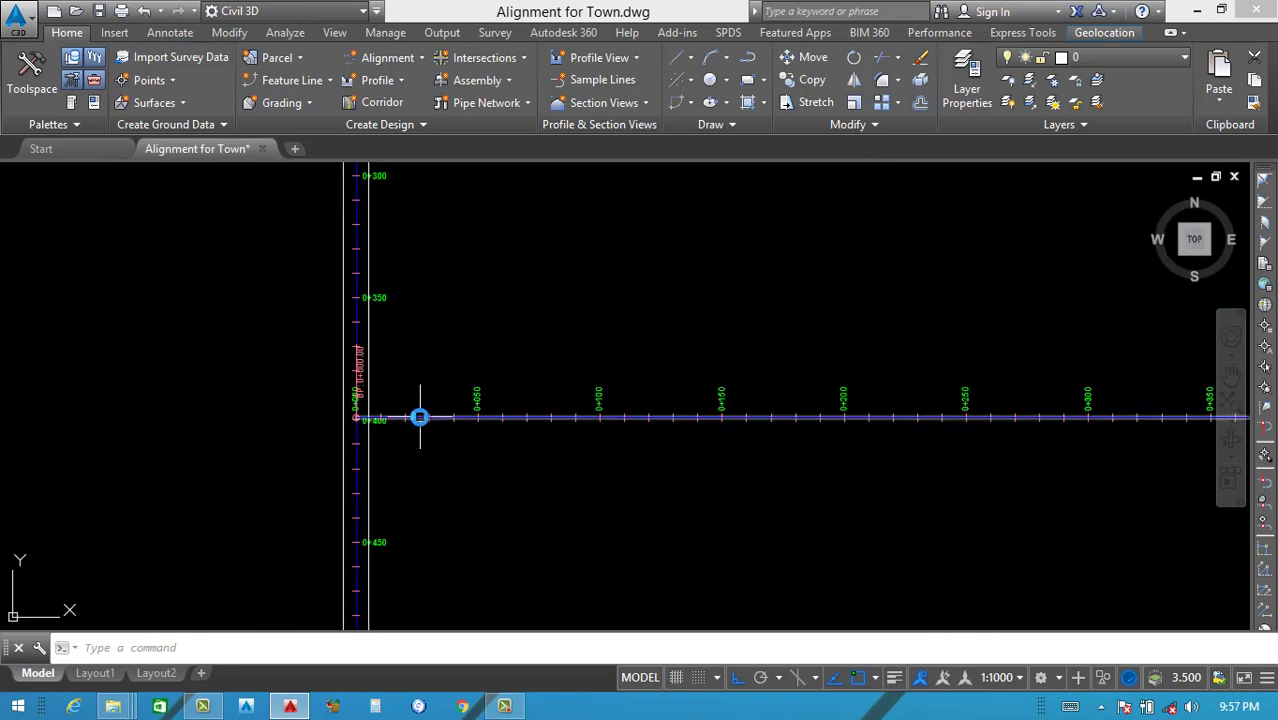
pyautogui.scroll(2, 419, 419)
pyautogui.click(413, 420)
pyautogui.scroll(-1, 437, 422)
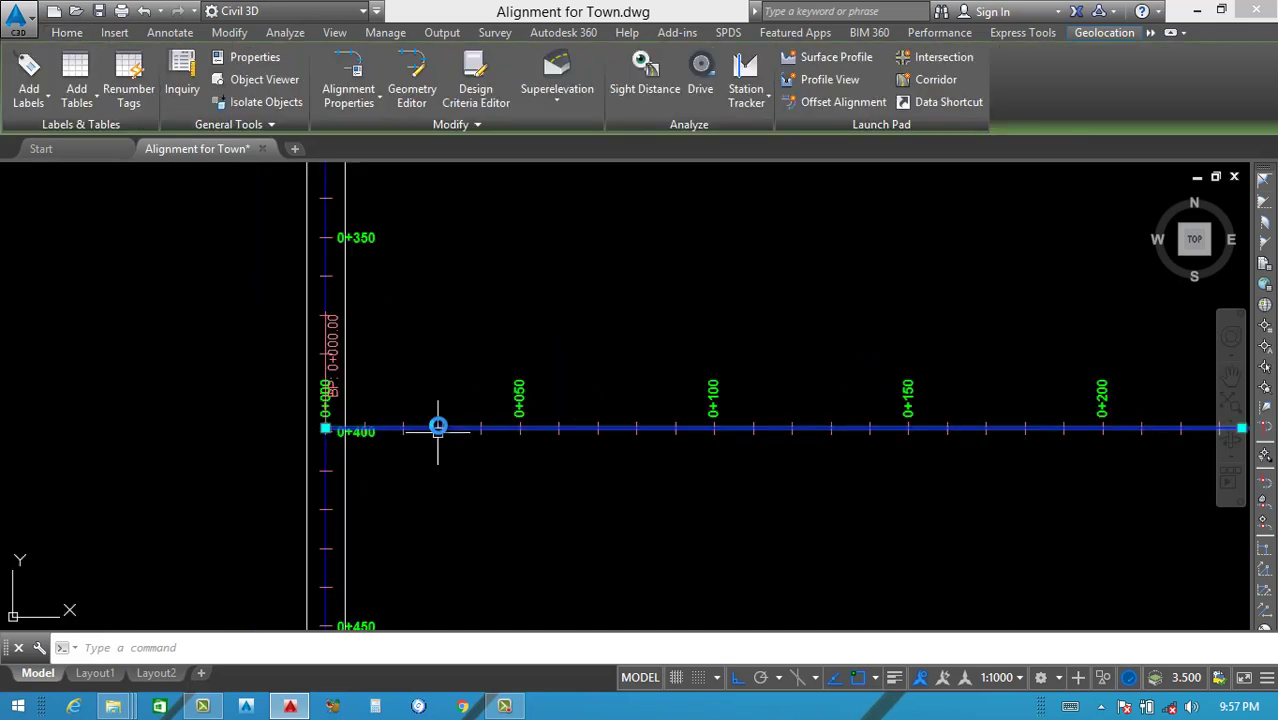
pyautogui.press('Escape')
pyautogui.click(381, 58)
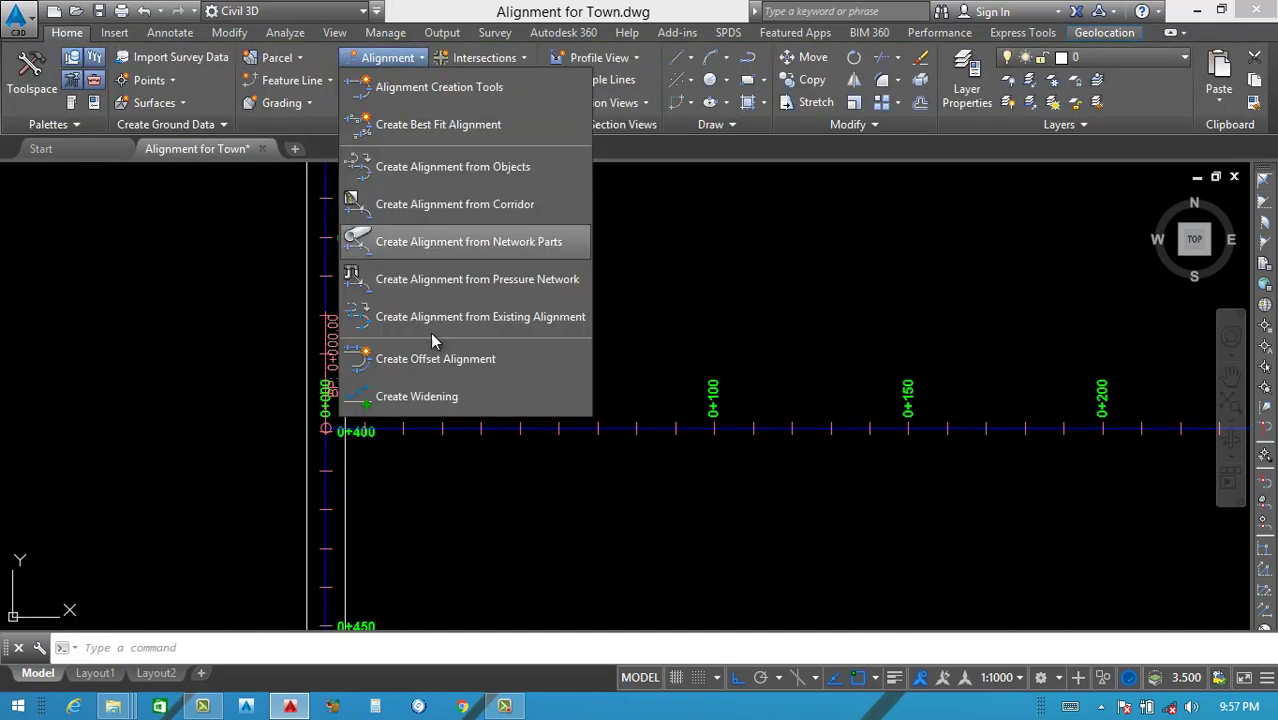
pyautogui.click(424, 358)
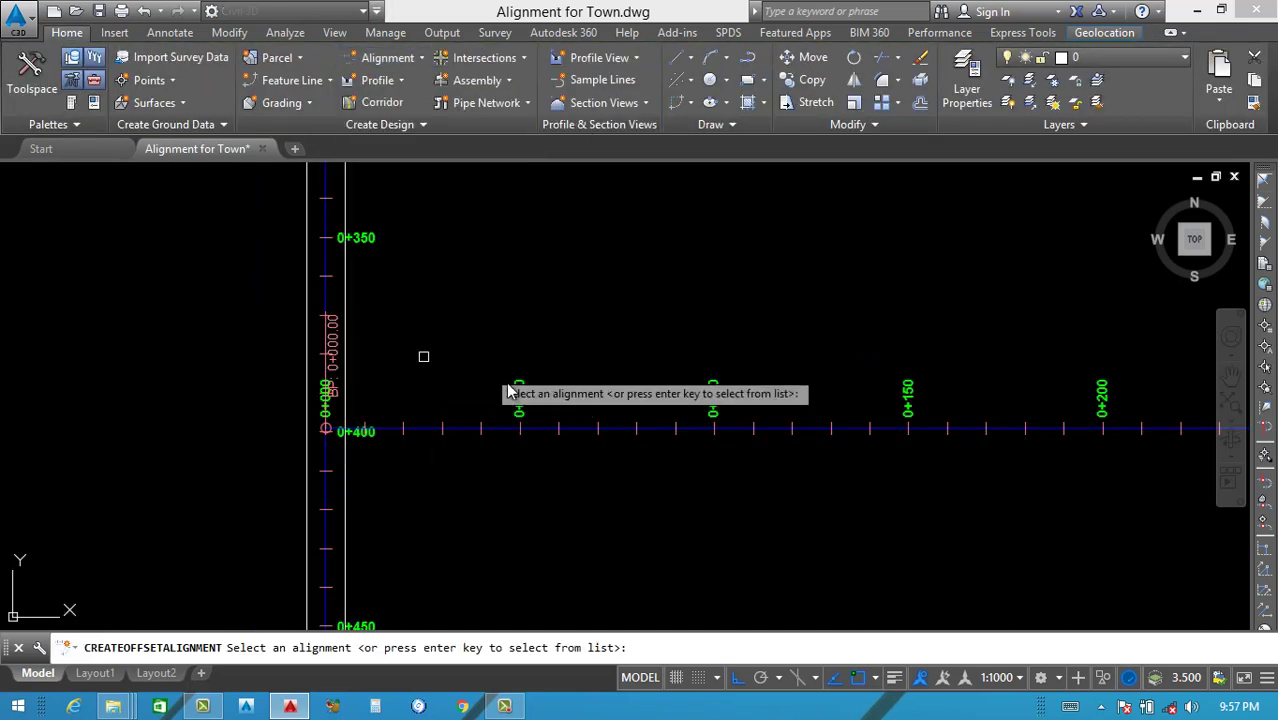
pyautogui.click(424, 431)
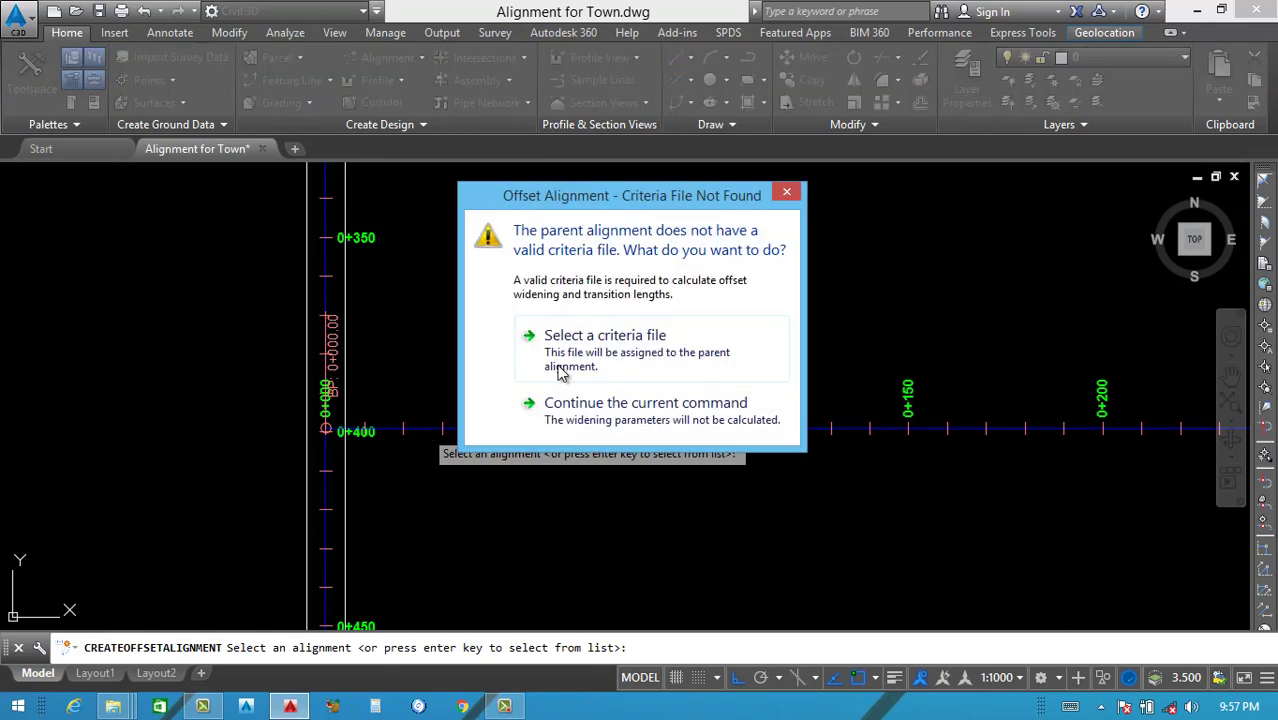
pyautogui.click(603, 344)
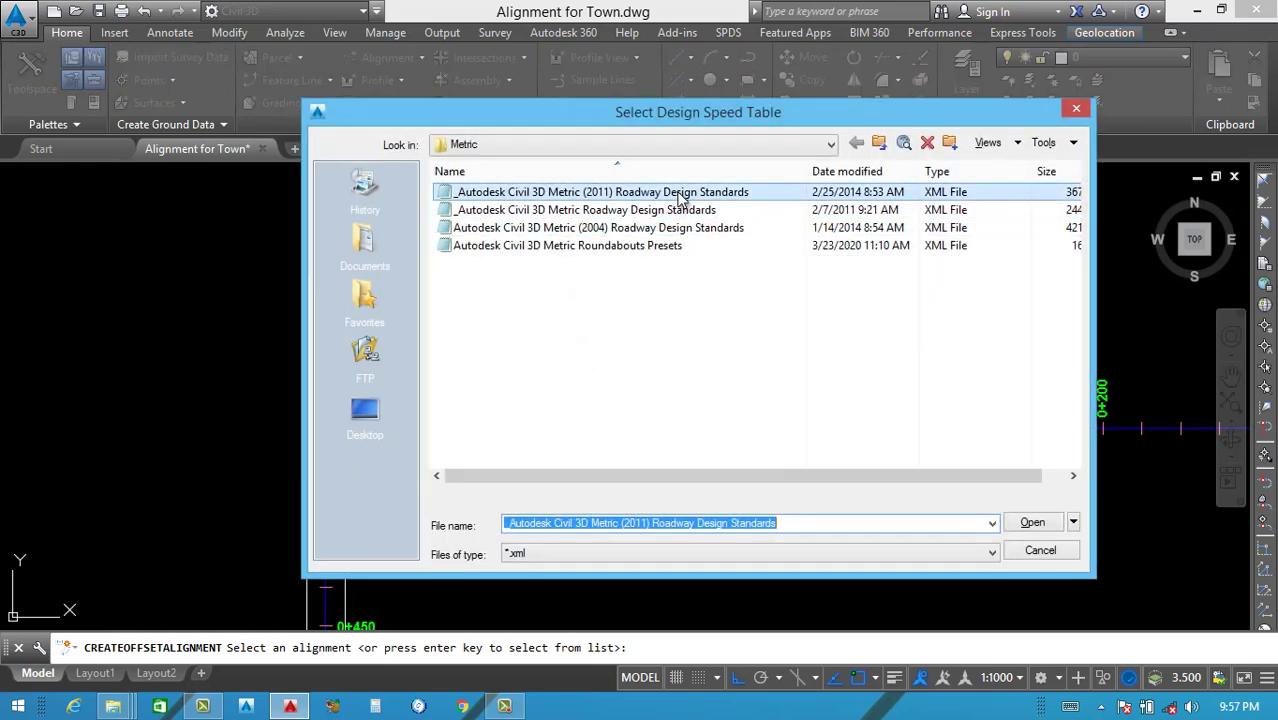
pyautogui.click(1032, 522)
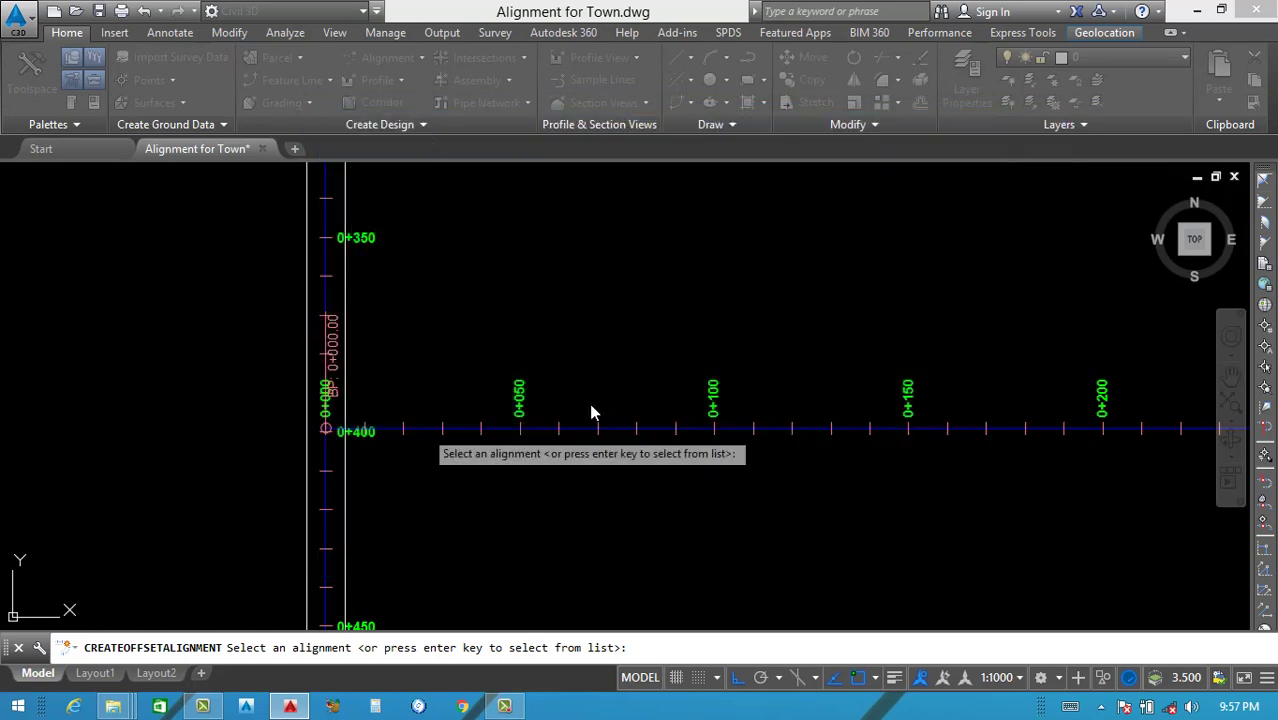
# Create one offset alignment on each side of Road-25 at 3.65 m, from start to end, with the Offsets style and no labels.
pyautogui.click(450, 327)
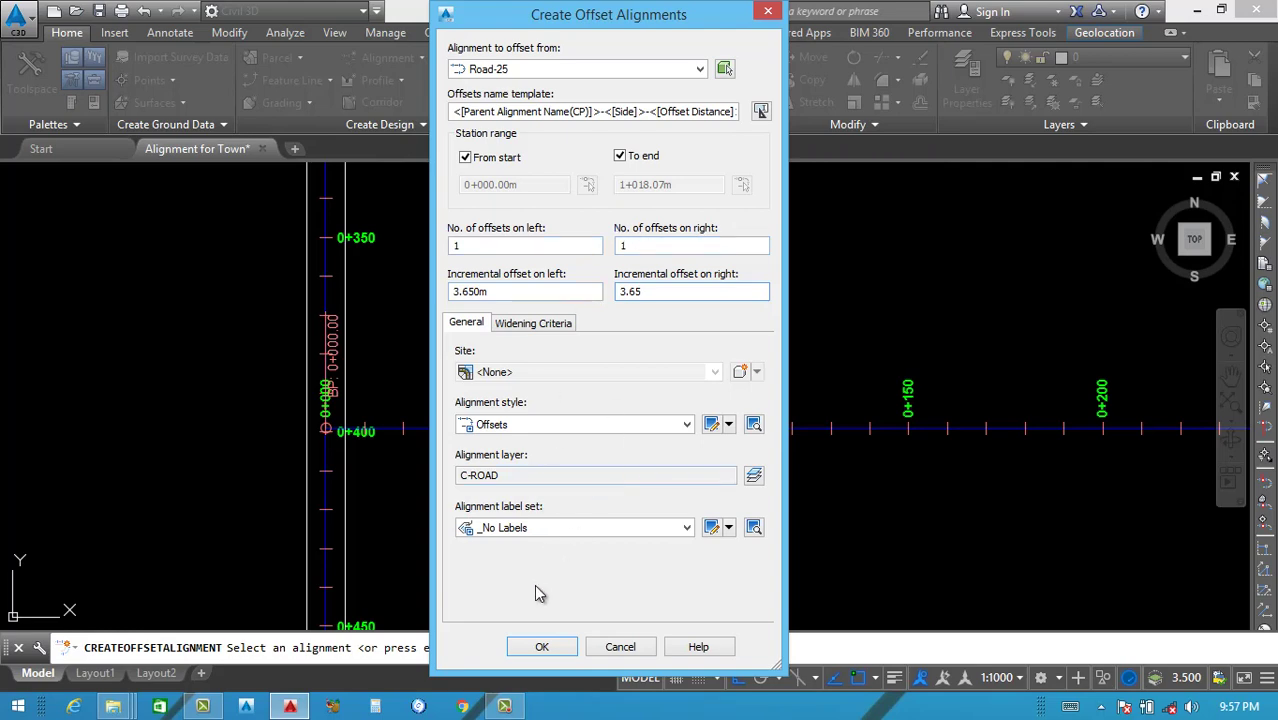
pyautogui.click(543, 647)
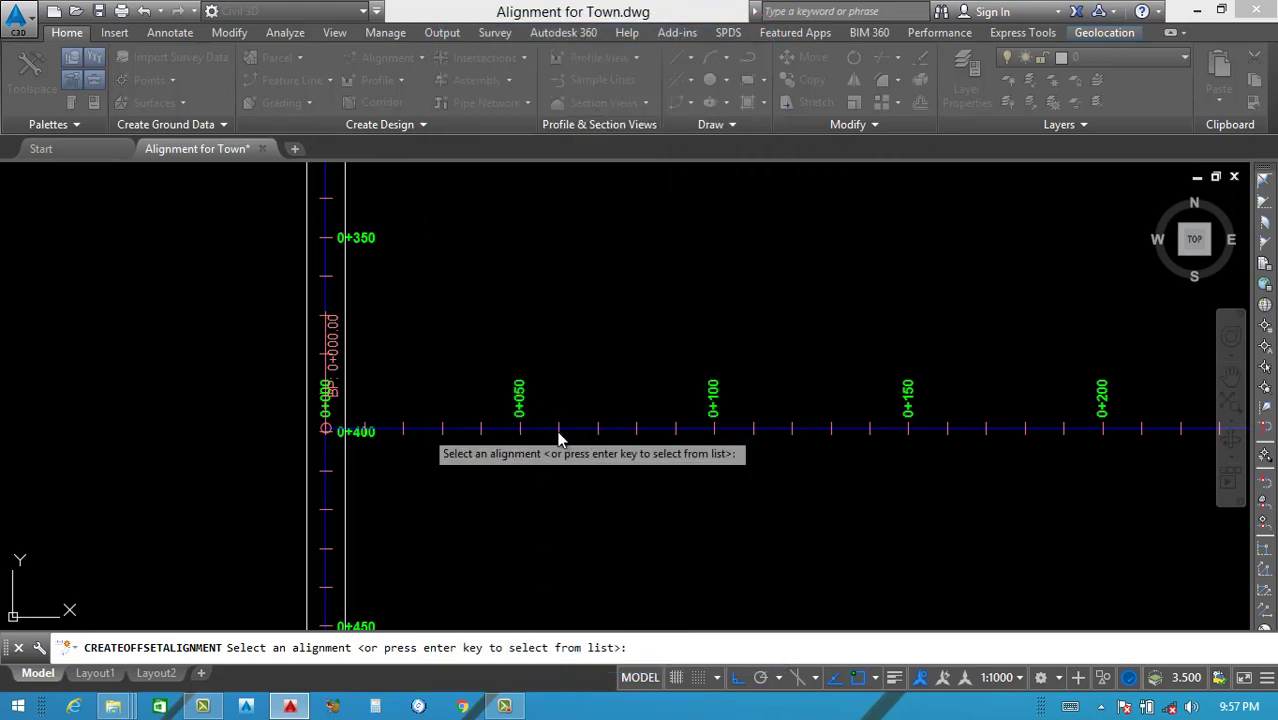
pyautogui.click(510, 430)
# Examine the Road-25 offsets where the straight splits into the loop, including the overlapping offset lines near stations 0+450 to 0+500.
pyautogui.scroll(-5, 509, 446)
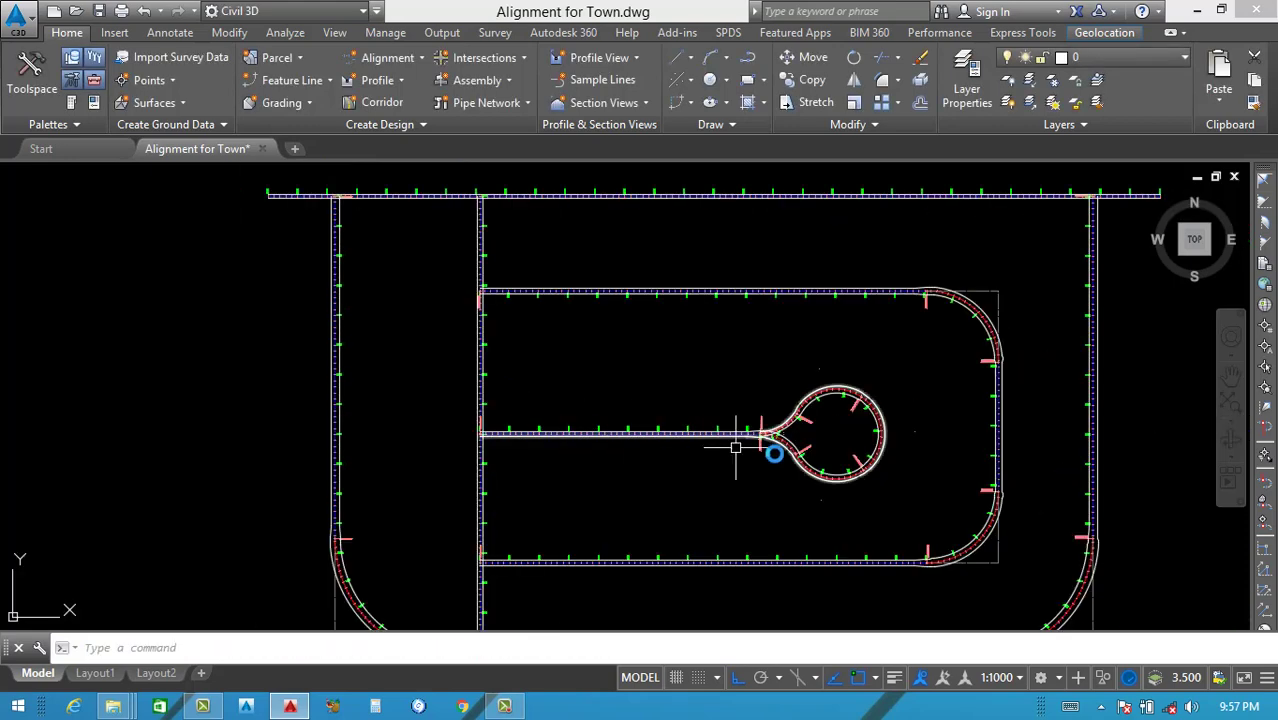
pyautogui.scroll(3, 824, 460)
pyautogui.scroll(2, 660, 425)
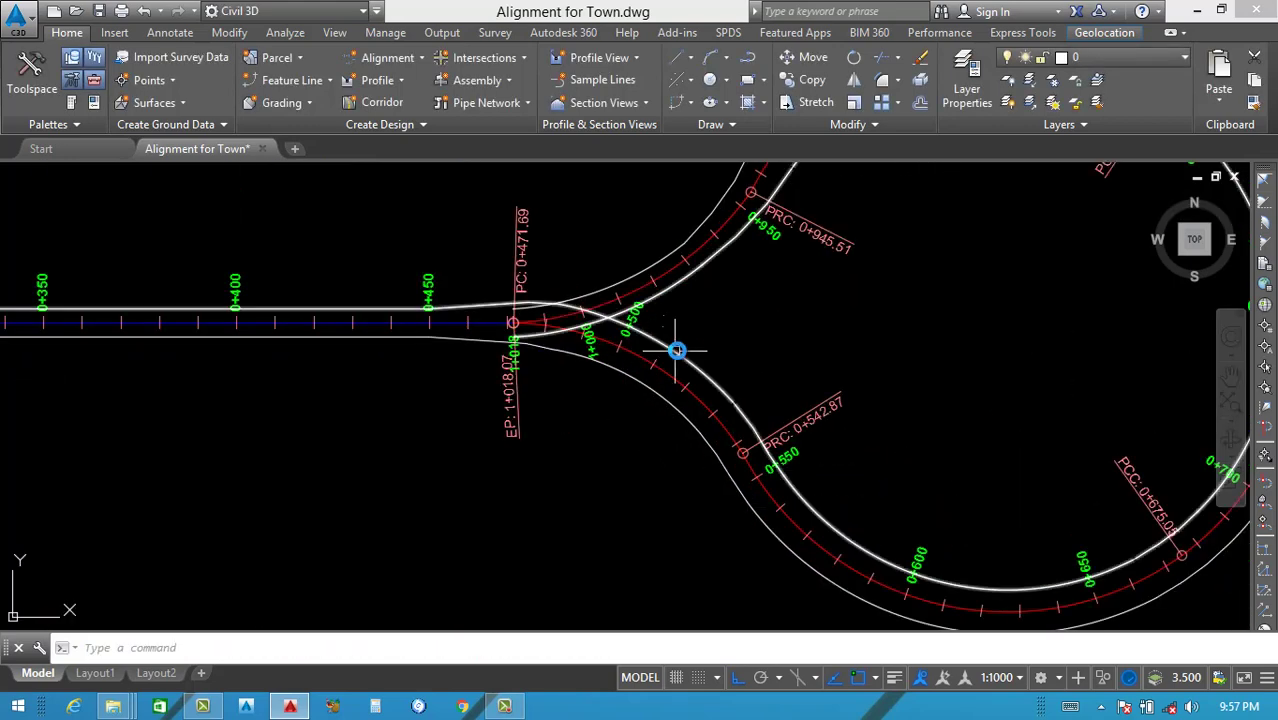
pyautogui.scroll(-2, 704, 380)
pyautogui.scroll(3, 570, 345)
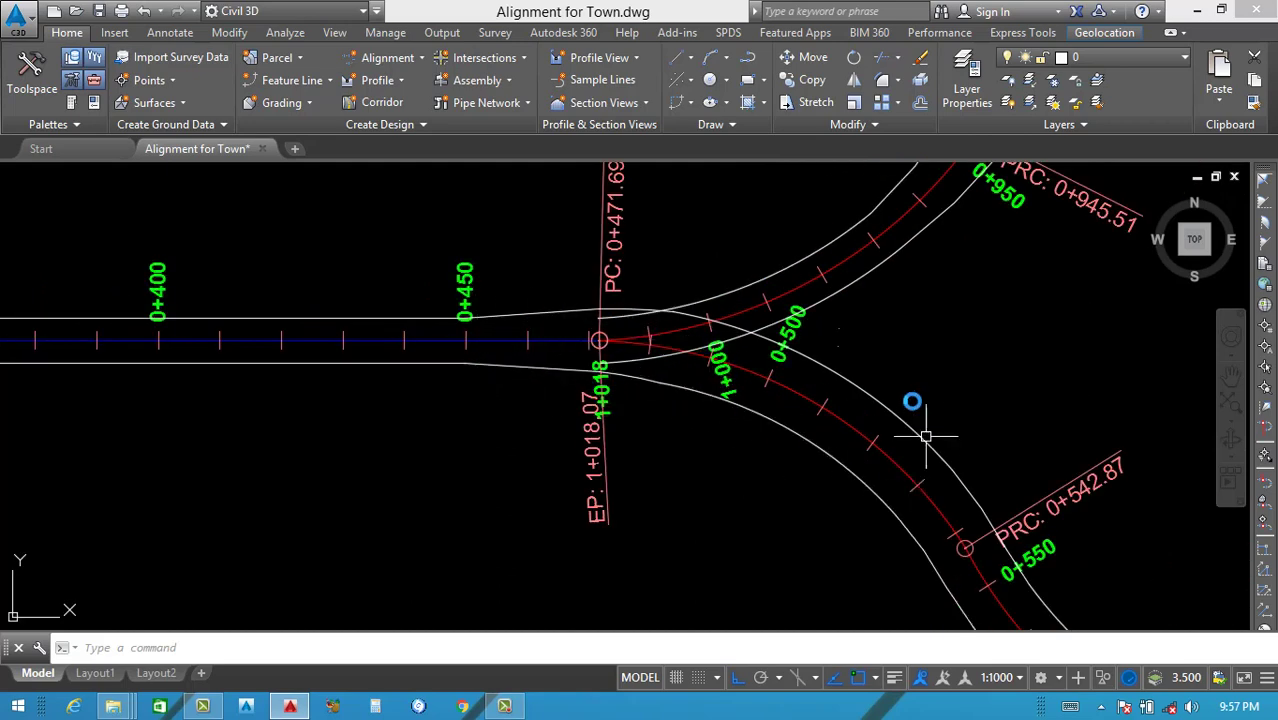
pyautogui.scroll(-3, 710, 405)
pyautogui.scroll(8, 667, 363)
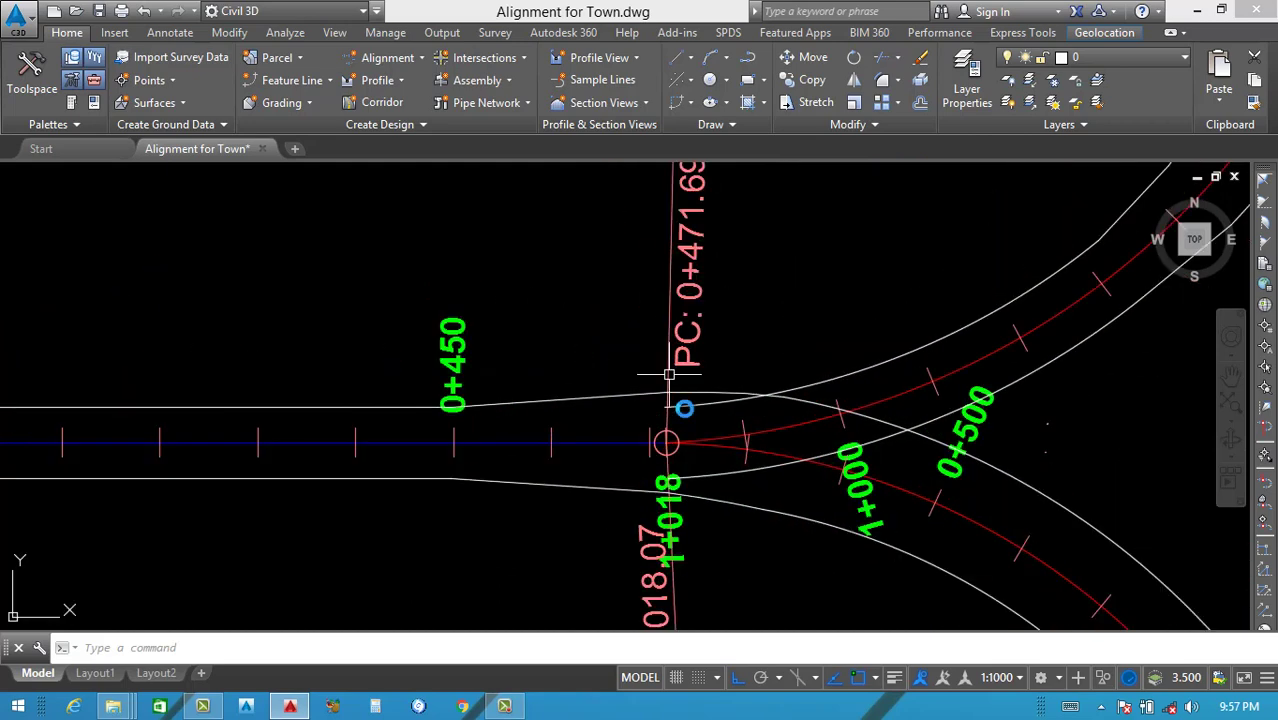
pyautogui.scroll(-2, 697, 414)
pyautogui.scroll(-3, 573, 434)
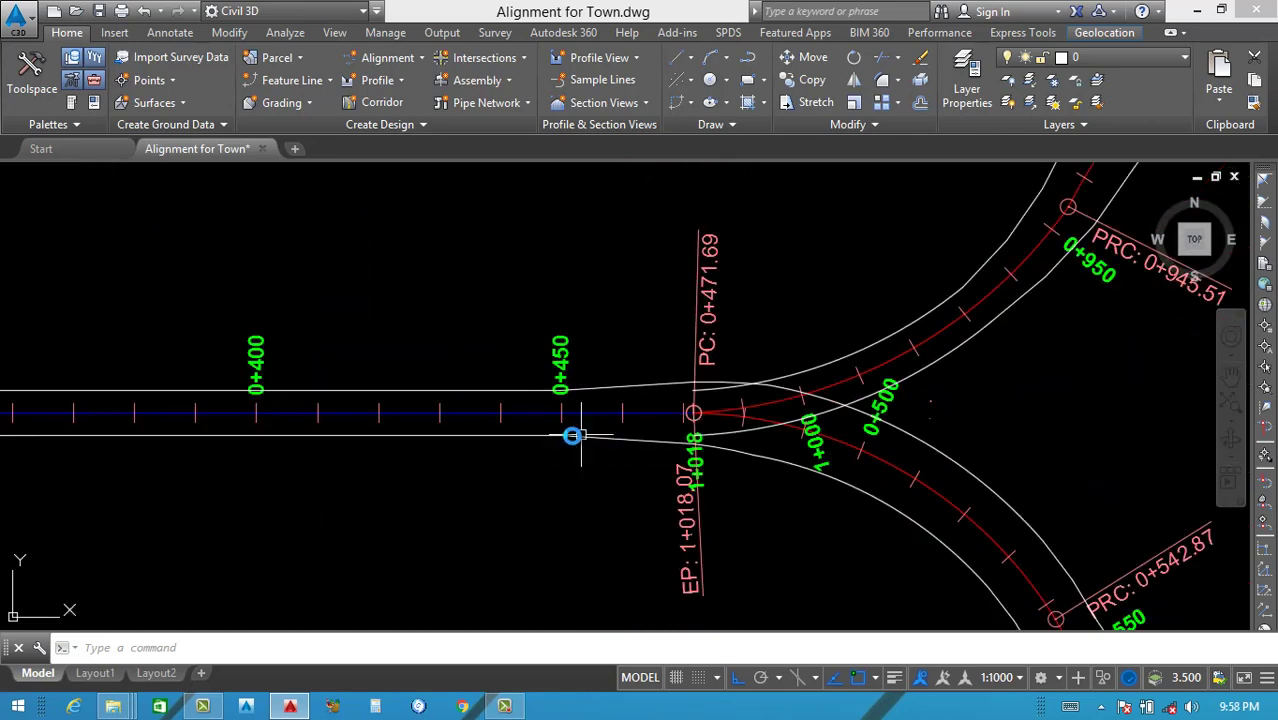
pyautogui.scroll(2, 569, 429)
pyautogui.scroll(-2, 569, 429)
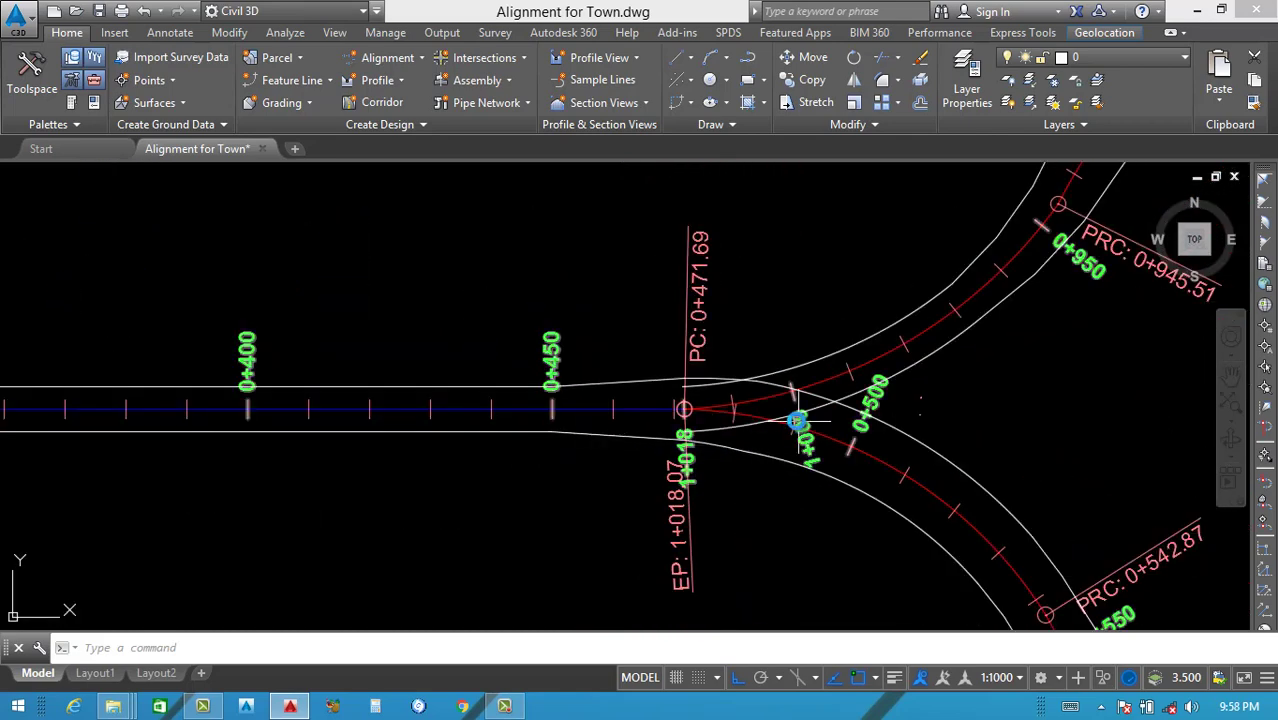
pyautogui.scroll(4, 699, 374)
pyautogui.click(699, 398)
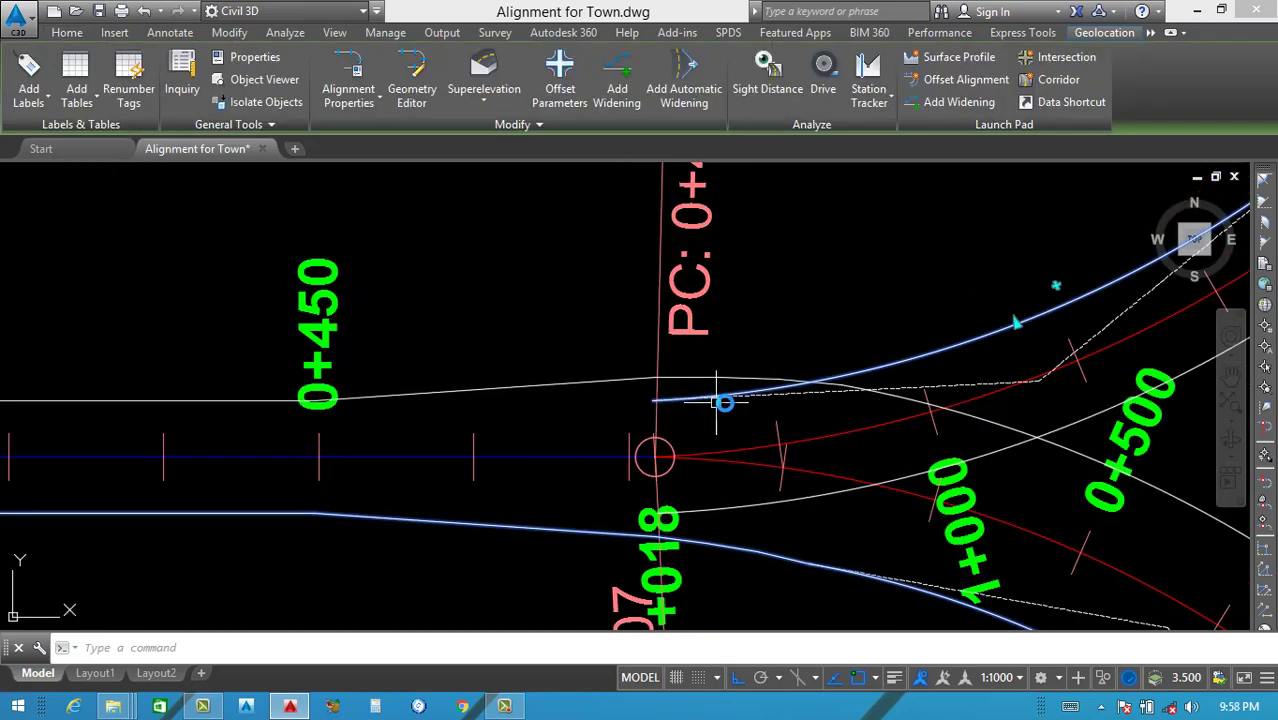
pyautogui.scroll(-4, 770, 410)
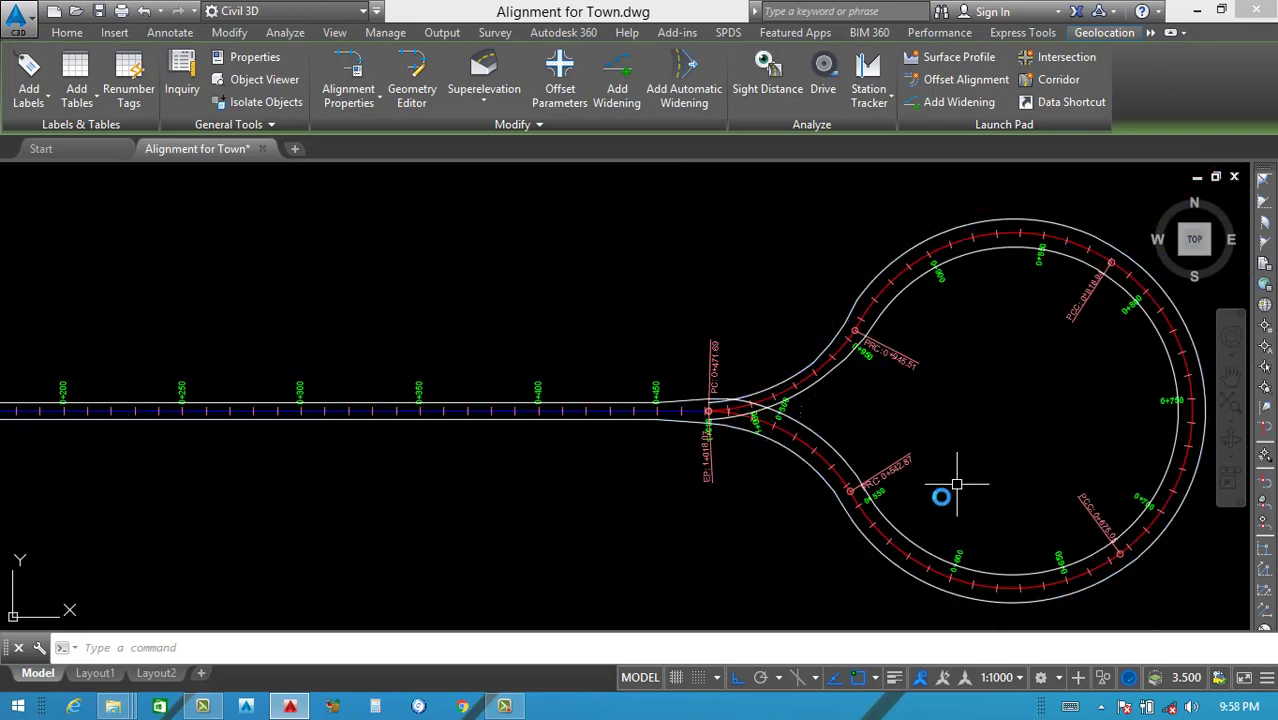
pyautogui.press('Escape')
pyautogui.scroll(3, 850, 535)
pyautogui.scroll(-3, 780, 412)
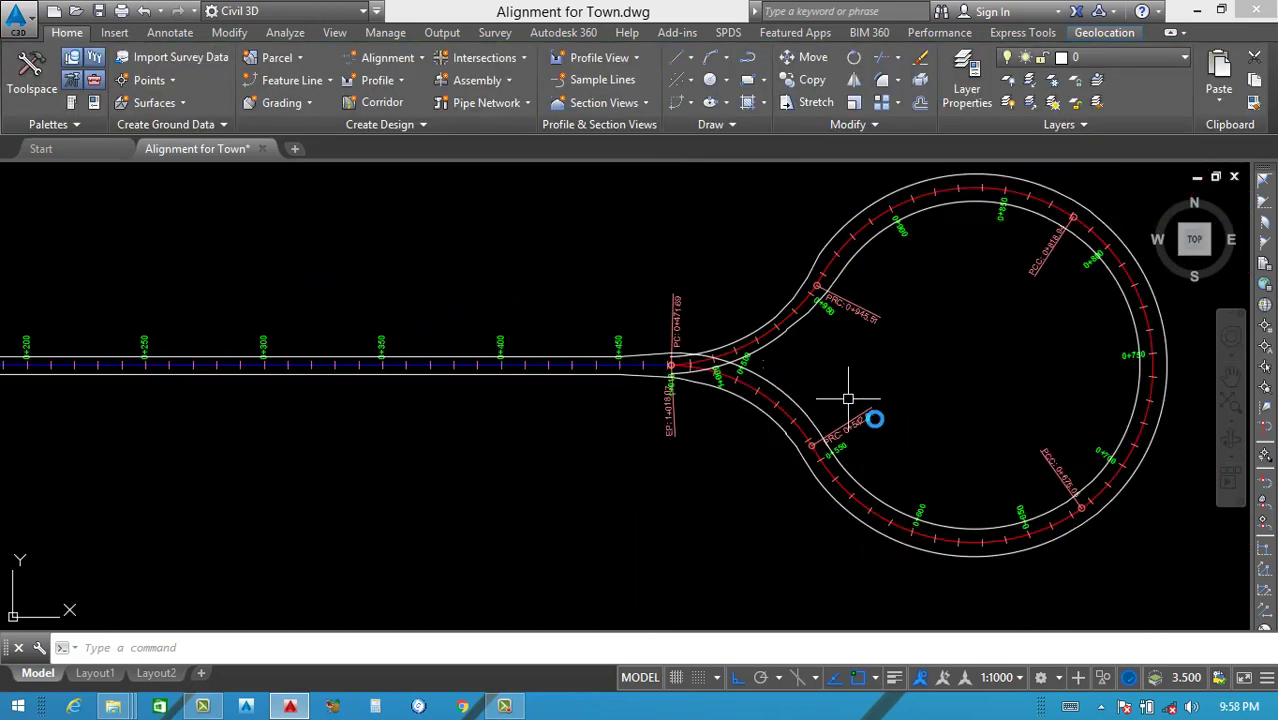
# Measure the aligned distance from the Road-25 centreline to its lower offset on the straight between stations 0+400 and 0+450.
pyautogui.scroll(2, 780, 443)
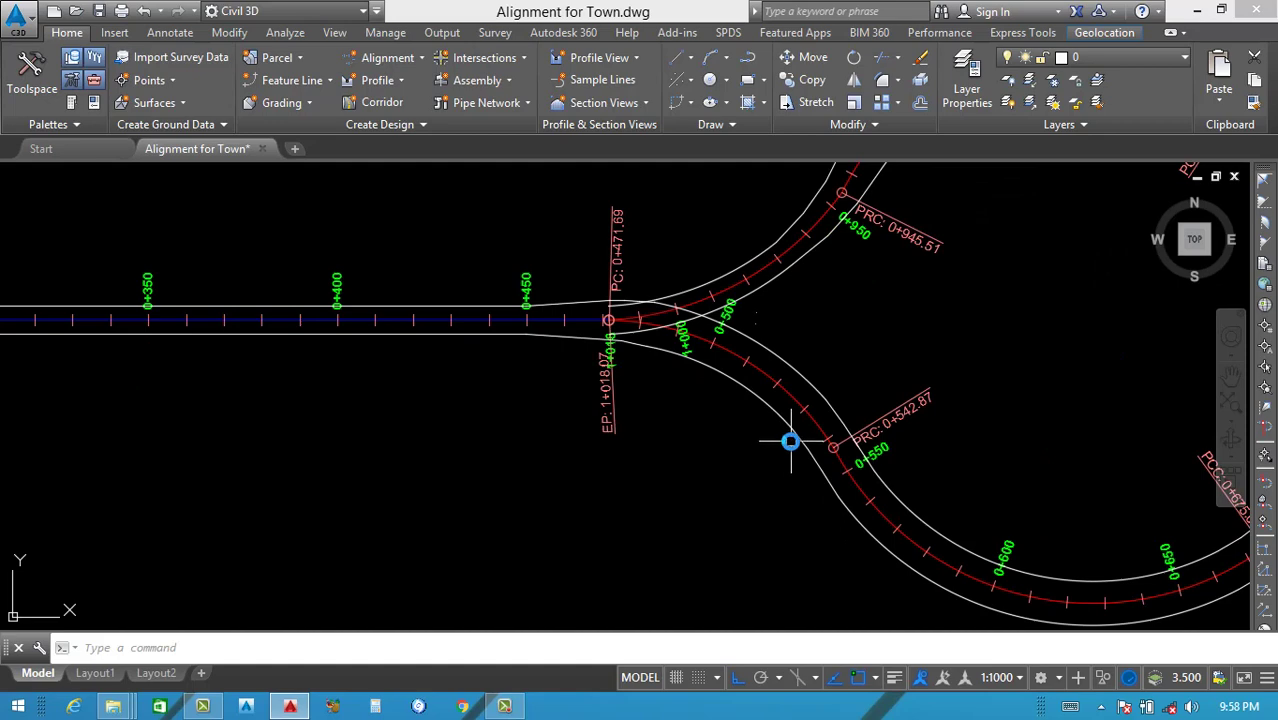
pyautogui.press('Return')
pyautogui.scroll(4, 400, 325)
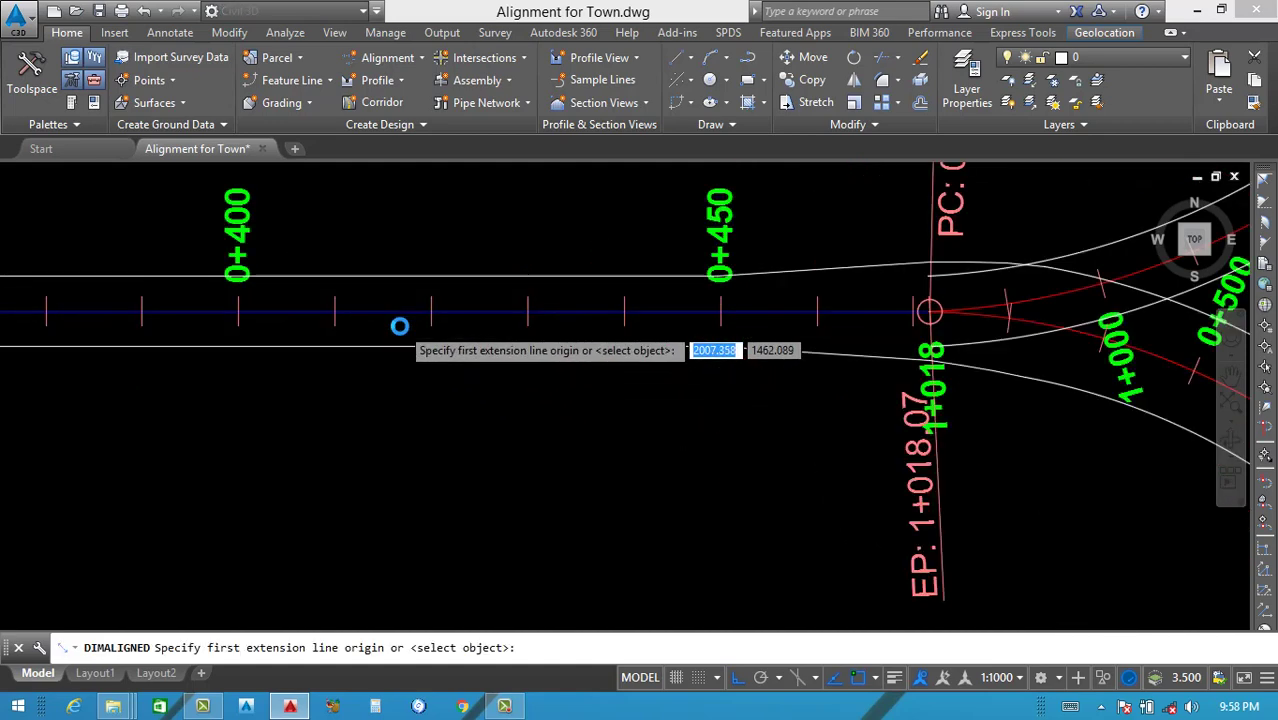
pyautogui.click(398, 340)
pyautogui.click(399, 358)
pyautogui.scroll(6, 402, 334)
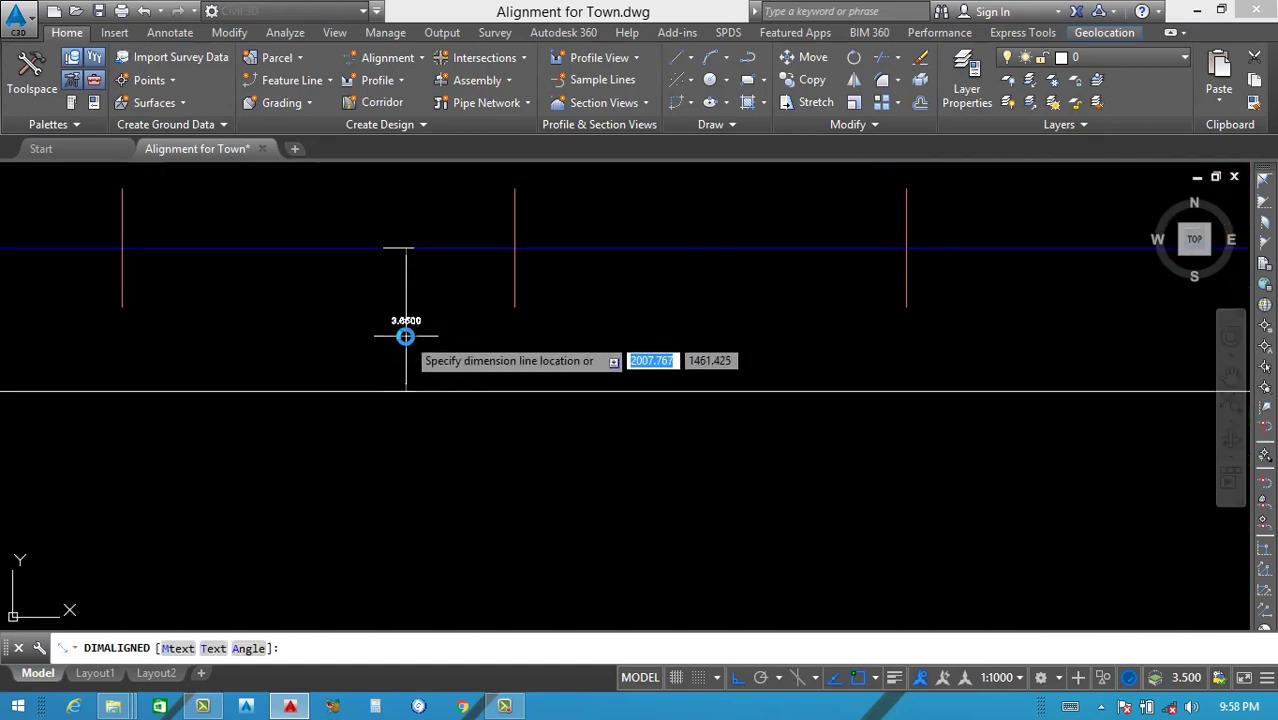
pyautogui.scroll(-2, 397, 338)
pyautogui.click(397, 338)
pyautogui.scroll(-5, 571, 380)
pyautogui.scroll(-3, 756, 514)
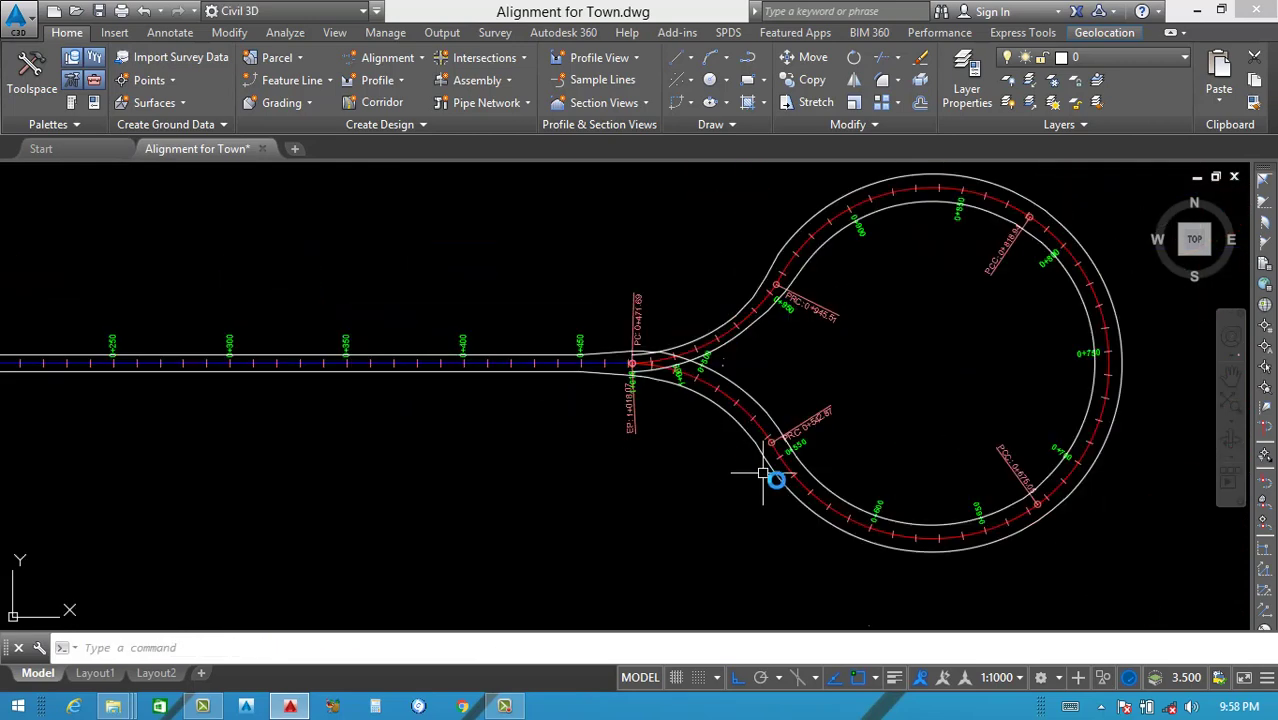
# Measure the aligned distance from the Road-25 centreline to its outer offset on the lower-left part of the loop, near station 0+550.
pyautogui.scroll(3, 790, 488)
pyautogui.scroll(4, 816, 477)
pyautogui.press('Return')
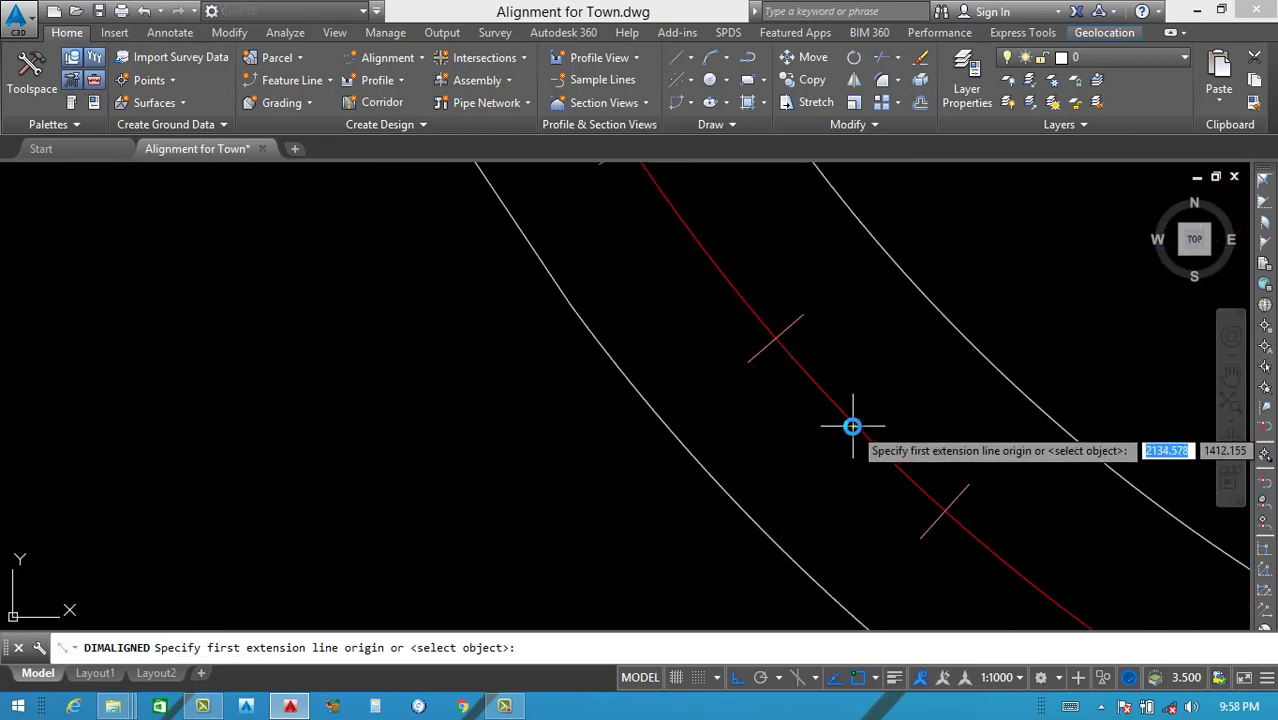
pyautogui.click(855, 425)
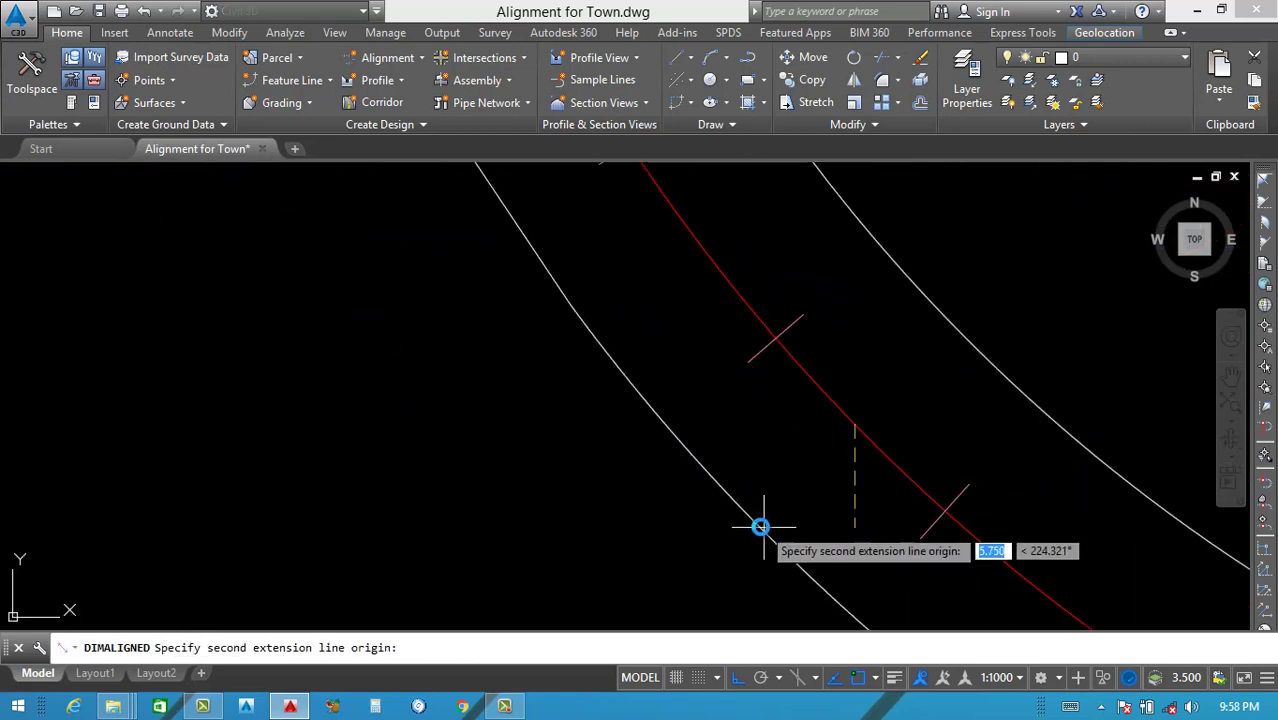
pyautogui.click(757, 523)
pyautogui.scroll(8, 768, 505)
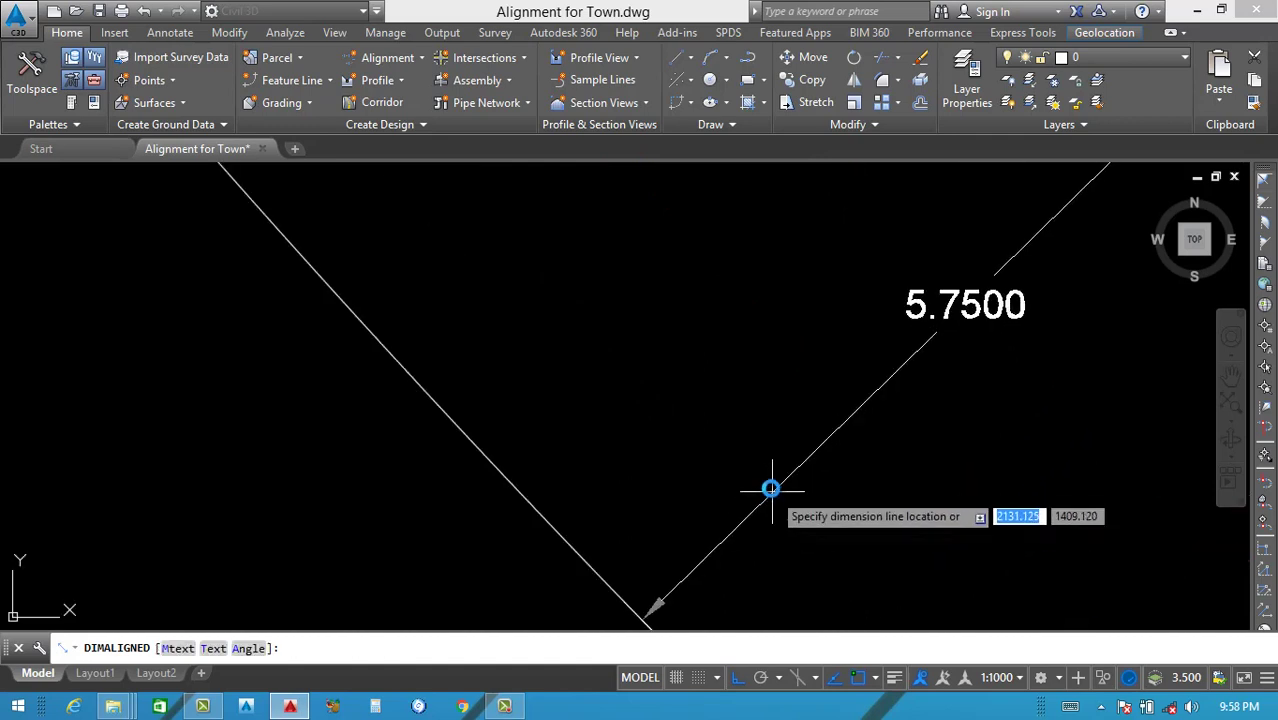
pyautogui.scroll(-3, 763, 480)
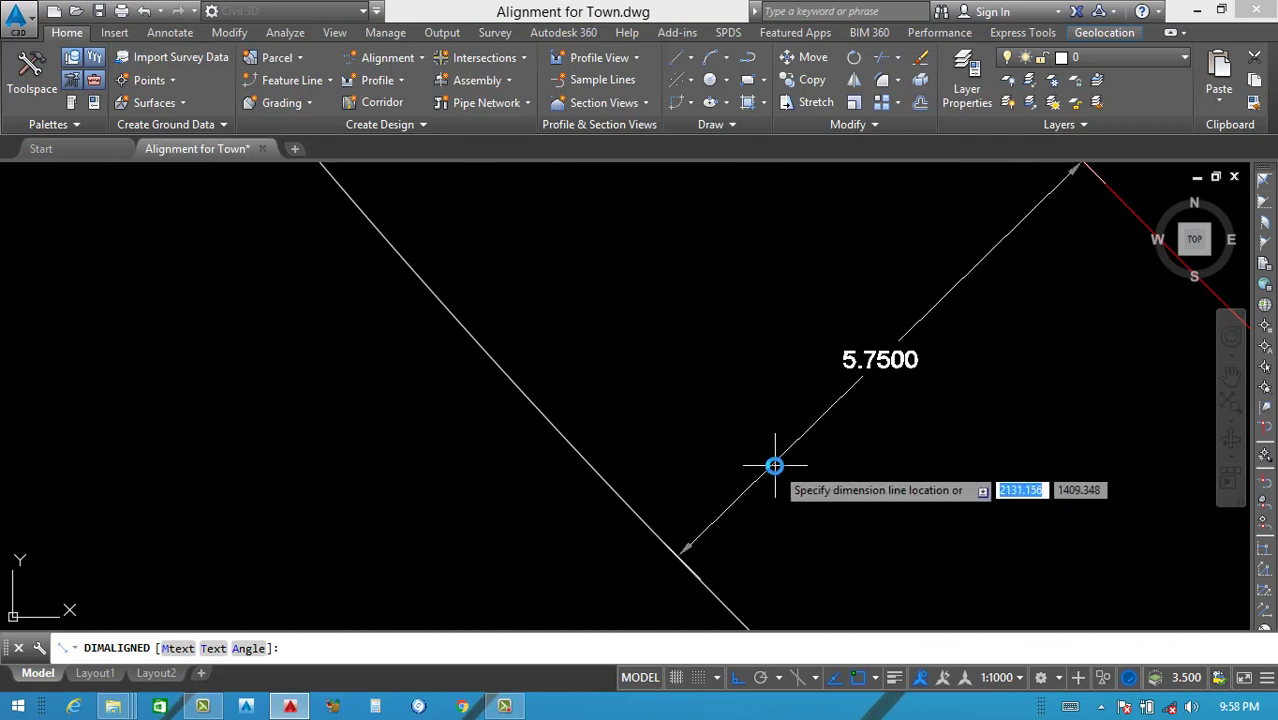
pyautogui.click(772, 468)
pyautogui.scroll(-5, 745, 460)
pyautogui.scroll(-6, 710, 466)
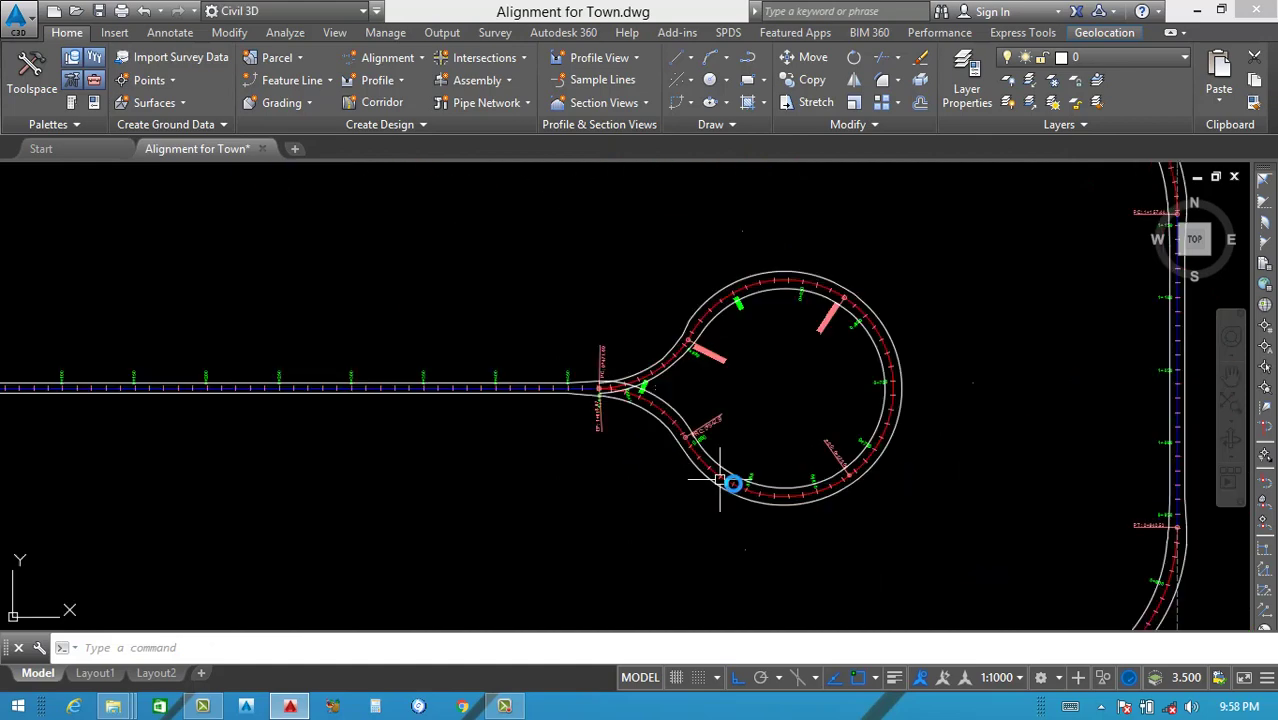
pyautogui.scroll(-3, 800, 475)
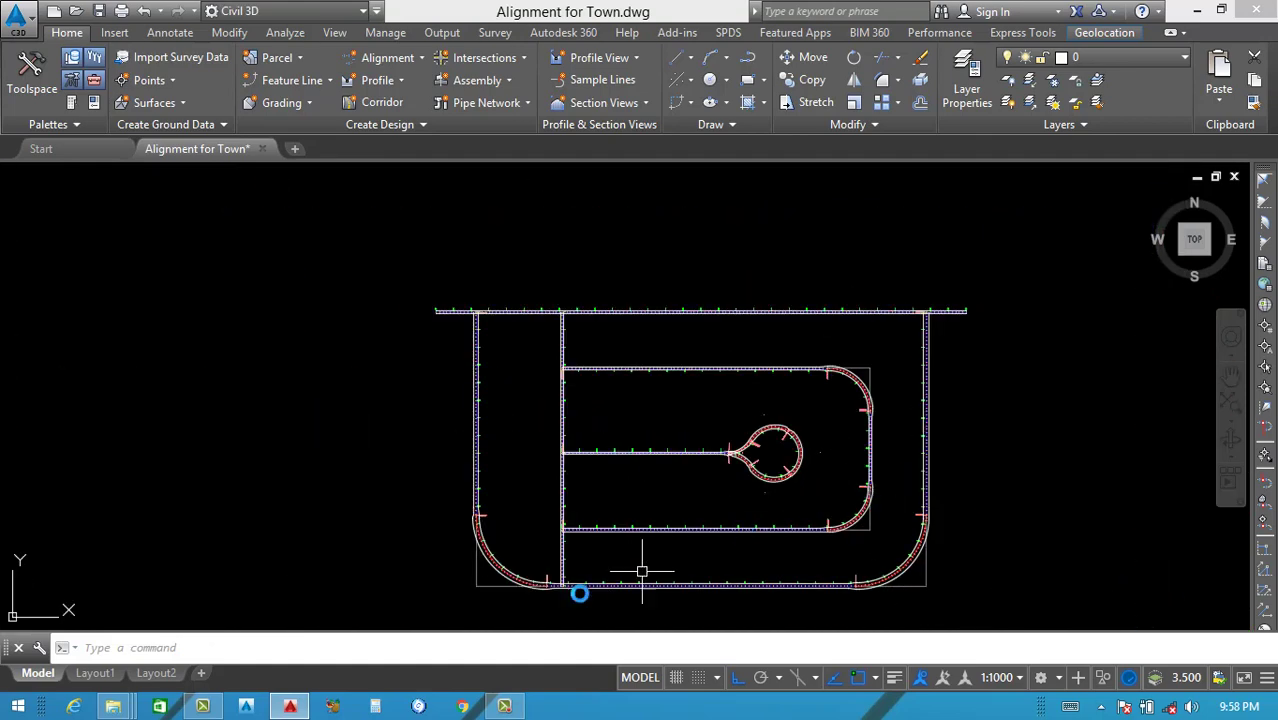
pyautogui.scroll(4, 500, 594)
pyautogui.scroll(-4, 523, 476)
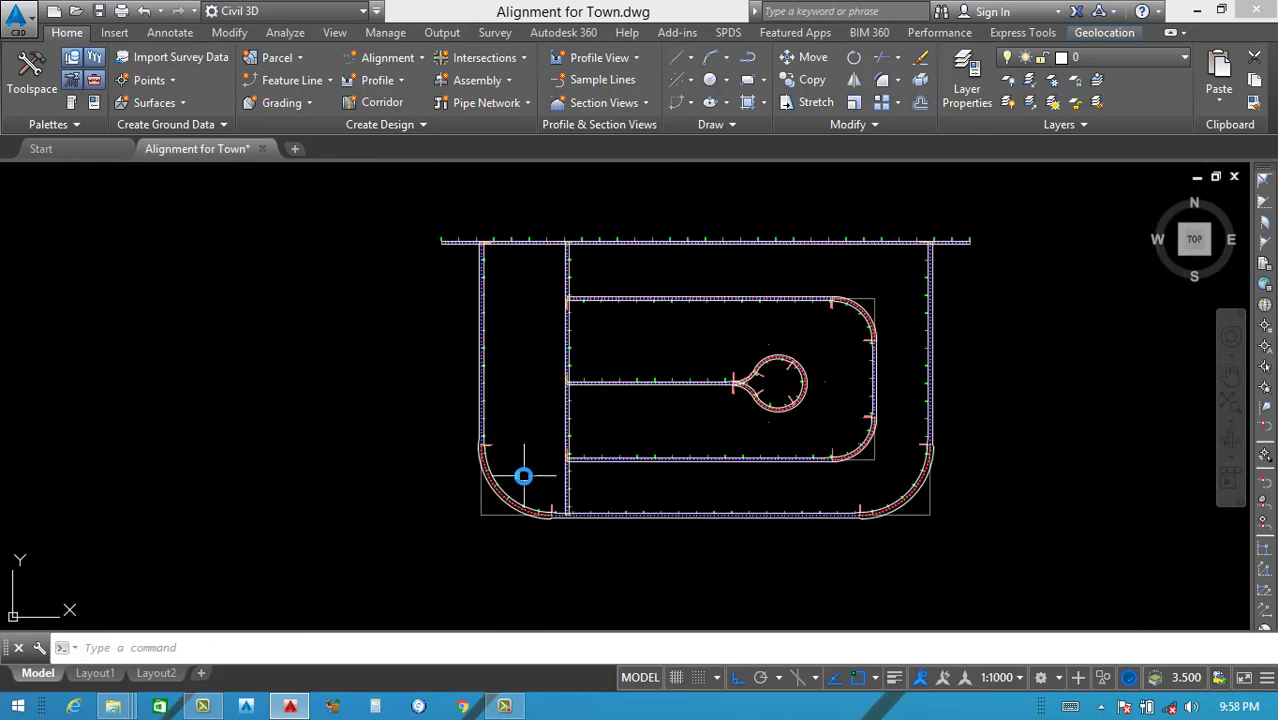